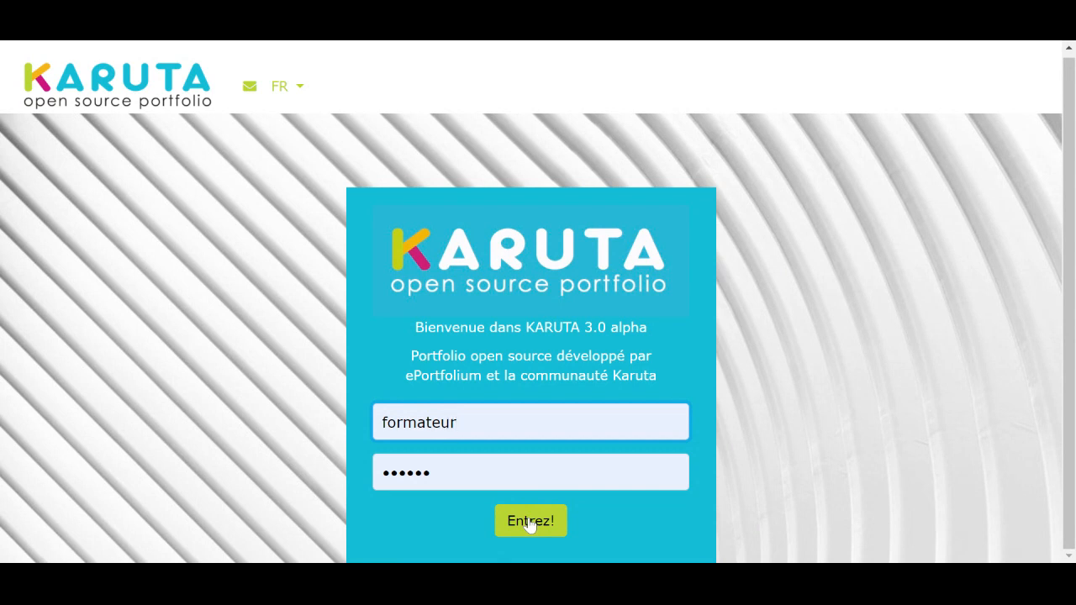
# Step: Log in with the prefilled trainer account and open the portfolio "Module 3: Portfolio modèle final" from the Formation Karuta folder
pyautogui.click(530, 522)
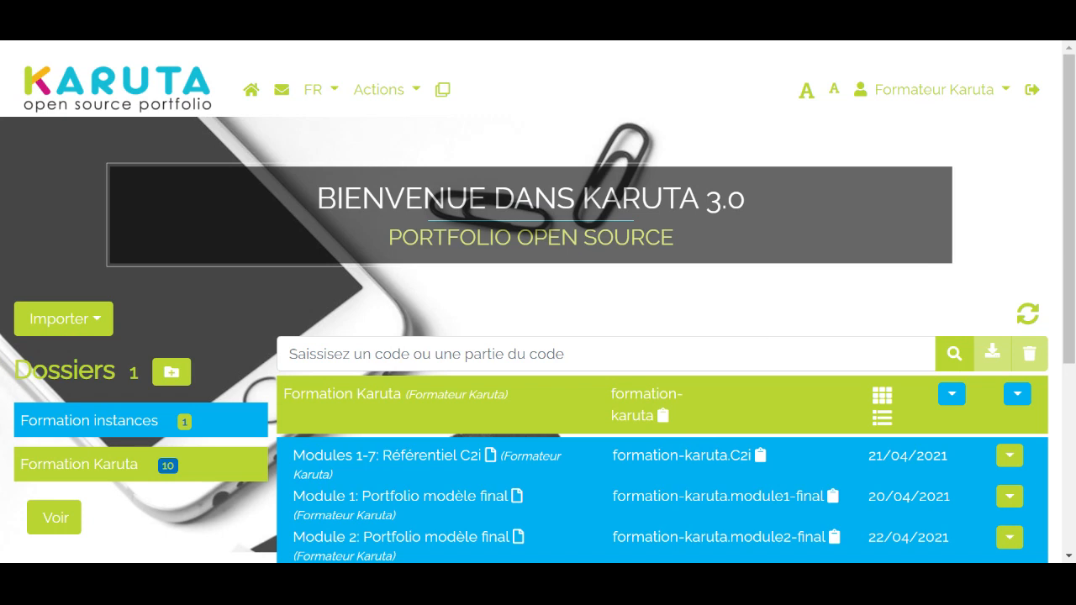
pyautogui.scroll(-1, 757, 342)
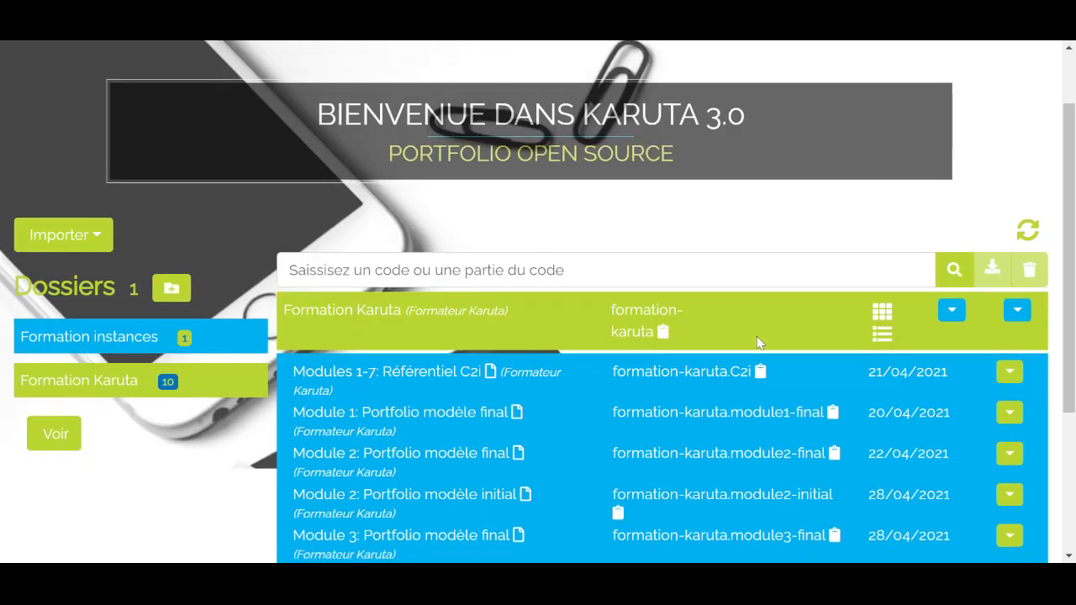
pyautogui.scroll(-2, 757, 342)
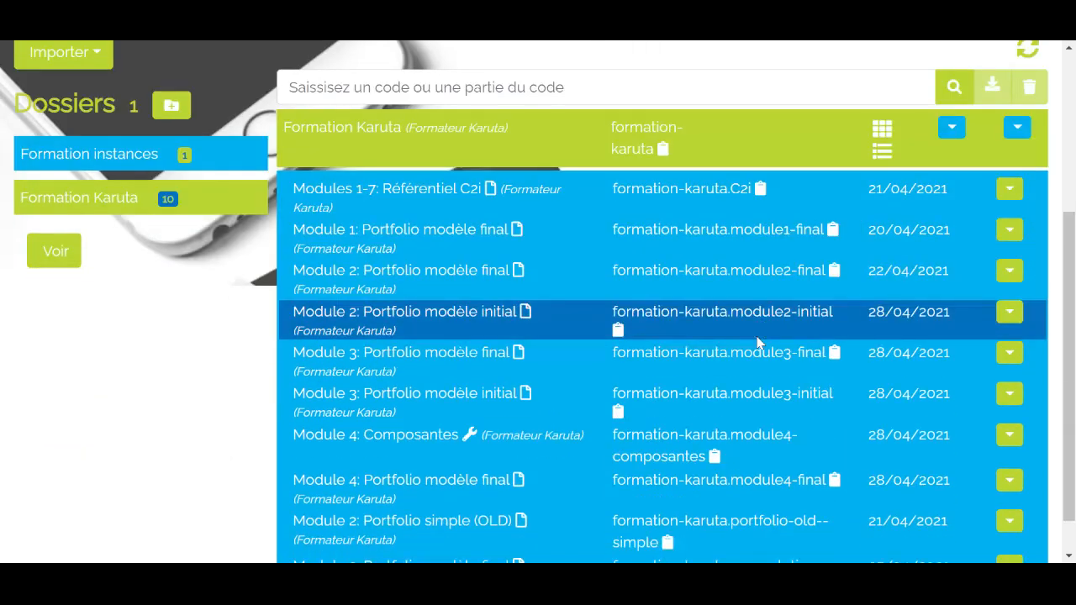
pyautogui.scroll(-1, 757, 342)
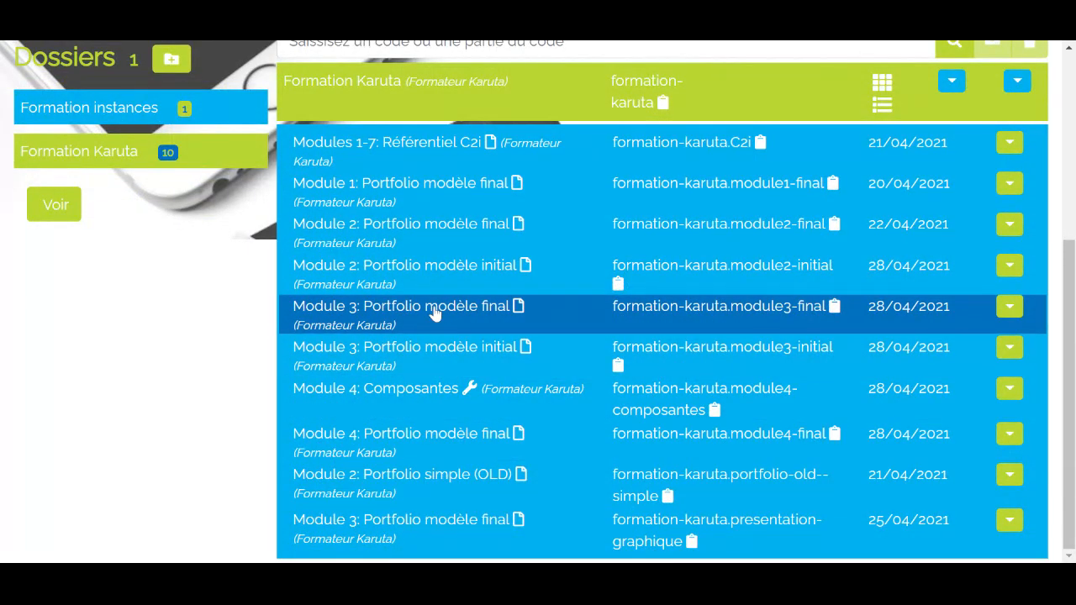
pyautogui.click(435, 314)
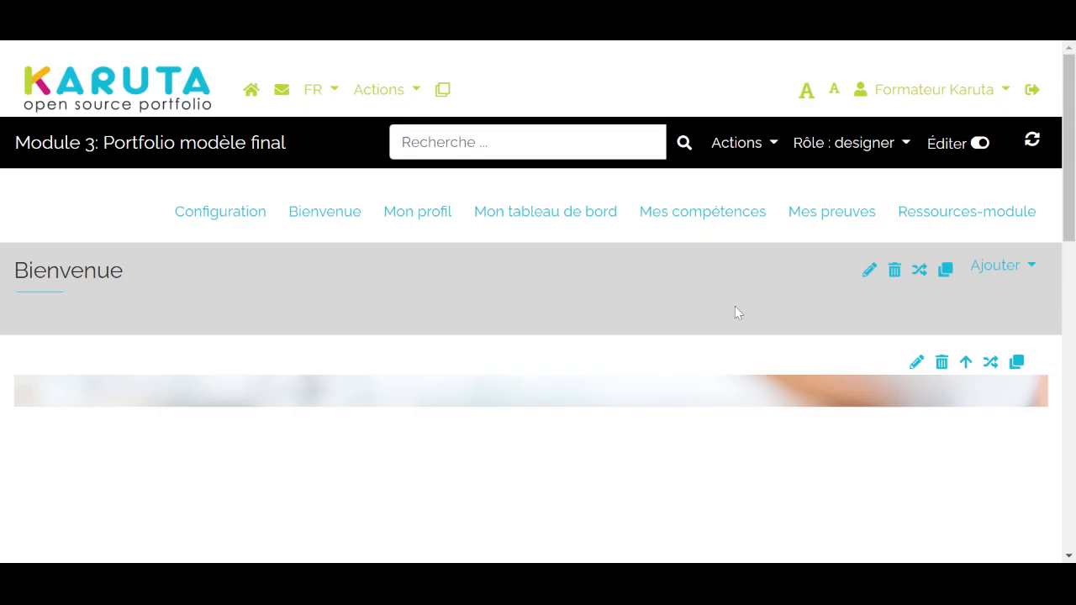
# Step: Open the portfolio's Ressources-module section
pyautogui.click(893, 224)
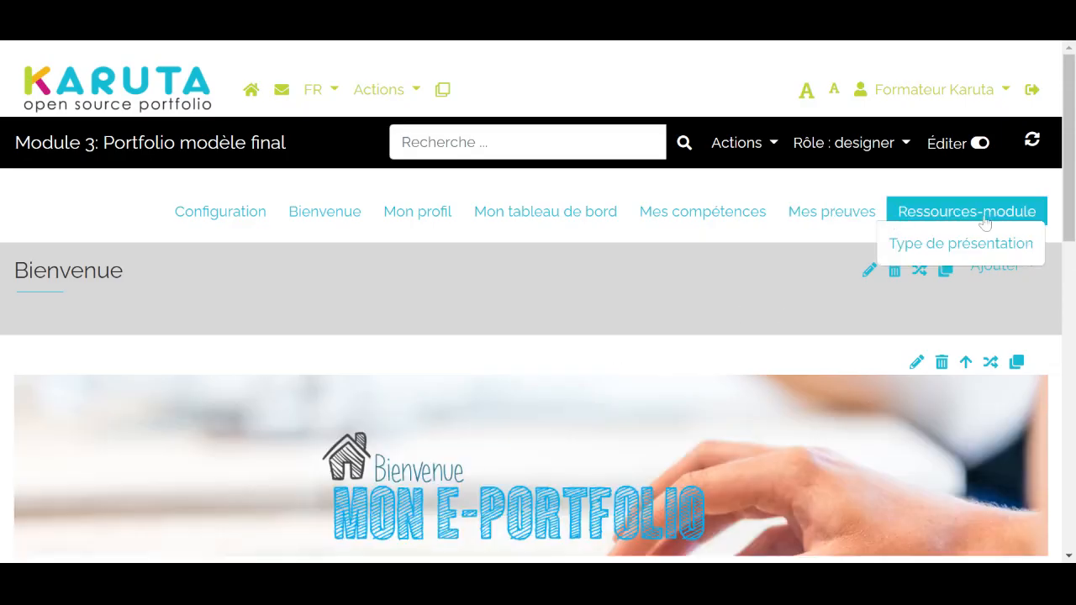
pyautogui.moveTo(778, 229)
pyautogui.click(948, 216)
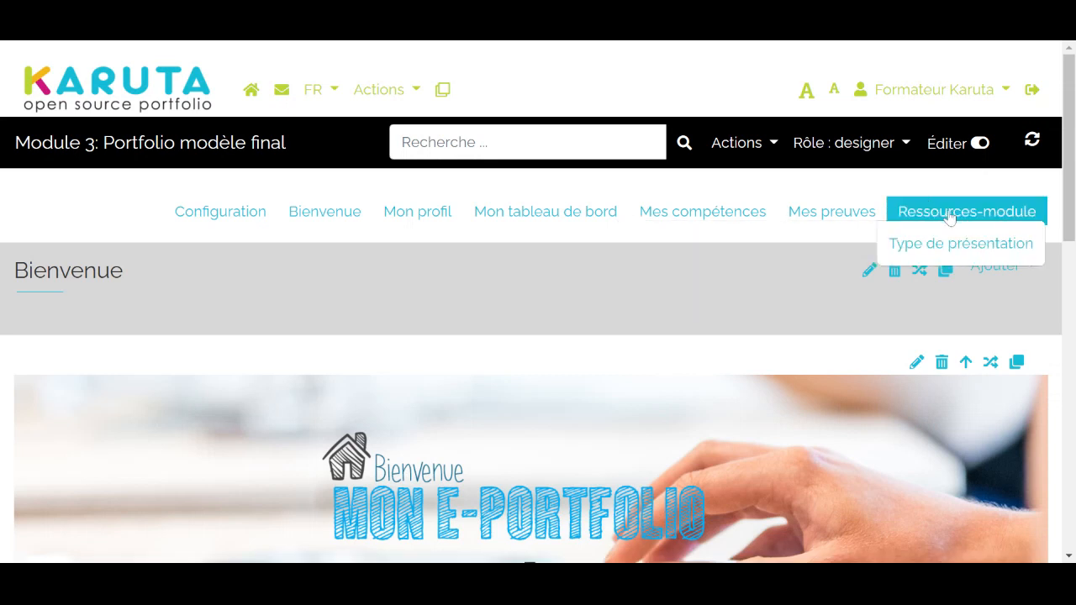
pyautogui.click(949, 217)
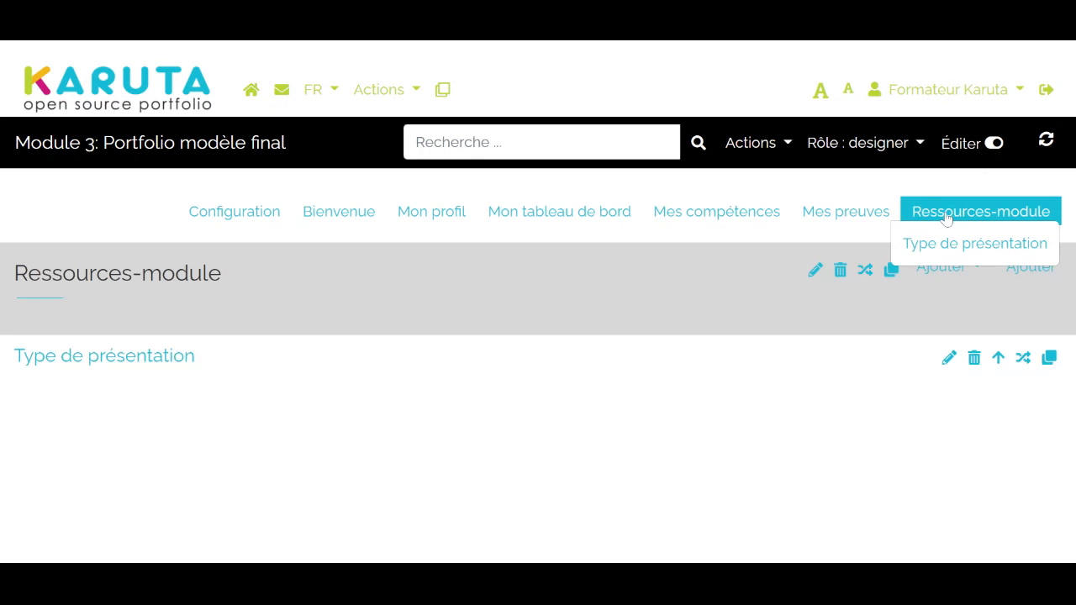
# Step: Inspect the Visible option in the Ressources-module section's metadata, then close the settings without changes
pyautogui.click(810, 282)
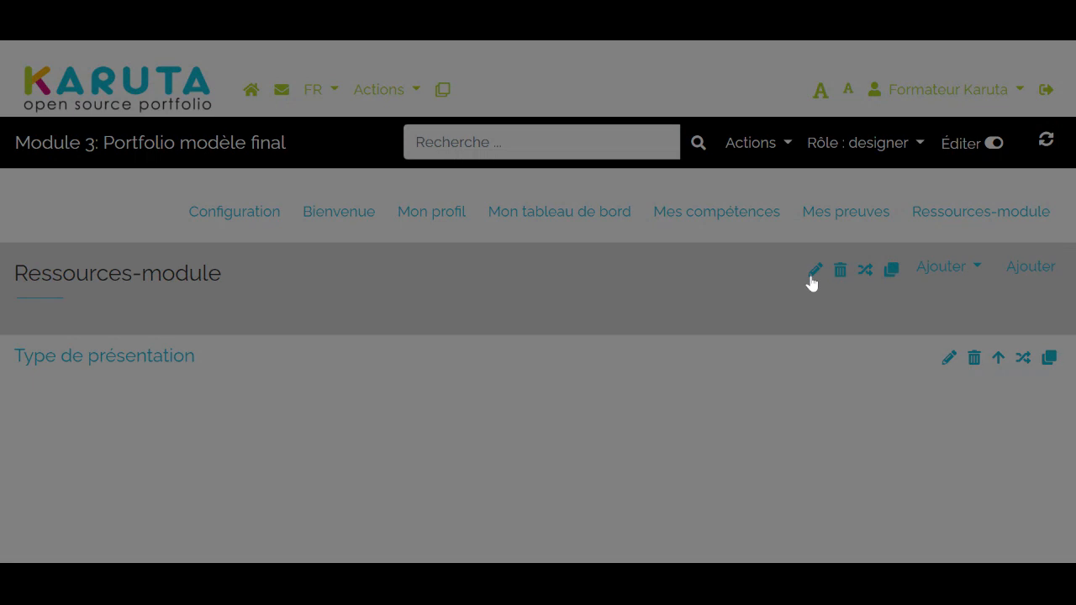
pyautogui.scroll(-1, 780, 409)
pyautogui.scroll(1, 779, 411)
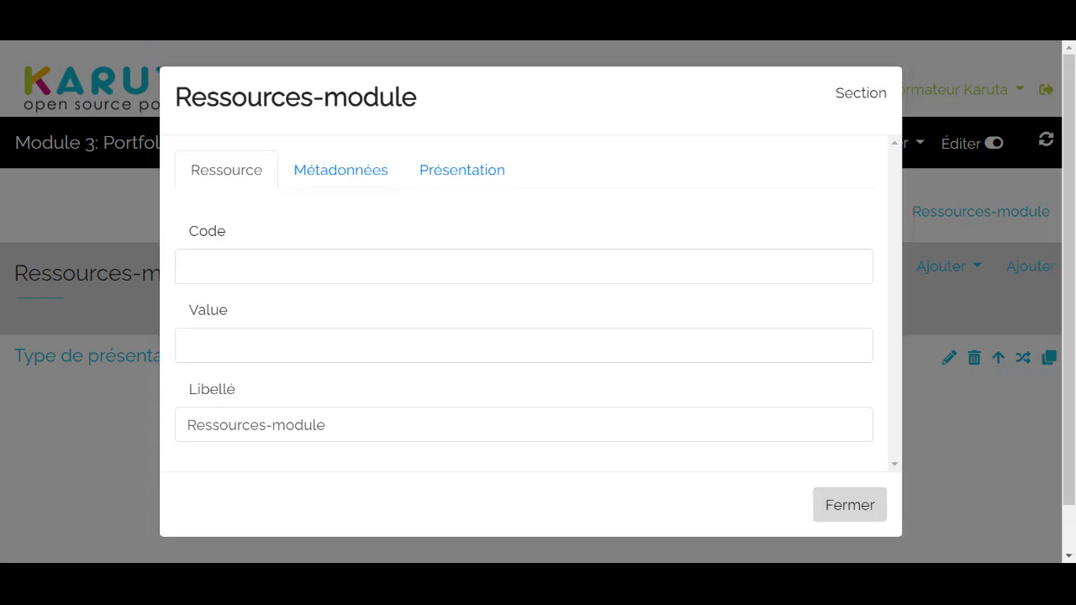
pyautogui.click(329, 170)
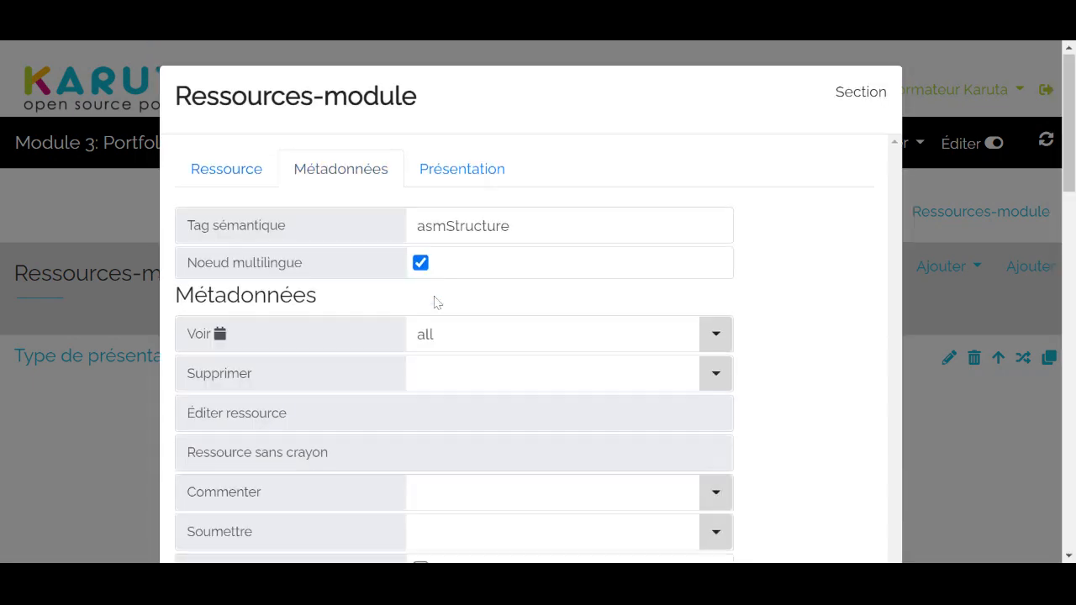
pyautogui.scroll(-10, 436, 303)
pyautogui.scroll(1, 395, 303)
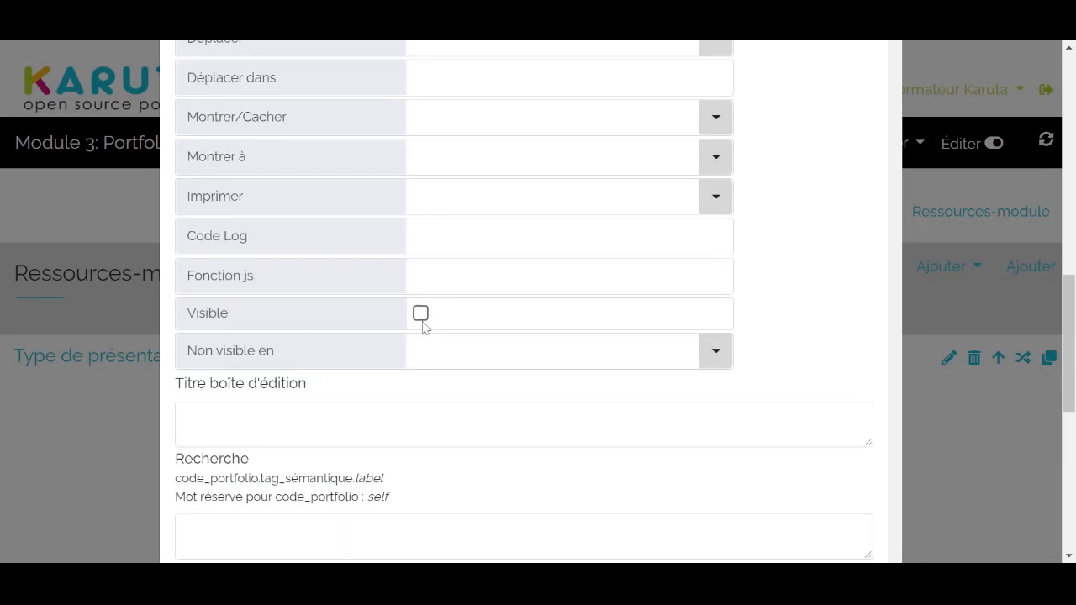
pyautogui.click(919, 231)
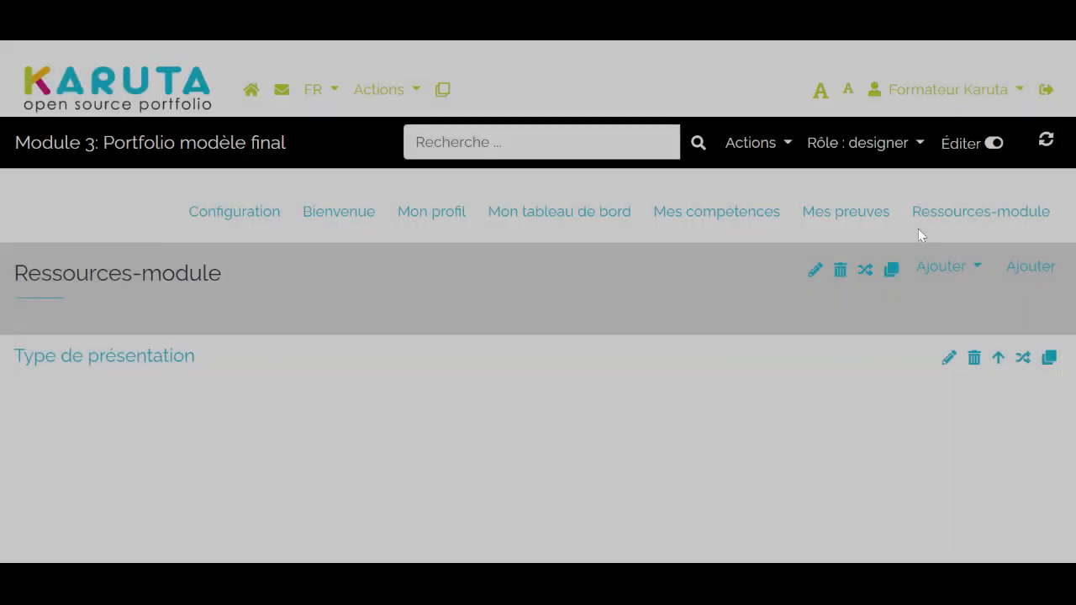
# Step: Preview the portfolio's navigation in the etudiant role, then switch back to the designer role
pyautogui.click(904, 157)
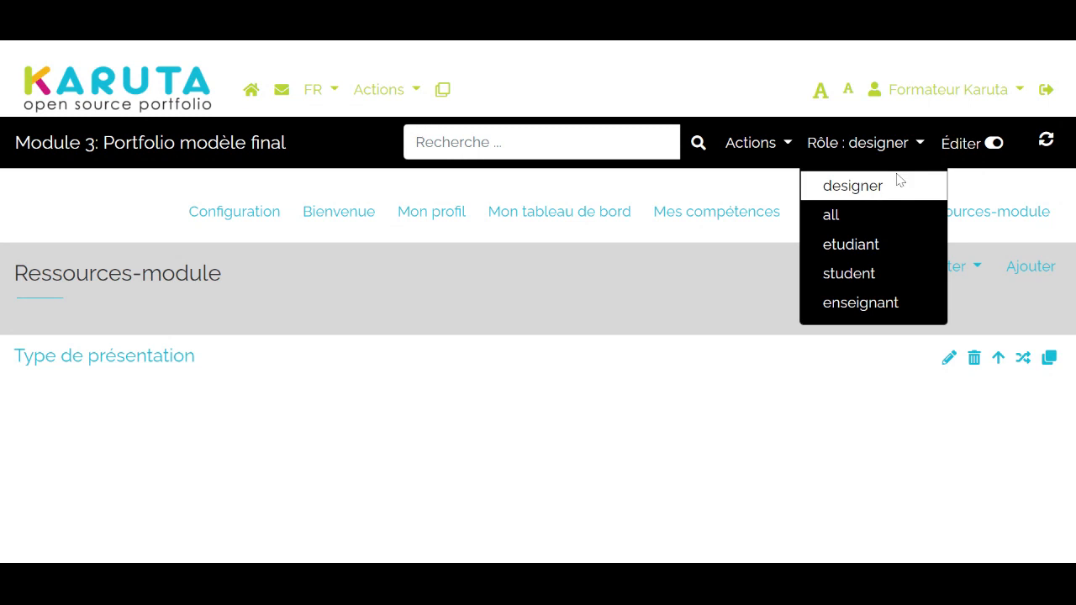
pyautogui.click(896, 242)
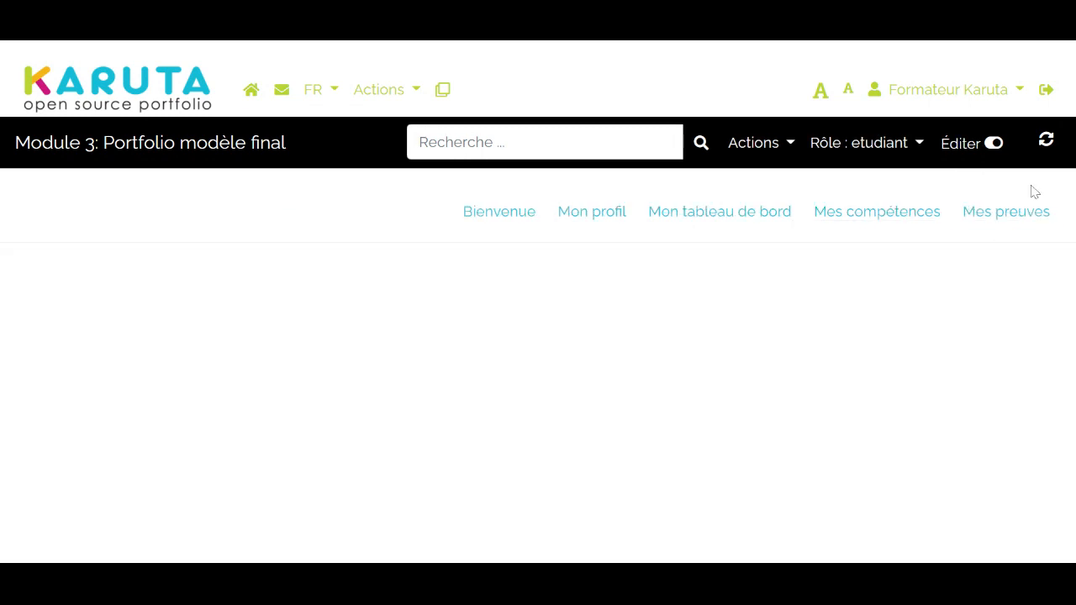
pyautogui.click(907, 153)
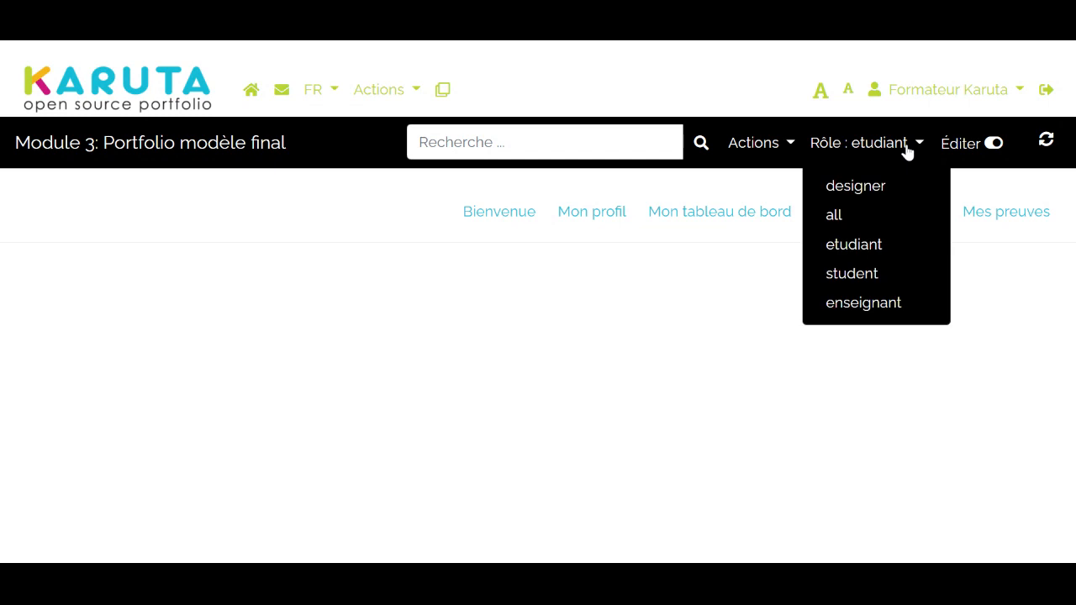
pyautogui.click(855, 187)
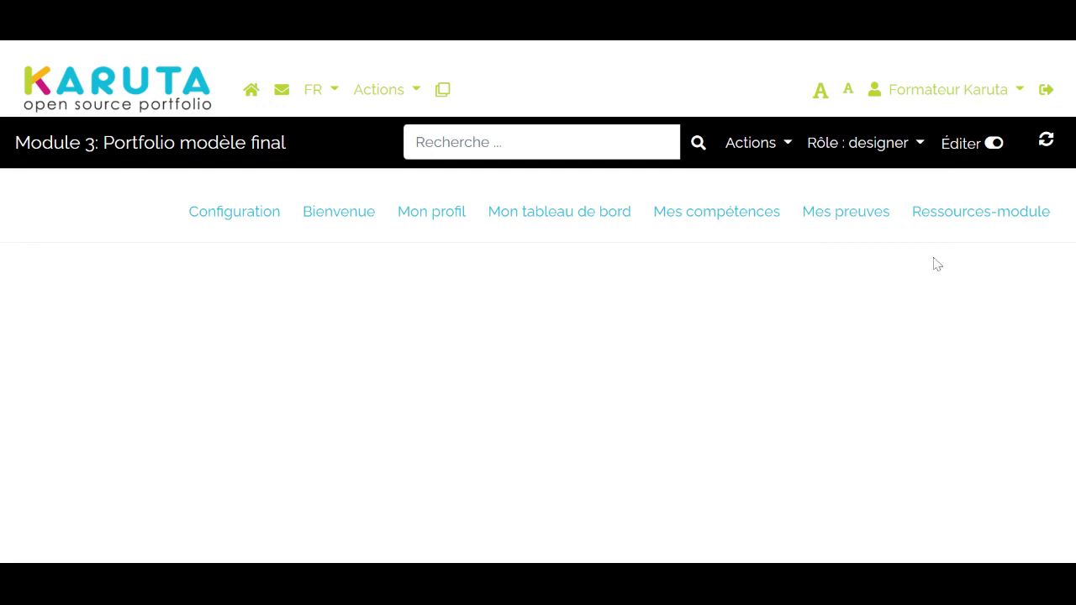
# Step: Open the Type de présentation page under Ressources-module and examine its overview of the four presentation forms and their sample subsections
pyautogui.click(944, 214)
pyautogui.click(975, 243)
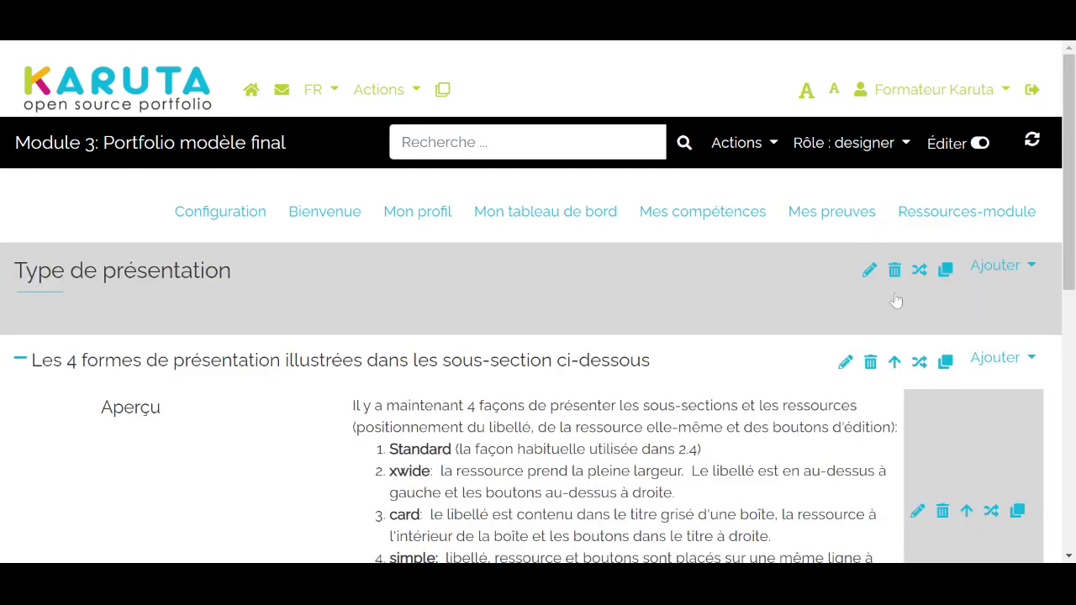
pyautogui.scroll(-1, 634, 352)
pyautogui.scroll(-7, 632, 351)
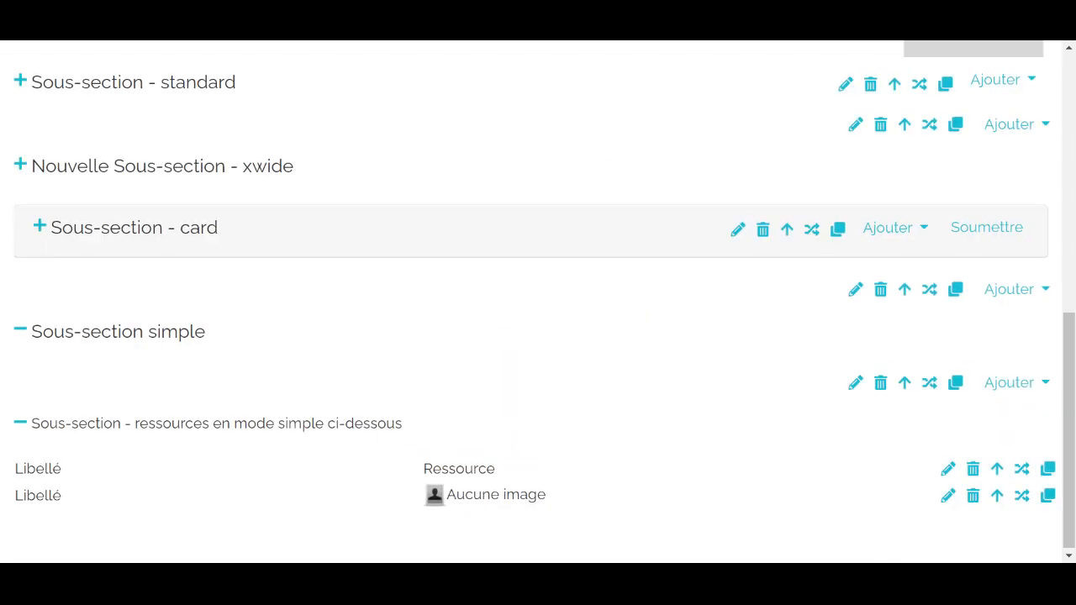
pyautogui.scroll(5, 504, 395)
pyautogui.scroll(-4, 388, 438)
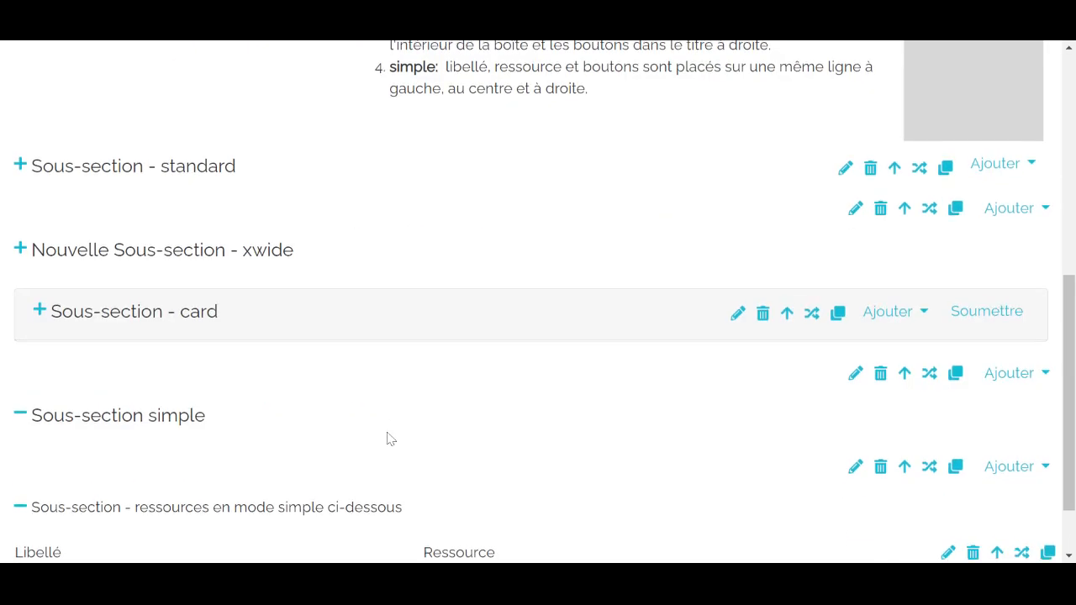
pyautogui.scroll(3, 386, 438)
pyautogui.scroll(2, 387, 437)
pyautogui.scroll(-1, 387, 437)
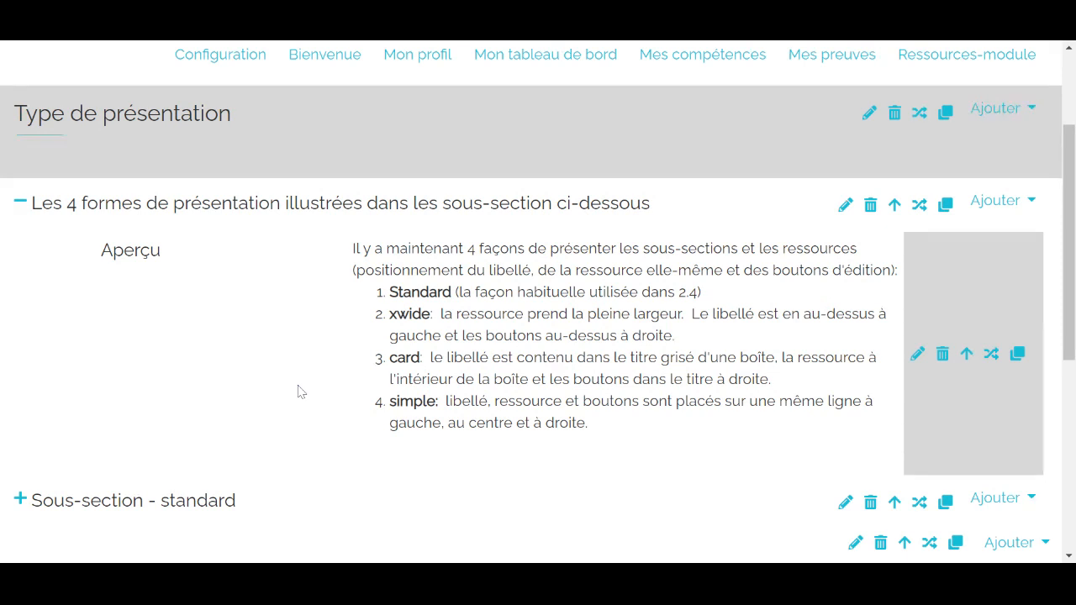
# Step: Expand "Sous-section - standard" and examine how its labels, resources and edit buttons are laid out
pyautogui.scroll(-1, 331, 394)
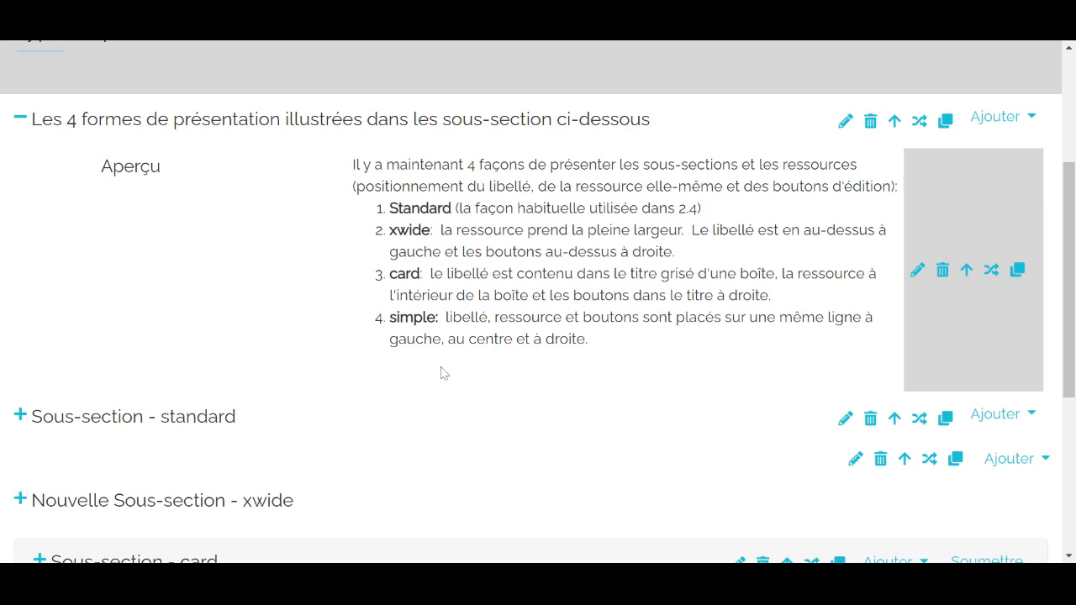
pyautogui.scroll(-2, 361, 366)
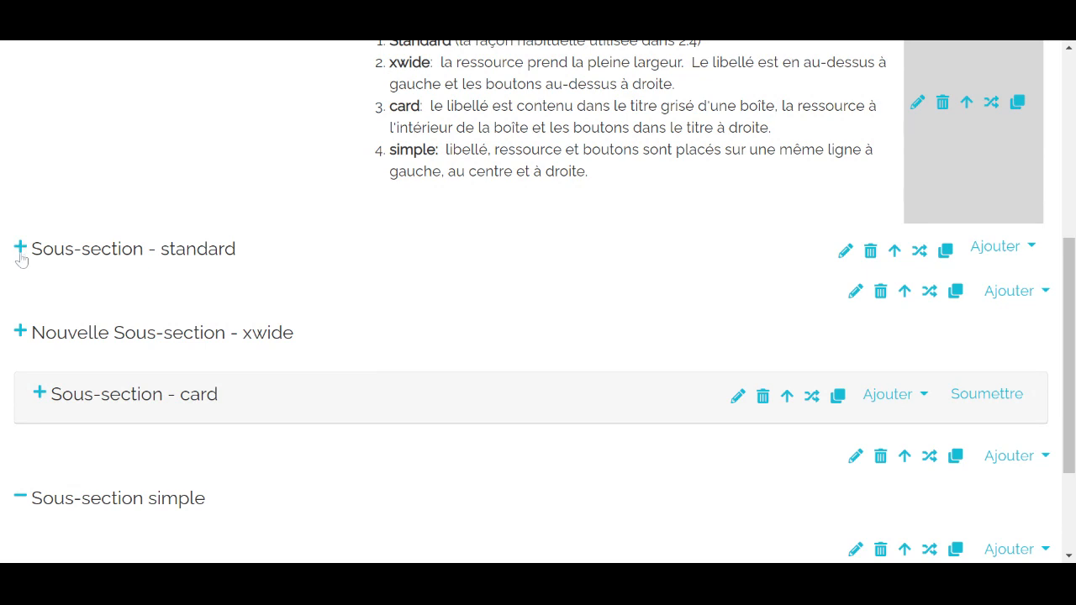
pyautogui.scroll(-1, 427, 295)
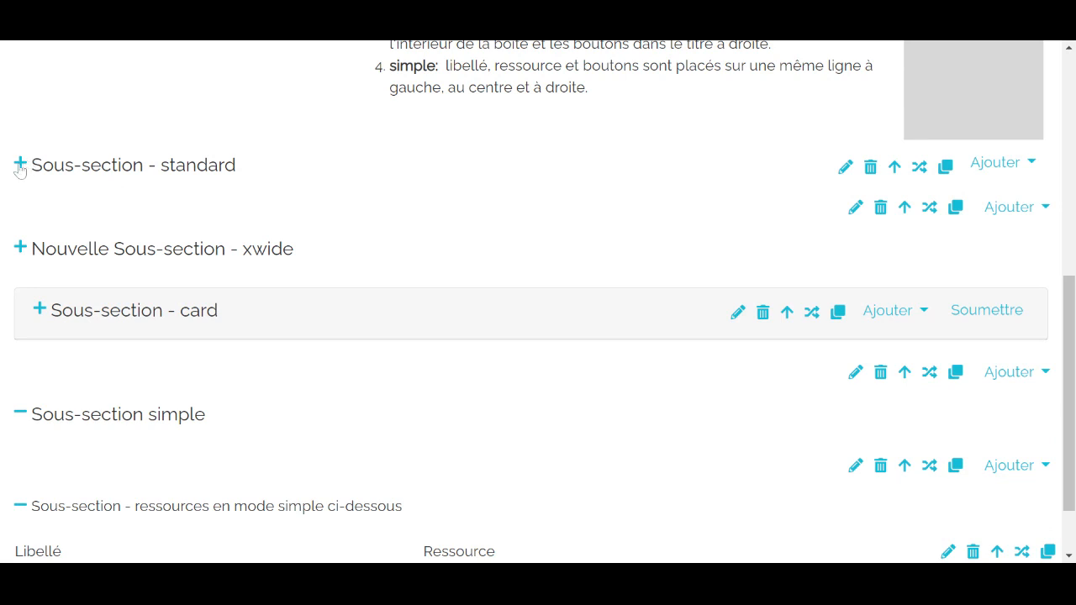
pyautogui.click(20, 166)
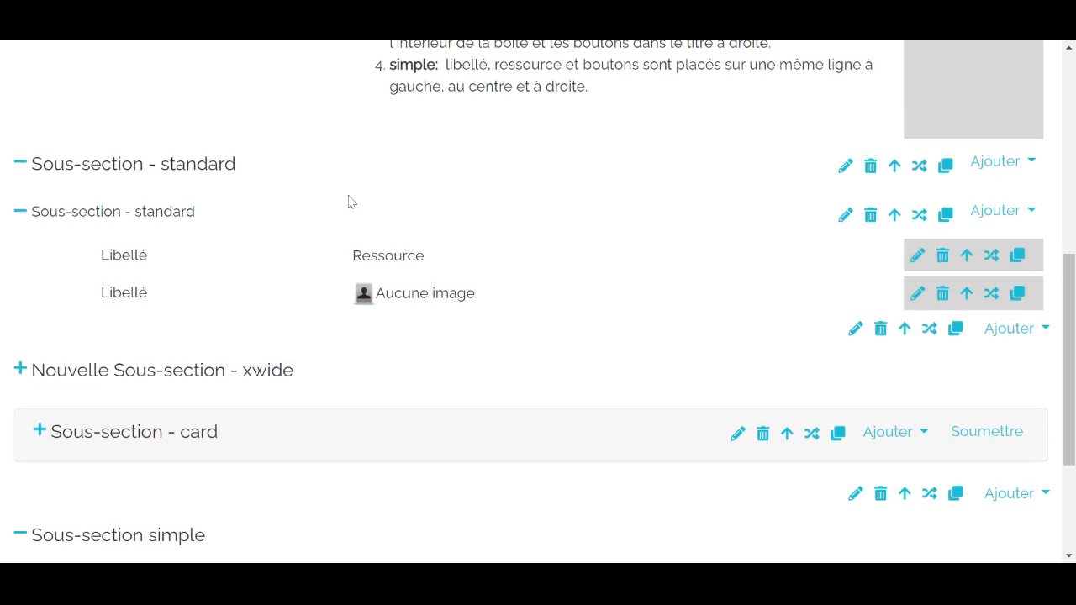
pyautogui.scroll(-1, 350, 201)
pyautogui.scroll(1, 350, 202)
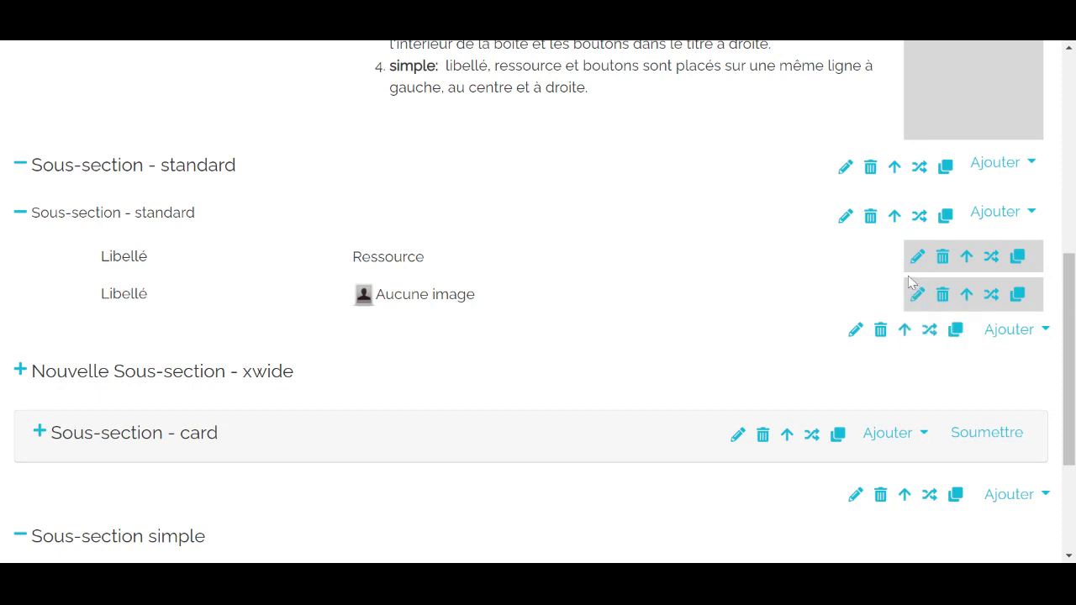
# Step: Expand "Nouvelle Sous-section - xwide" and examine the placement of its labels, resources and edit buttons
pyautogui.scroll(-2, 269, 238)
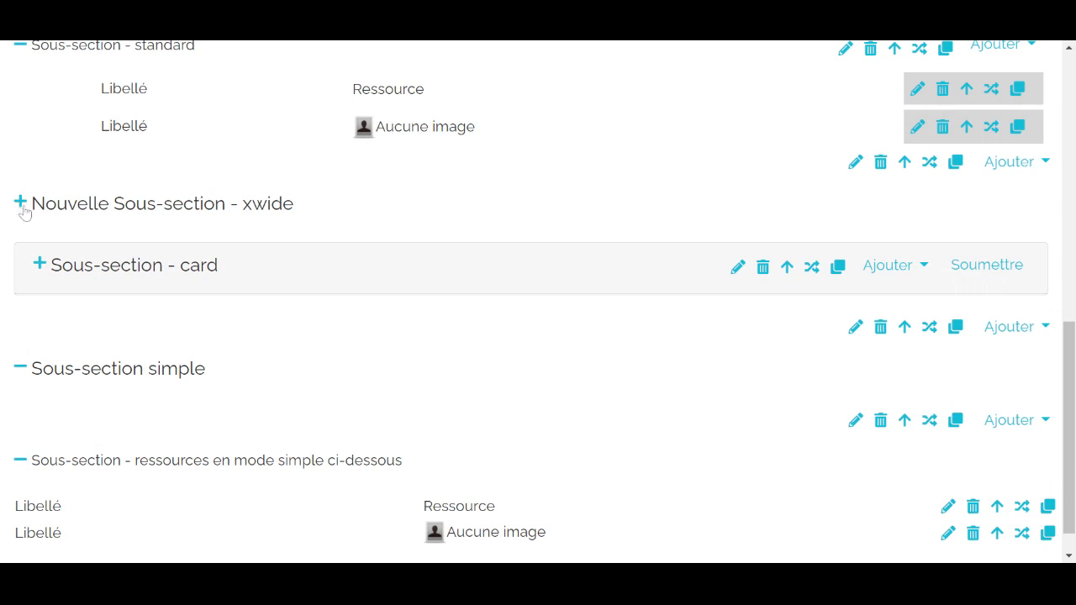
pyautogui.click(21, 206)
pyautogui.scroll(-1, 217, 320)
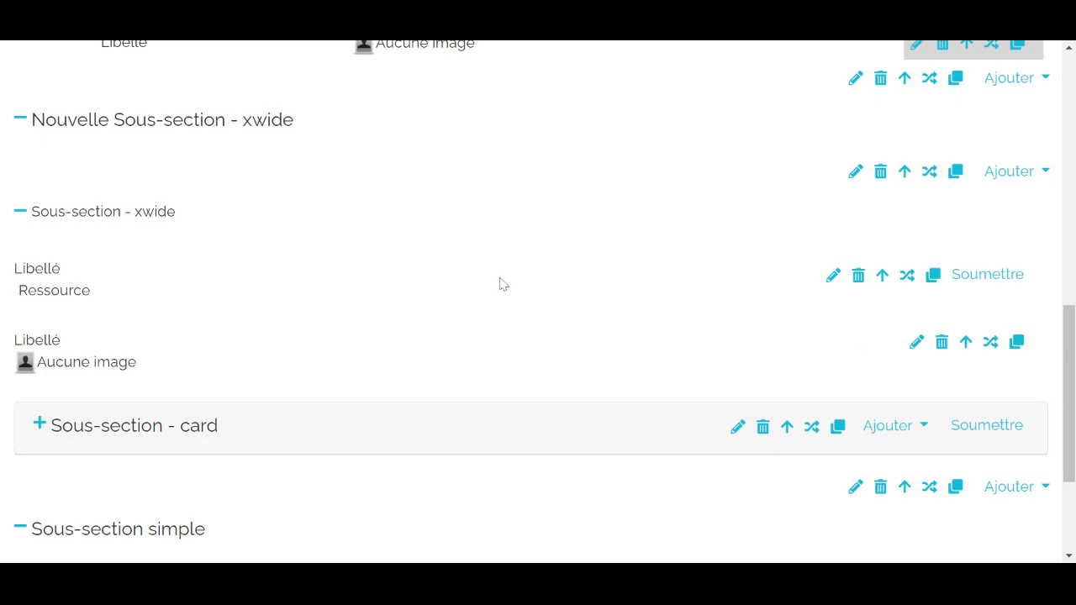
# Step: Expand "Sous-section - card" and compare its boxed layout with the simple subsection below it
pyautogui.scroll(-2, 500, 283)
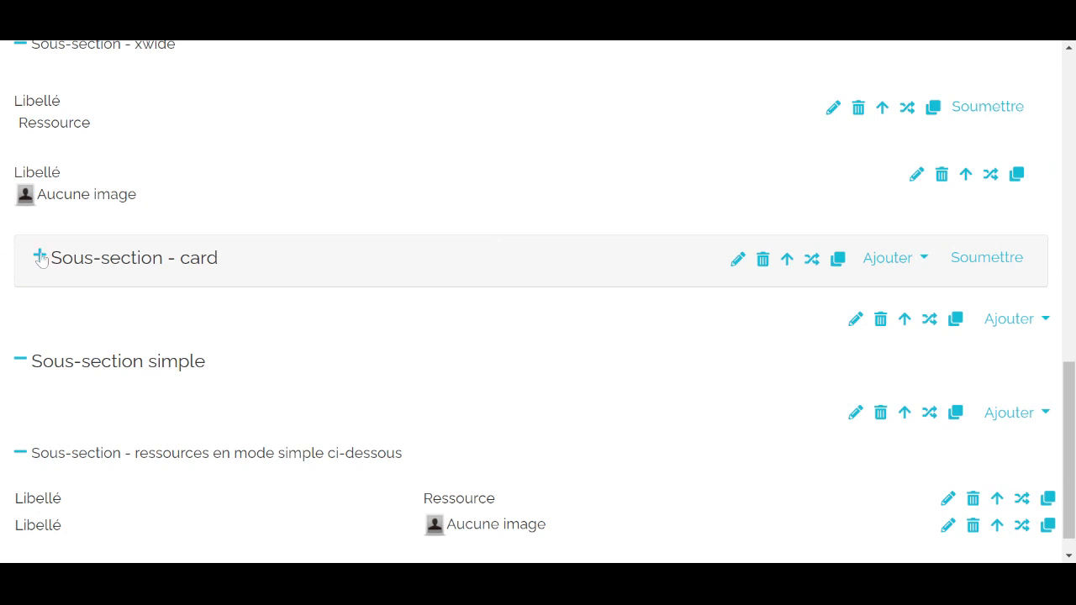
pyautogui.click(39, 257)
pyautogui.scroll(-1, 266, 267)
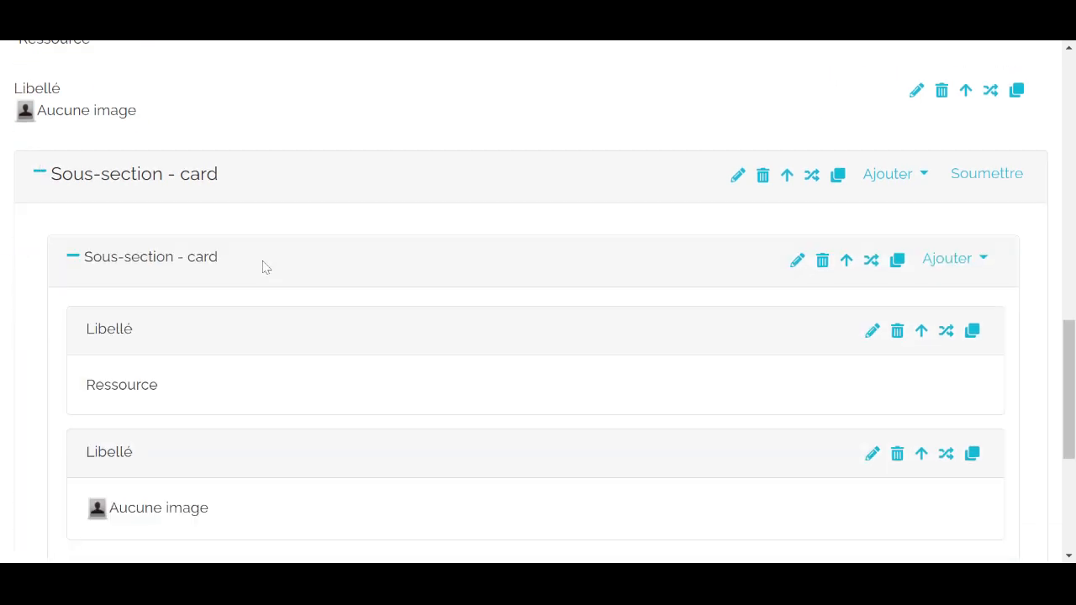
pyautogui.scroll(-2, 308, 259)
pyautogui.scroll(1, 309, 257)
pyautogui.scroll(1, 308, 257)
pyautogui.scroll(-4, 219, 378)
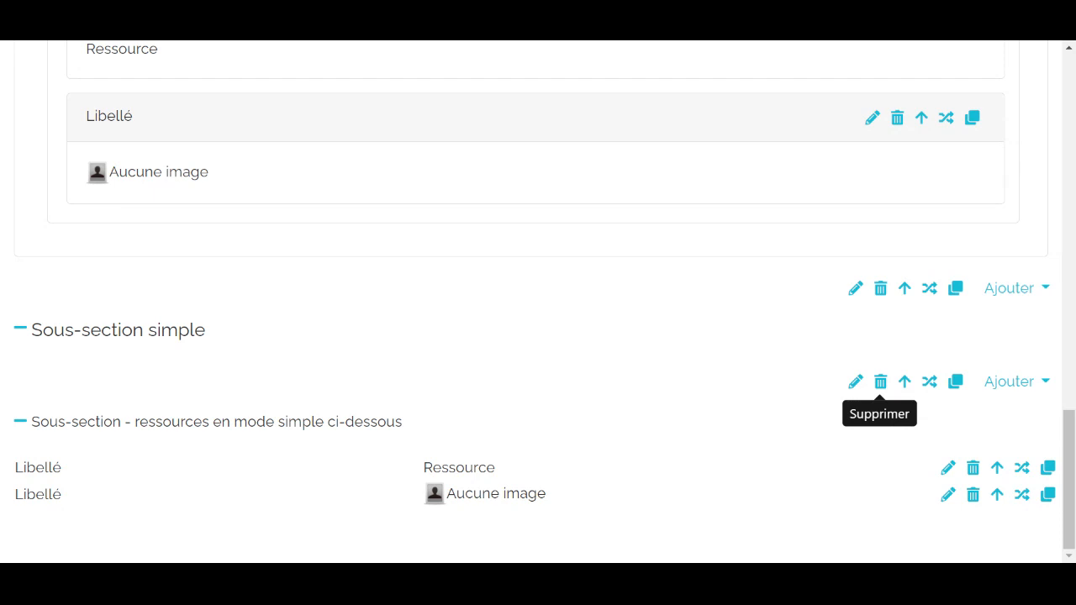
# Step: Open the portfolio's Configuration page and examine the Variables, Barre de navigation and Sidebar/Topbar settings
pyautogui.scroll(15, 838, 392)
pyautogui.moveTo(947, 225)
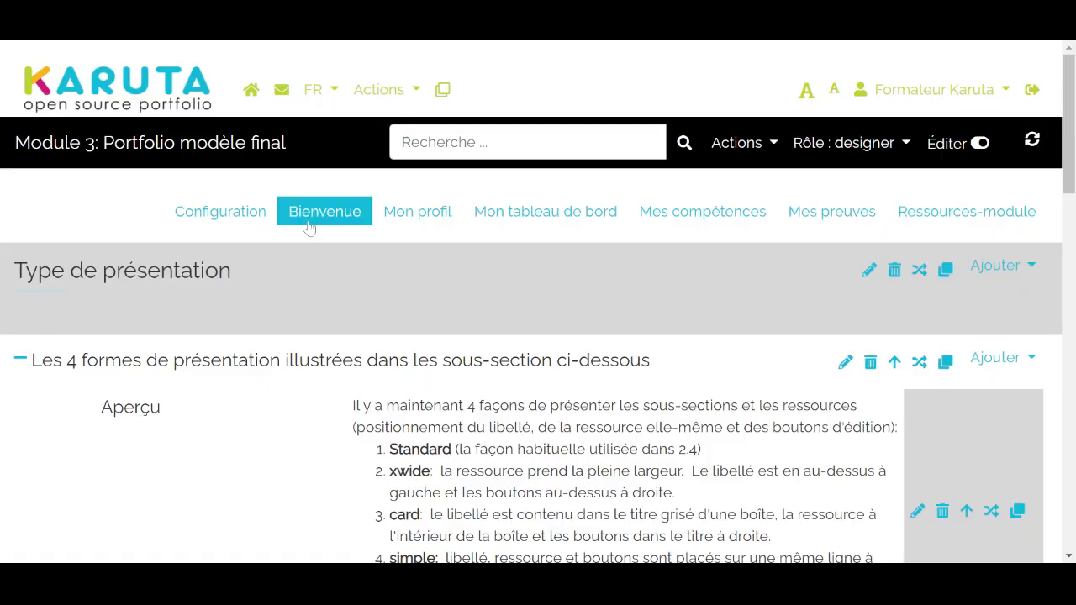
pyautogui.click(241, 225)
pyautogui.scroll(-6, 399, 335)
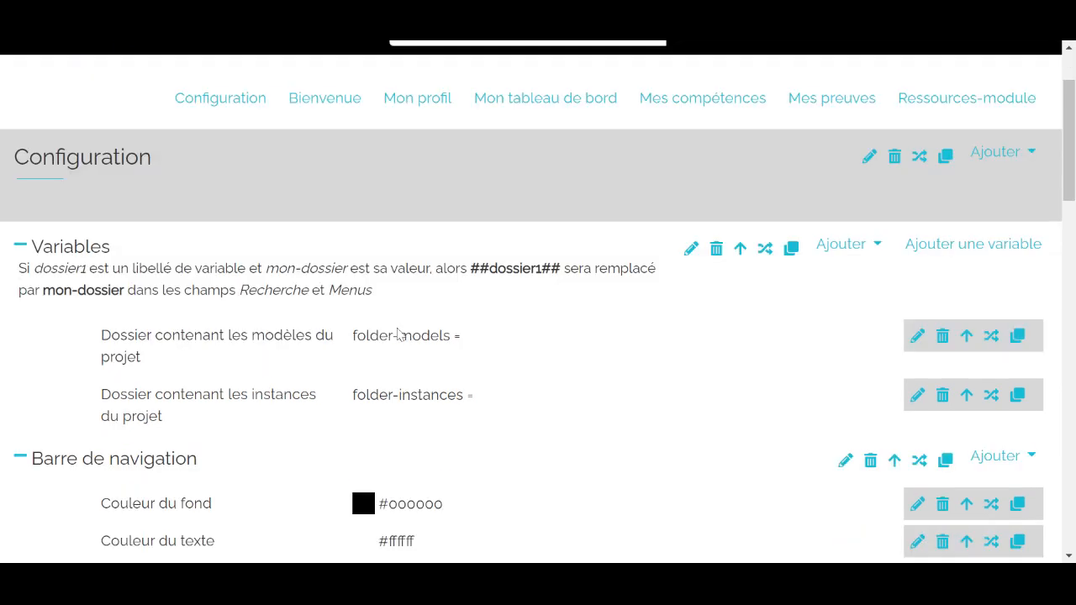
pyautogui.scroll(3, 400, 335)
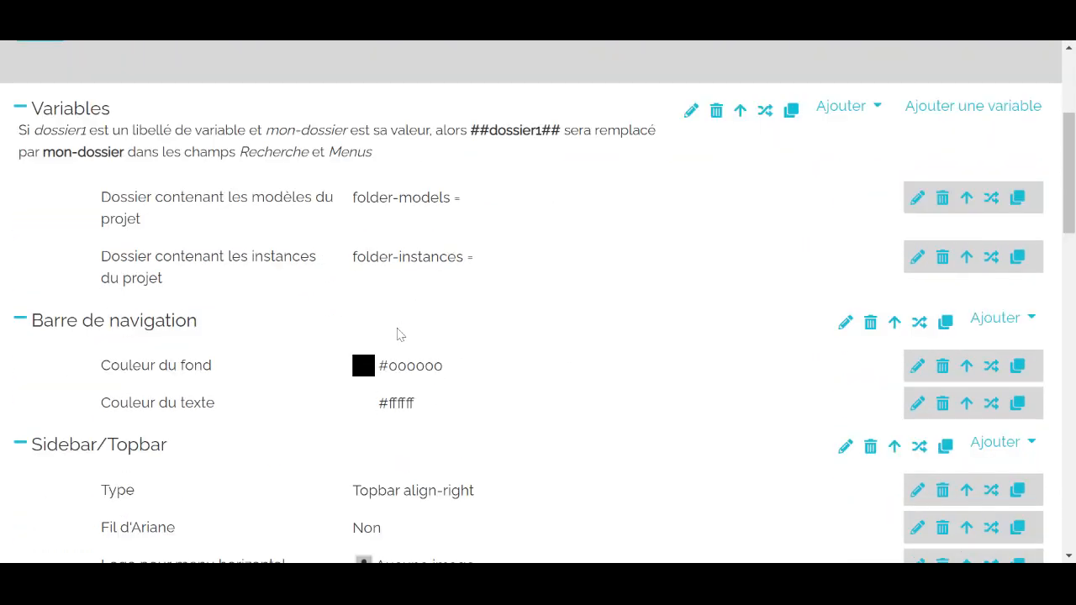
pyautogui.scroll(-3, 400, 334)
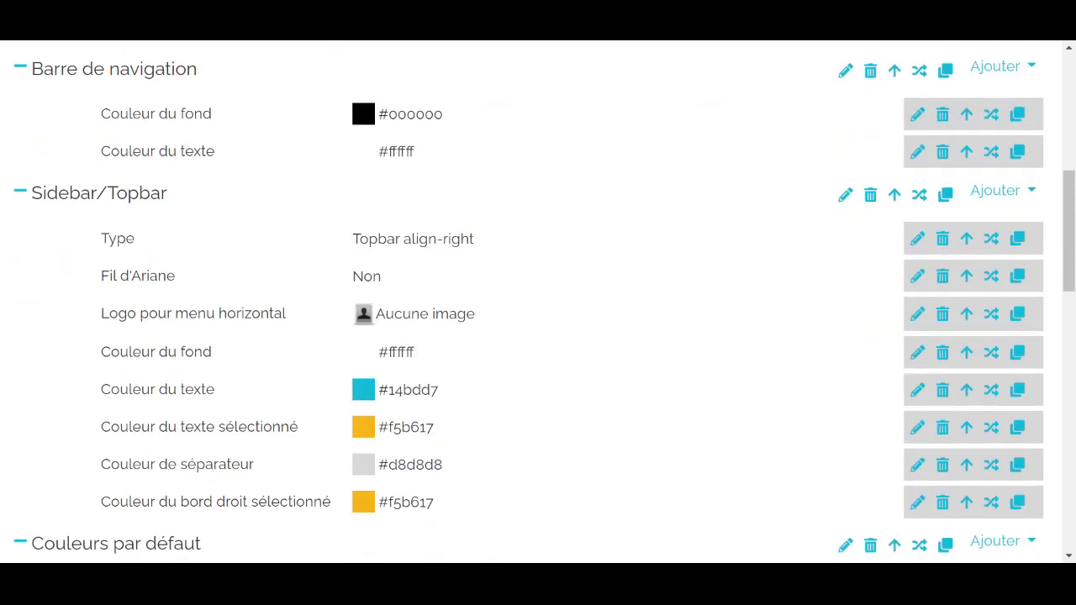
# Step: Examine the Couleurs par défaut, Menus and Couleurs des lignes SVG settings on the Configuration page
pyautogui.scroll(-2, 399, 334)
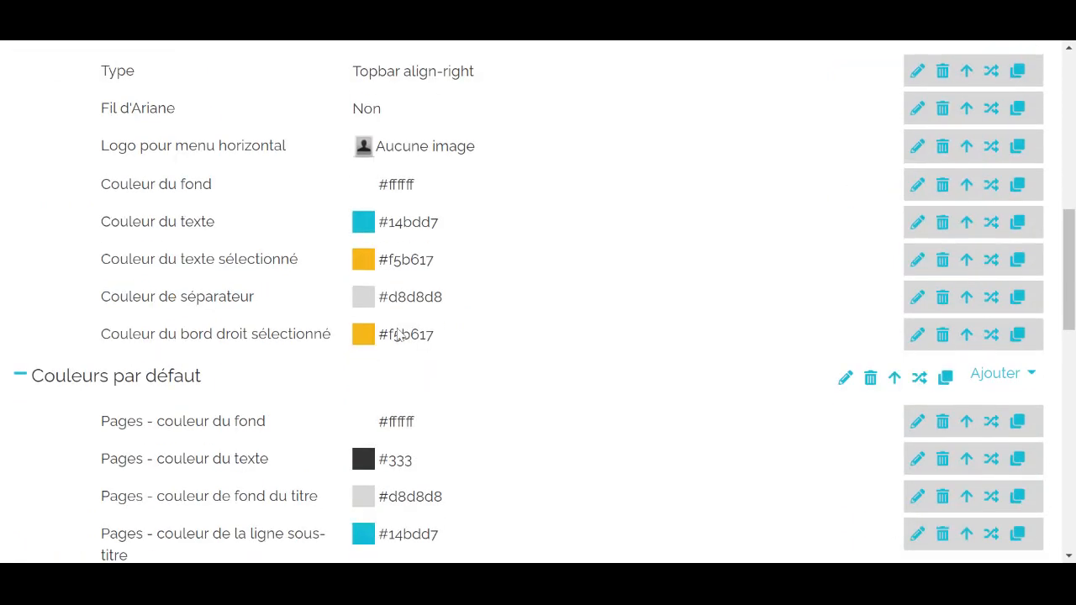
pyautogui.scroll(-2, 400, 335)
pyautogui.scroll(10, 399, 334)
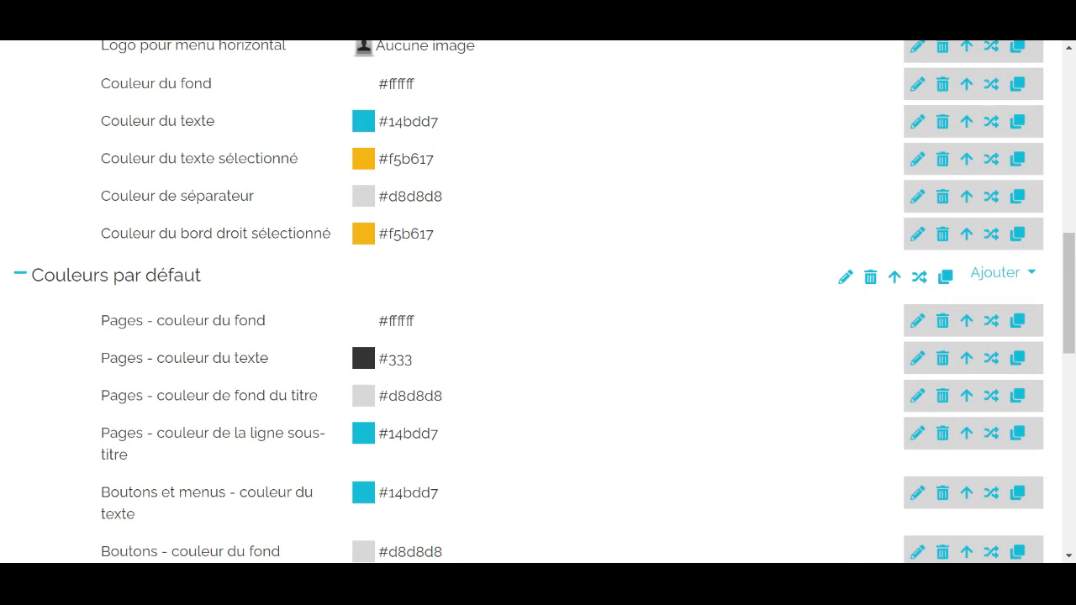
pyautogui.scroll(1, 211, 271)
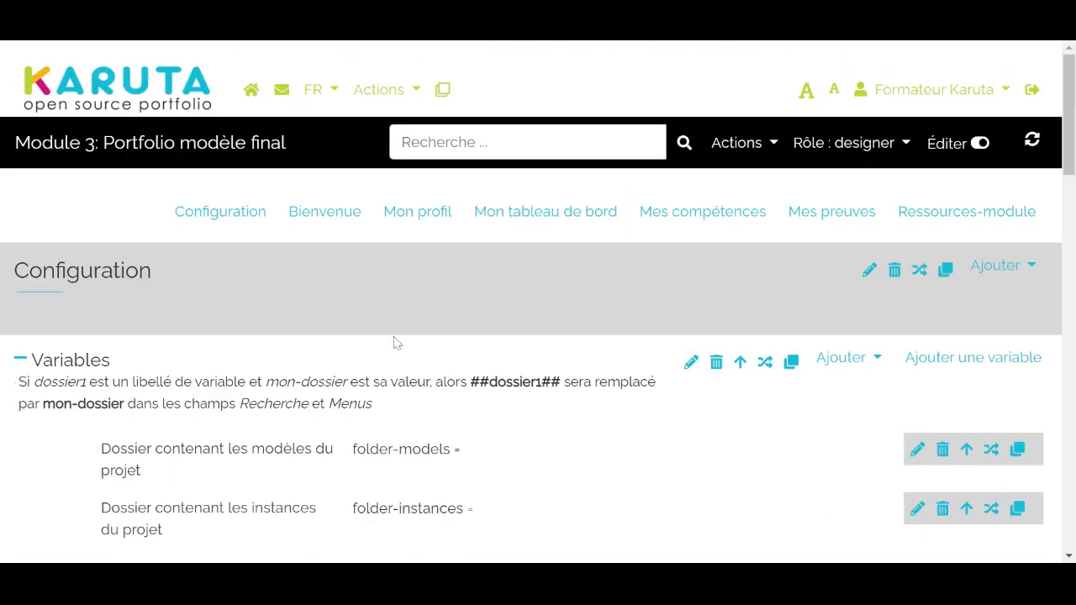
pyautogui.scroll(-5, 637, 405)
pyautogui.scroll(-13, 637, 405)
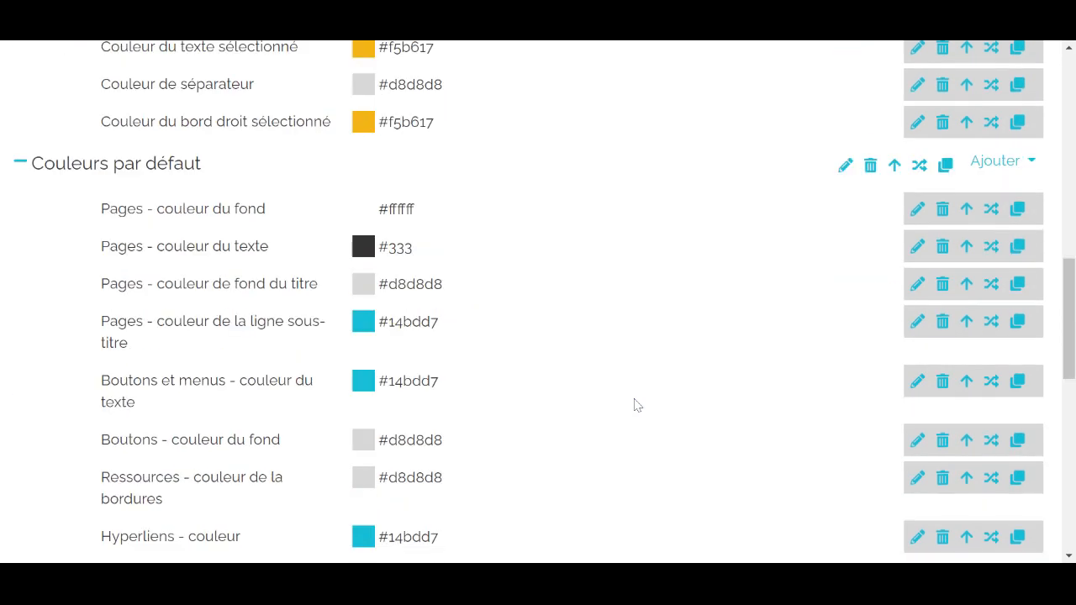
pyautogui.scroll(9, 636, 405)
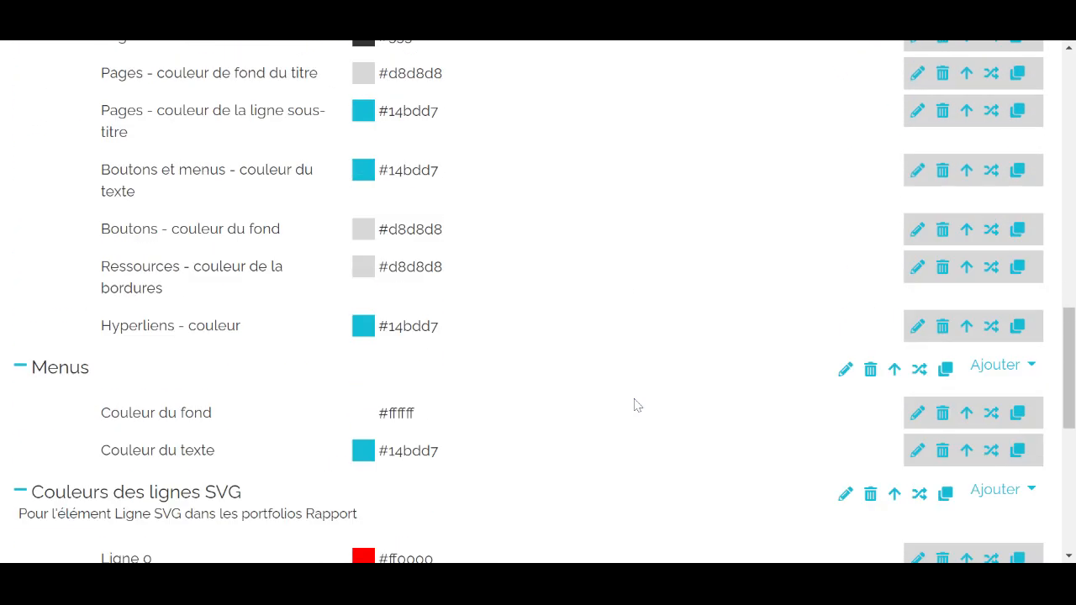
pyautogui.scroll(10, 636, 405)
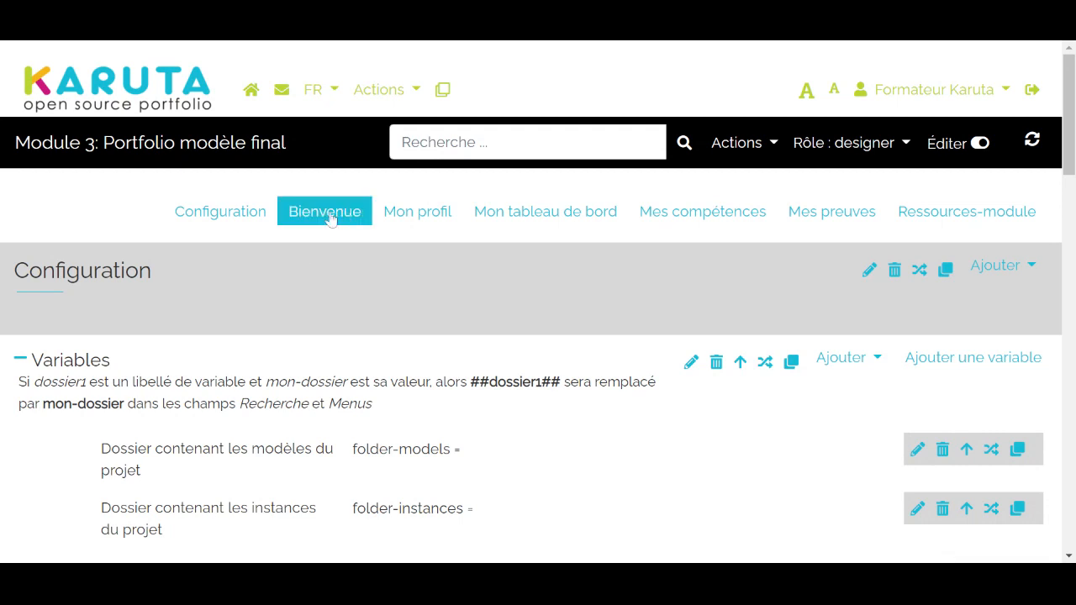
# Step: Open the Bienvenue page of the final model and examine its banner image and the blocks below it
pyautogui.click(331, 218)
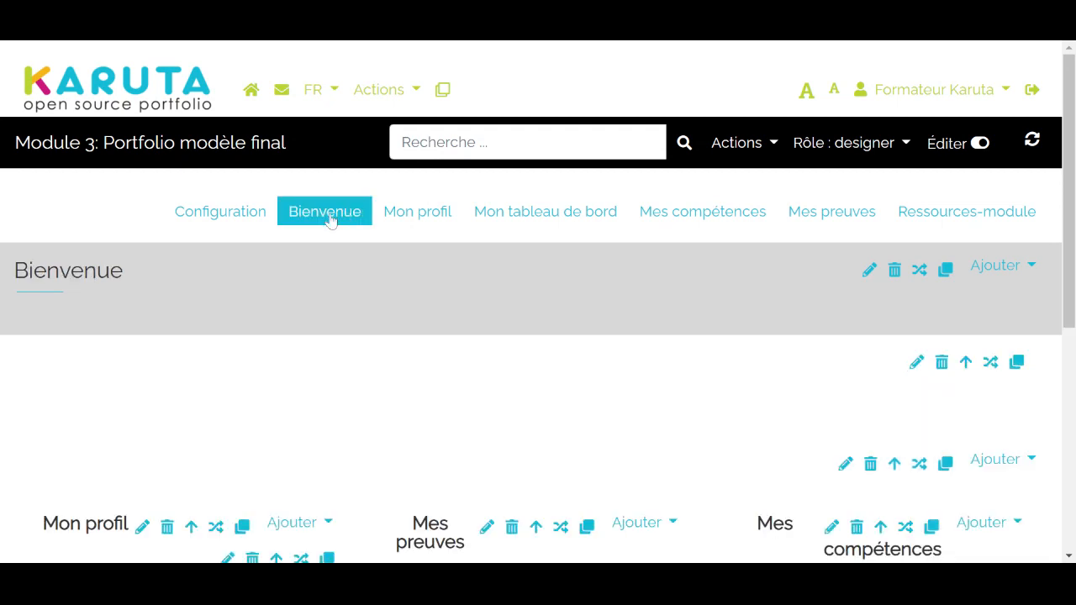
pyautogui.scroll(-3, 521, 444)
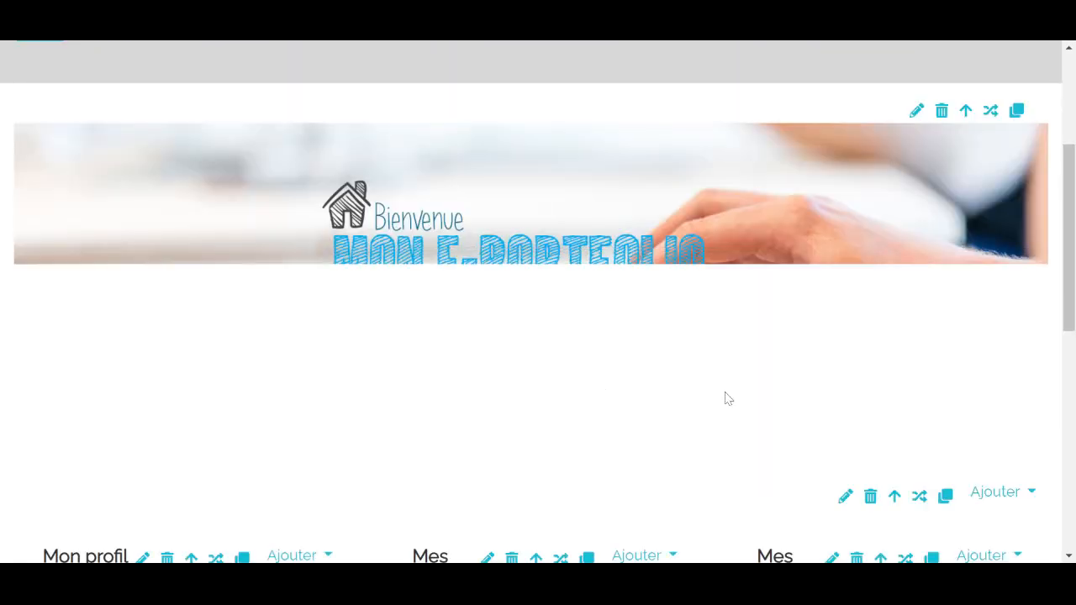
pyautogui.scroll(3, 718, 391)
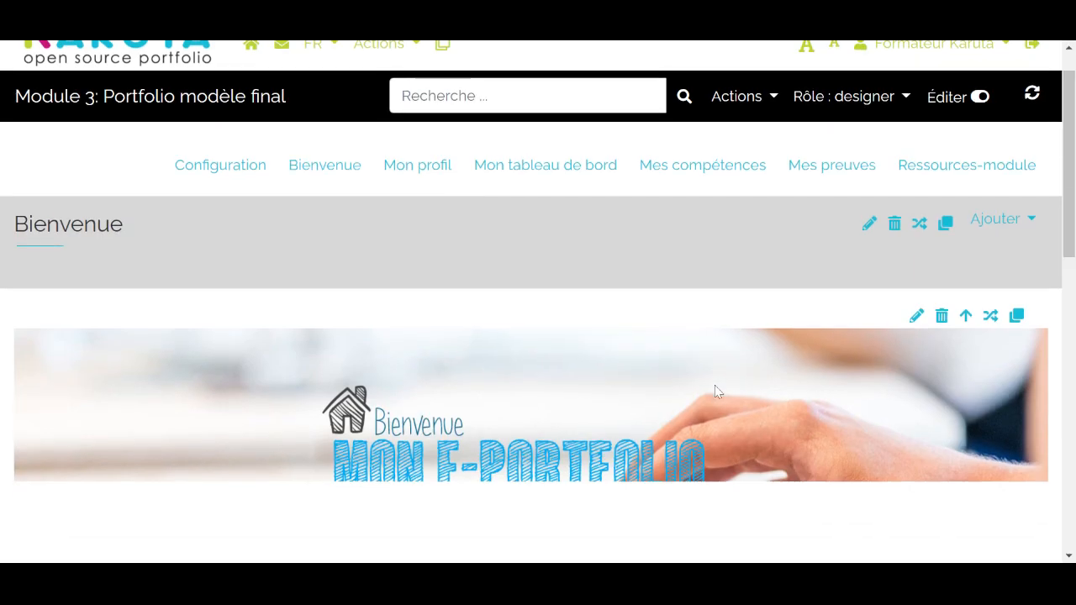
pyautogui.scroll(-2, 717, 391)
pyautogui.scroll(1, 716, 391)
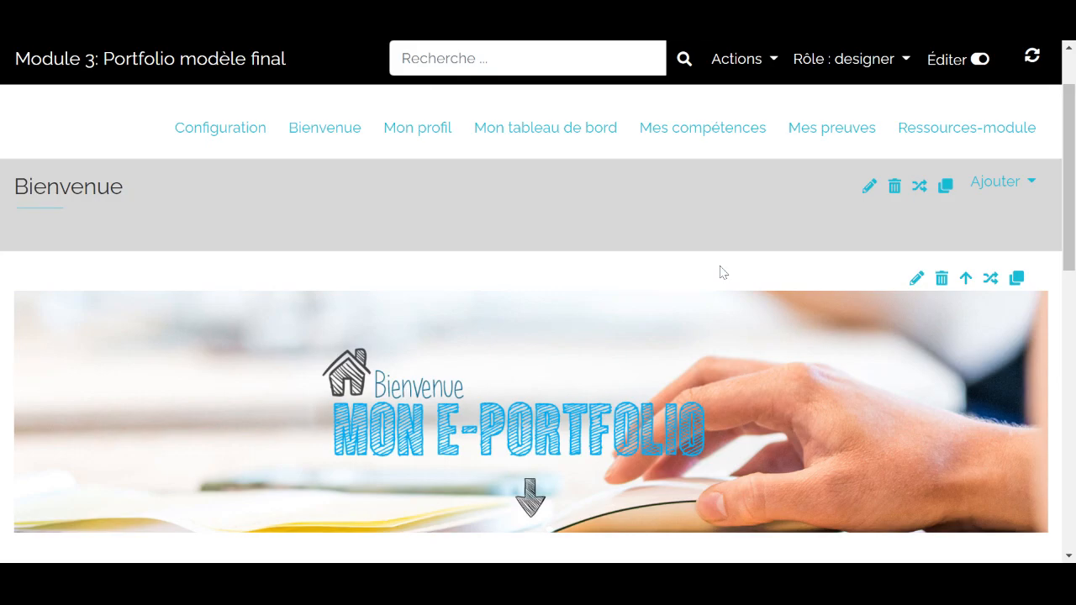
pyautogui.scroll(-3, 719, 271)
pyautogui.scroll(4, 718, 272)
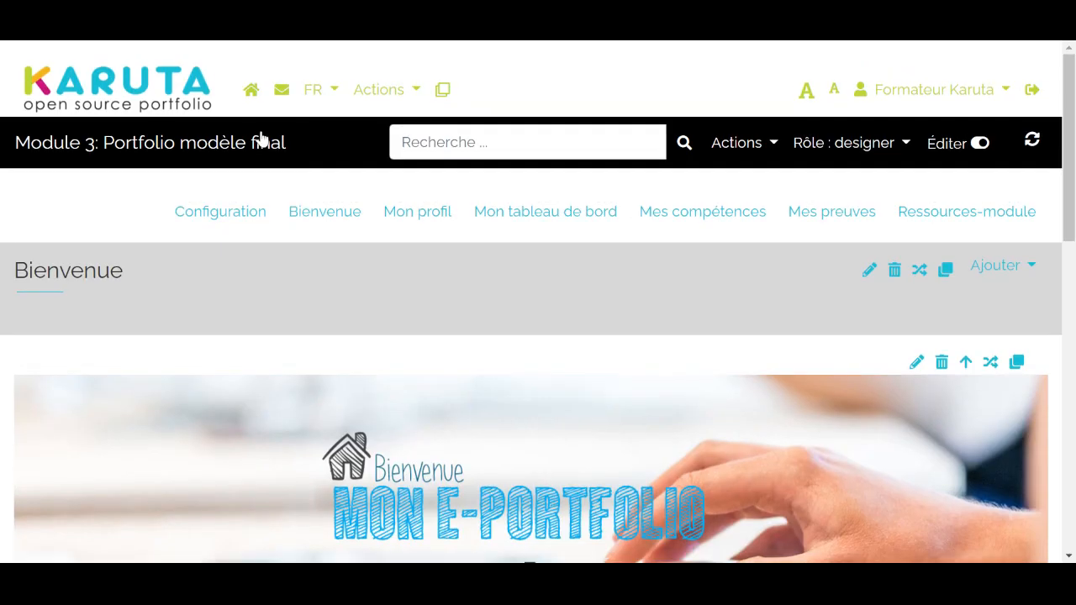
# Step: Return to the portfolio list, open "Module 3: Portfolio modèle initial" and examine the Accueil image and Mon profil block on its Bienvenue page
pyautogui.click(251, 94)
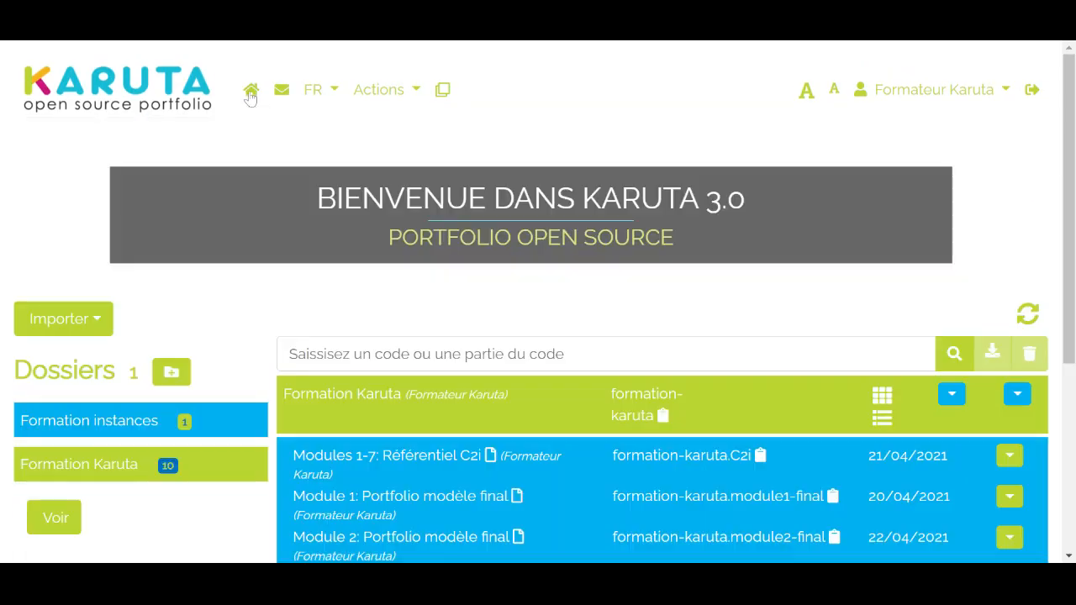
pyautogui.scroll(-3, 476, 399)
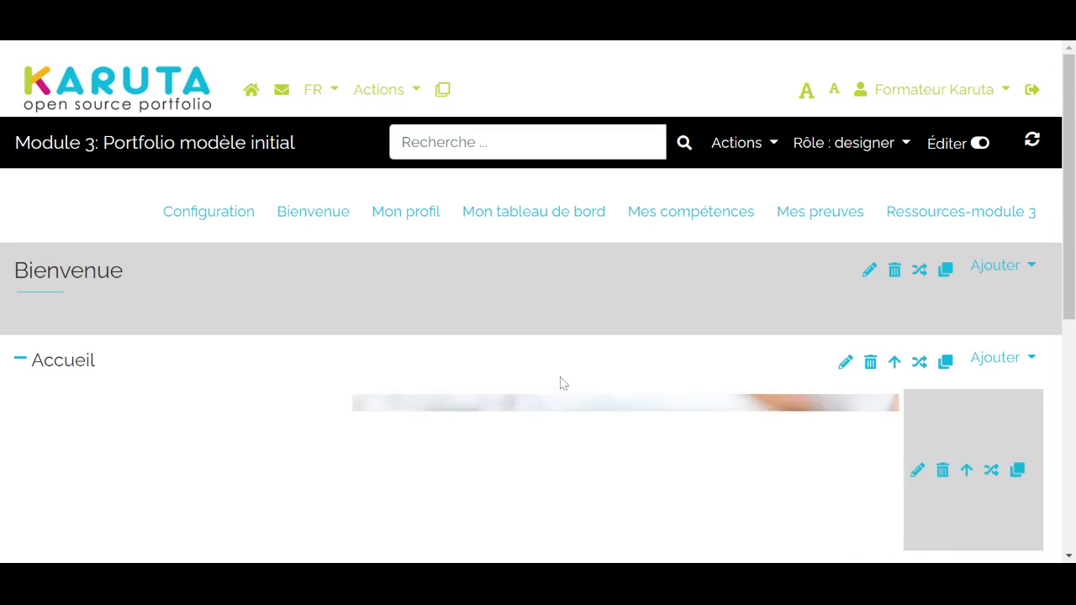
pyautogui.scroll(-2, 267, 336)
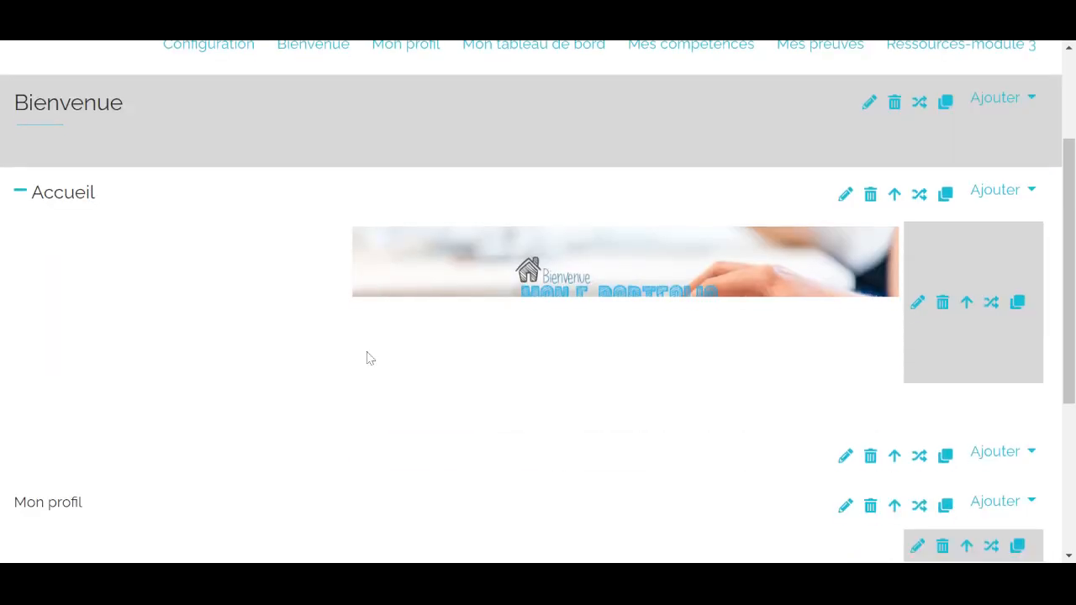
pyautogui.scroll(2, 404, 362)
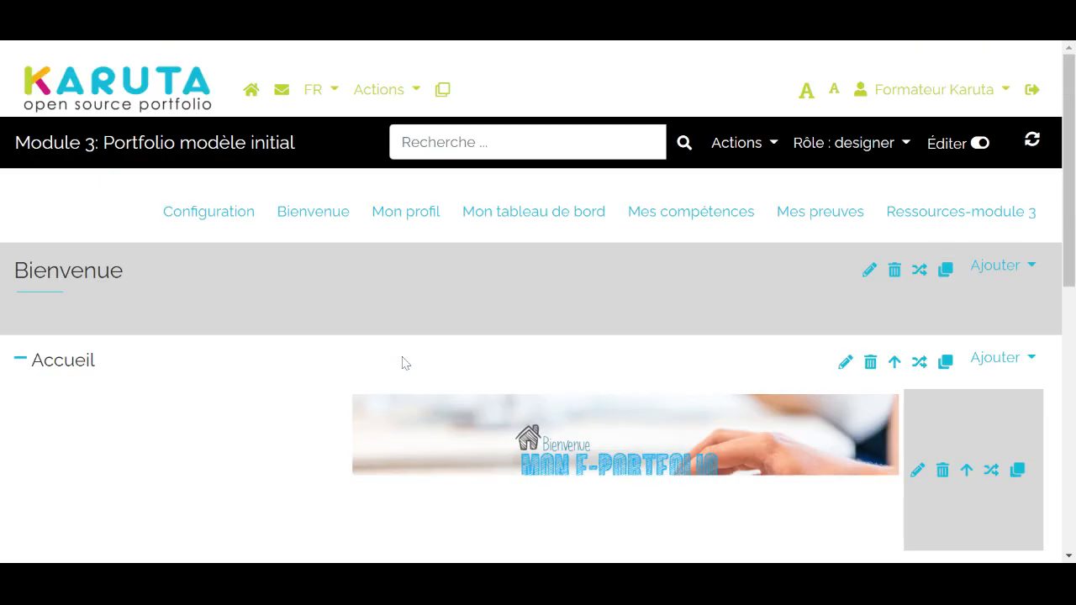
pyautogui.scroll(-2, 388, 355)
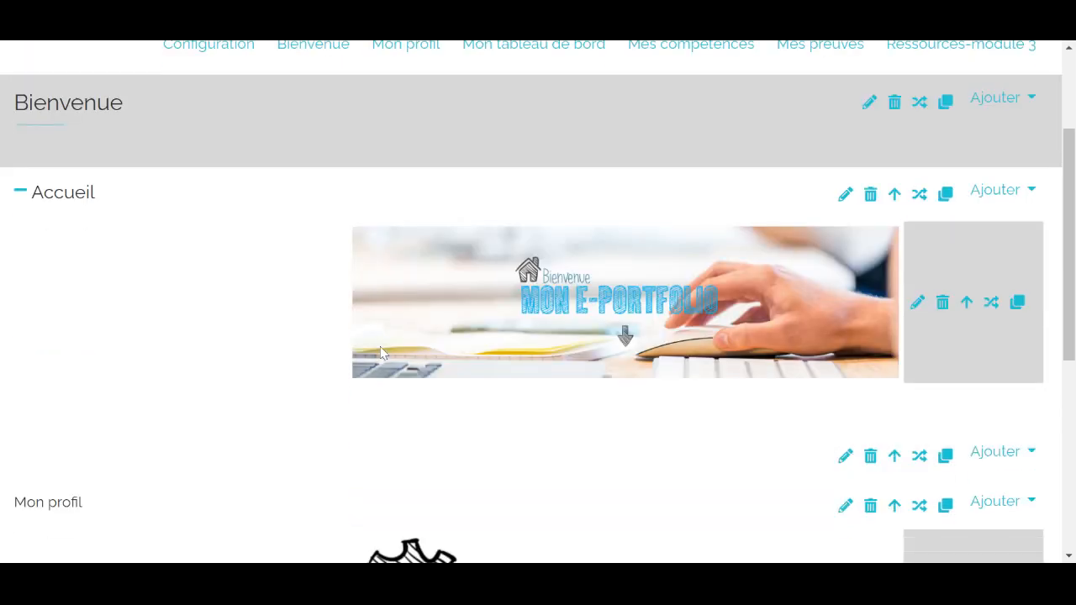
pyautogui.scroll(-4, 380, 353)
pyautogui.scroll(3, 380, 353)
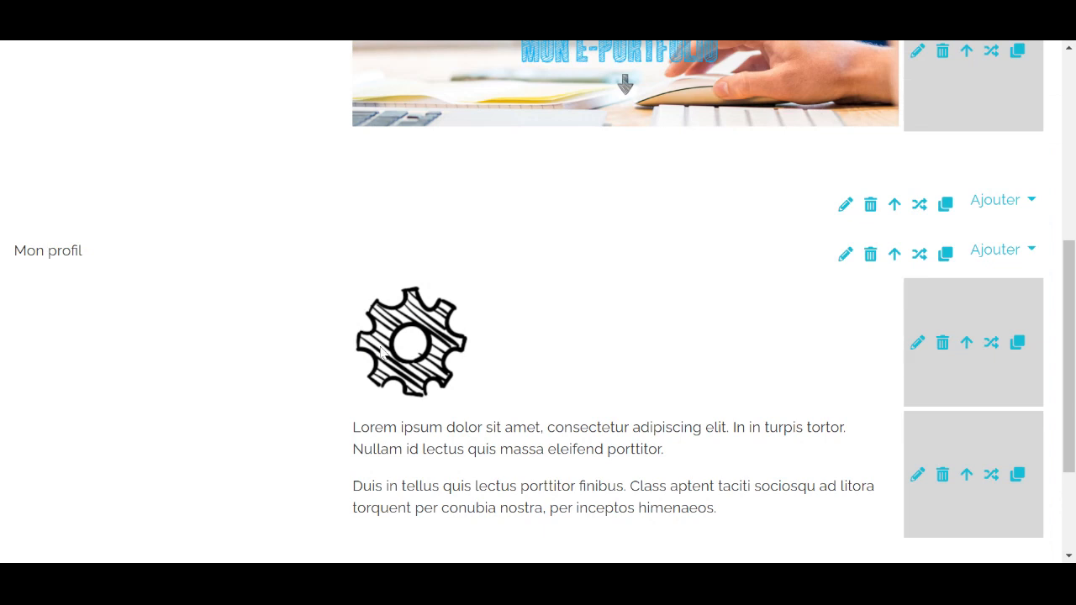
pyautogui.scroll(1, 380, 353)
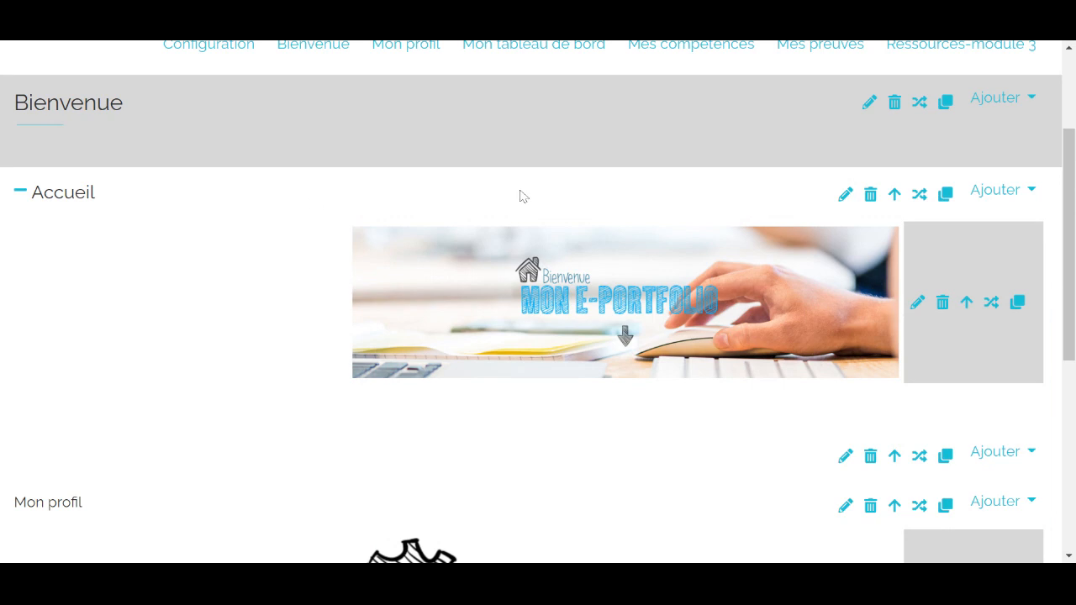
pyautogui.scroll(2, 521, 194)
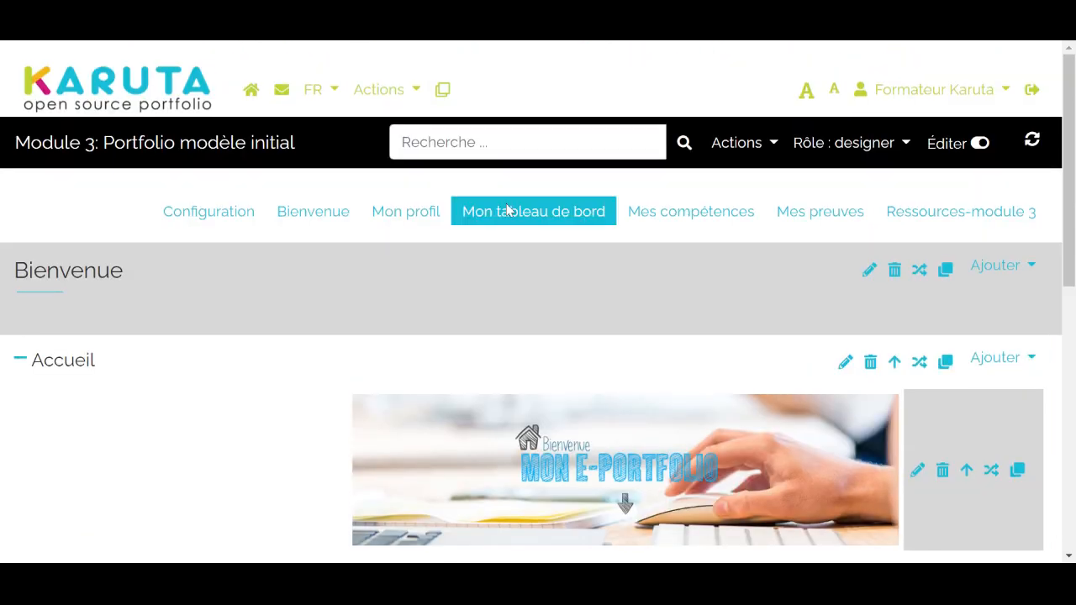
pyautogui.scroll(-2, 310, 358)
pyautogui.scroll(1, 310, 358)
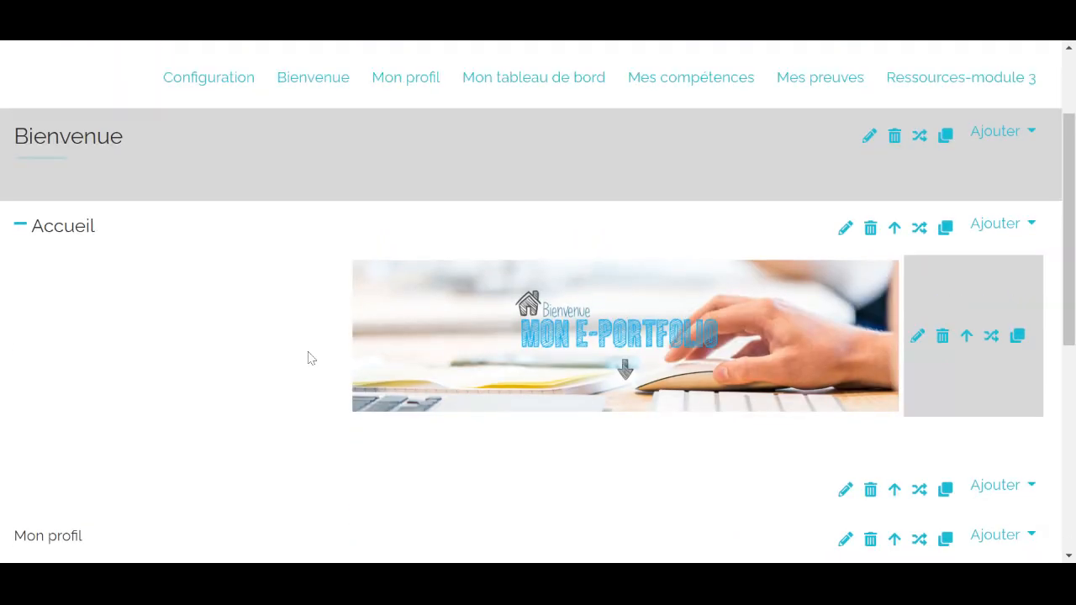
pyautogui.scroll(-1, 323, 357)
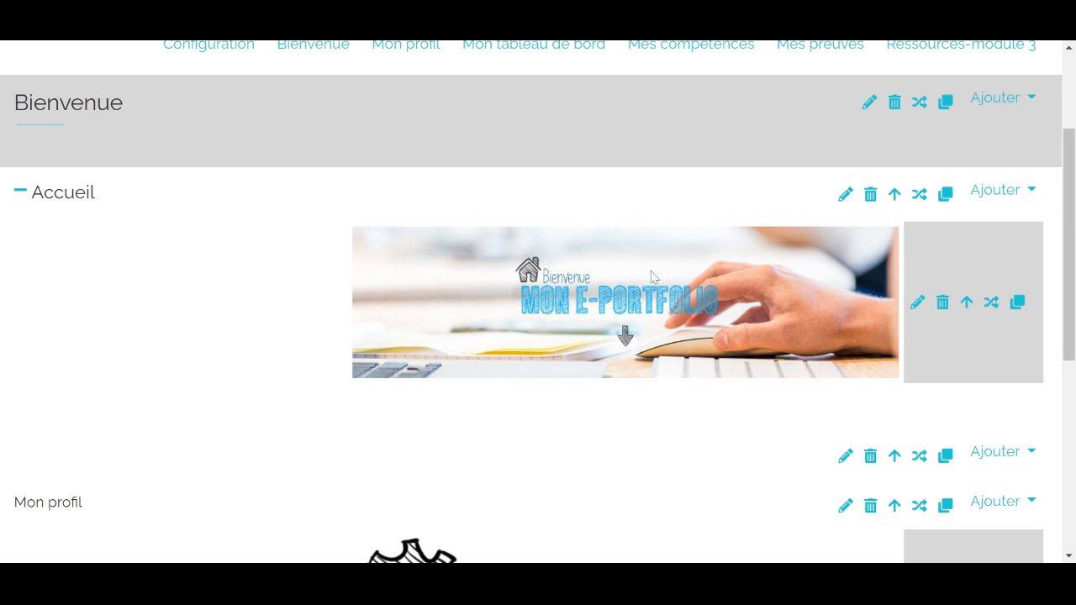
# Step: Open the Présentation settings of the banner image in the Accueil section
pyautogui.scroll(3, 654, 277)
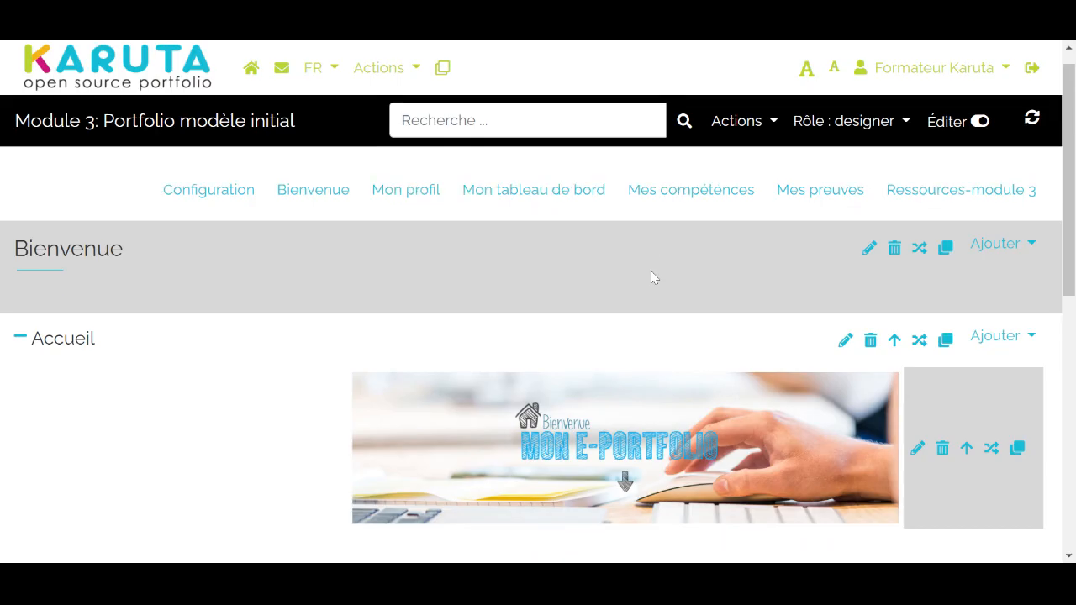
pyautogui.scroll(-1, 654, 278)
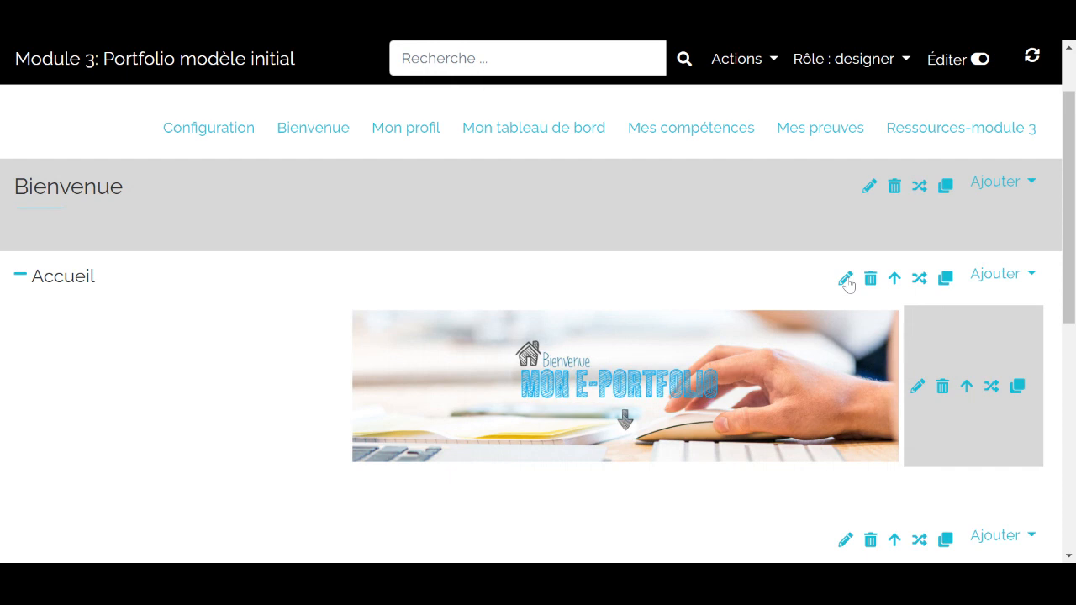
pyautogui.scroll(-1, 920, 355)
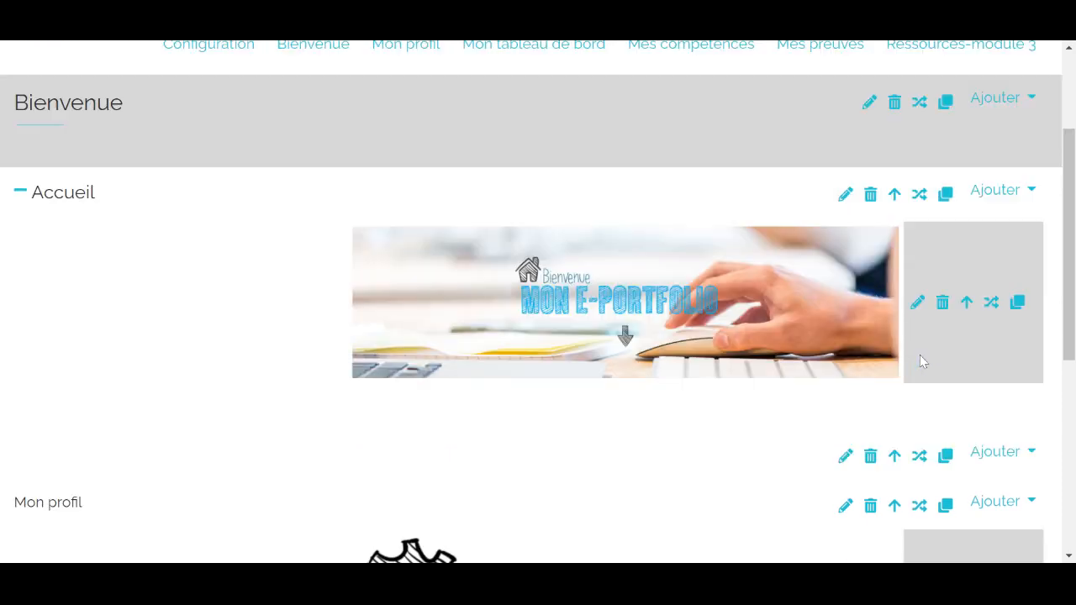
pyautogui.click(918, 304)
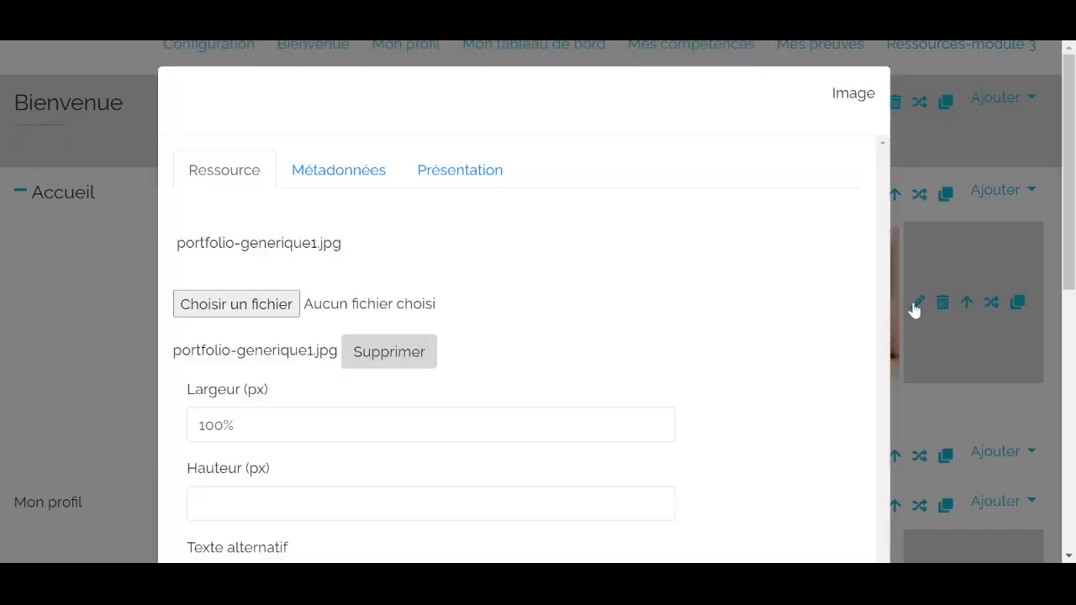
pyautogui.click(467, 177)
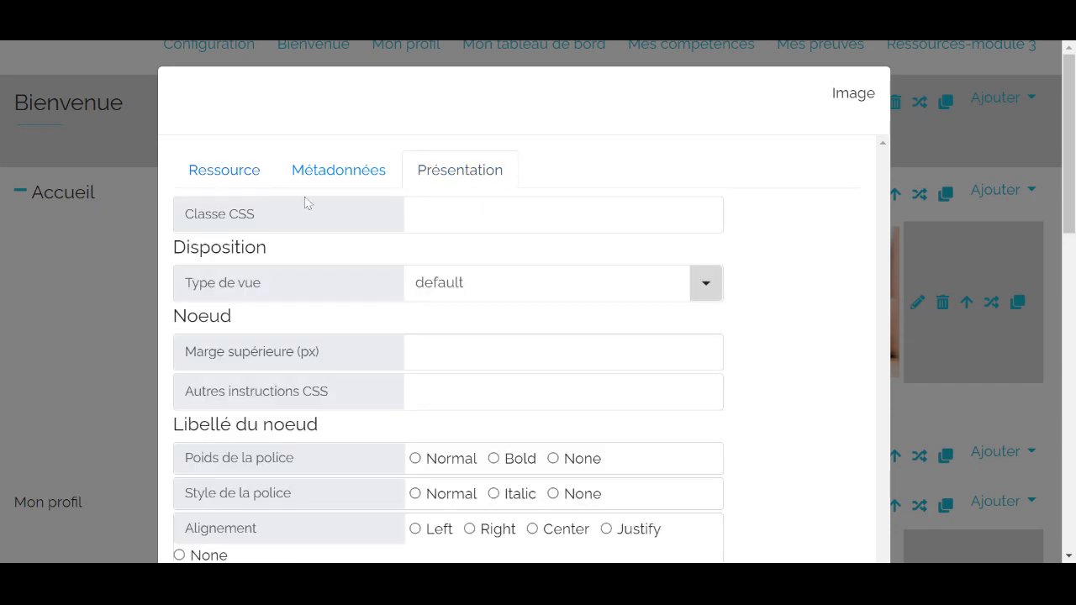
# Step: Examine the image's presentation options for Disposition, Noeud, Libellé du noeud, Ressource and Commentaires du noeud
pyautogui.scroll(-3, 403, 294)
pyautogui.scroll(-4, 402, 293)
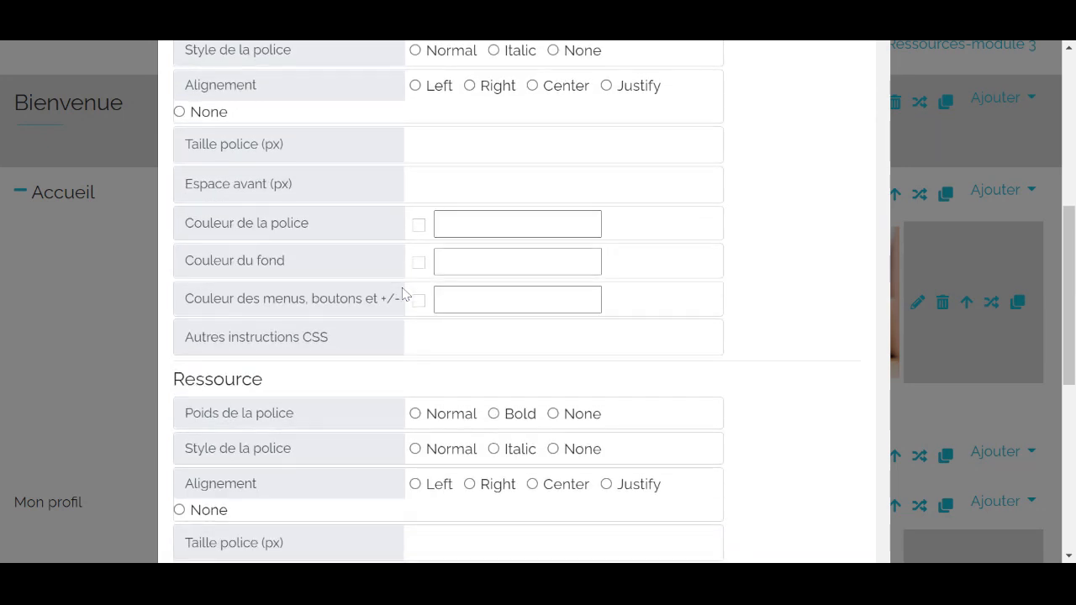
pyautogui.scroll(8, 402, 293)
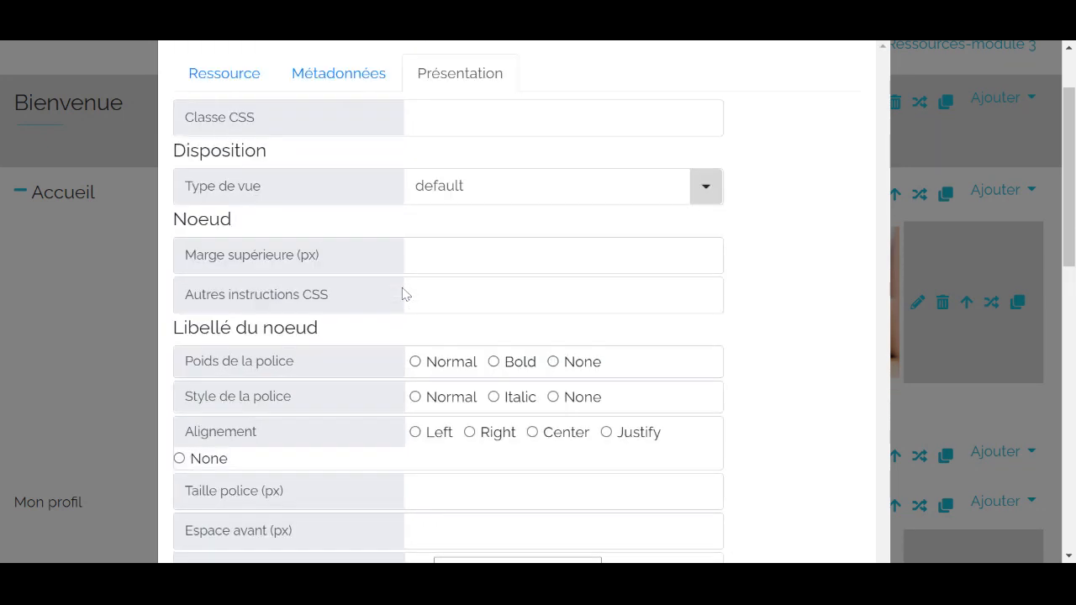
pyautogui.scroll(-3, 461, 320)
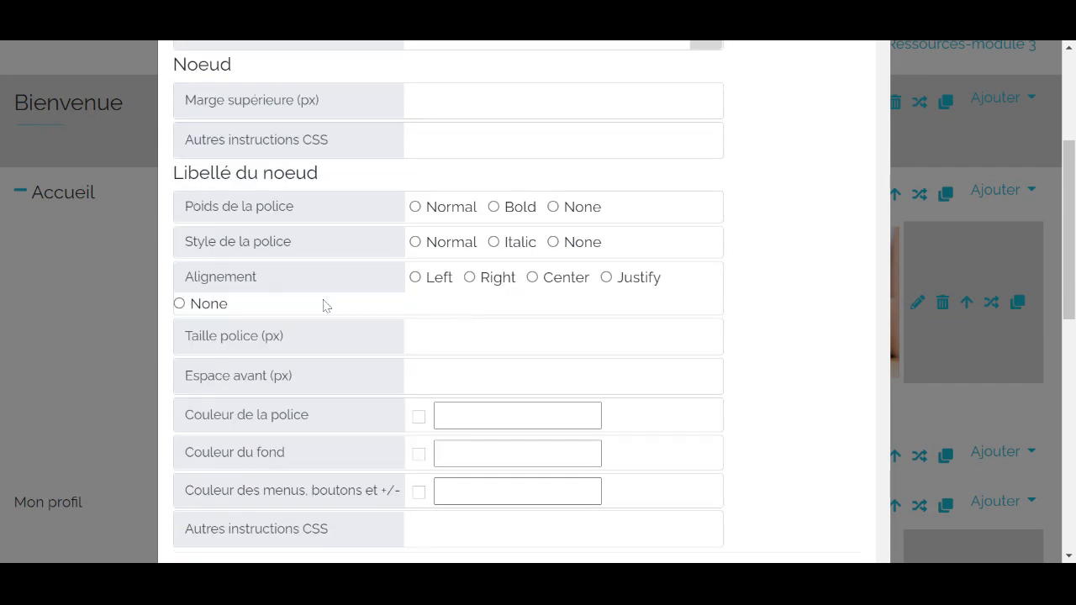
pyautogui.scroll(-1, 326, 306)
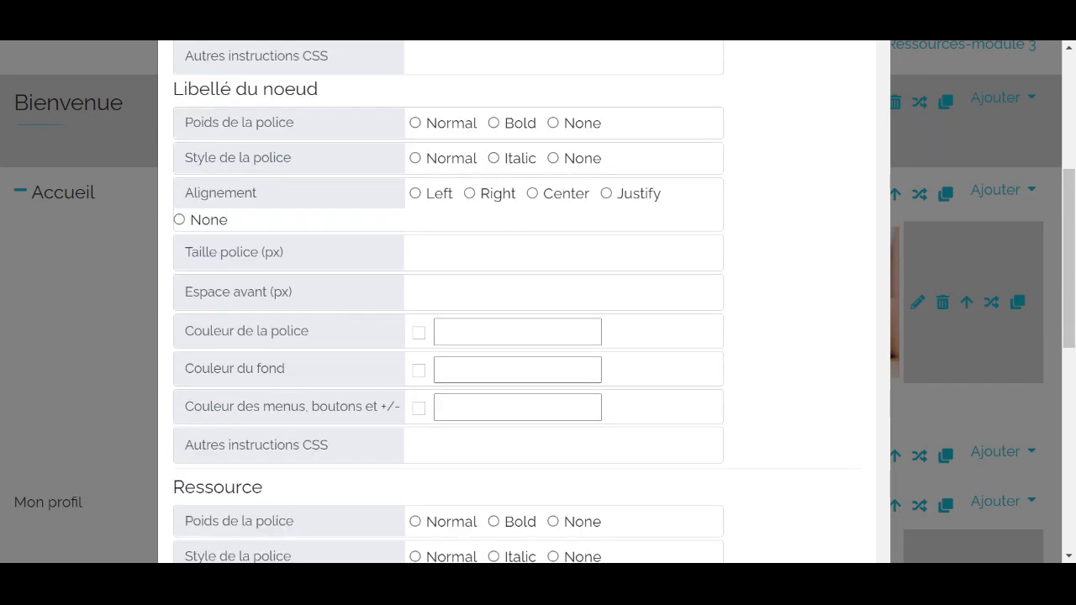
pyautogui.scroll(-1, 519, 213)
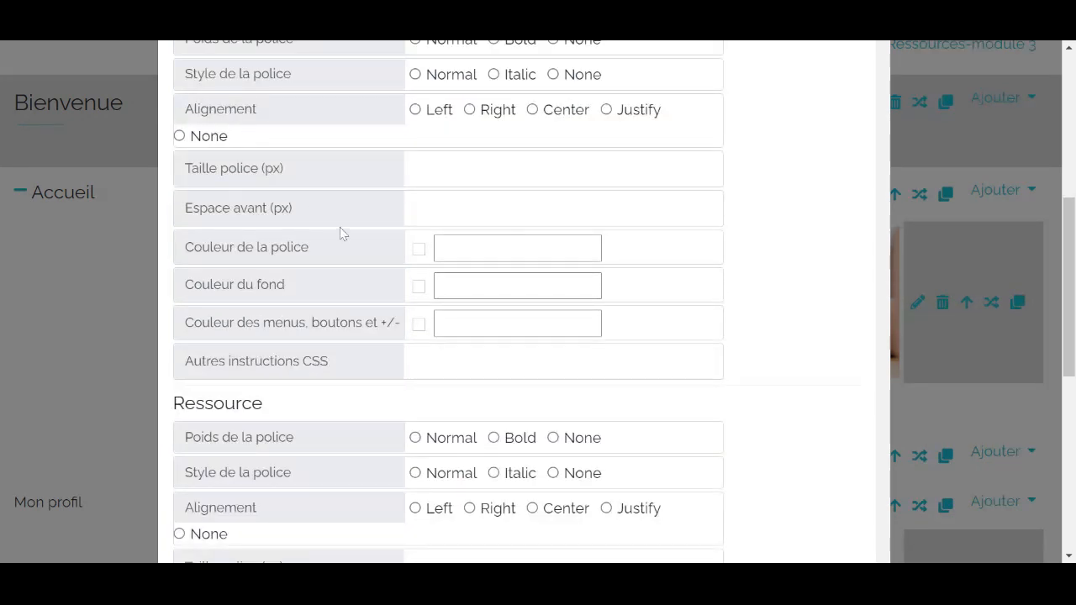
pyautogui.click(505, 286)
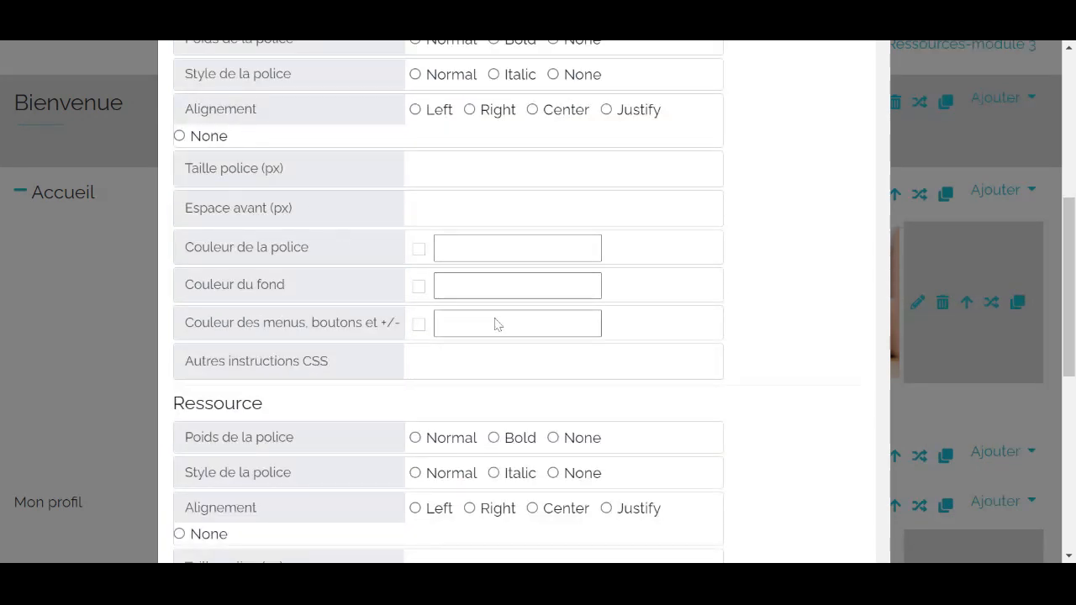
pyautogui.scroll(-3, 504, 336)
pyautogui.scroll(-1, 469, 334)
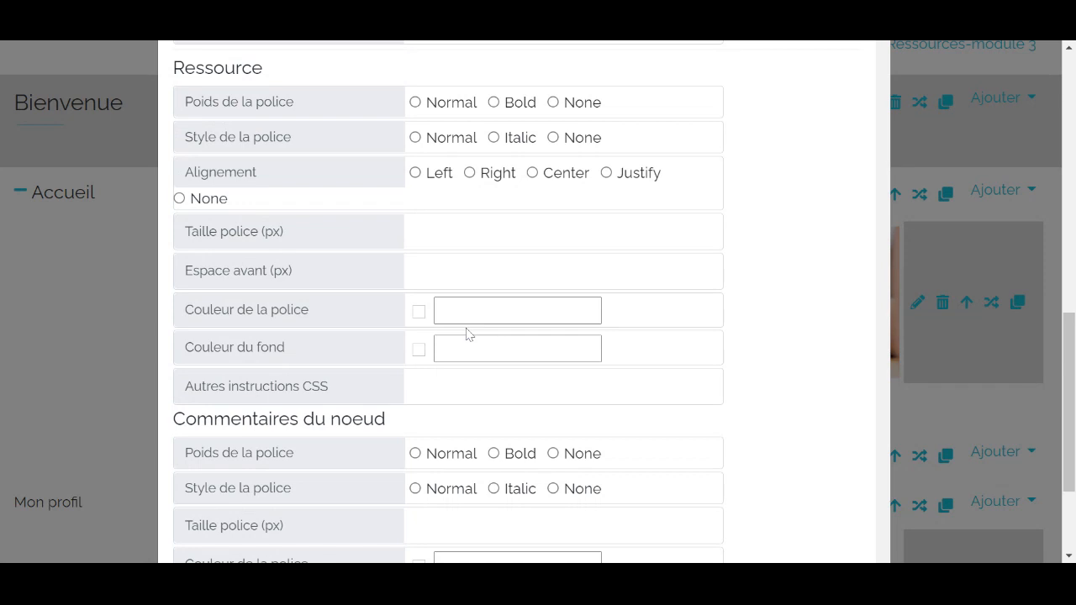
pyautogui.scroll(1, 469, 333)
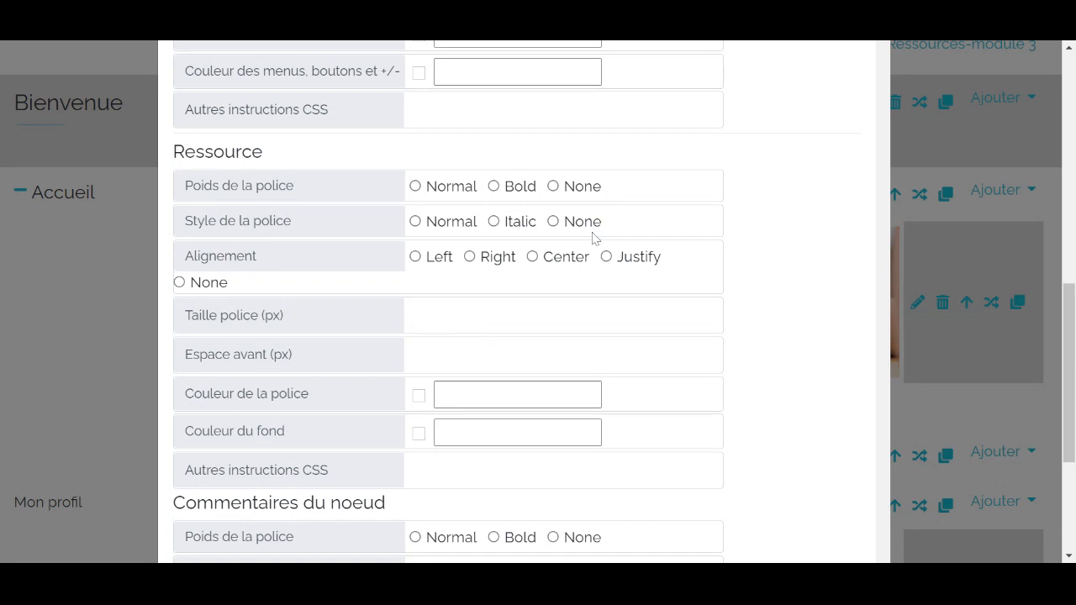
pyautogui.scroll(6, 593, 238)
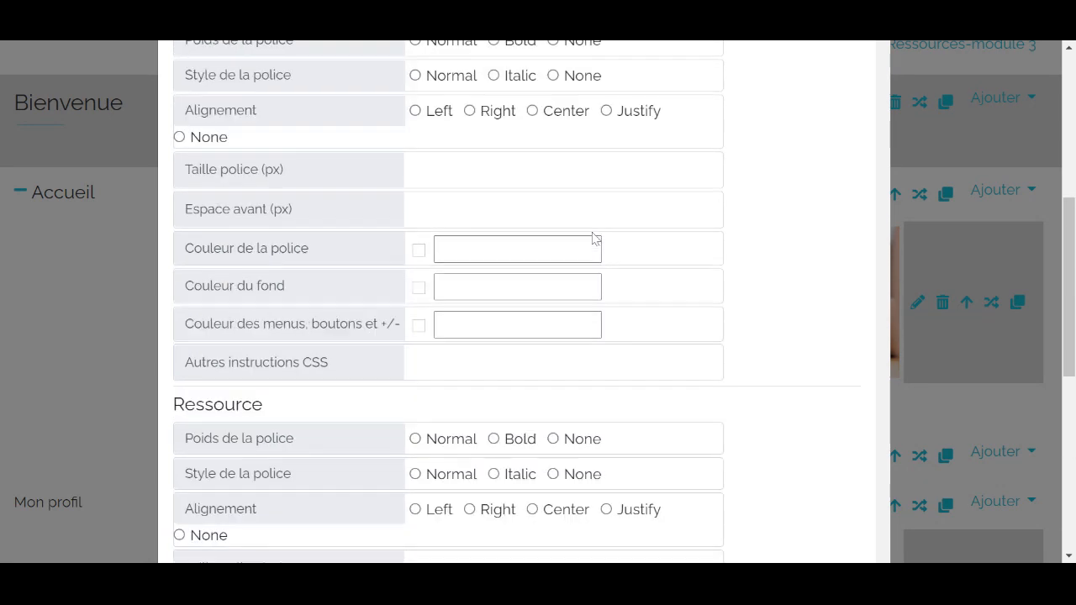
# Step: Set the Accueil banner image's Type de vue to xwide and close its settings
pyautogui.scroll(3, 593, 238)
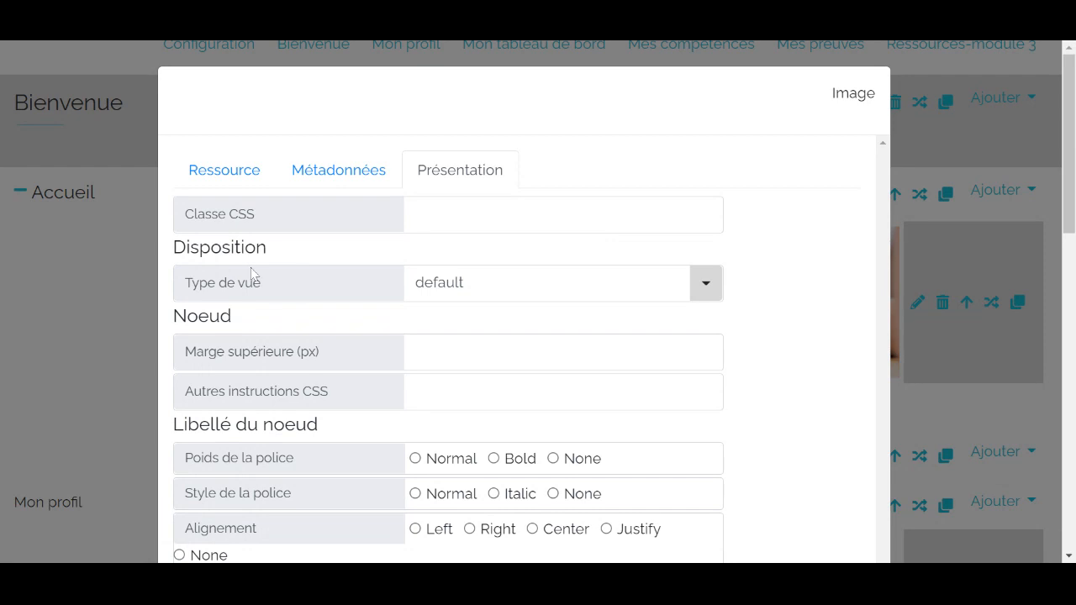
pyautogui.click(706, 285)
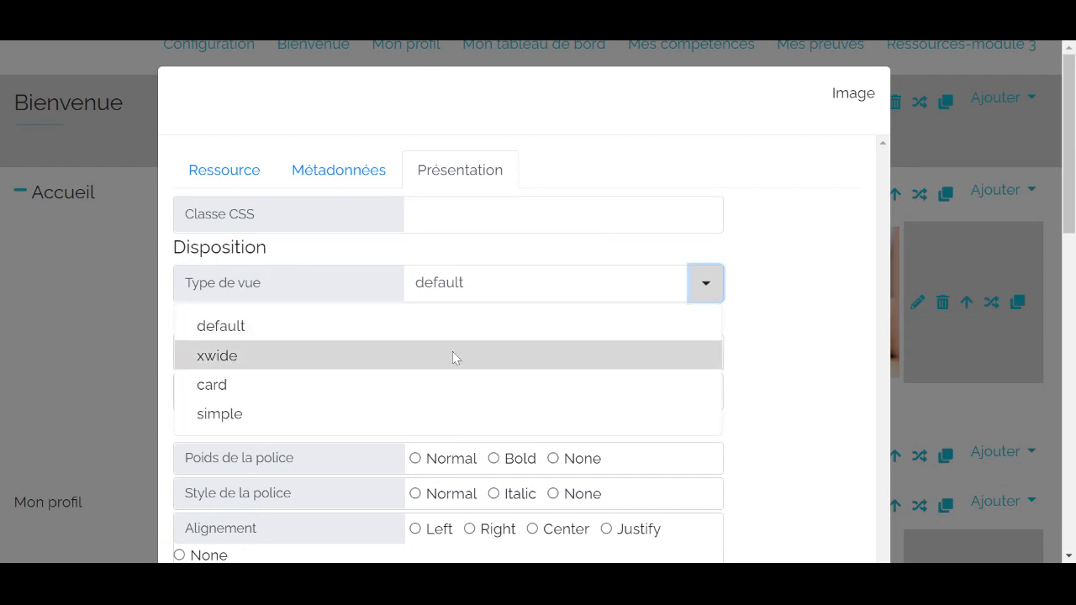
pyautogui.click(452, 353)
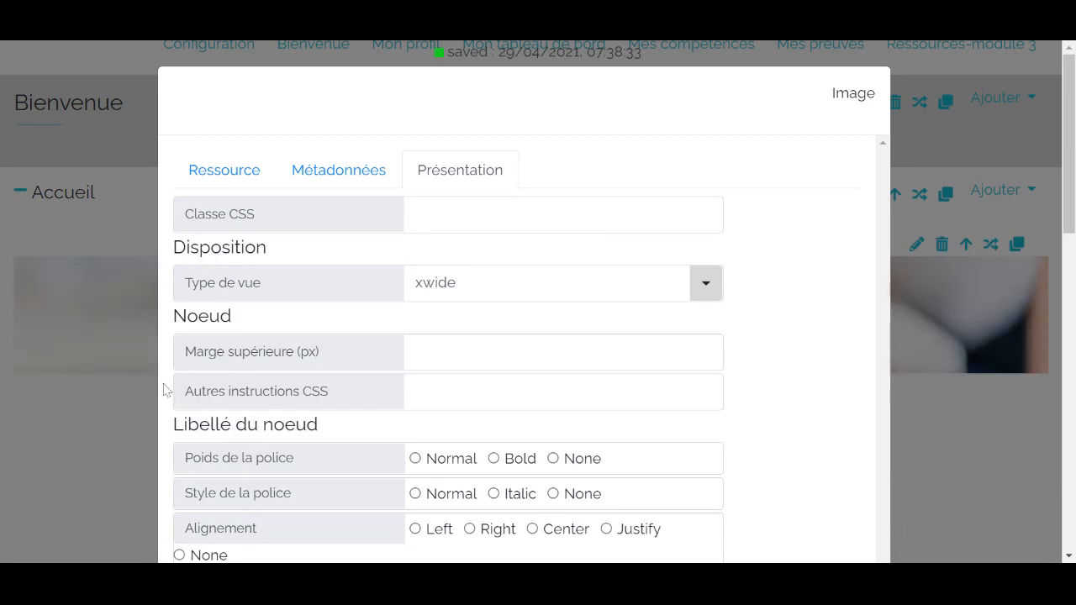
pyautogui.click(995, 469)
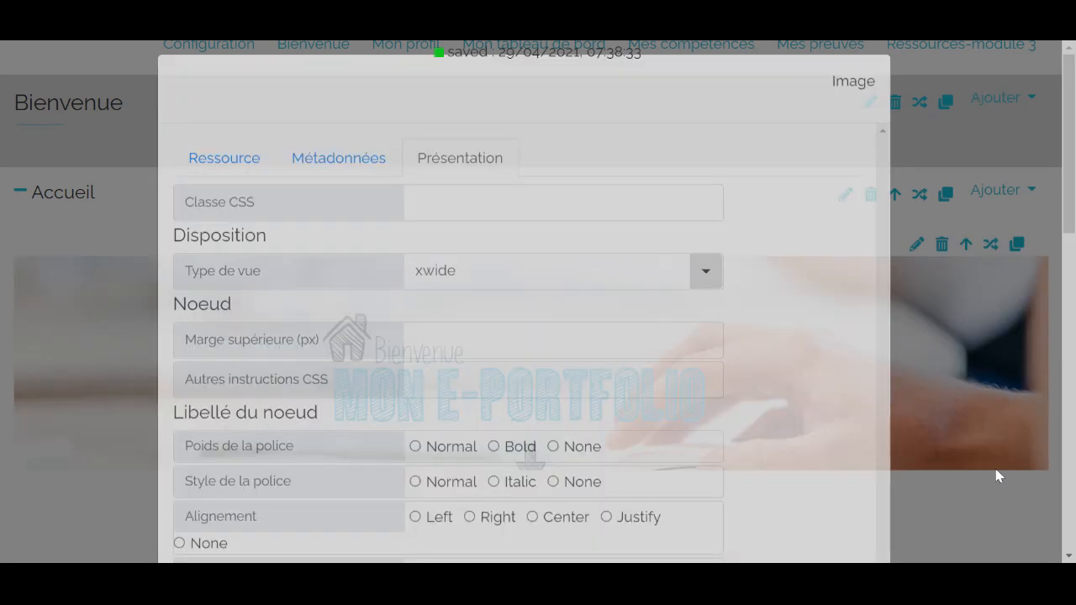
# Step: Examine the width of the Accueil banner and the layout of the Mon profil block with its gear image and text
pyautogui.scroll(-2, 997, 471)
pyautogui.scroll(1, 997, 474)
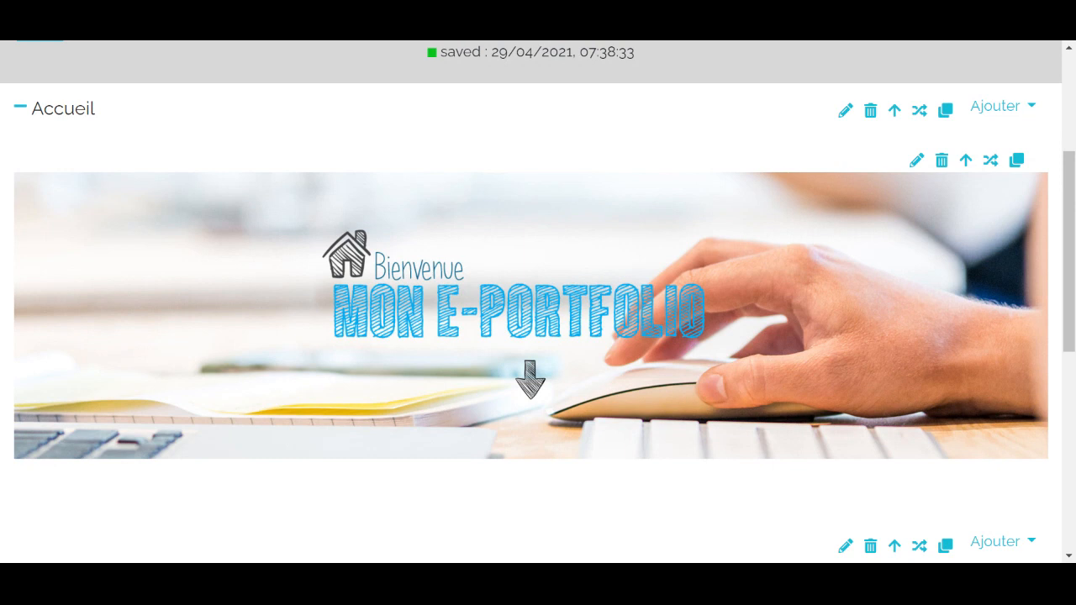
pyautogui.scroll(1, 956, 373)
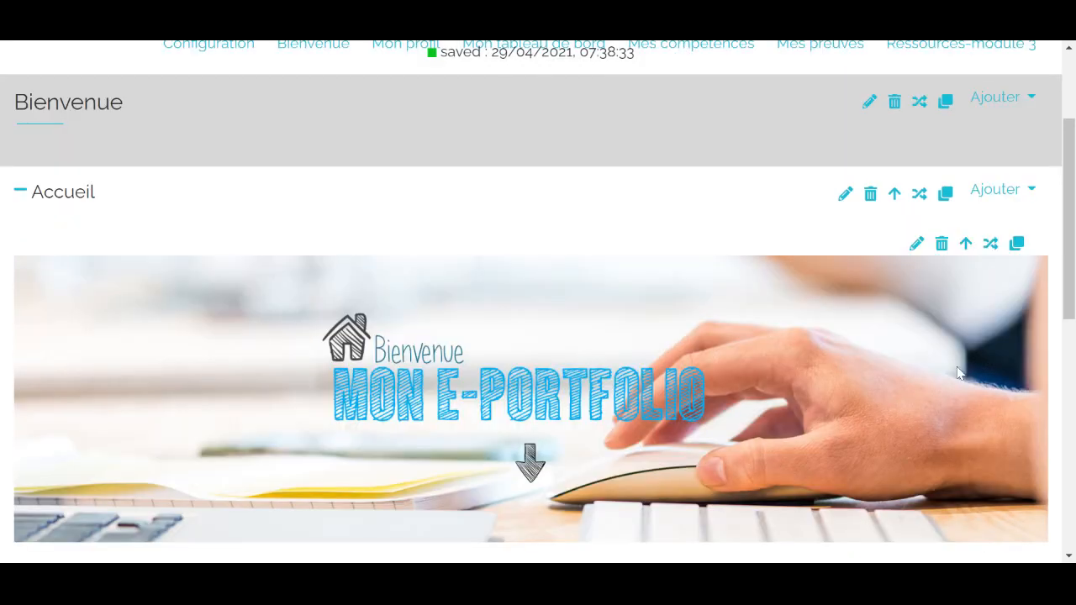
pyautogui.scroll(-4, 957, 373)
pyautogui.scroll(-2, 891, 343)
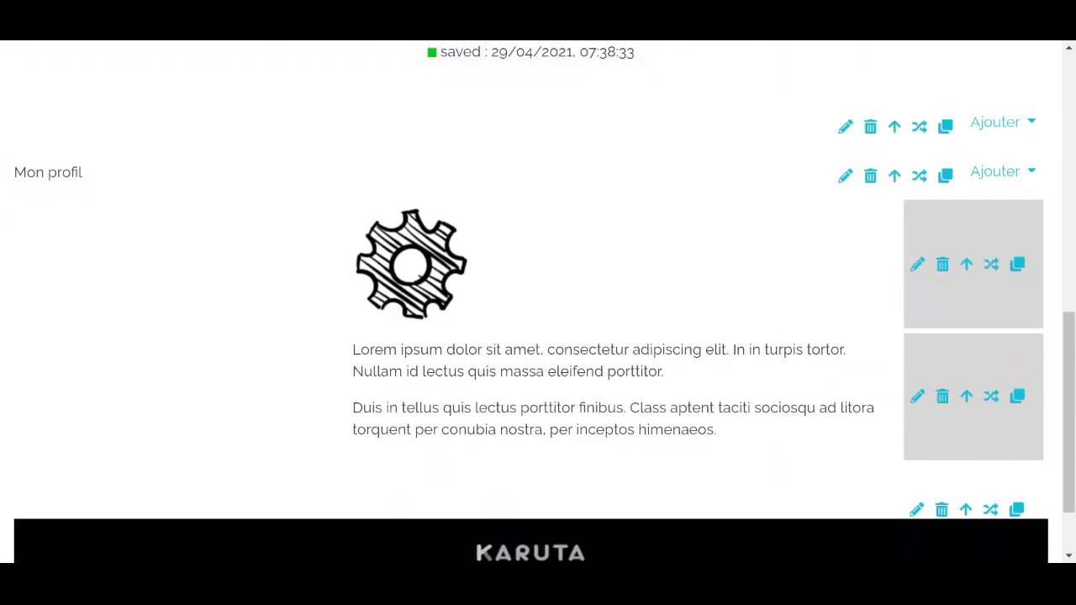
pyautogui.scroll(2, 892, 343)
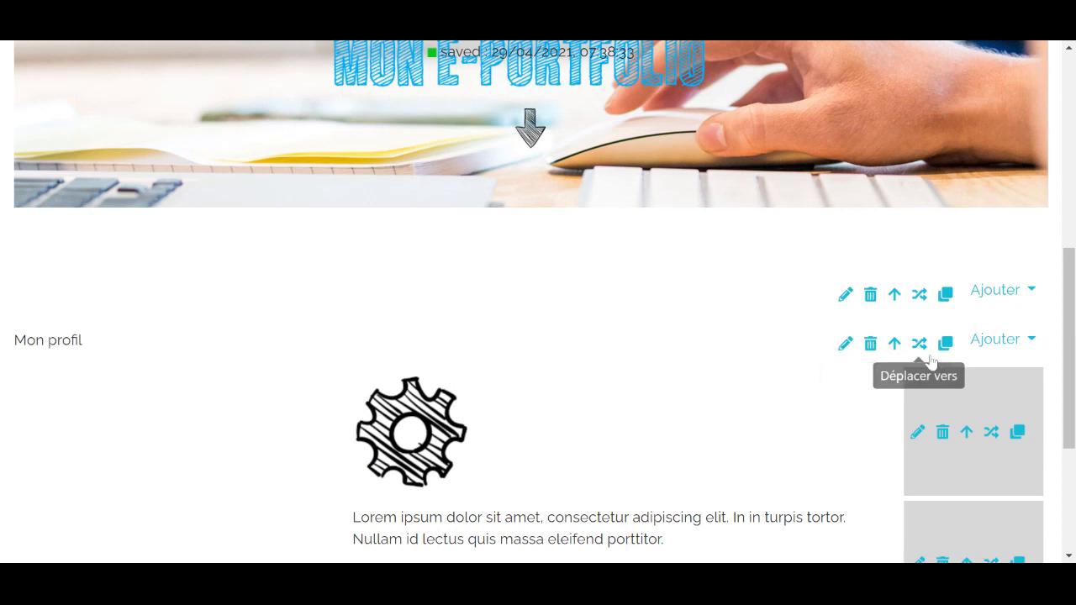
pyautogui.scroll(2, 640, 361)
pyautogui.scroll(-3, 641, 361)
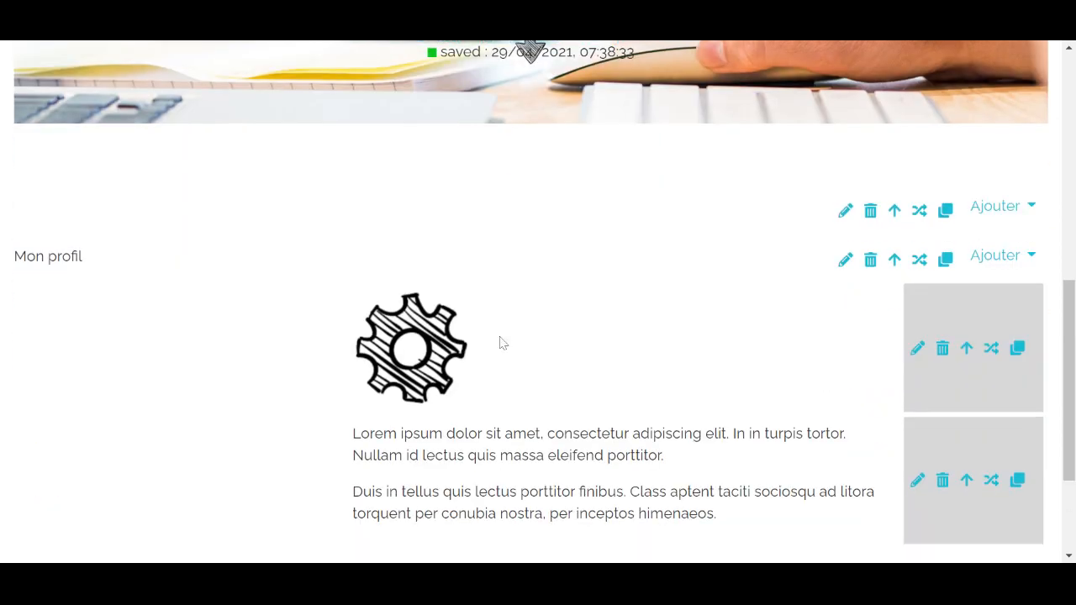
pyautogui.scroll(1, 587, 314)
pyautogui.scroll(-2, 586, 312)
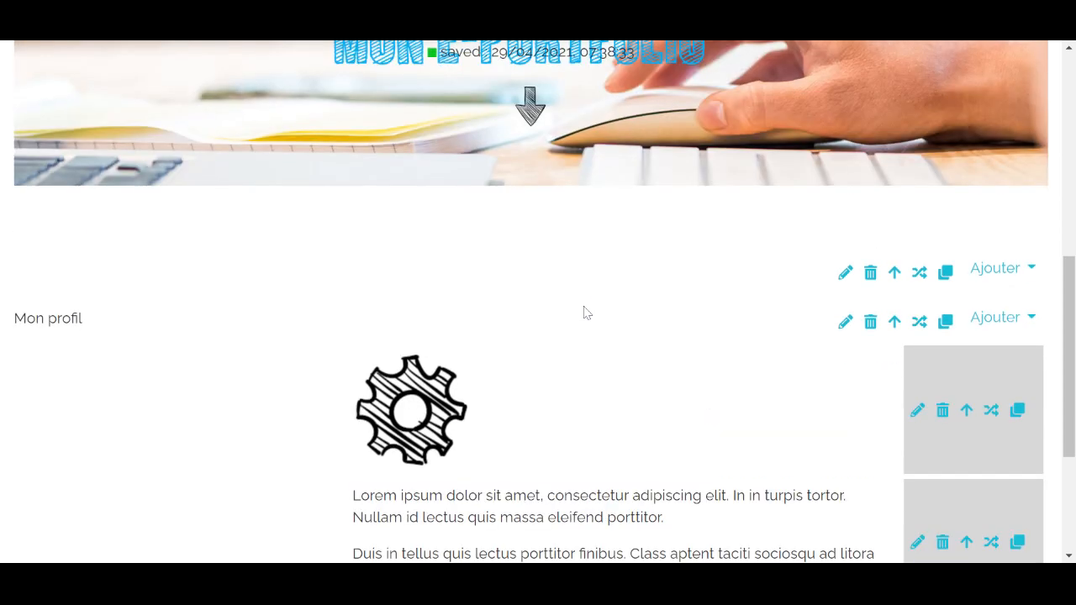
pyautogui.scroll(1, 580, 305)
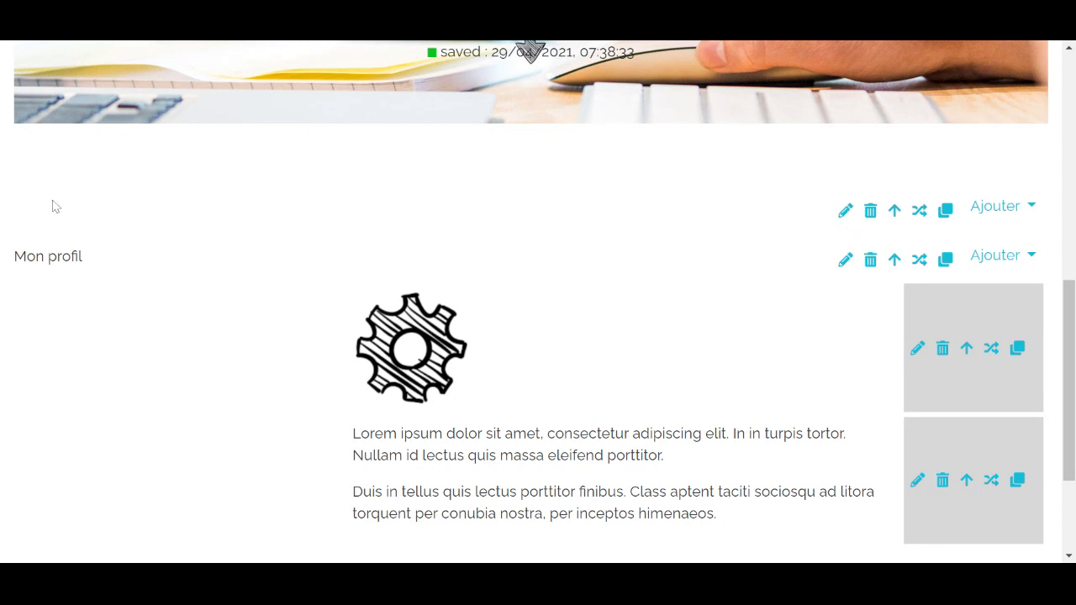
# Step: Check the Ressource fields of the unlabelled sub-section above Mon profil, close them and review the gear image and text inside it
pyautogui.click(846, 212)
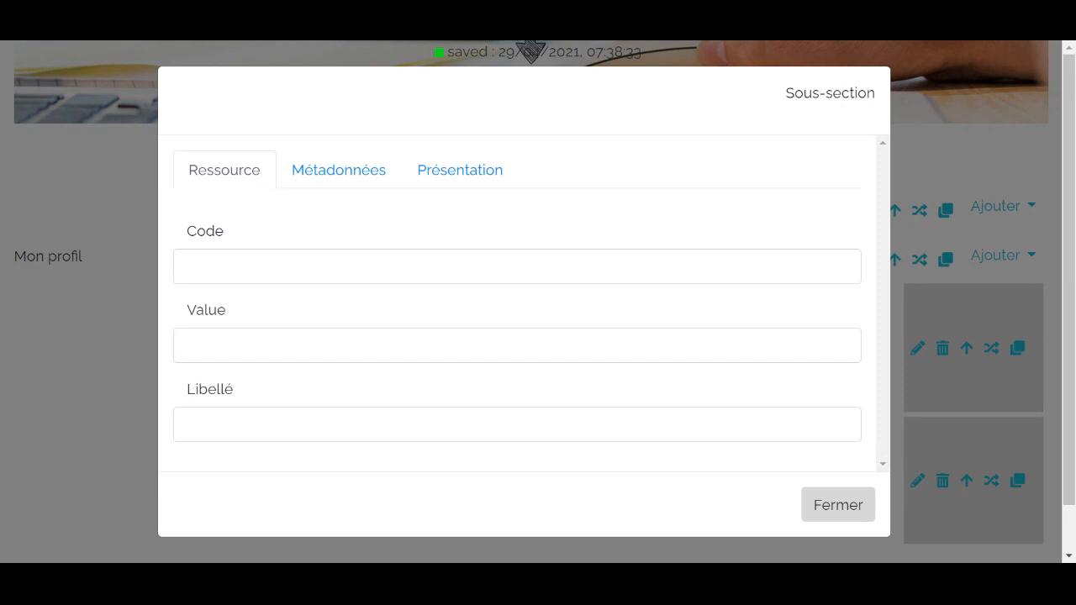
pyautogui.click(845, 519)
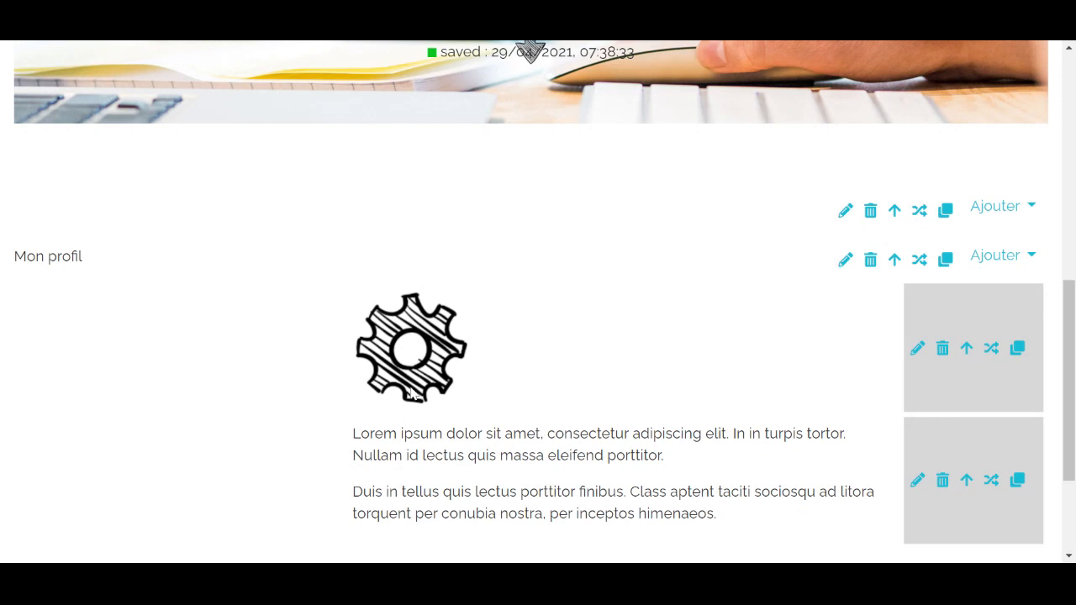
pyautogui.scroll(-1, 412, 393)
pyautogui.scroll(2, 176, 248)
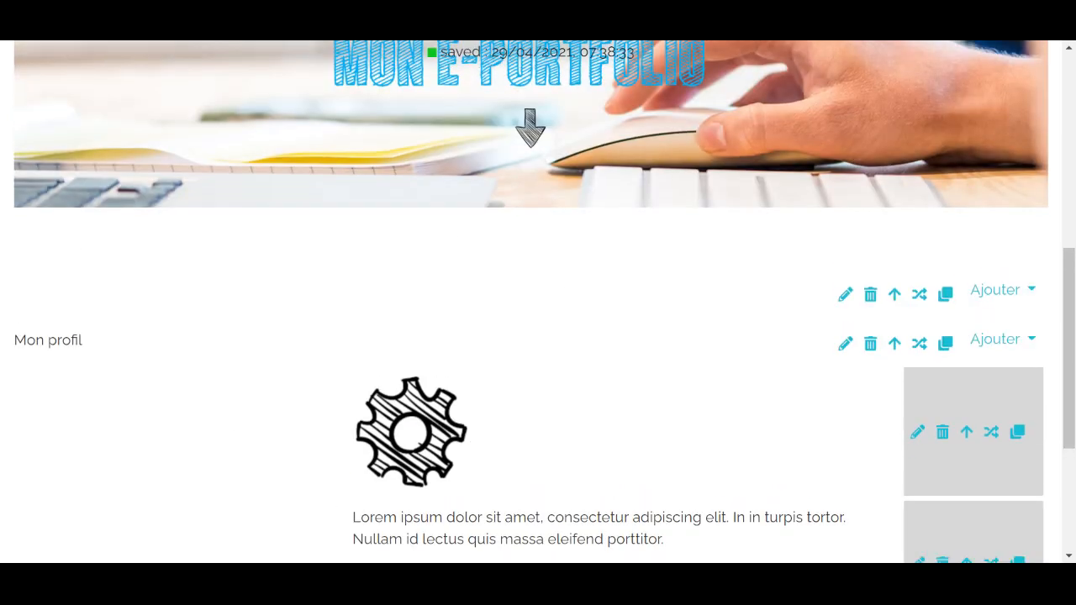
pyautogui.scroll(-2, 606, 360)
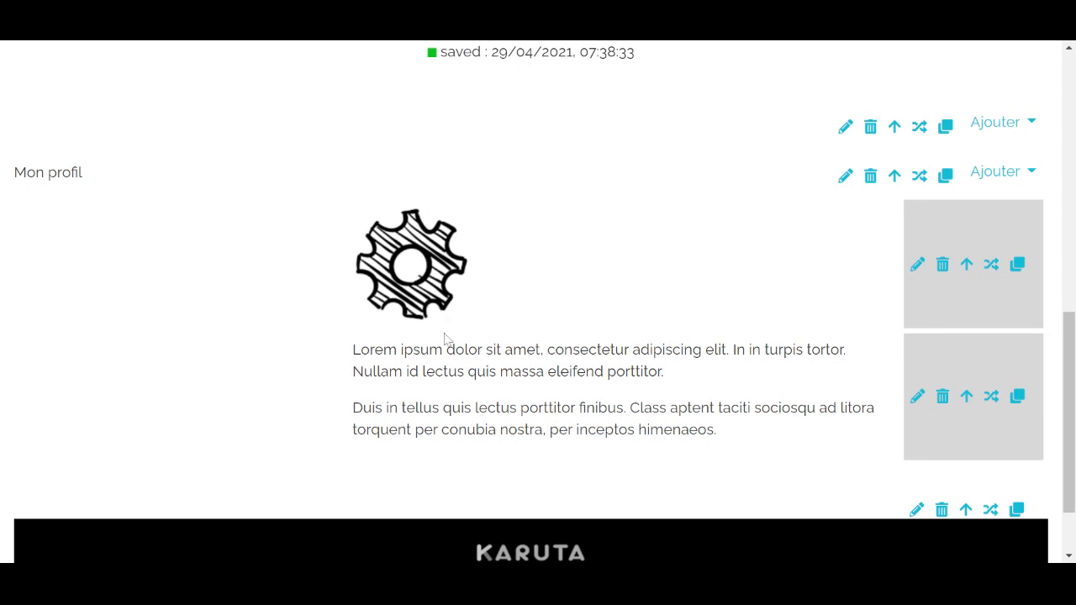
pyautogui.scroll(-1, 728, 441)
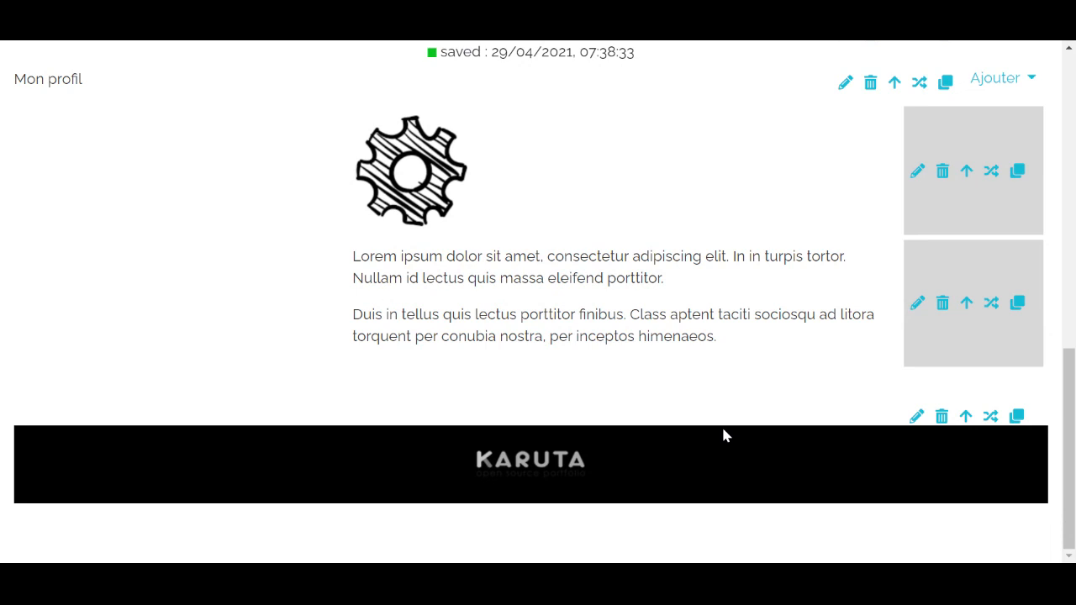
pyautogui.scroll(3, 670, 413)
pyautogui.scroll(-1, 654, 407)
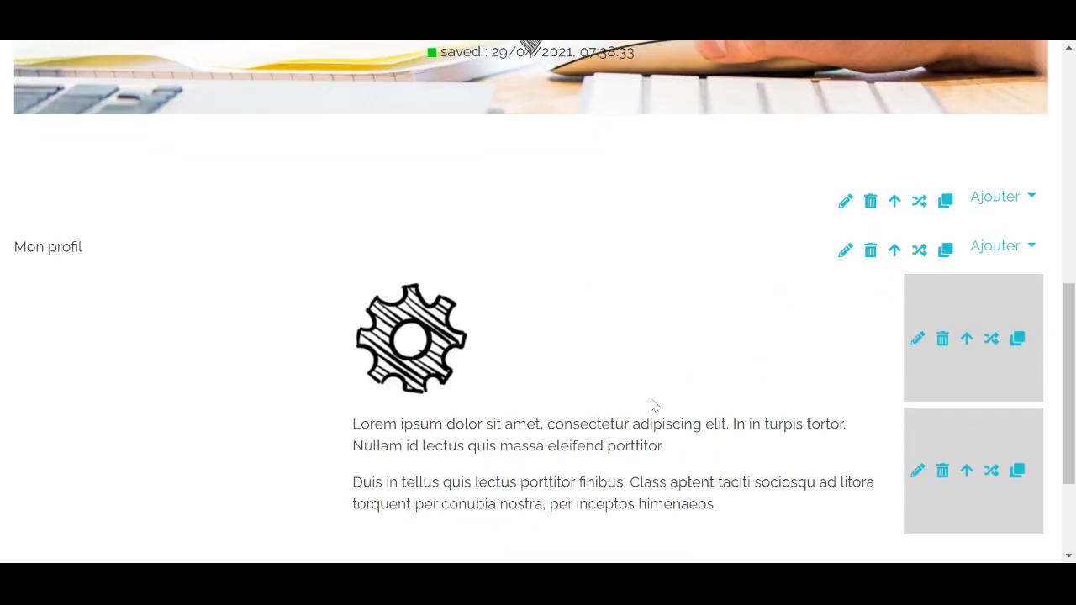
# Step: Set the Type de vue of the Mon profil sub-section to xwide and close its settings
pyautogui.click(845, 254)
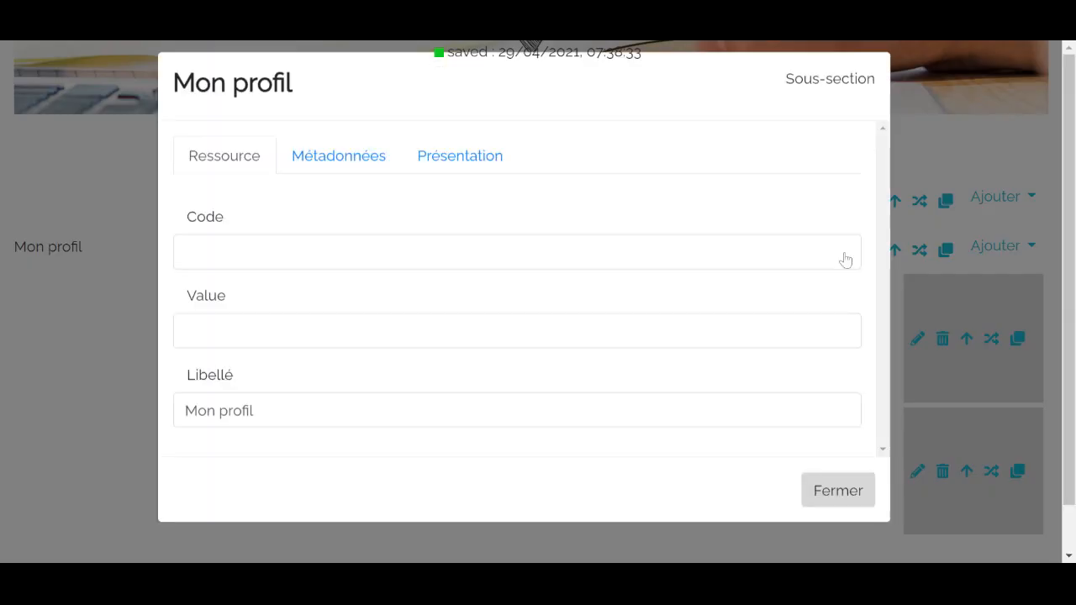
pyautogui.click(445, 178)
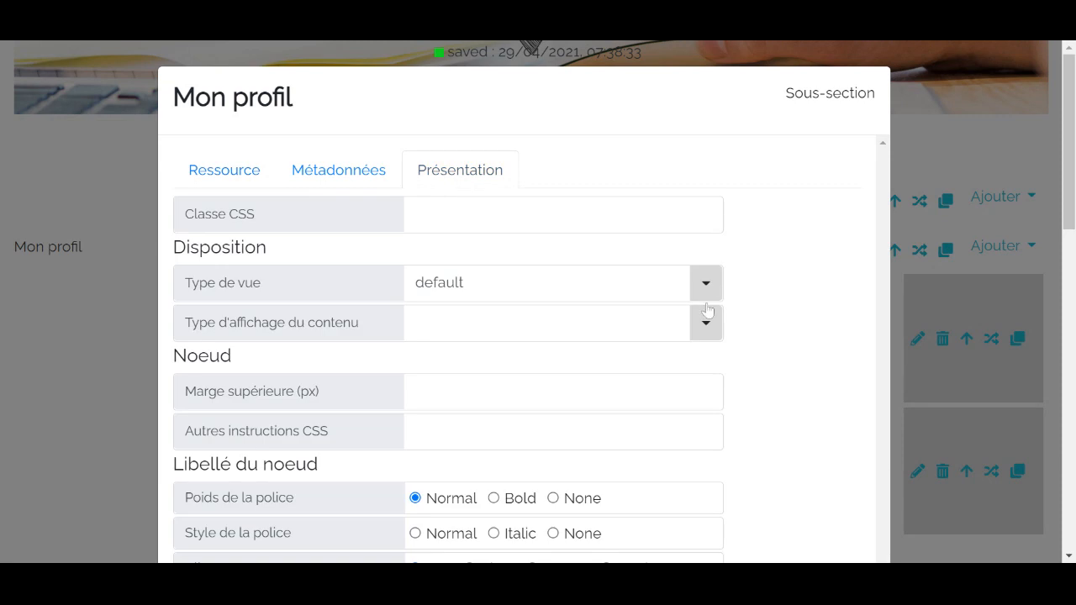
pyautogui.click(706, 291)
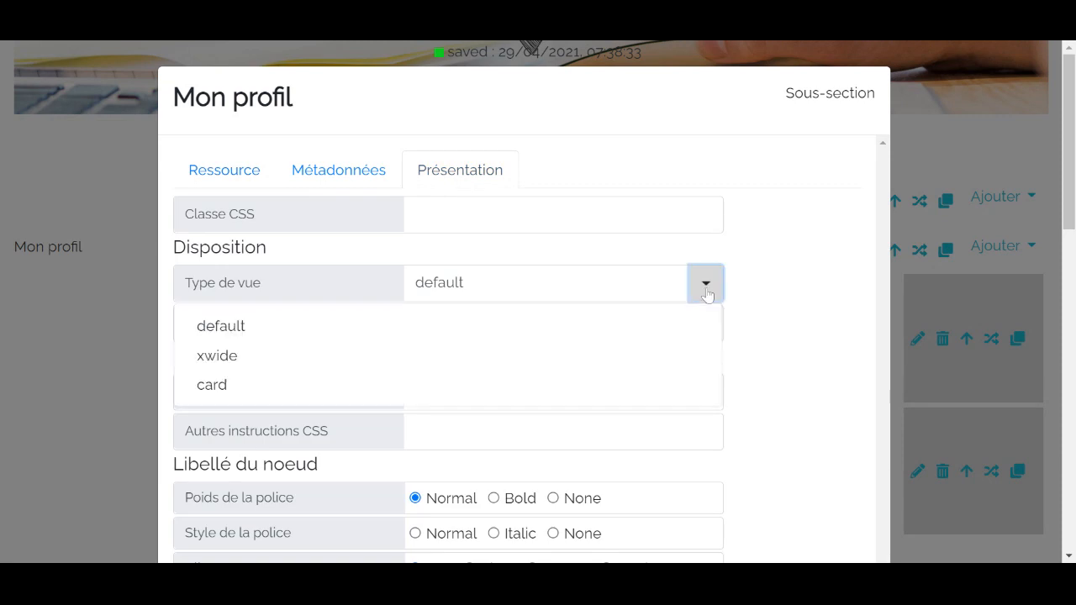
pyautogui.click(624, 354)
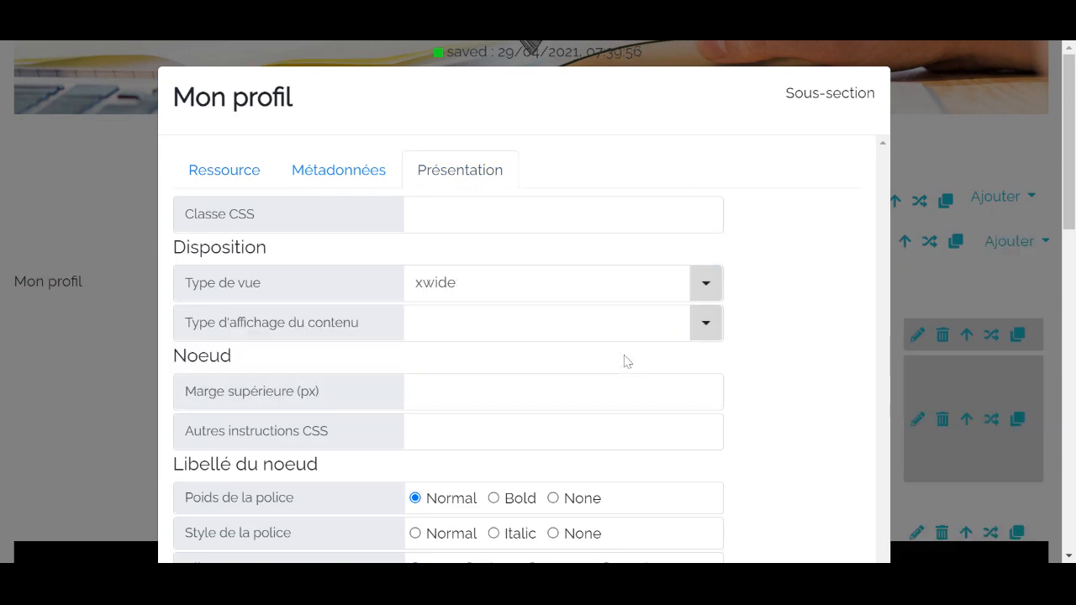
pyautogui.click(76, 195)
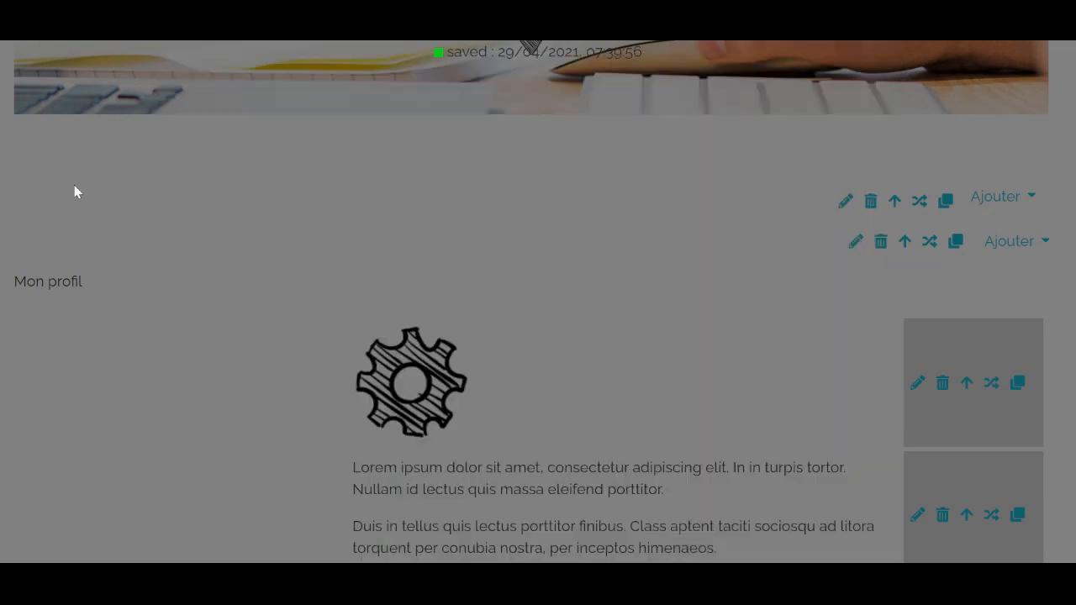
# Step: Set the Poids de la police of the Mon profil node label to Bold and close its settings
pyautogui.click(852, 247)
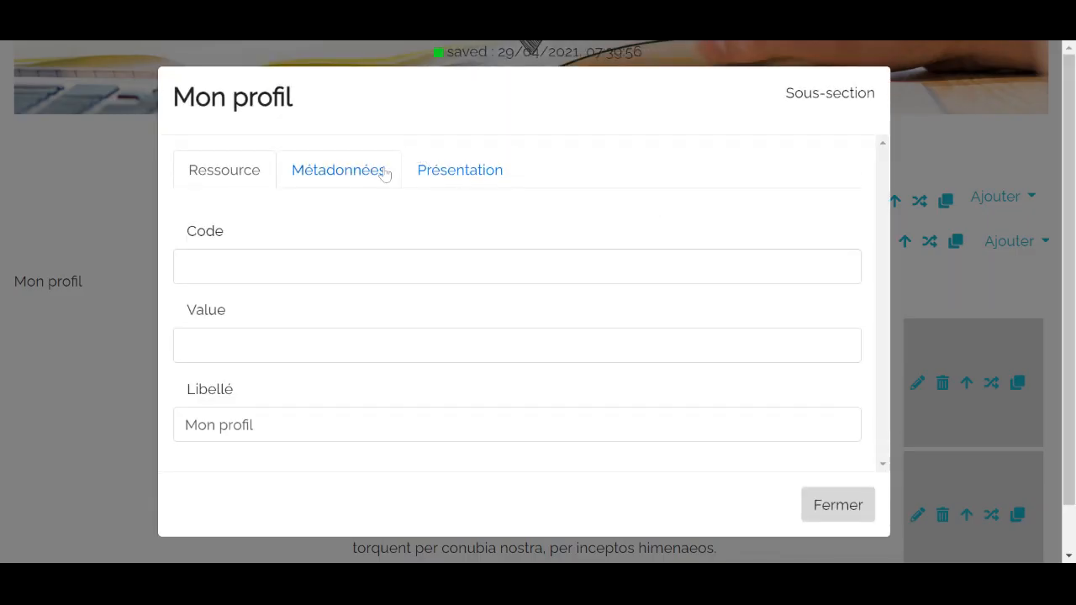
pyautogui.click(385, 173)
pyautogui.click(478, 173)
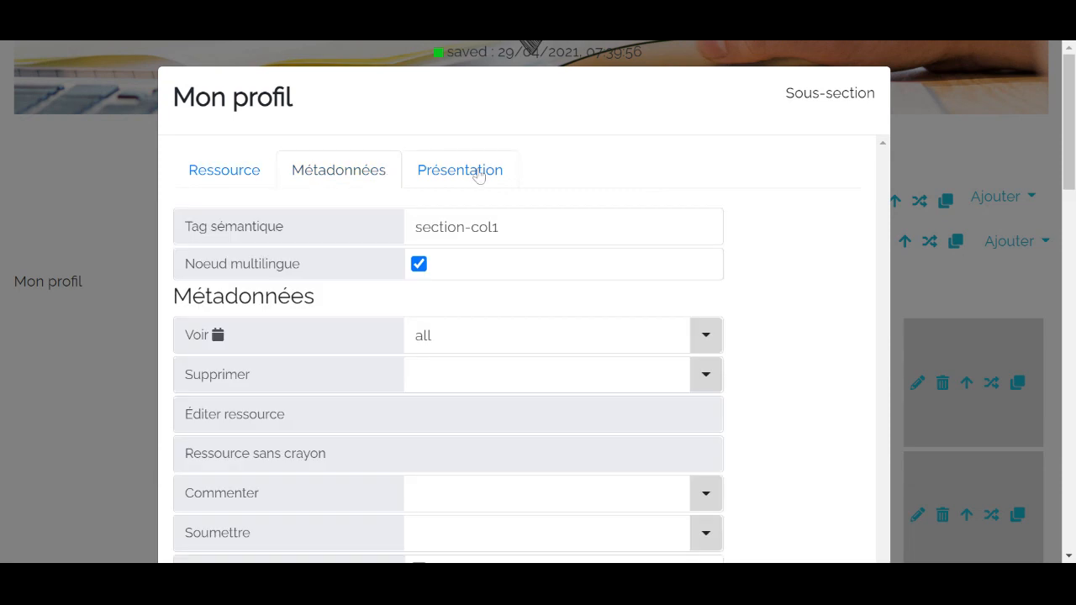
pyautogui.scroll(-5, 495, 180)
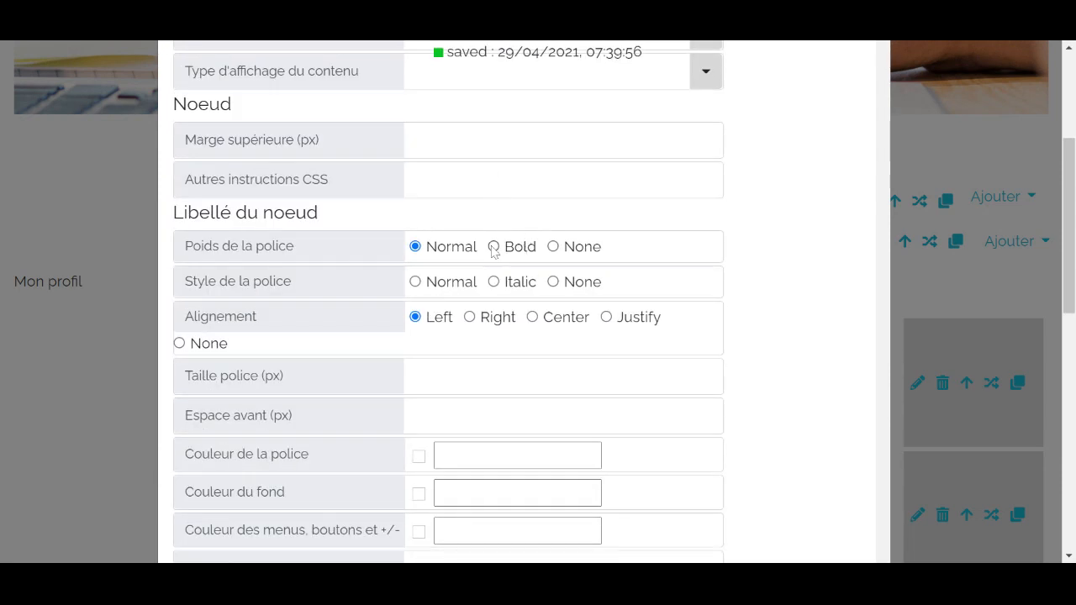
pyautogui.click(493, 247)
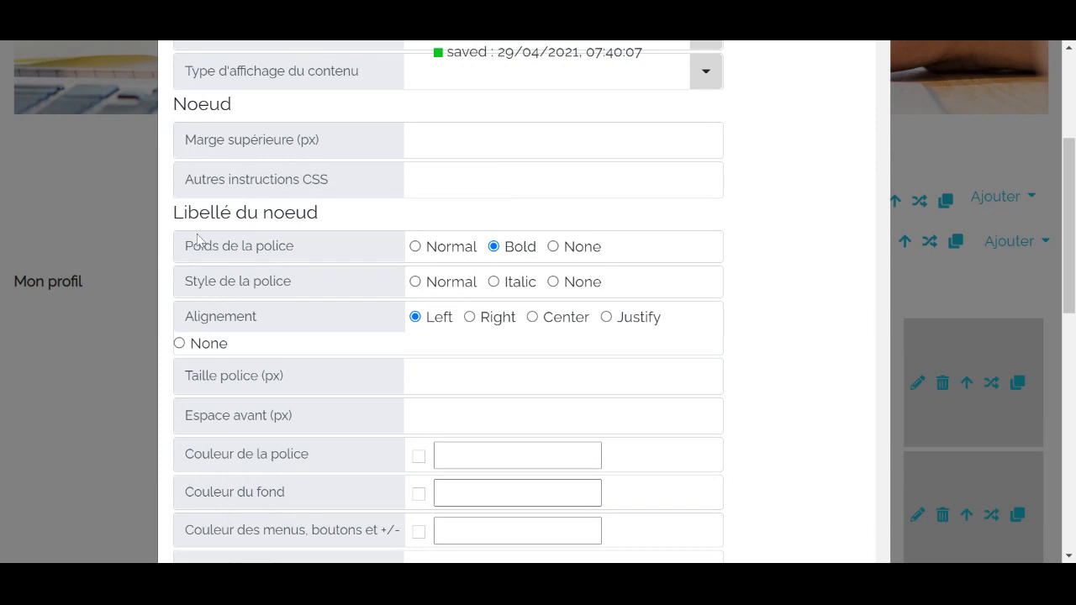
pyautogui.click(49, 198)
# Step: Set the Type de vue of the gear image in the Mon profil block to xwide and close its settings
pyautogui.scroll(-2, 598, 351)
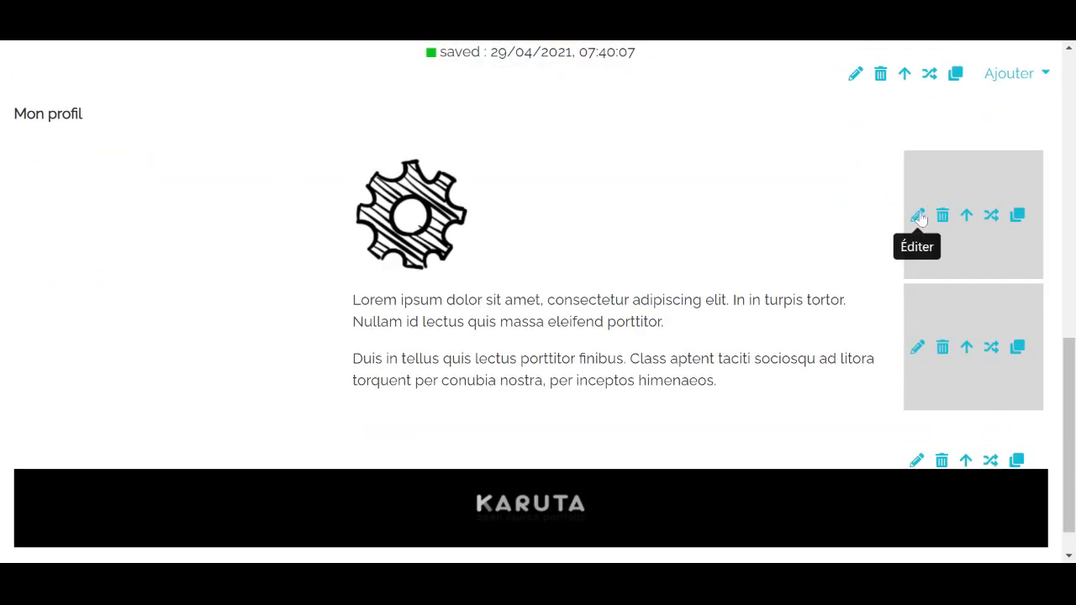
pyautogui.click(918, 216)
pyautogui.click(436, 183)
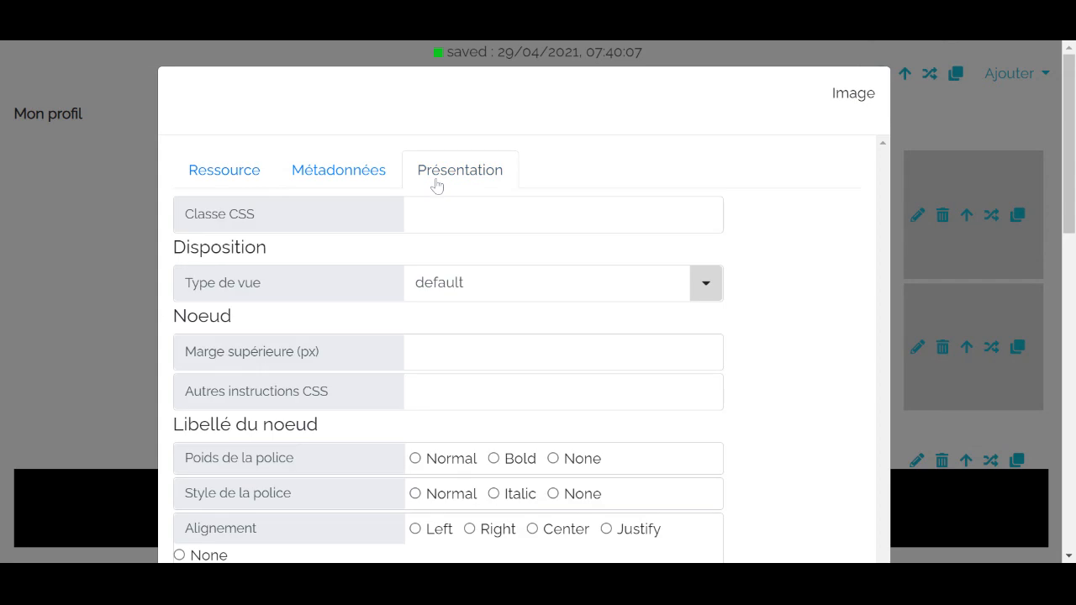
pyautogui.click(704, 283)
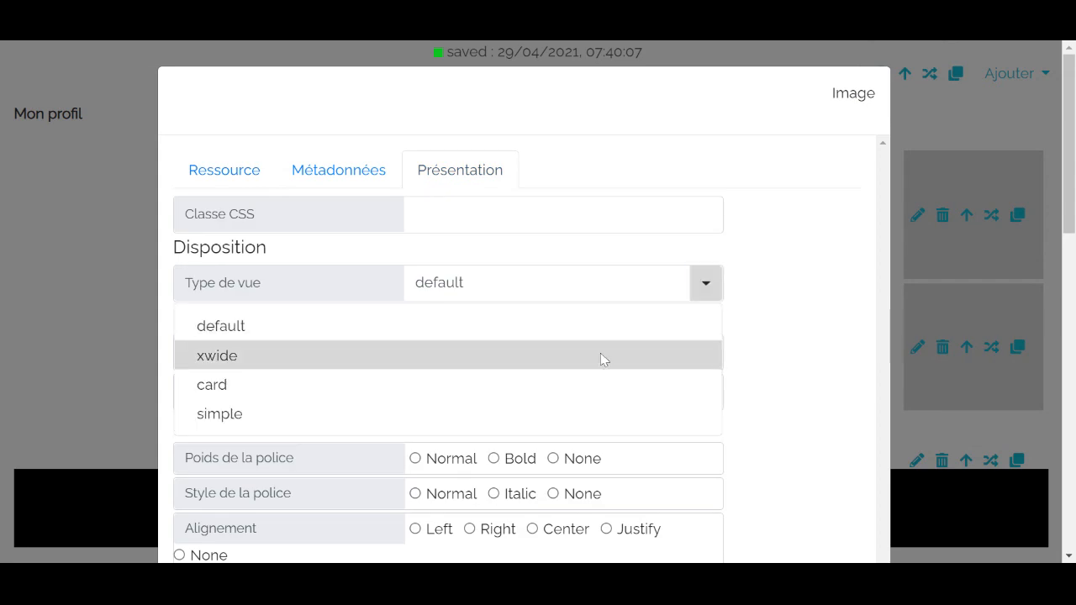
pyautogui.click(600, 357)
pyautogui.click(106, 158)
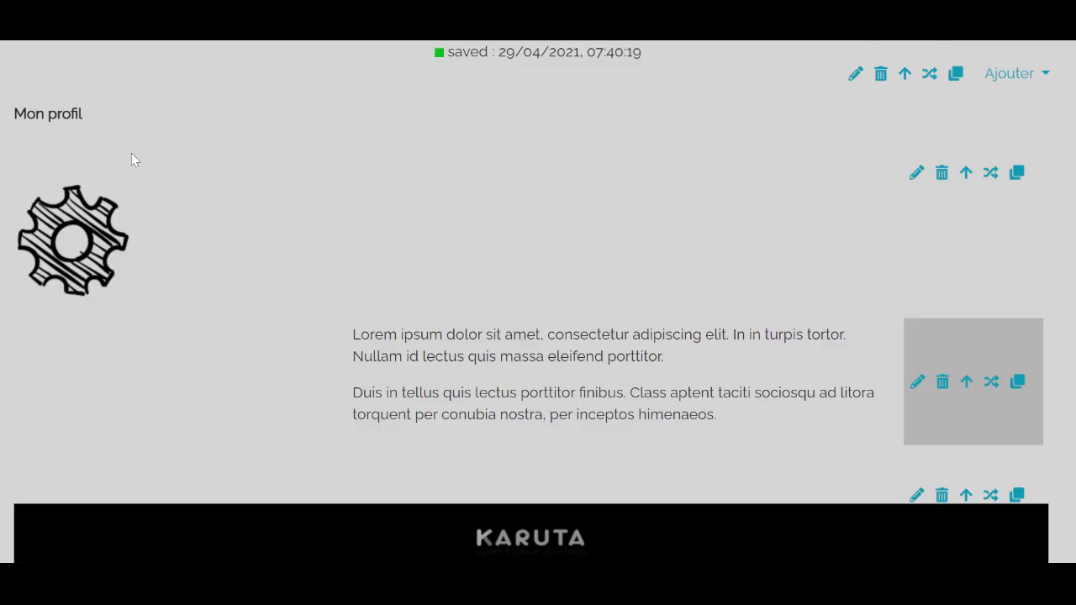
# Step: Set the Type de vue of the Lorem ipsum long text below the gear image to xwide and close its settings
pyautogui.scroll(-1, 481, 230)
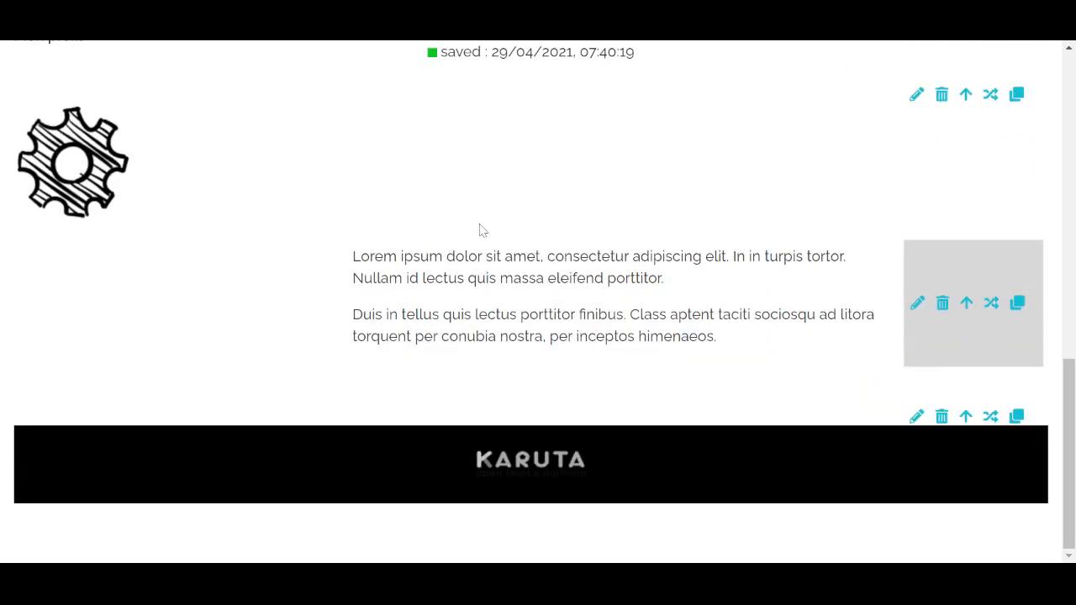
pyautogui.click(919, 304)
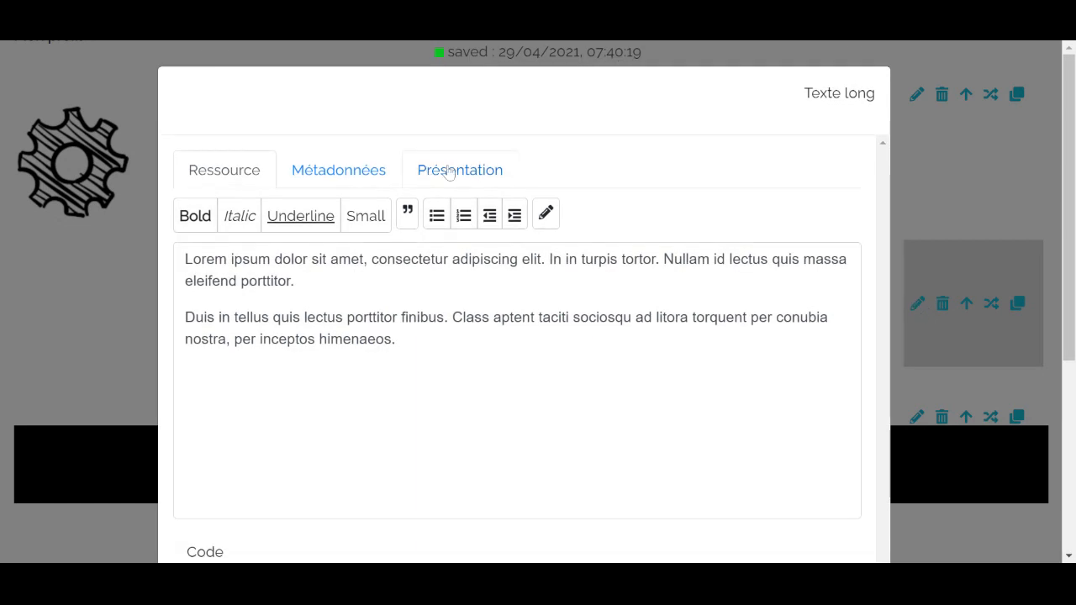
pyautogui.click(456, 179)
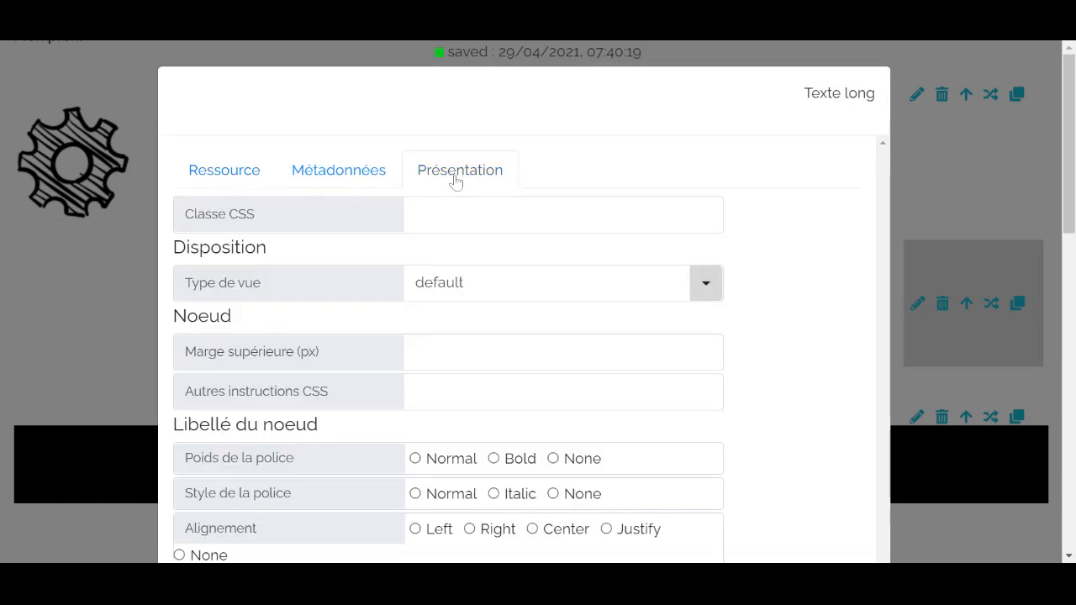
pyautogui.click(706, 282)
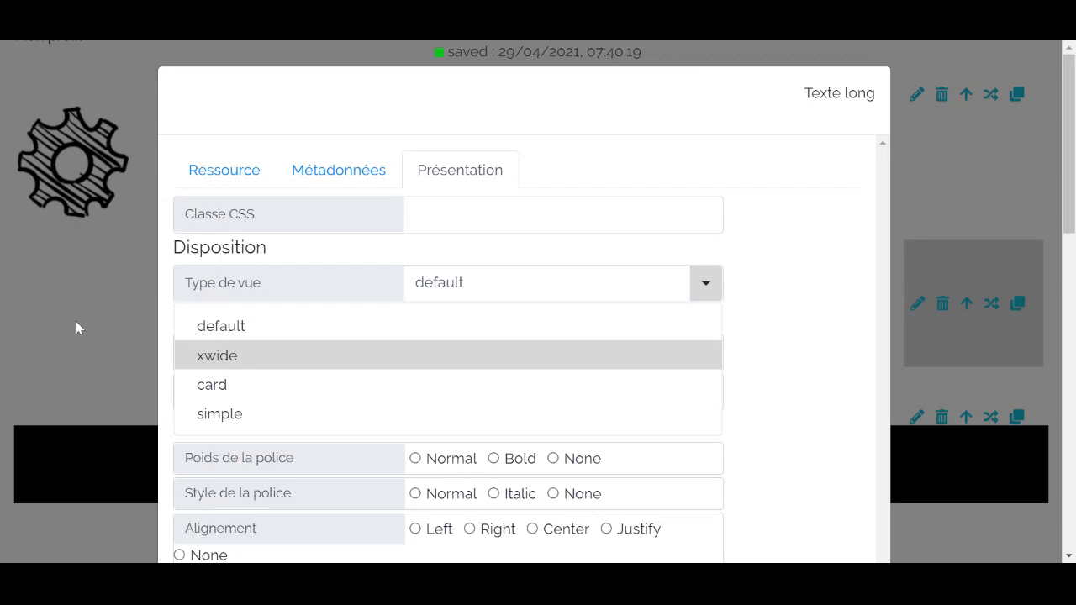
pyautogui.click(951, 156)
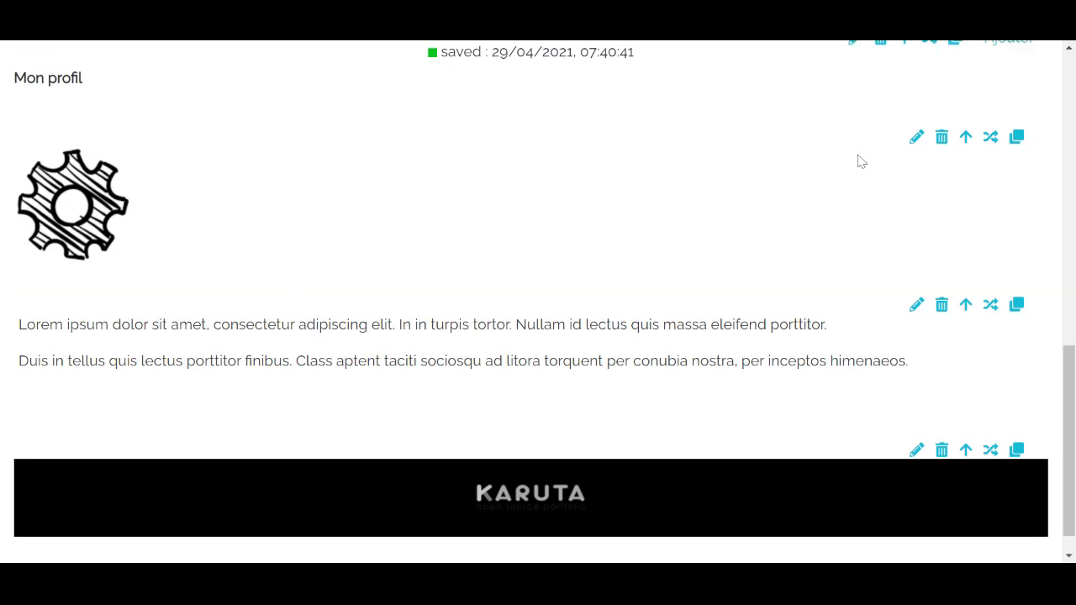
pyautogui.scroll(3, 859, 162)
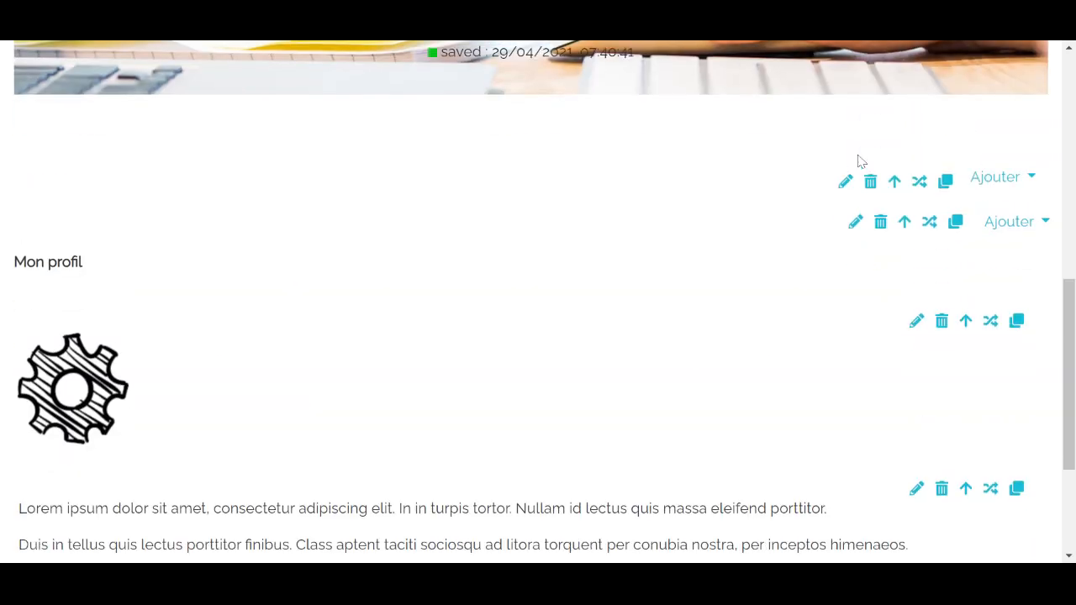
pyautogui.scroll(-2, 859, 161)
pyautogui.scroll(1, 859, 162)
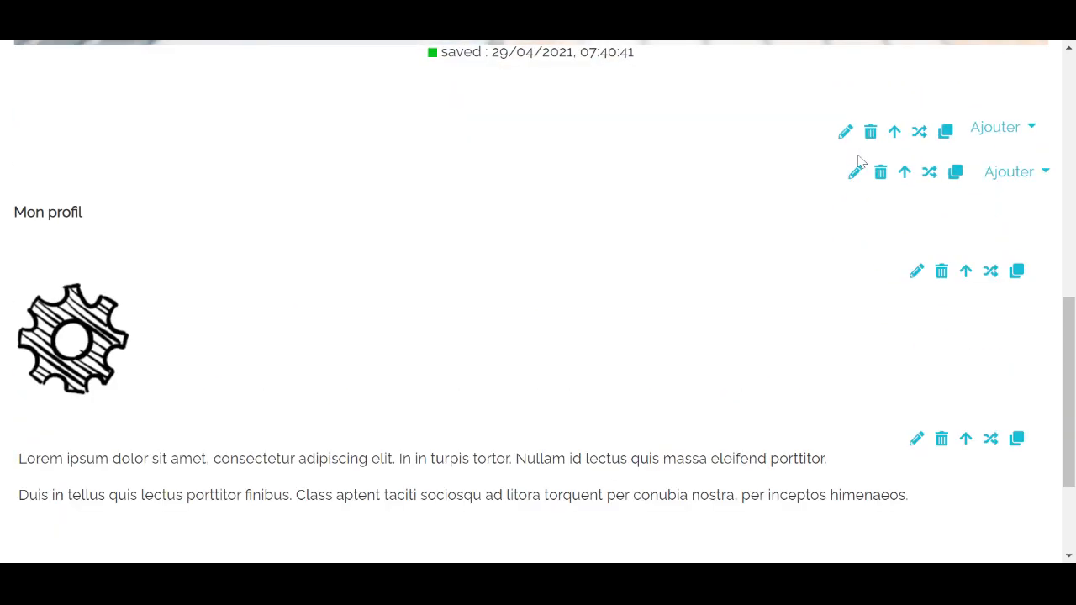
pyautogui.scroll(1, 859, 161)
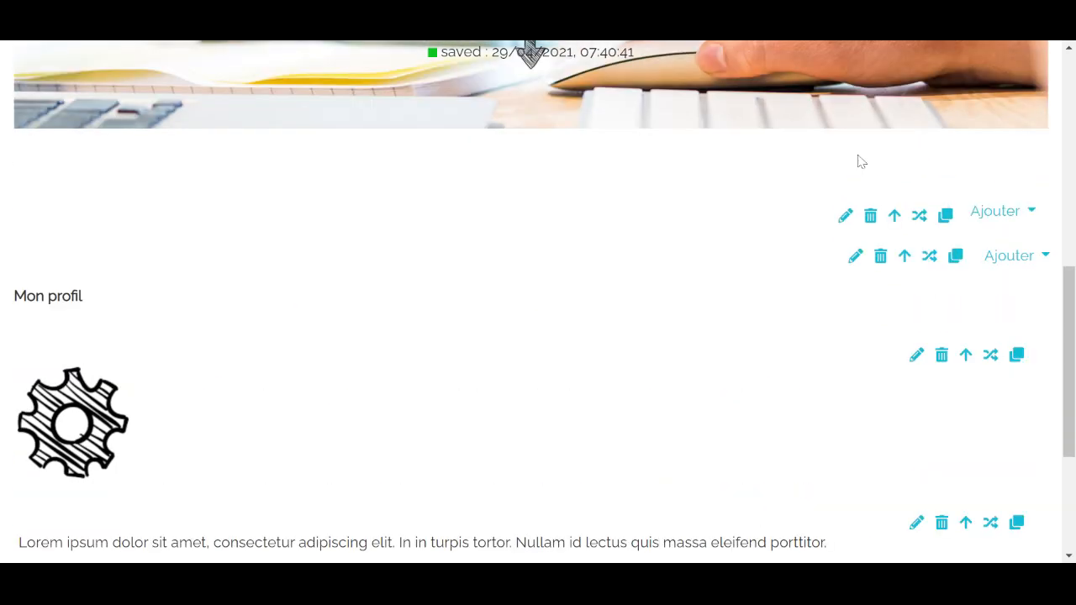
pyautogui.click(846, 217)
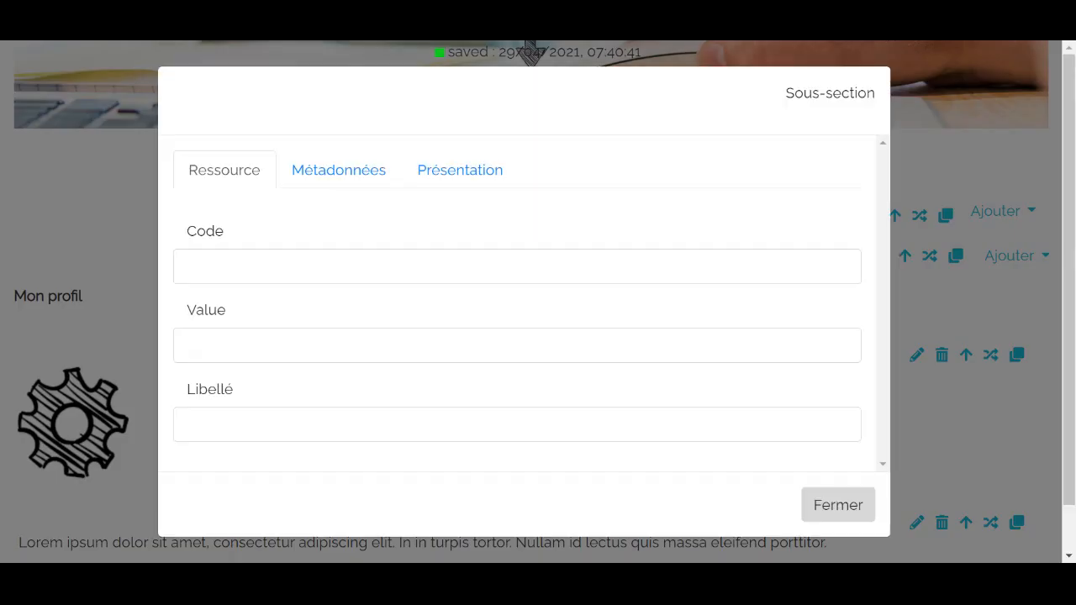
pyautogui.click(488, 177)
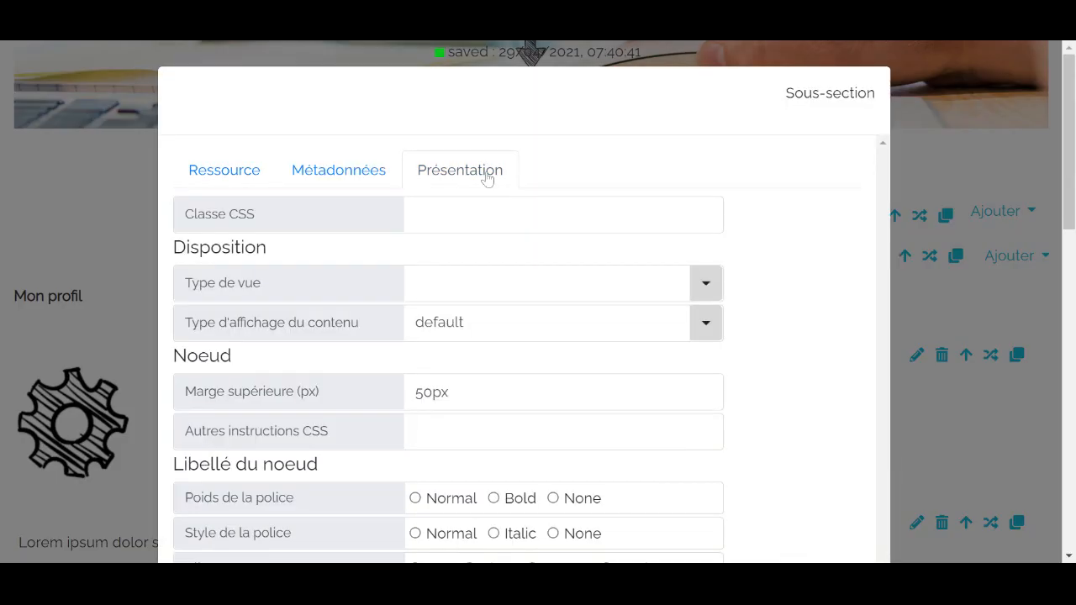
pyautogui.click(709, 326)
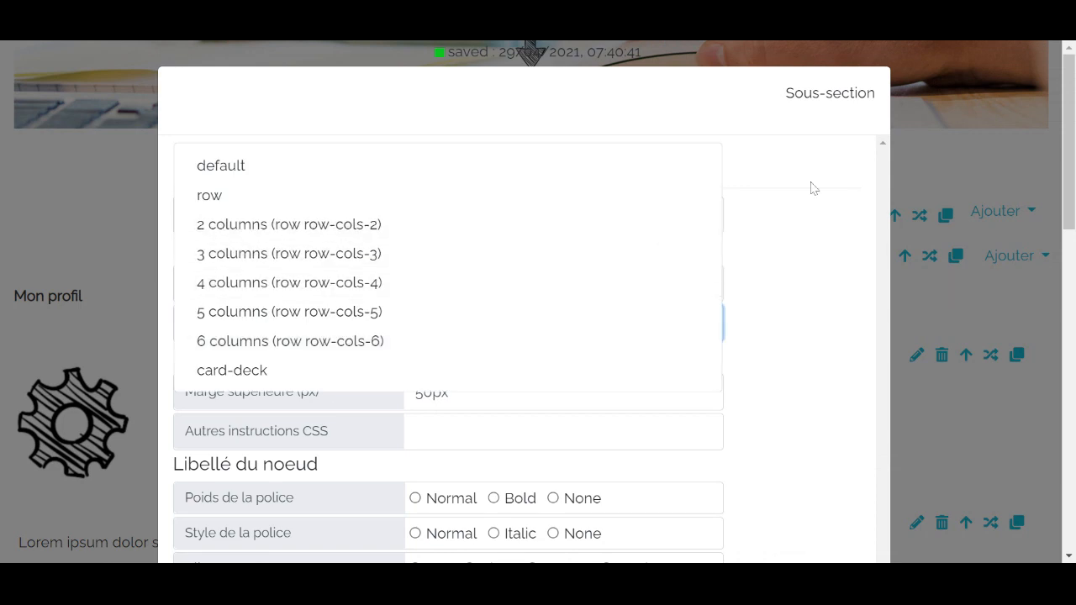
pyautogui.click(922, 168)
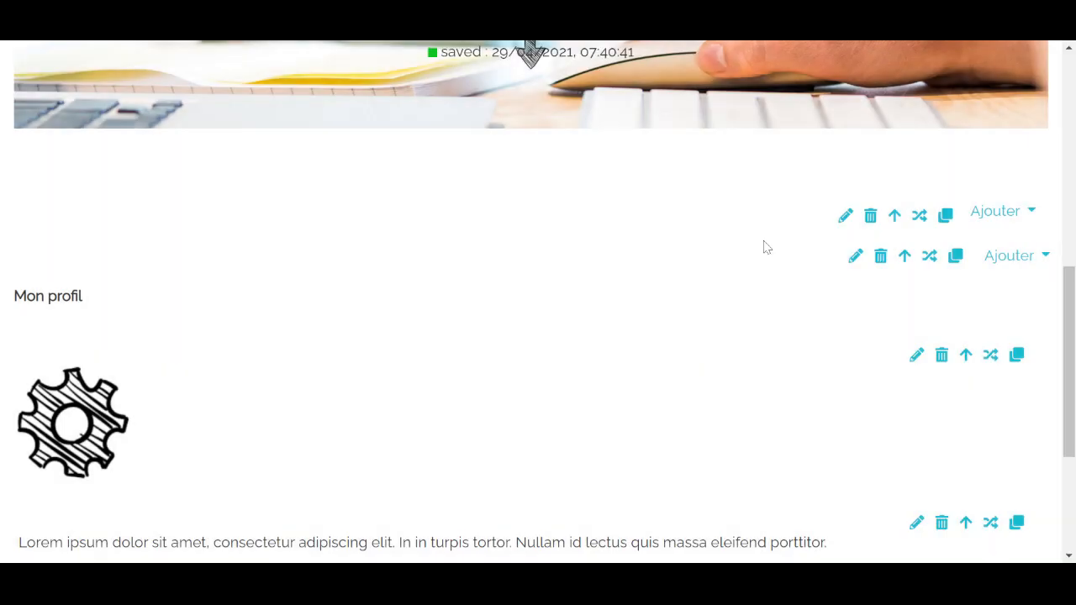
# Step: Set the Type d'affichage du contenu of the unnamed sub-section containing Mon profil to 3 columns (row row-cols-3) and close its settings
pyautogui.click(846, 219)
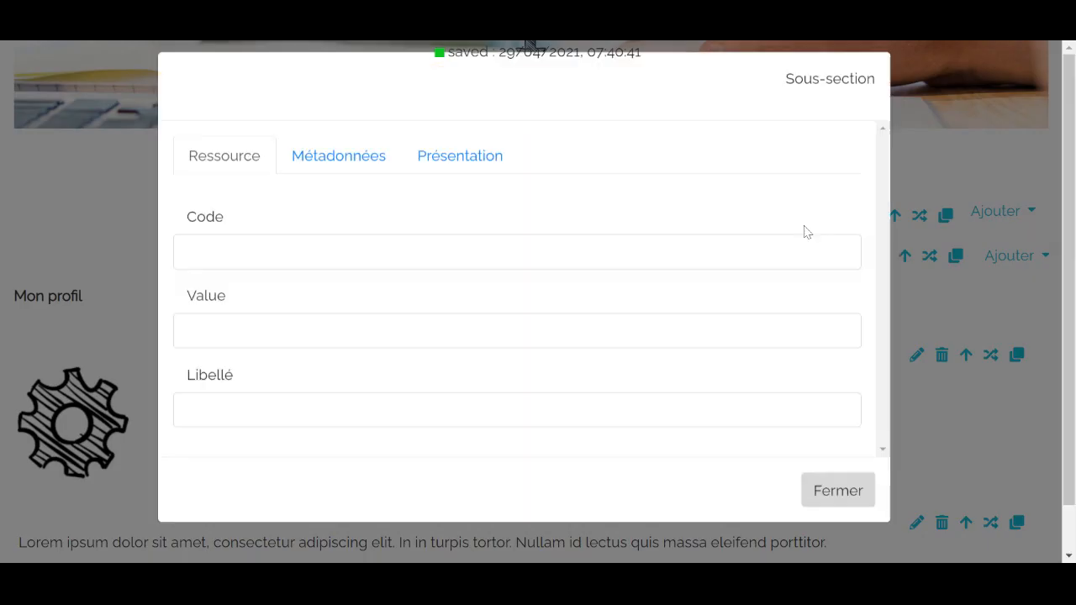
pyautogui.click(474, 180)
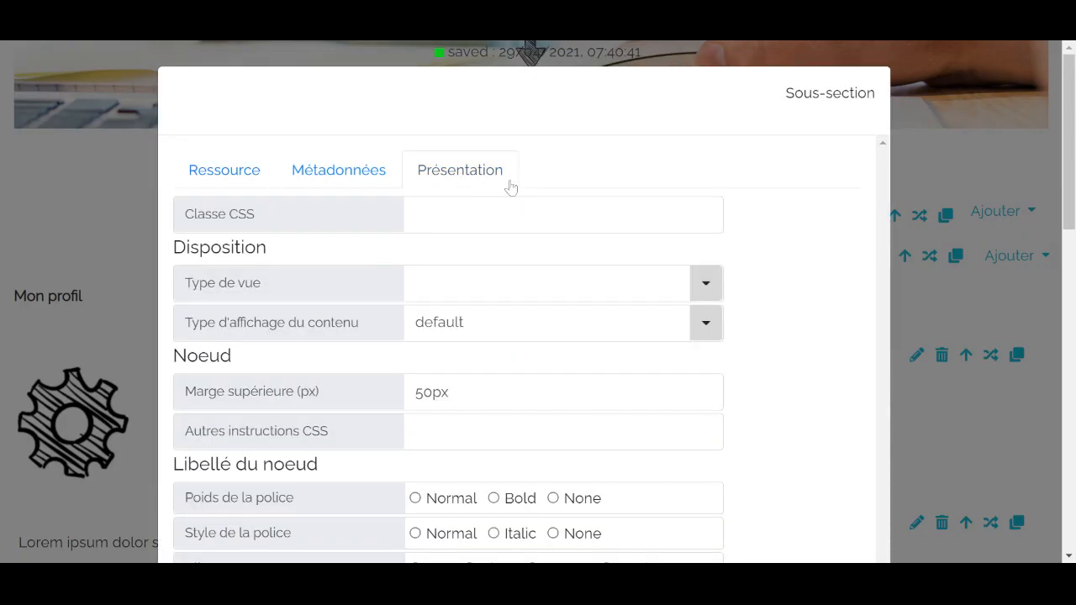
pyautogui.scroll(-1, 538, 193)
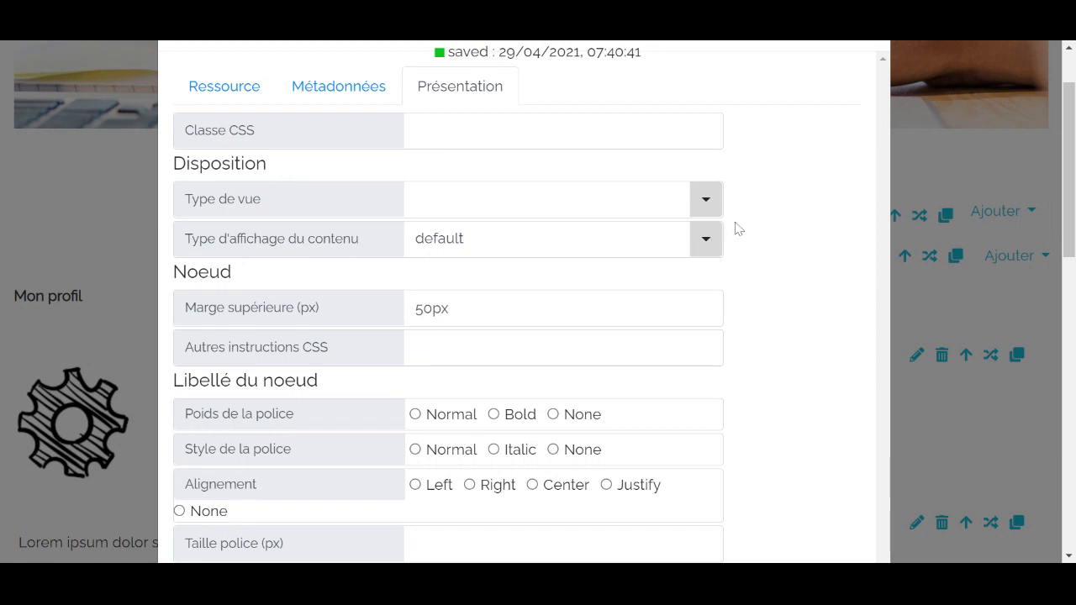
pyautogui.click(708, 241)
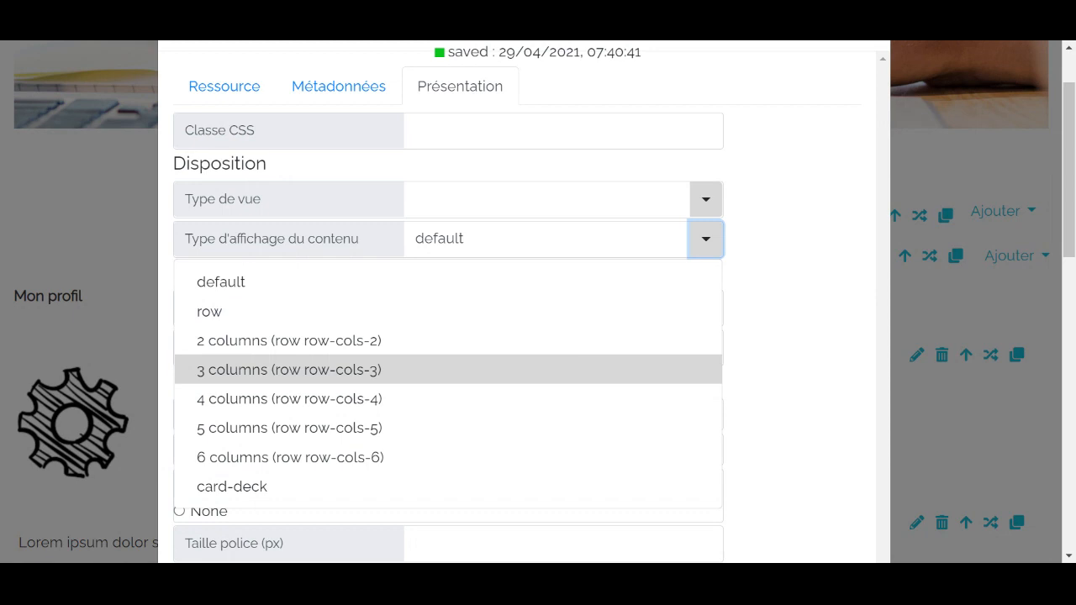
pyautogui.click(557, 376)
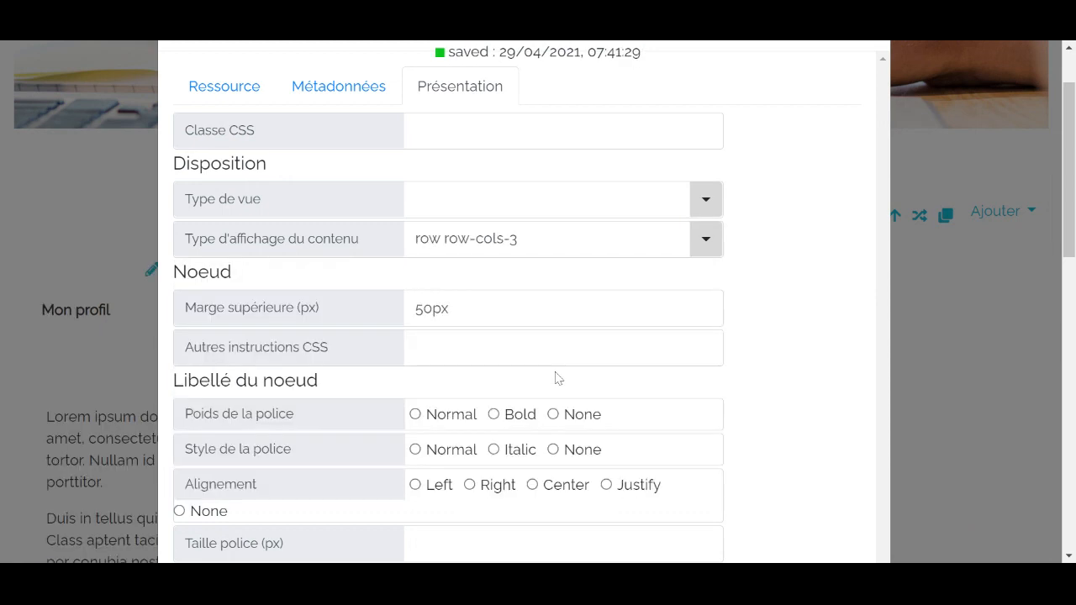
pyautogui.click(34, 194)
# Step: Set the Alignement of the Mon profil sub-section's node label to Center and close its settings
pyautogui.scroll(-1, 151, 227)
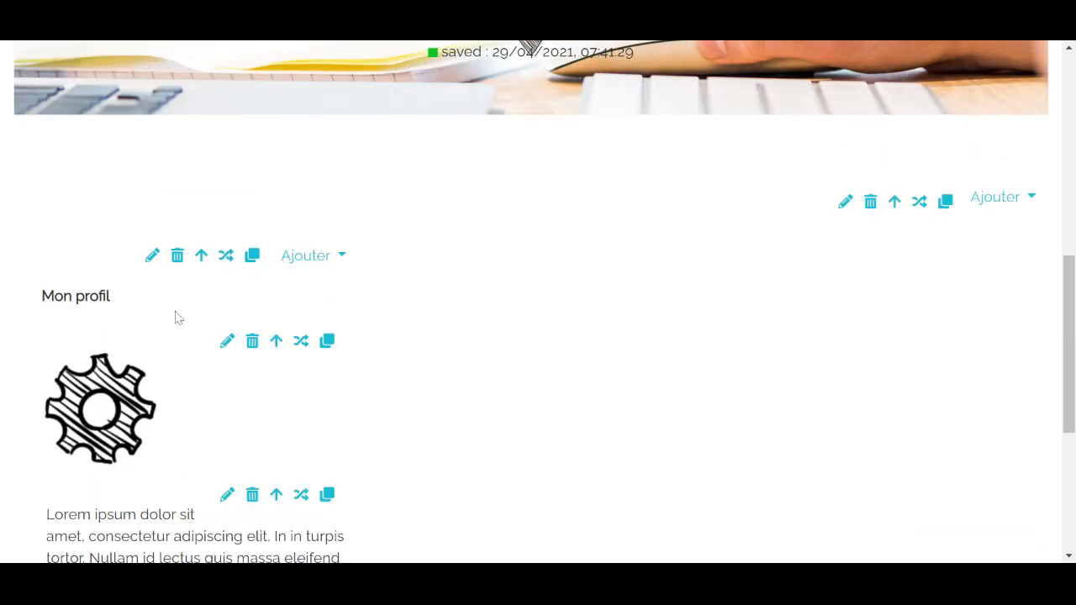
pyautogui.scroll(-1, 176, 318)
pyautogui.scroll(2, 176, 316)
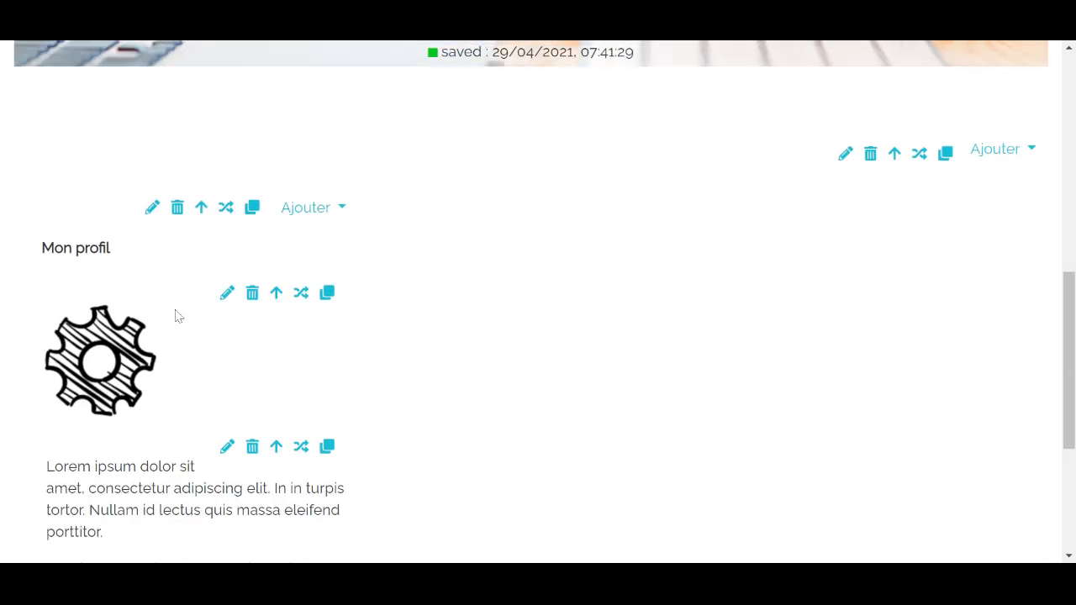
pyautogui.scroll(-3, 508, 299)
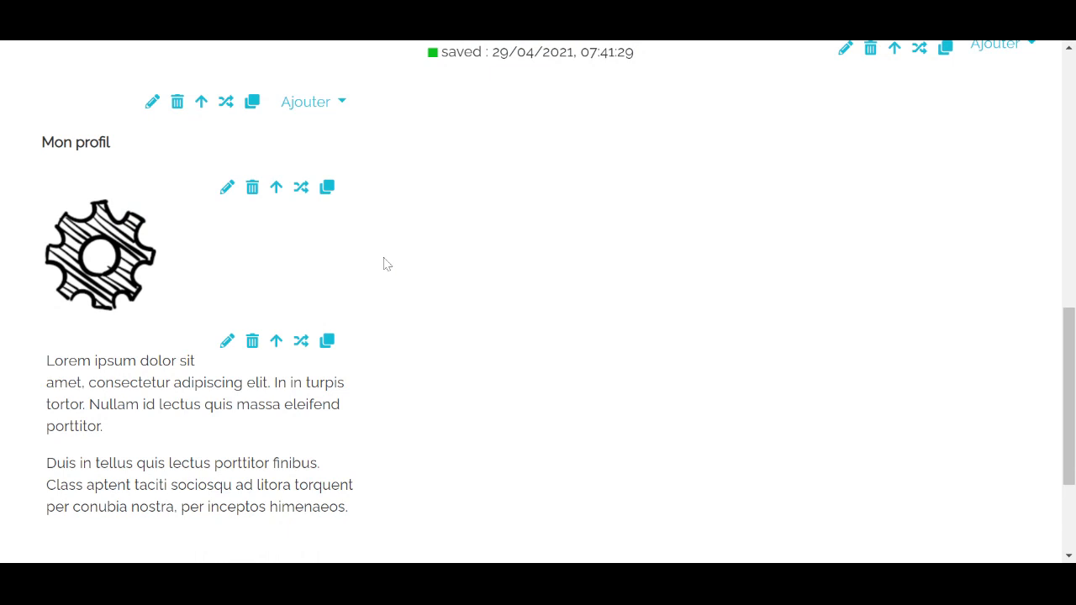
pyautogui.scroll(1, 386, 264)
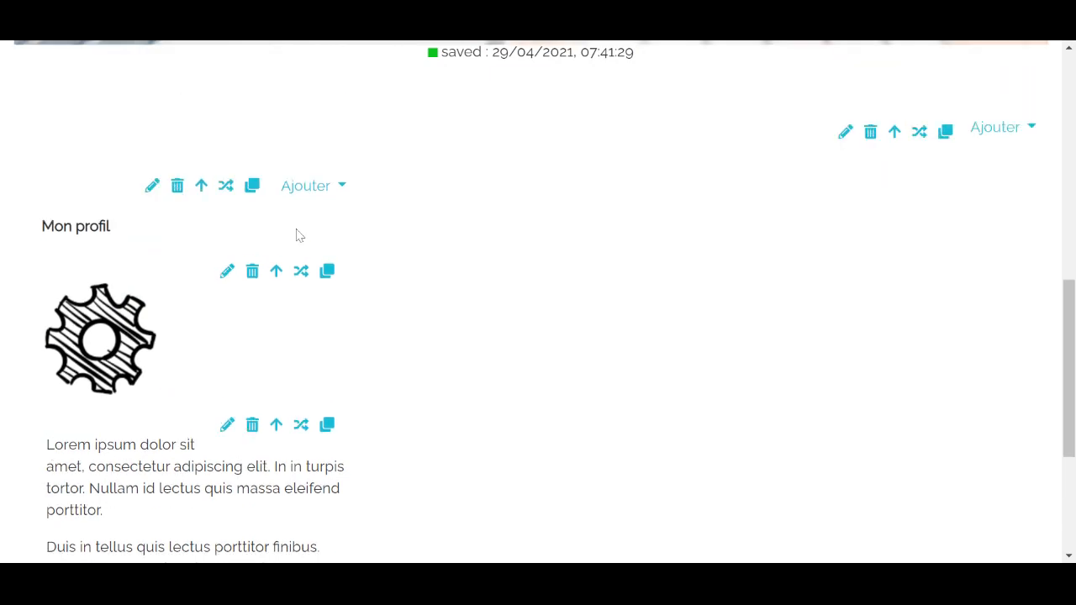
pyautogui.click(152, 187)
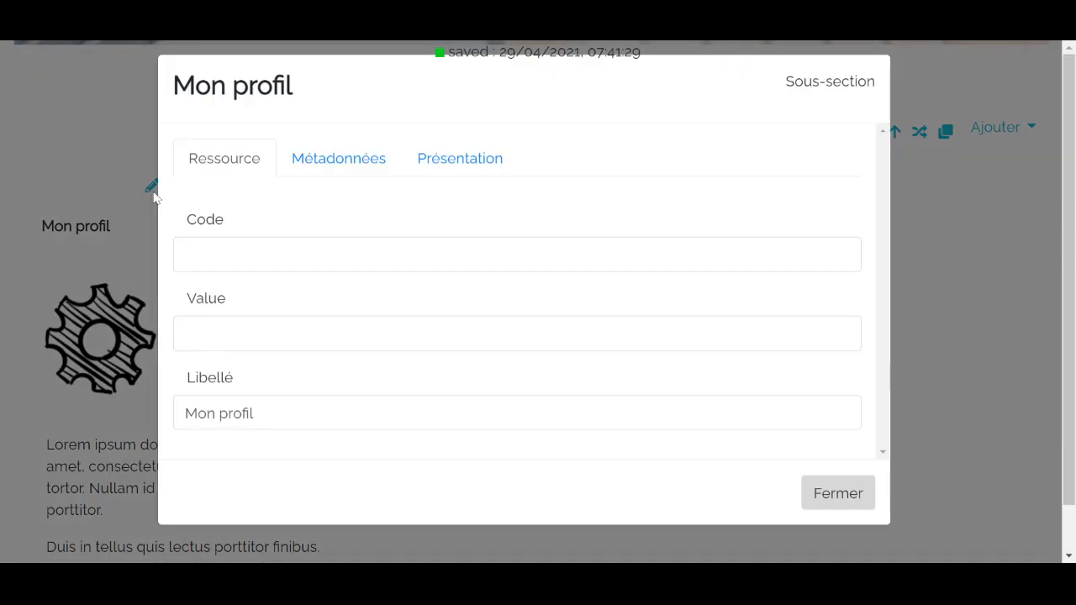
pyautogui.click(455, 176)
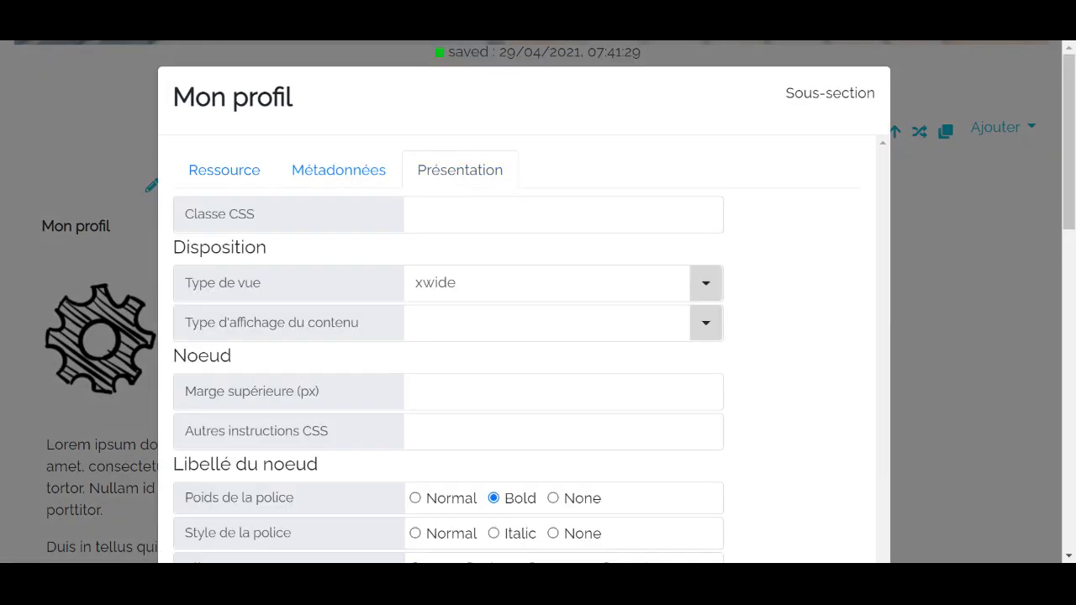
pyautogui.scroll(-3, 481, 244)
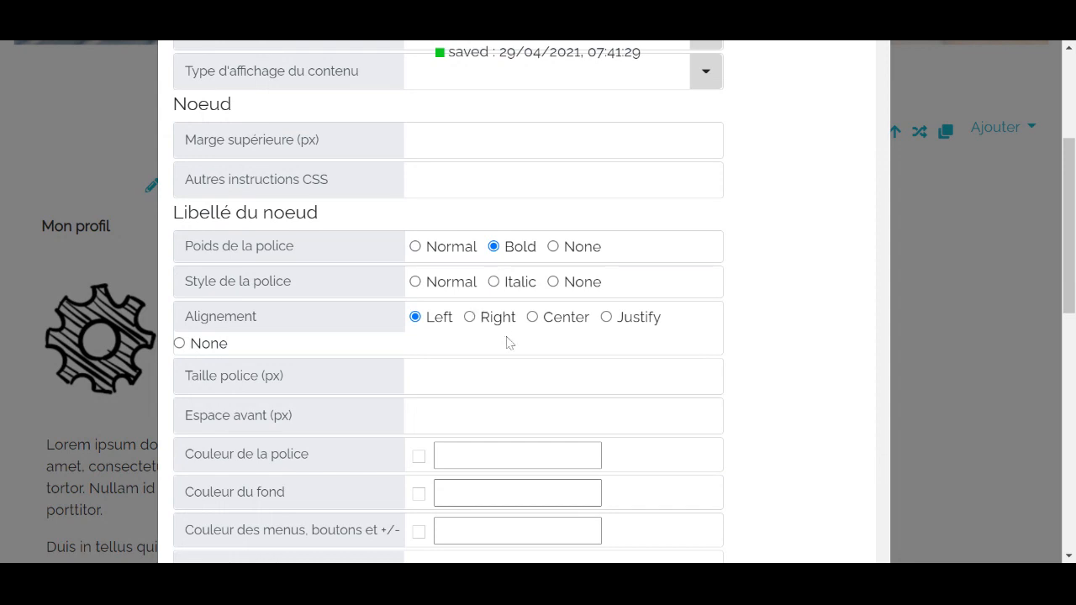
pyautogui.click(533, 318)
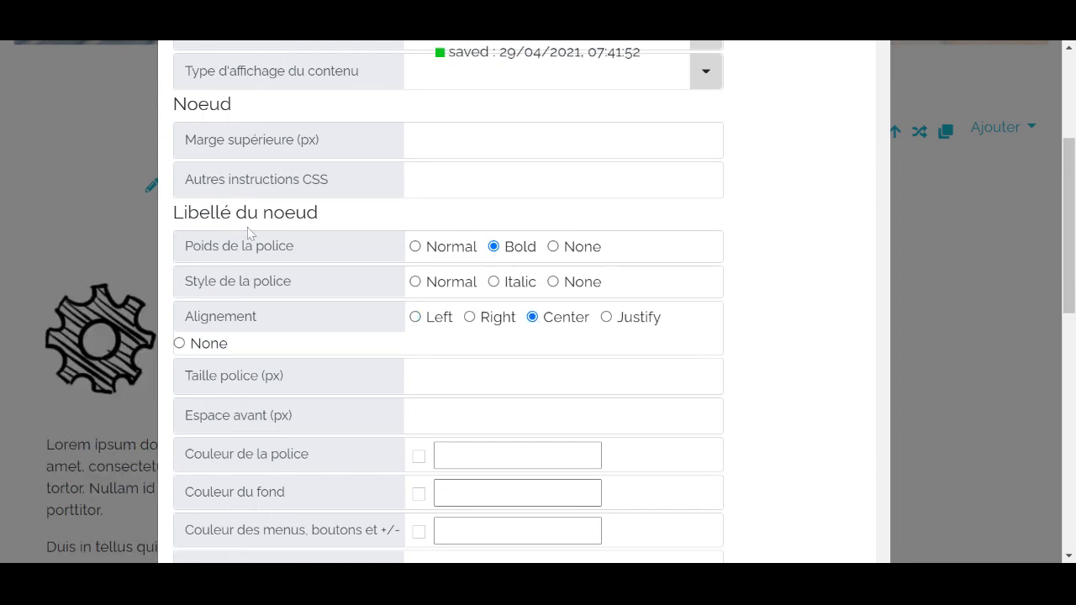
pyautogui.click(58, 178)
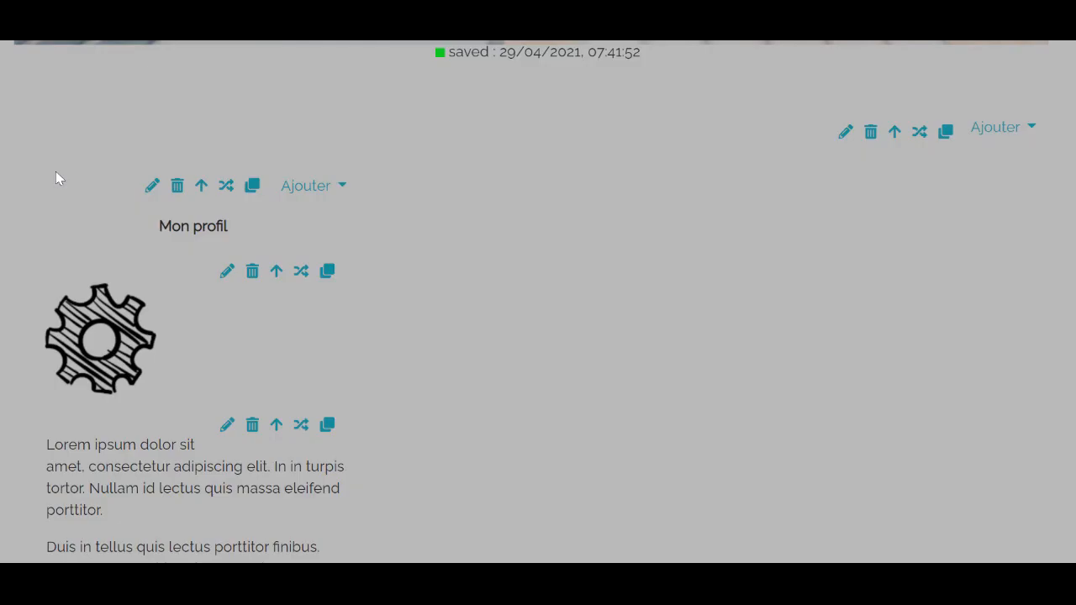
# Step: Set the Ressource Alignement of the gear image under Mon profil to Center and close its settings
pyautogui.scroll(-1, 229, 275)
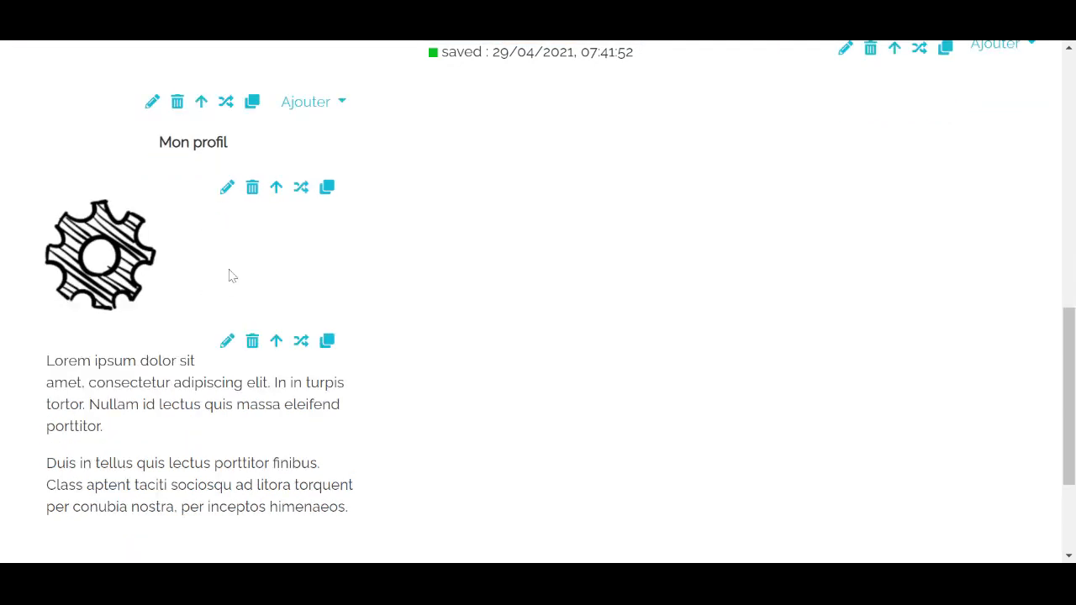
pyautogui.click(227, 189)
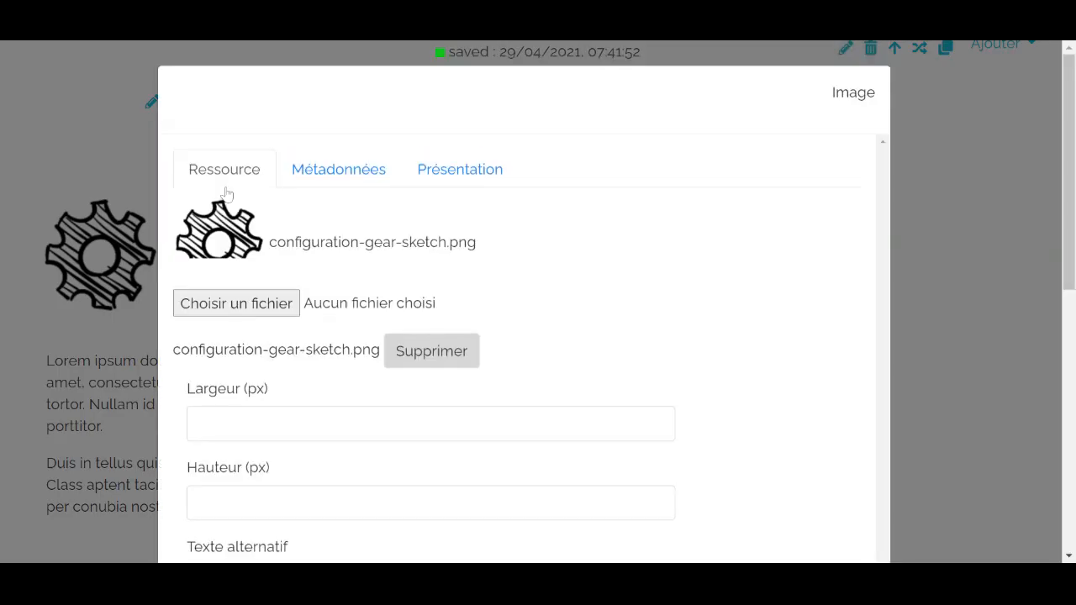
pyautogui.click(449, 173)
pyautogui.scroll(-1, 405, 183)
pyautogui.scroll(-7, 405, 182)
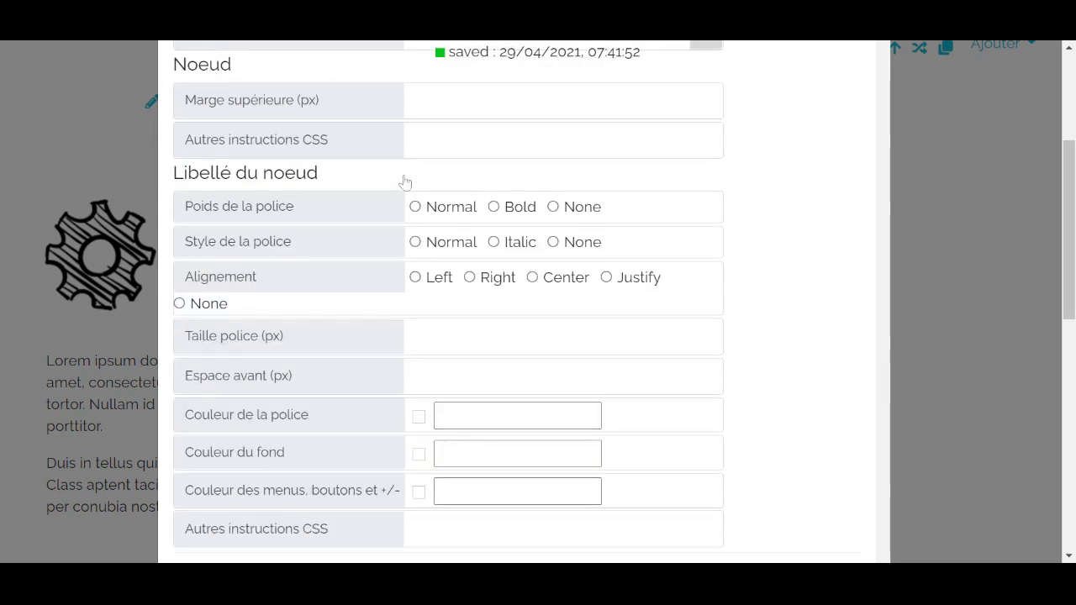
pyautogui.scroll(-1, 405, 183)
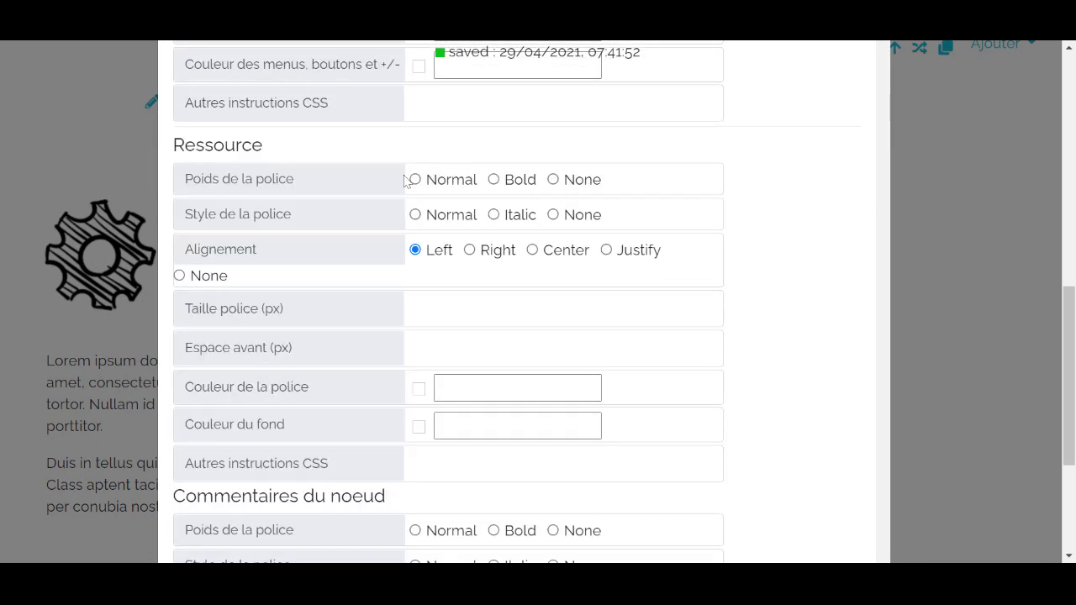
pyautogui.scroll(1, 404, 181)
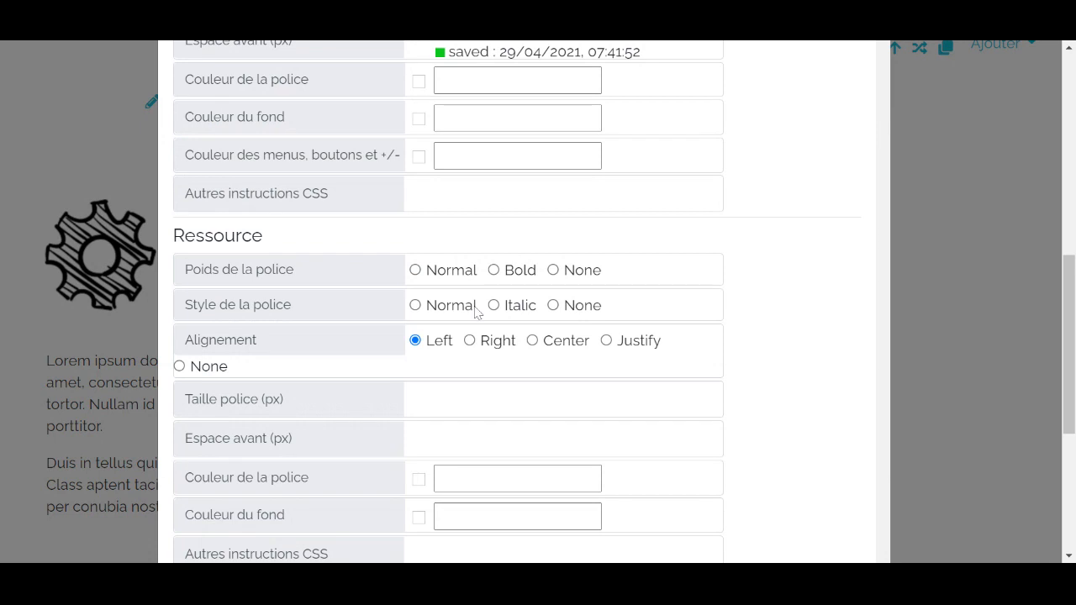
pyautogui.click(532, 341)
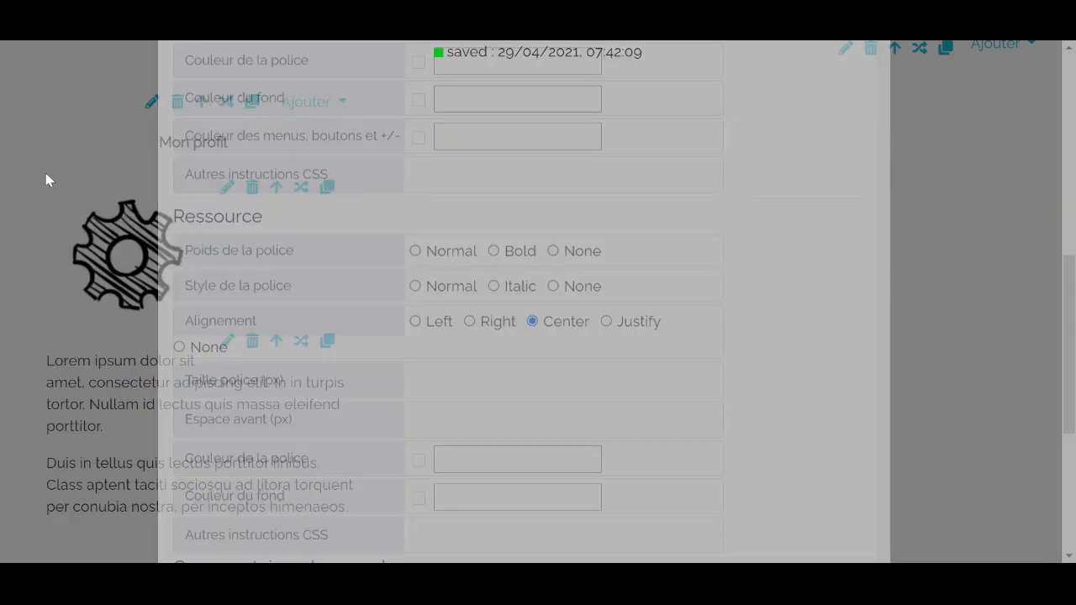
pyautogui.click(46, 180)
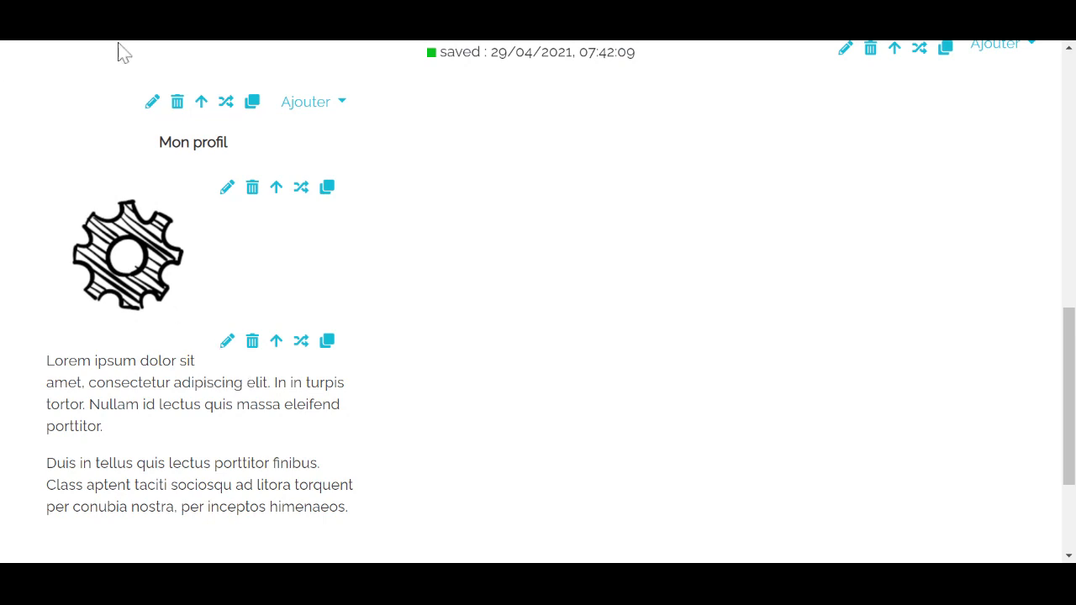
# Step: Switch the role to etudiant and examine the layout of the Mon profil block on the Bienvenue page
pyautogui.scroll(6, 320, 120)
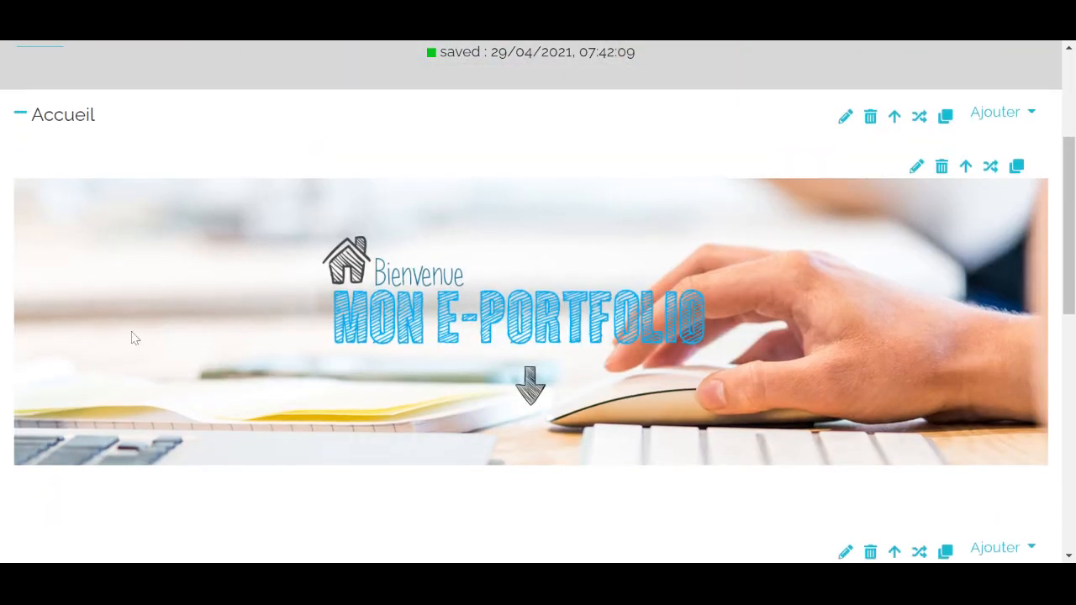
pyautogui.scroll(3, 132, 336)
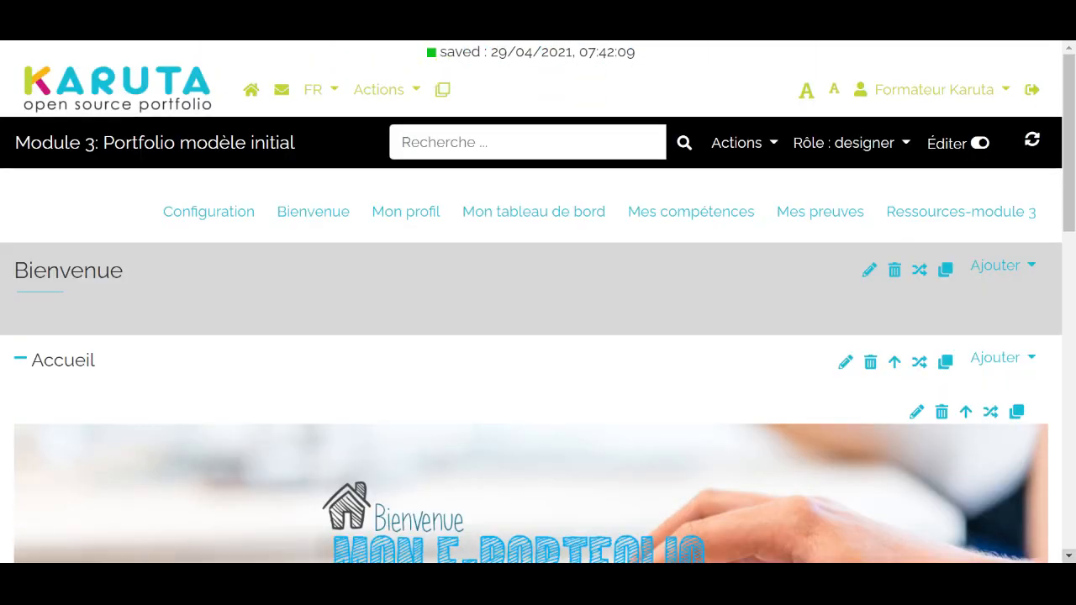
pyautogui.click(862, 155)
pyautogui.click(839, 247)
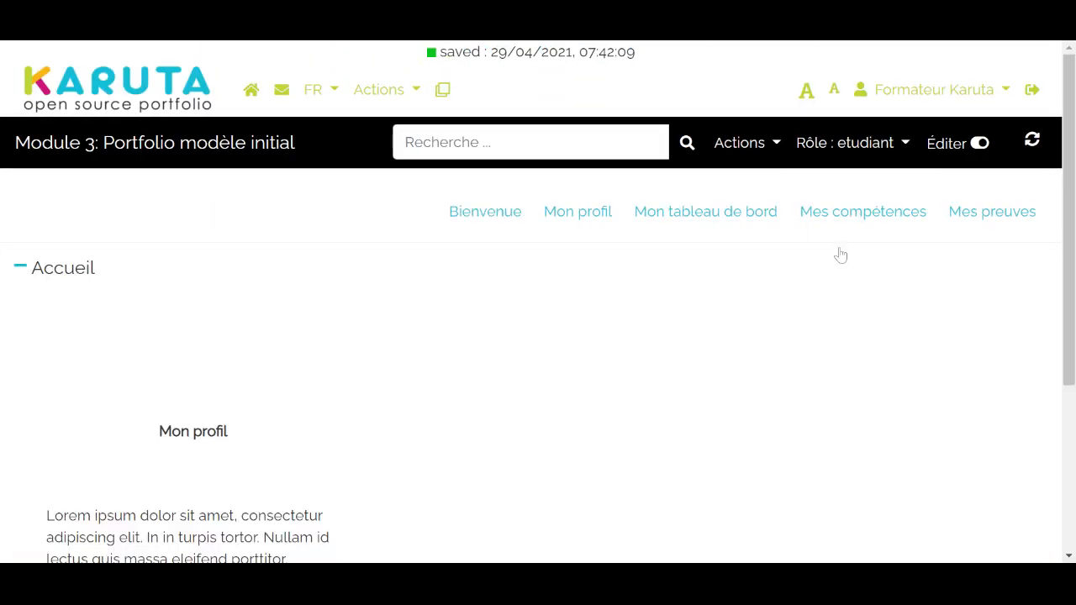
pyautogui.scroll(-5, 535, 390)
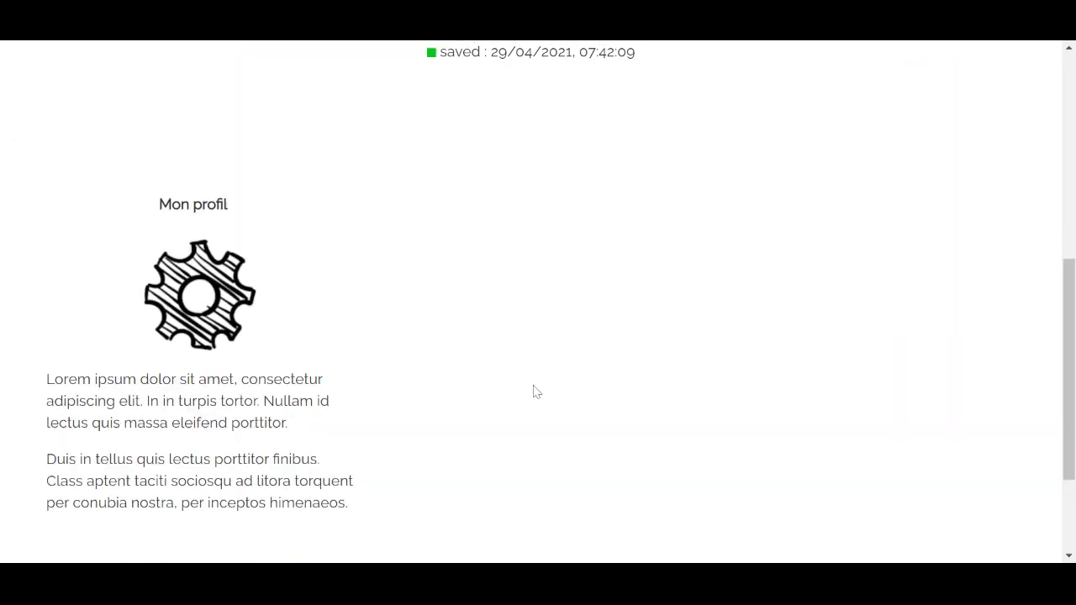
pyautogui.scroll(5, 535, 391)
pyautogui.scroll(-3, 535, 390)
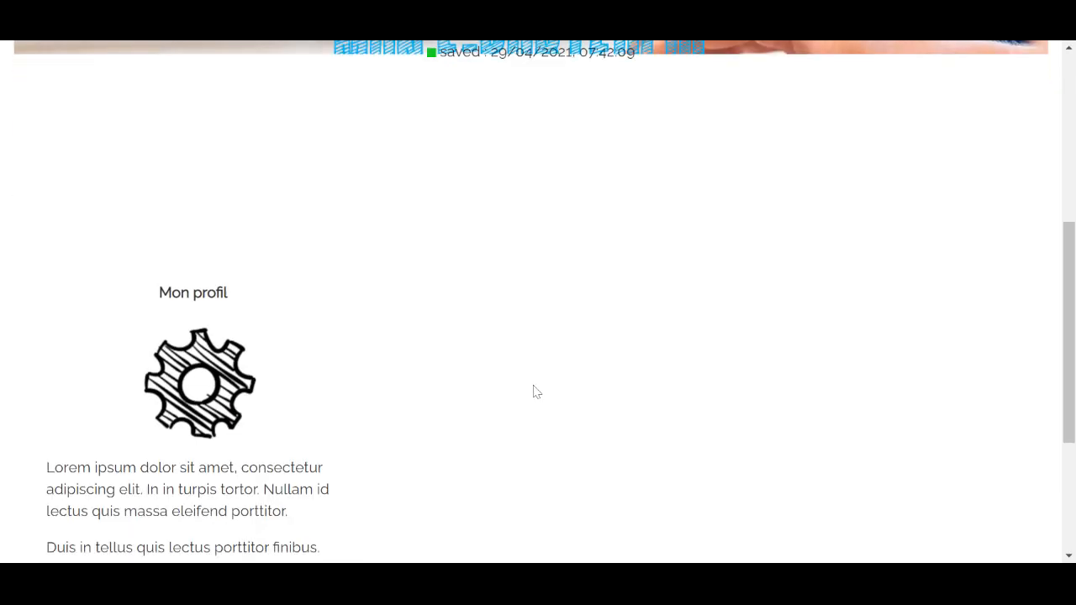
pyautogui.scroll(-2, 534, 390)
pyautogui.scroll(1, 535, 390)
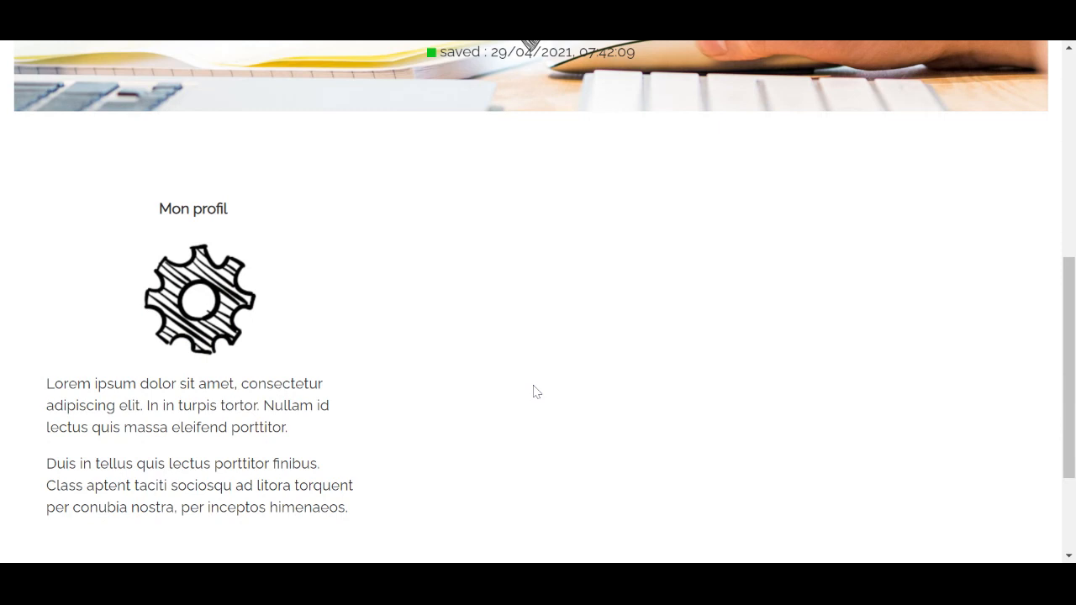
pyautogui.scroll(-1, 535, 392)
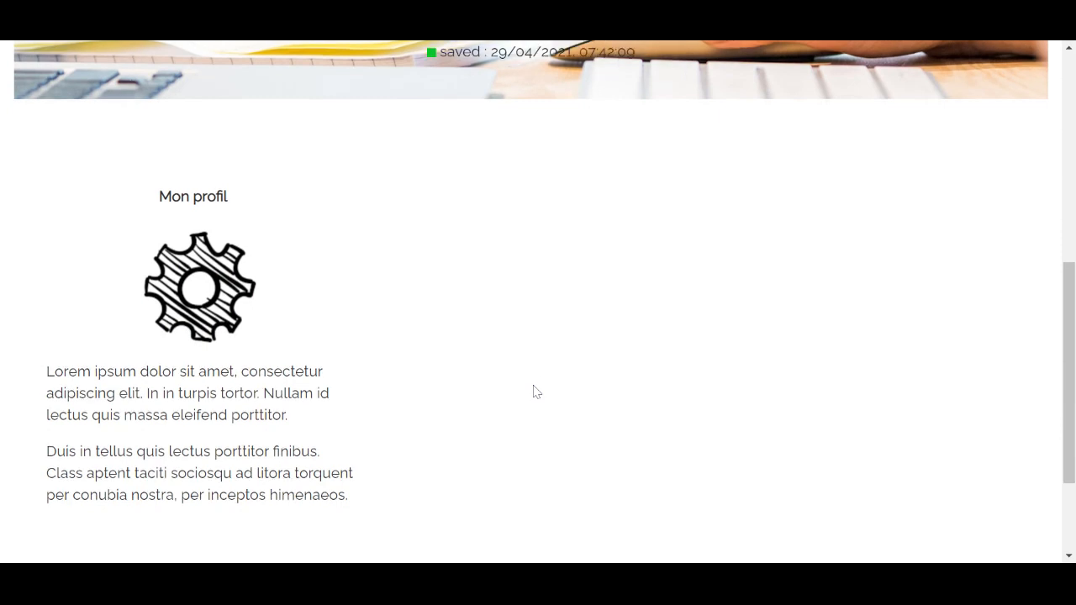
# Step: Check the rest of the Bienvenue page down to its footer and switch the role back to designer
pyautogui.scroll(-1, 536, 392)
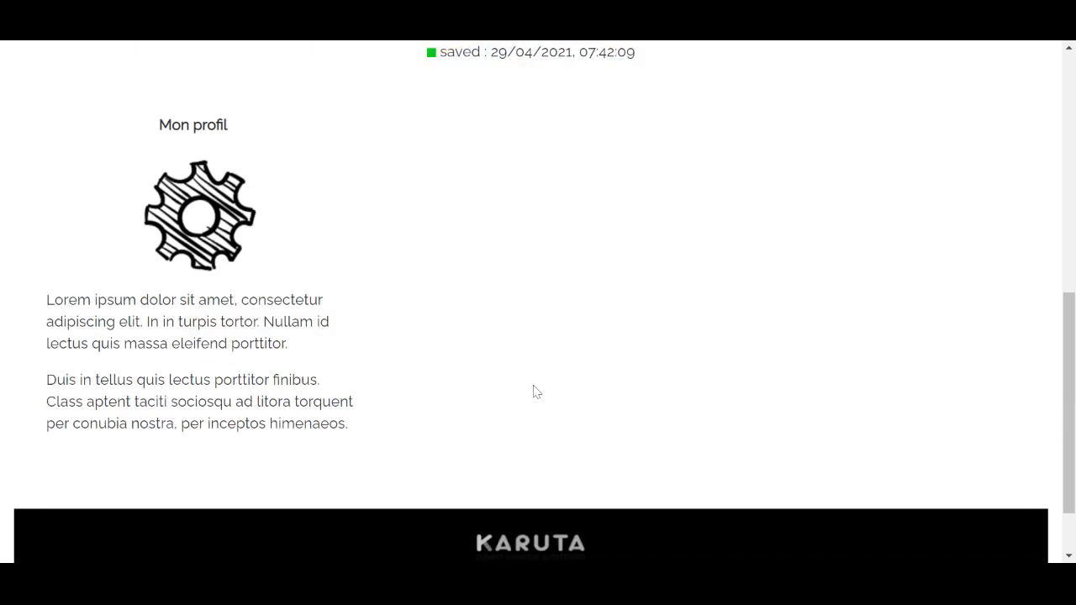
pyautogui.scroll(5, 536, 392)
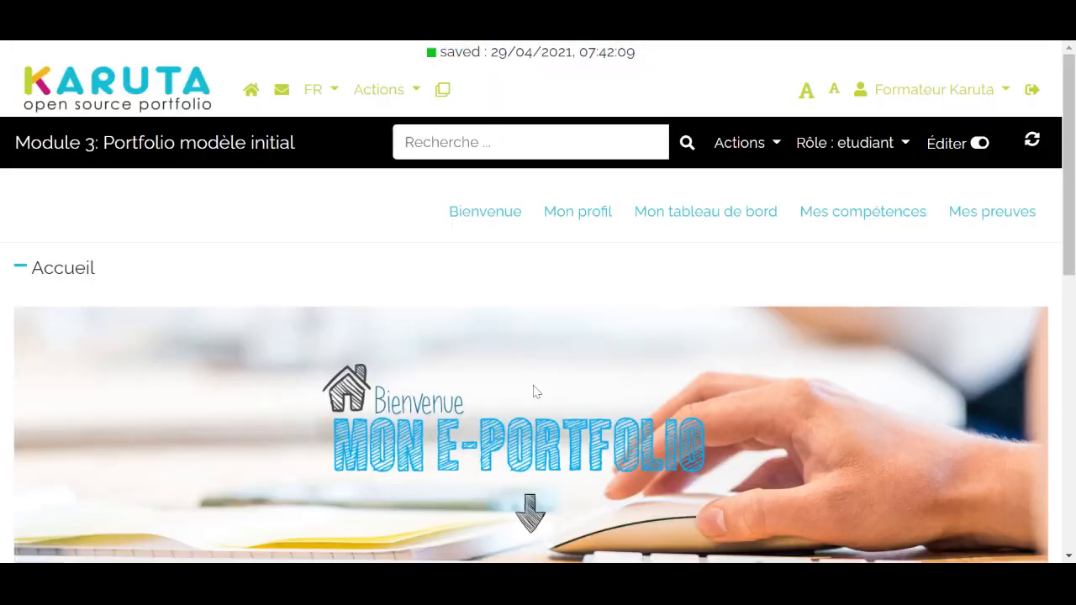
pyautogui.moveTo(805, 235)
pyautogui.click(889, 150)
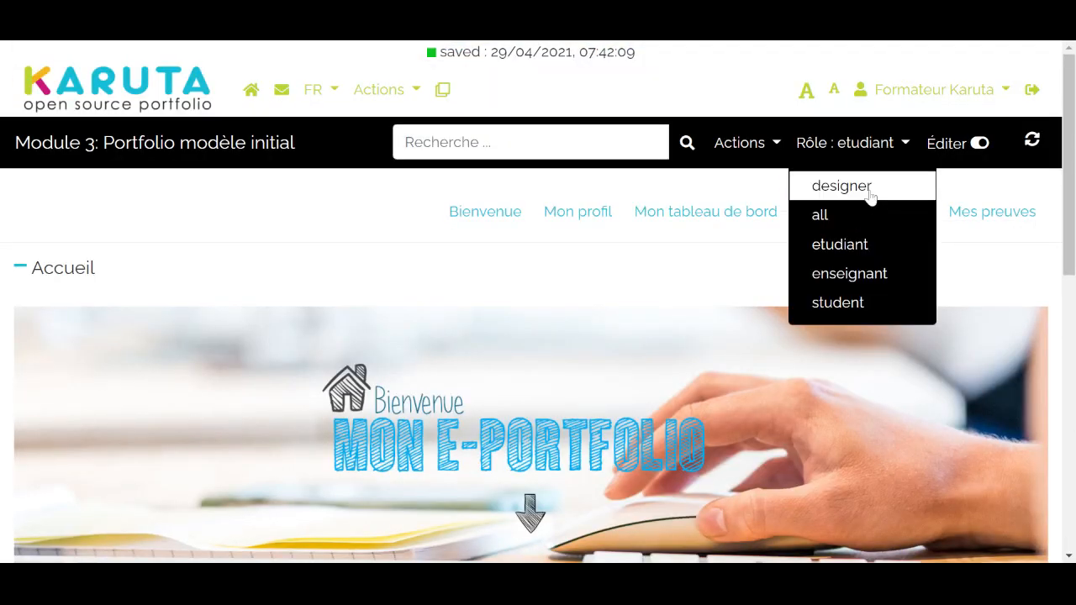
pyautogui.click(872, 192)
# Step: Duplicate the Mon profil sub-section twice so that three blocks fill the three-column row below the banner
pyautogui.scroll(-8, 622, 362)
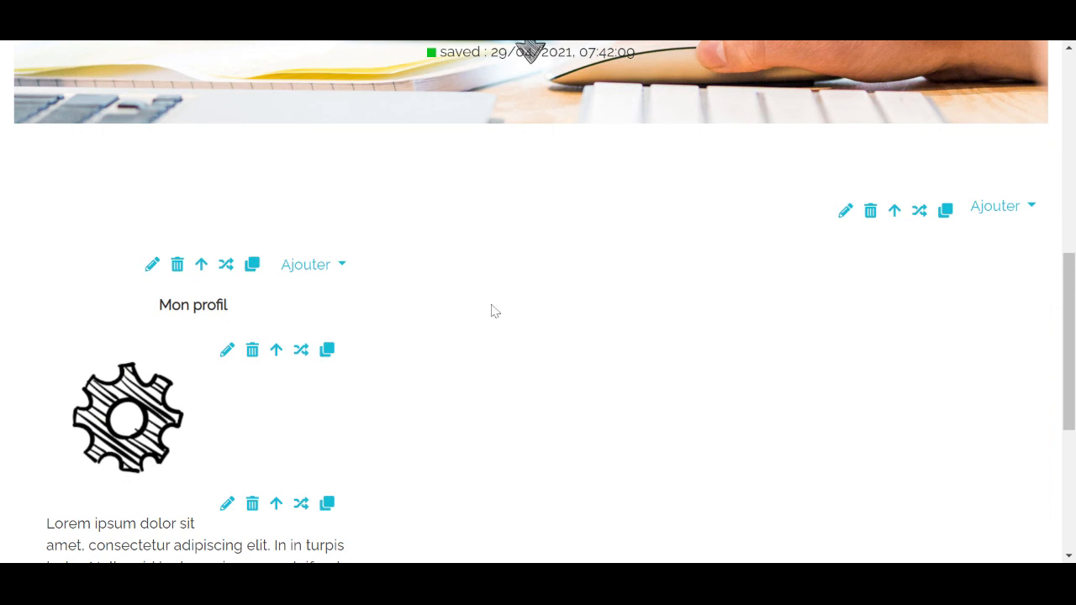
pyautogui.click(252, 265)
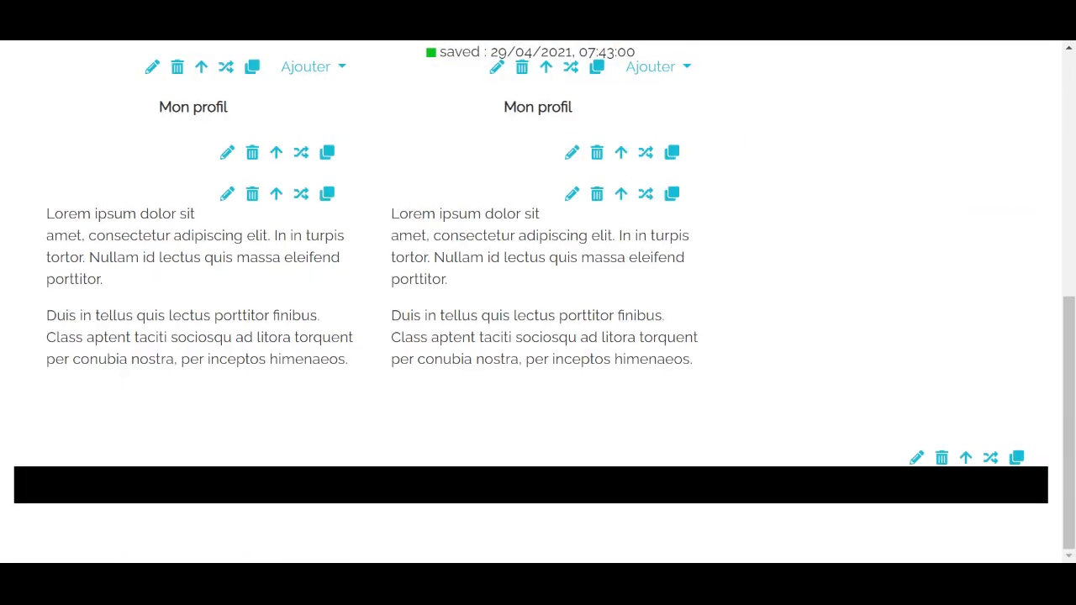
pyautogui.scroll(3, 576, 339)
pyautogui.scroll(-3, 577, 338)
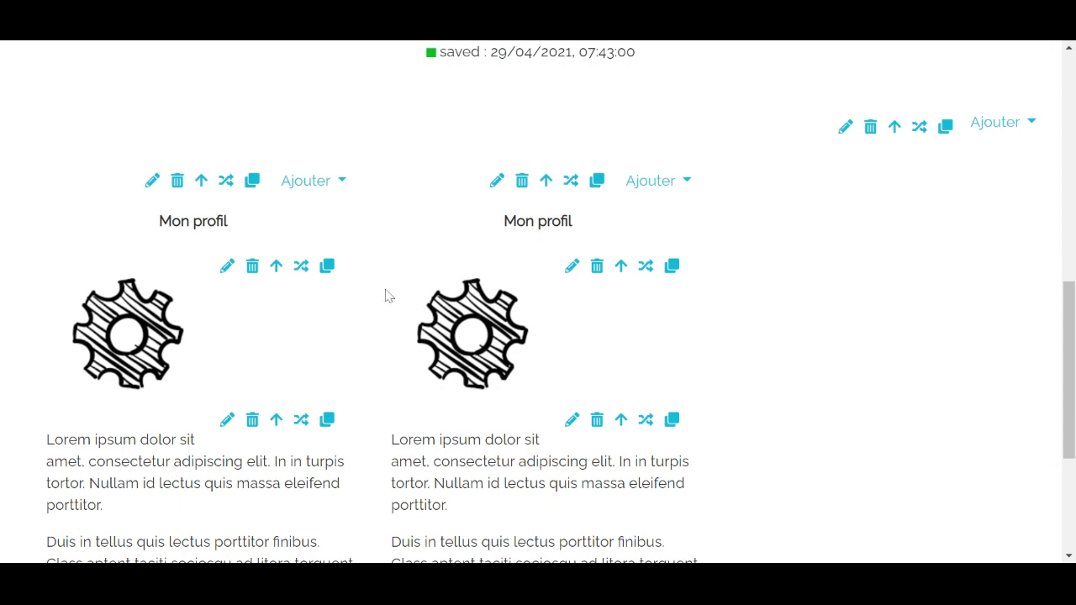
pyautogui.scroll(1, 385, 296)
pyautogui.scroll(1, 385, 296)
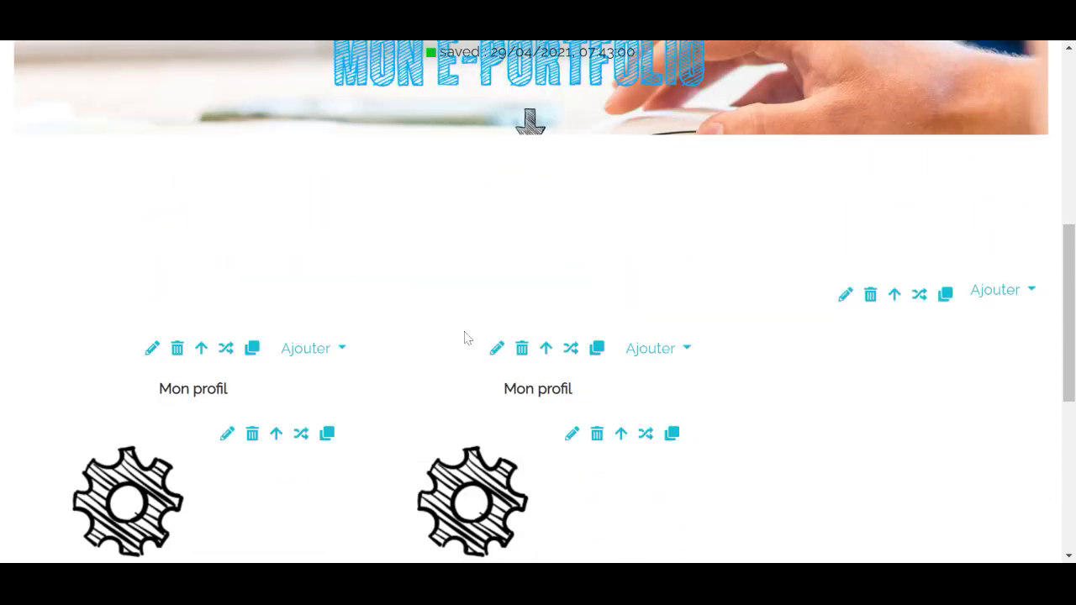
pyautogui.scroll(-2, 464, 338)
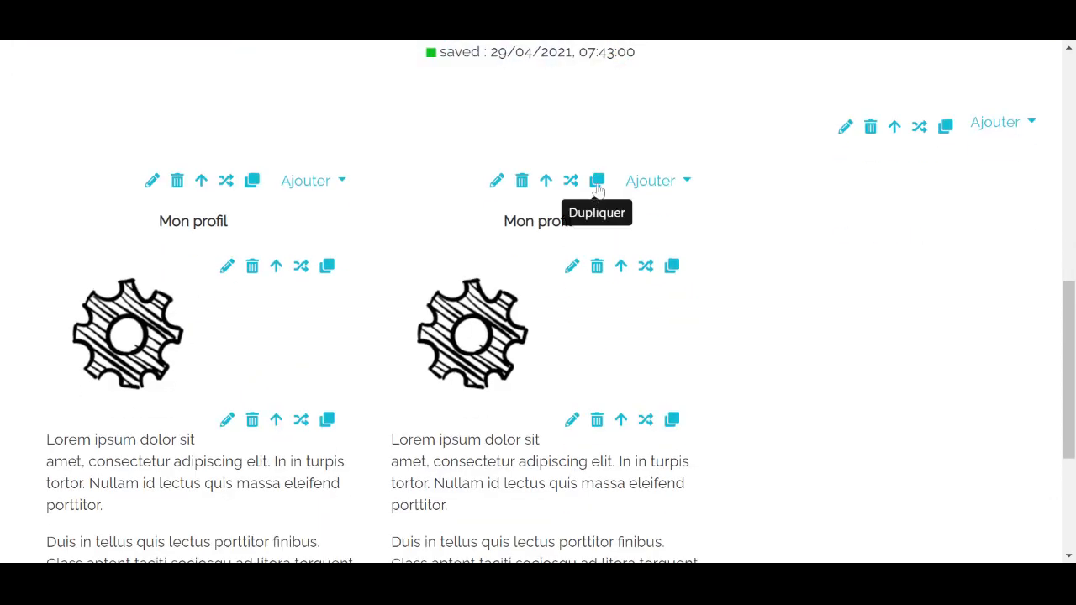
pyautogui.click(596, 189)
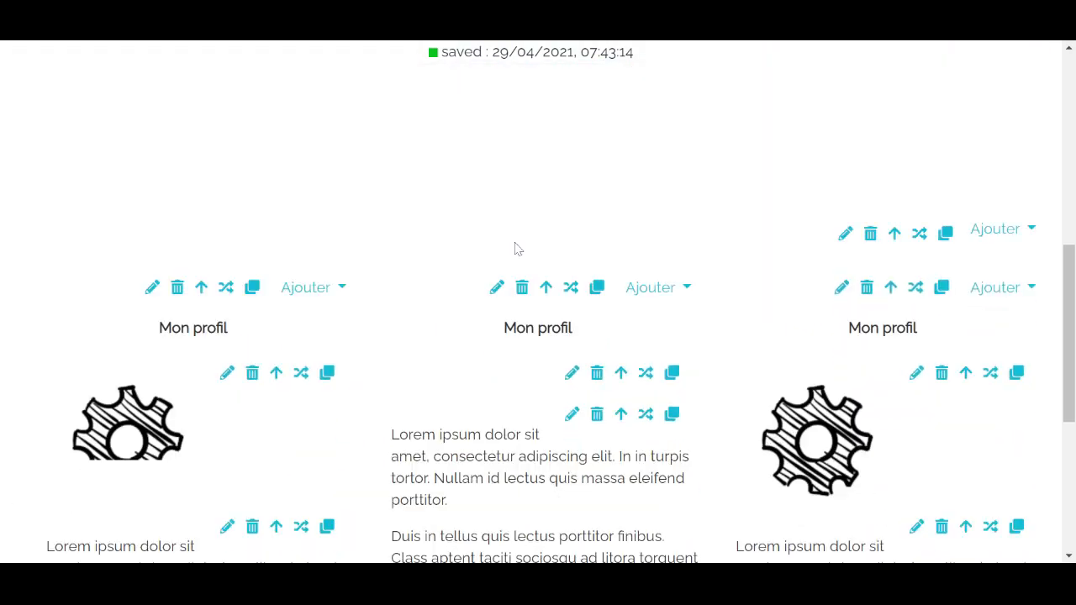
pyautogui.scroll(-3, 517, 249)
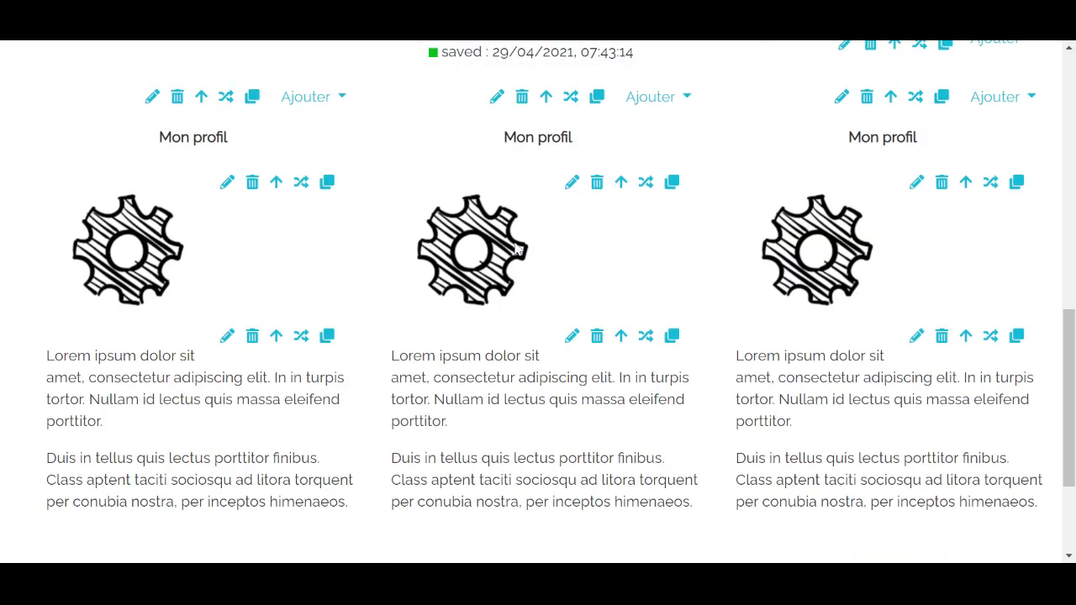
# Step: Switch the role to all and examine the banner and the three-column layout of the Mon profil blocks
pyautogui.scroll(9, 517, 249)
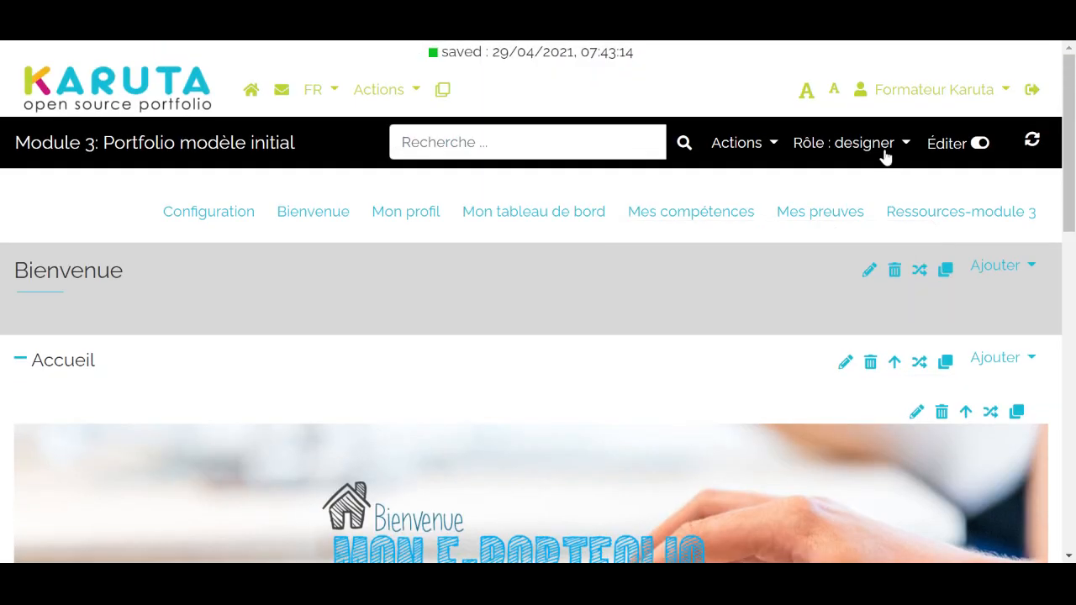
pyautogui.click(884, 152)
pyautogui.click(870, 223)
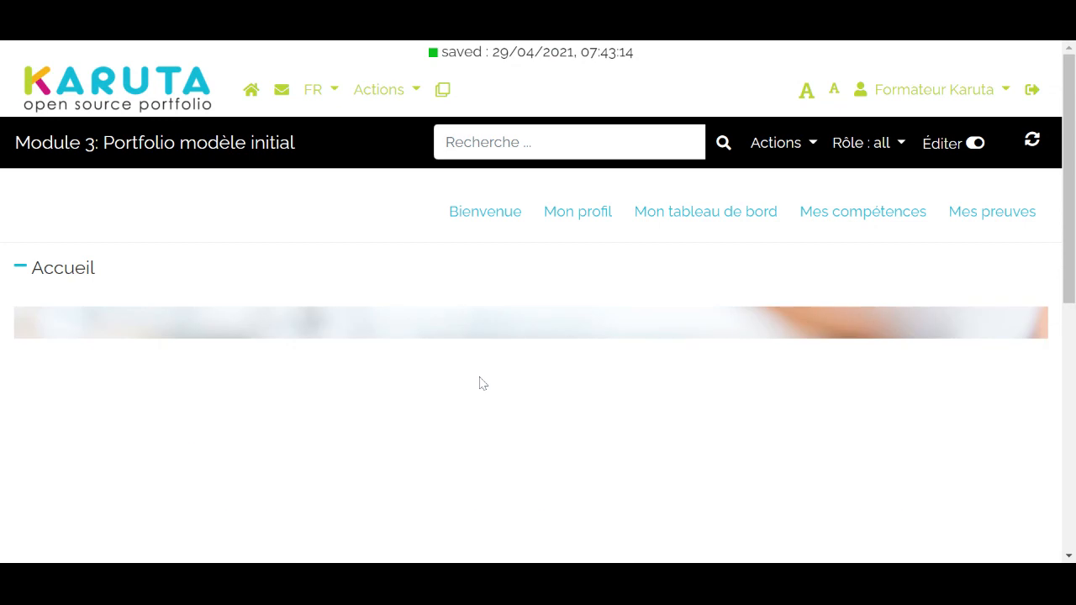
pyautogui.scroll(-1, 475, 383)
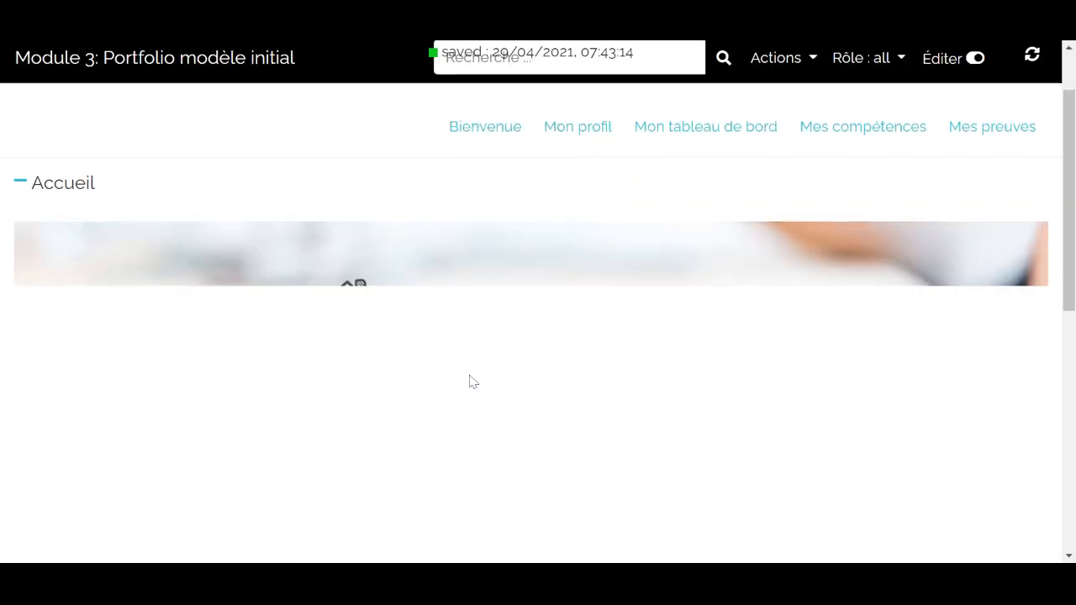
pyautogui.scroll(-10, 473, 383)
pyautogui.scroll(1, 474, 382)
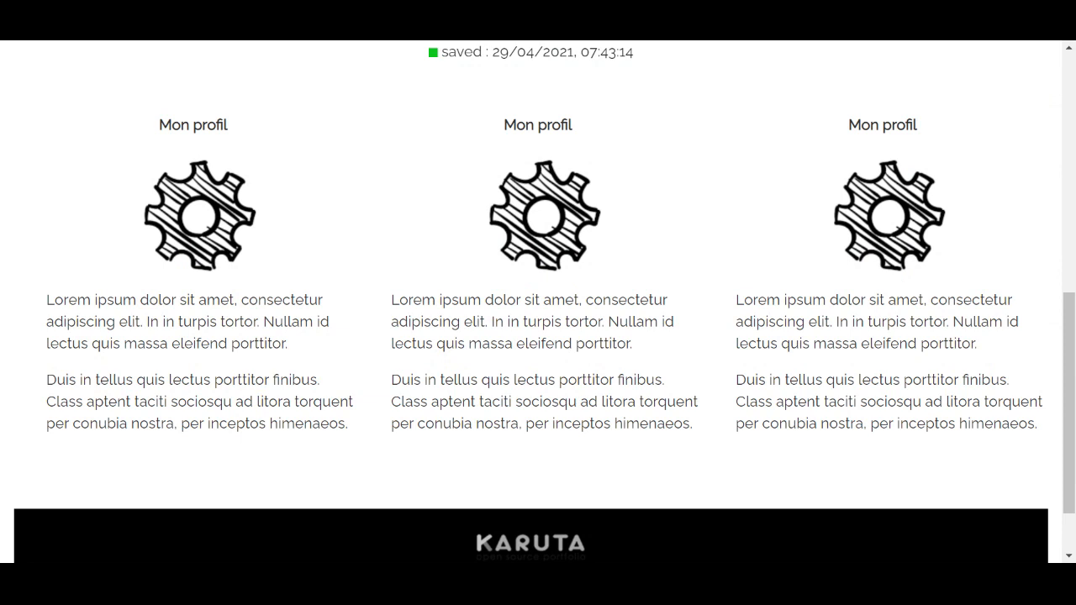
pyautogui.scroll(1, 831, 228)
pyautogui.scroll(-1, 831, 229)
pyautogui.scroll(2, 831, 229)
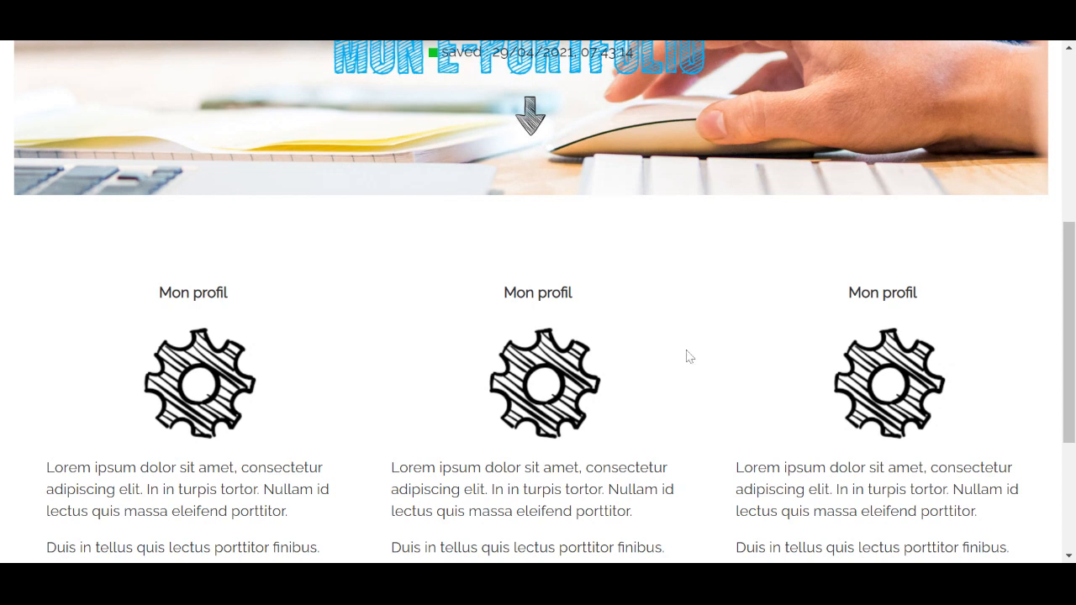
pyautogui.scroll(5, 688, 356)
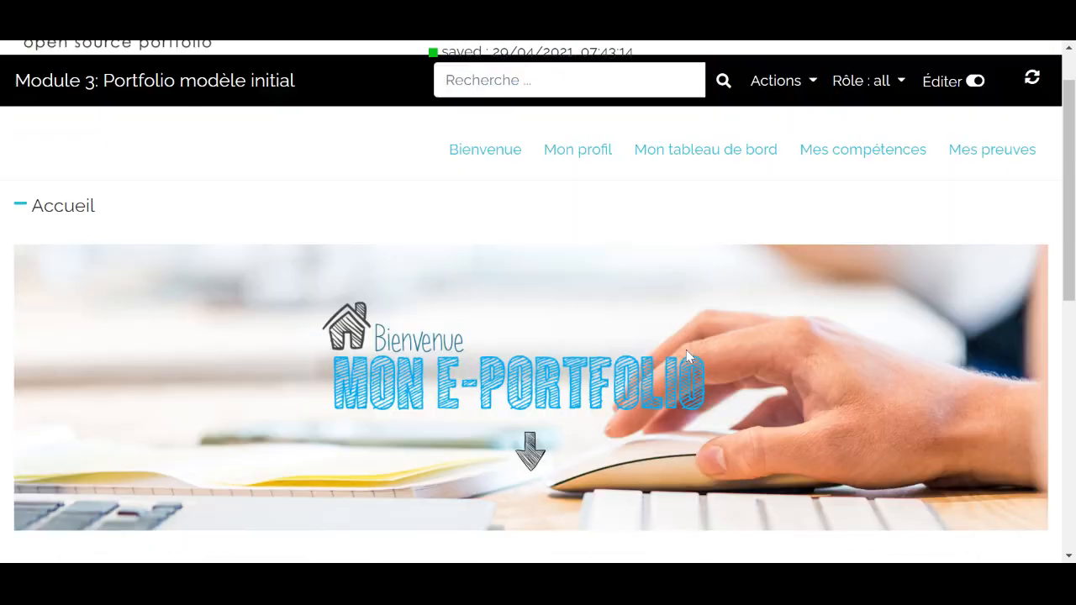
pyautogui.scroll(-5, 687, 356)
pyautogui.scroll(5, 688, 357)
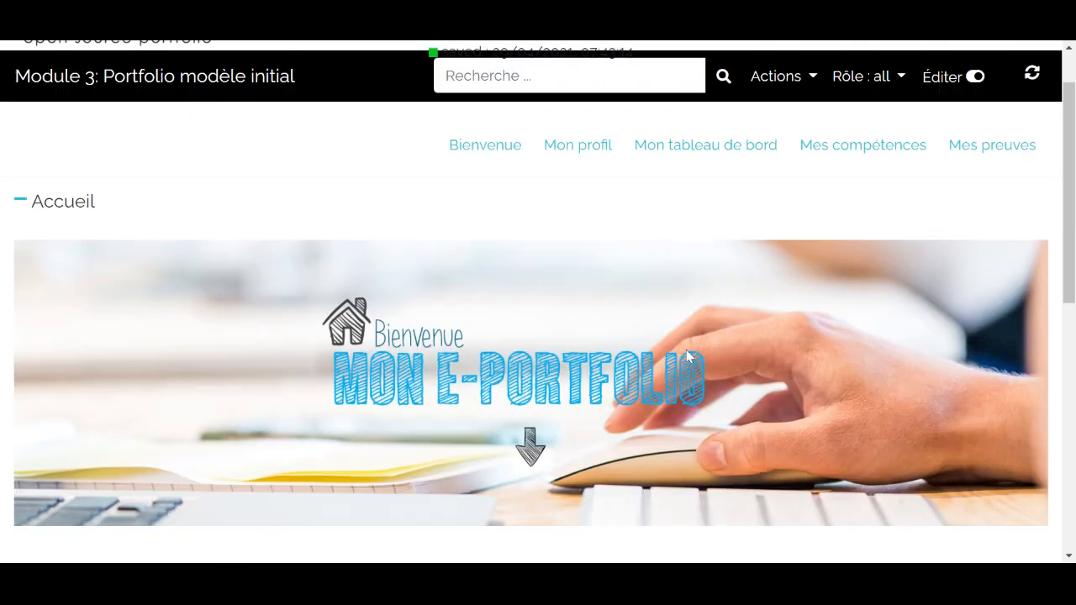
pyautogui.scroll(1, 912, 164)
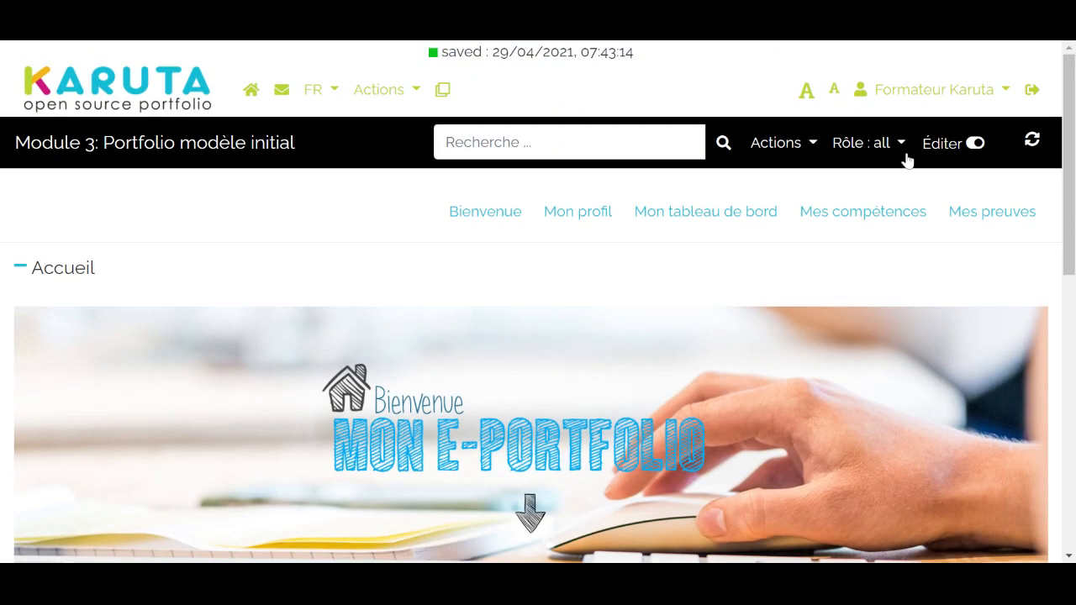
# Step: Return to the designer role and examine the Accueil sub-section from its banner image to the row of Mon profil blocks
pyautogui.click(897, 150)
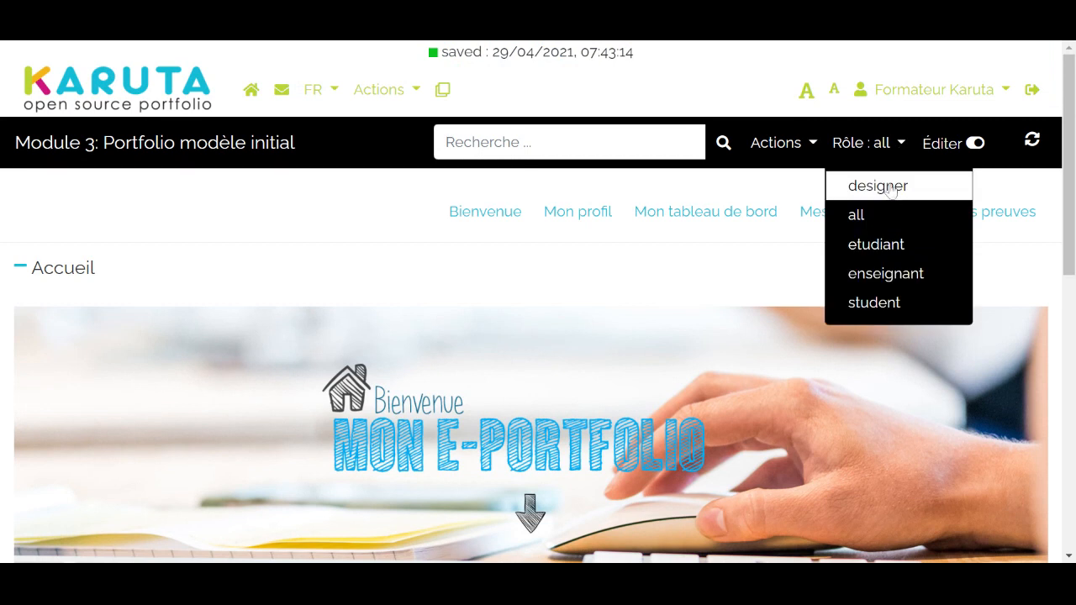
pyautogui.click(889, 189)
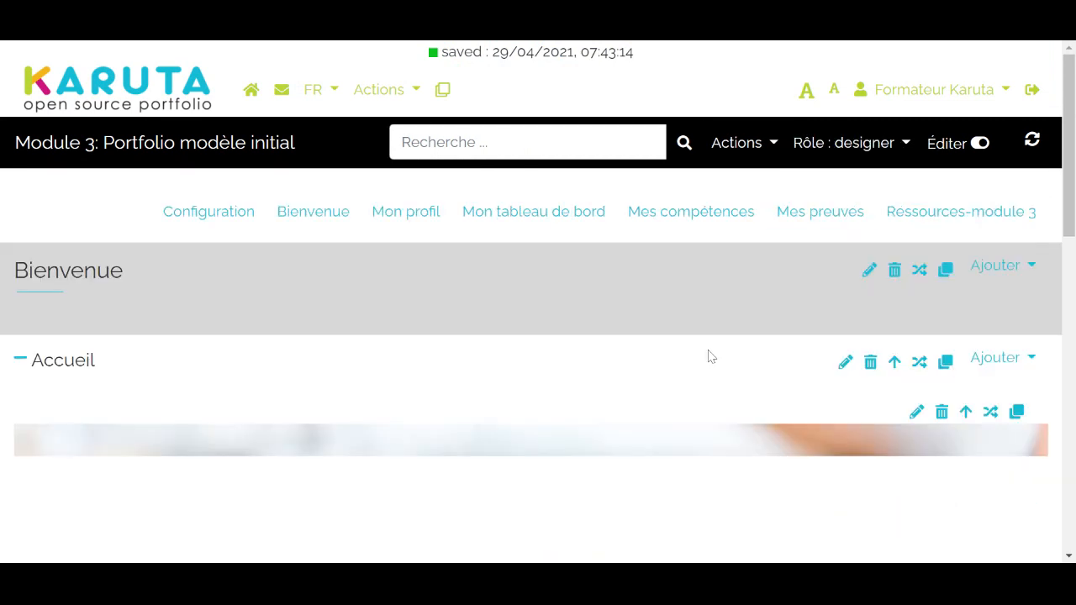
pyautogui.scroll(-3, 715, 358)
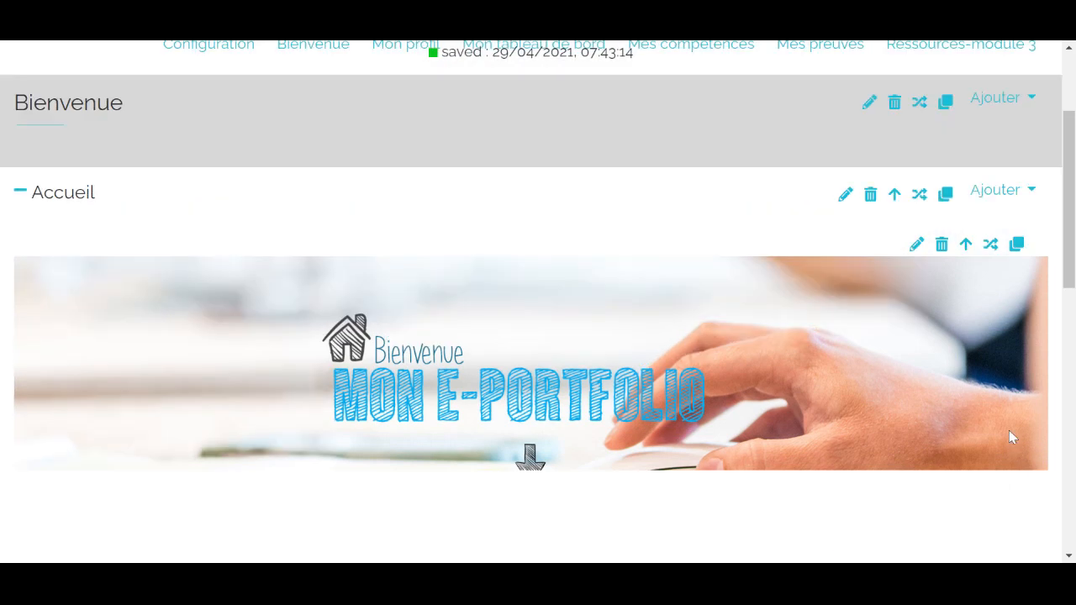
pyautogui.scroll(1, 1011, 436)
pyautogui.scroll(-1, 1010, 432)
pyautogui.scroll(1, 1010, 431)
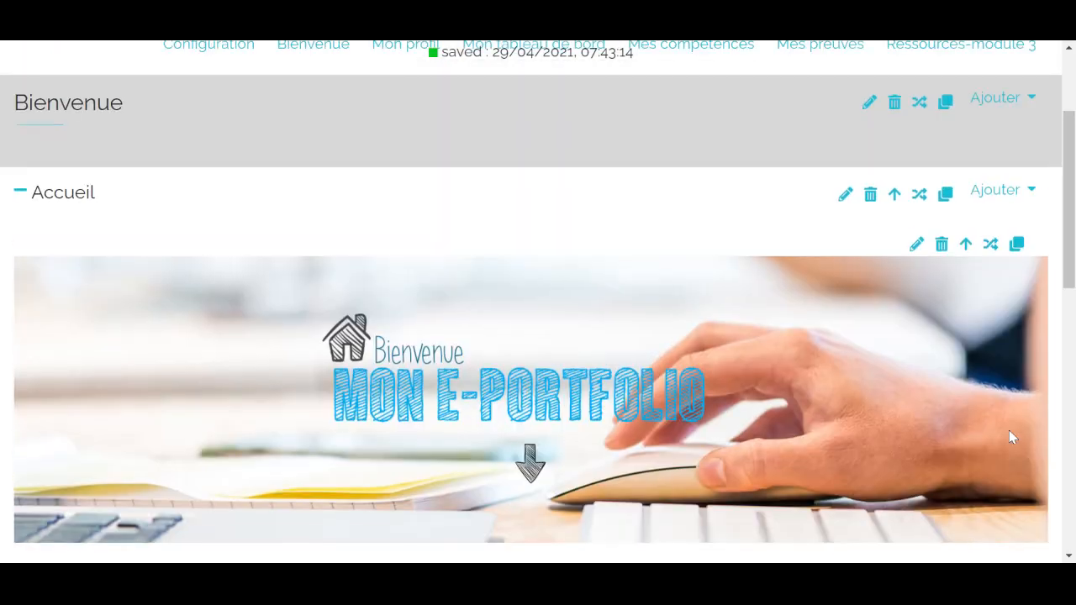
pyautogui.scroll(-2, 1010, 431)
pyautogui.scroll(2, 1009, 432)
pyautogui.scroll(-2, 1010, 431)
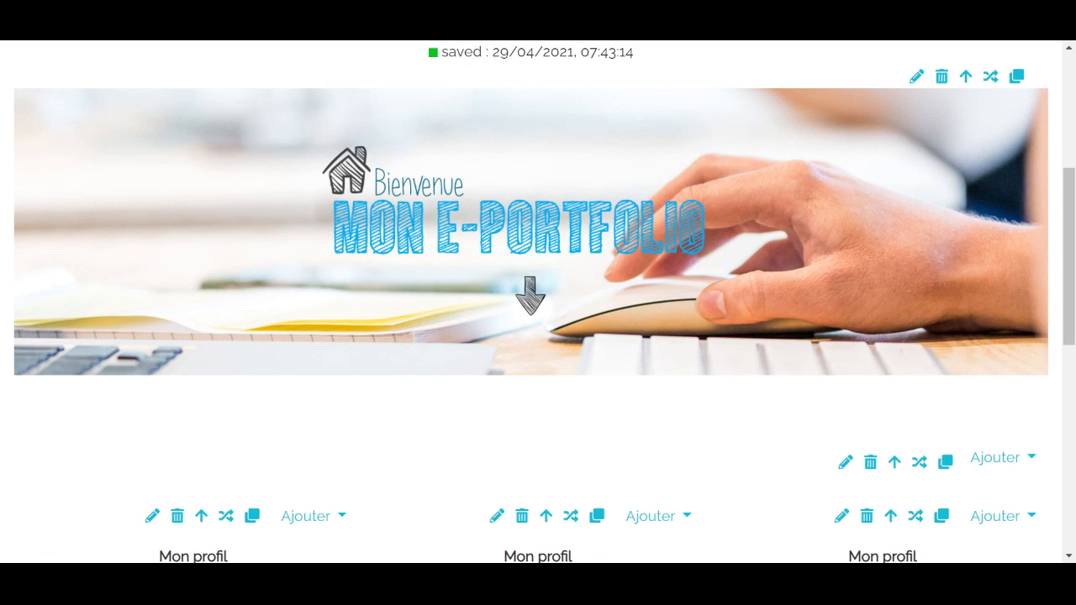
pyautogui.scroll(2, 956, 401)
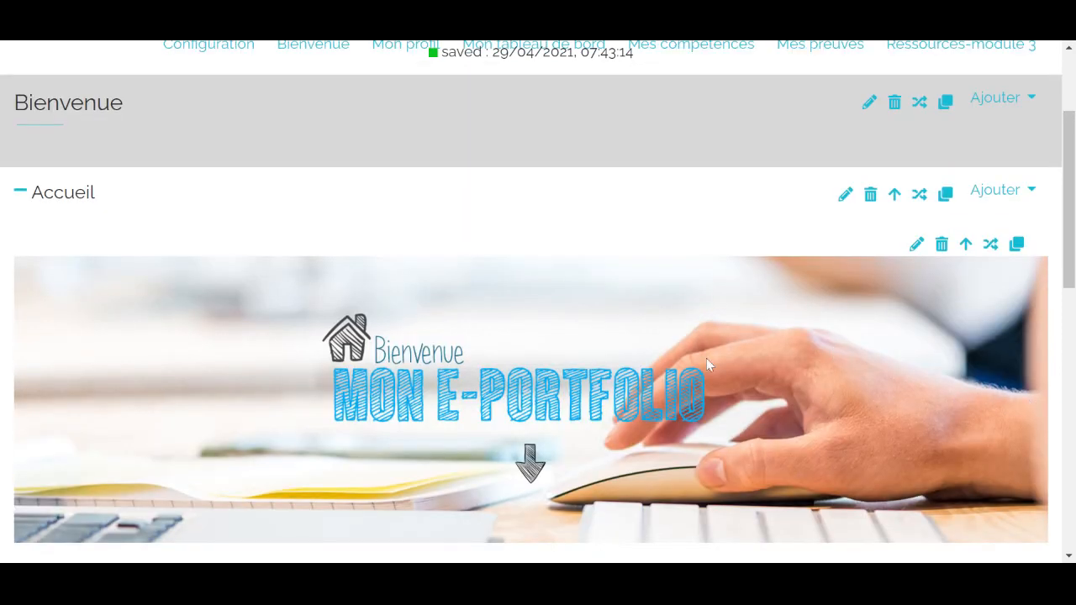
pyautogui.scroll(-2, 722, 353)
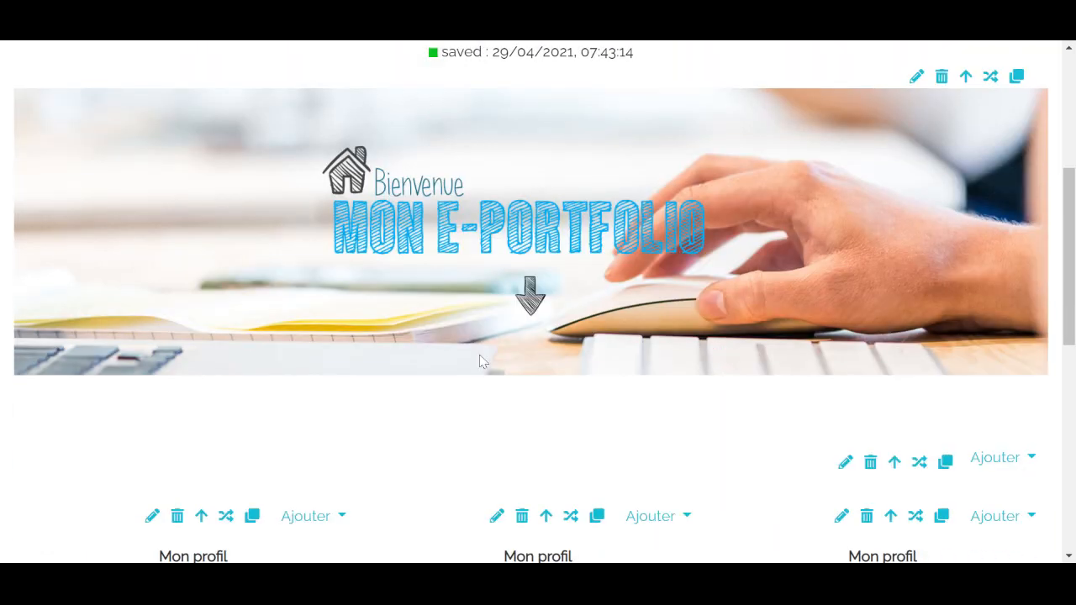
pyautogui.scroll(2, 1003, 263)
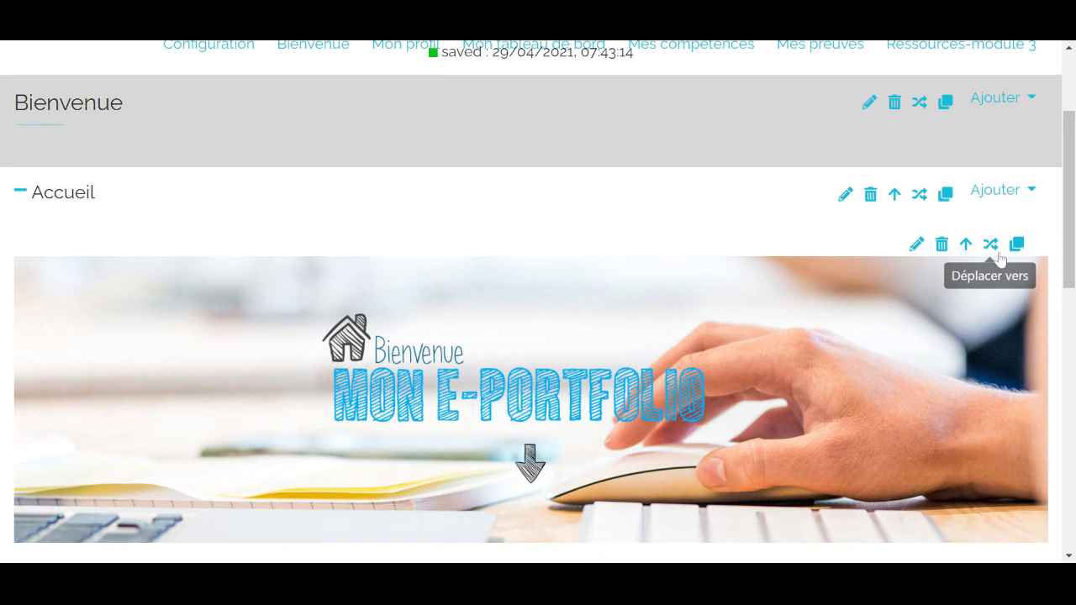
# Step: Add a Texte court resource to the Accueil sub-section and check its place between the banner and the Mon profil row
pyautogui.click(1020, 198)
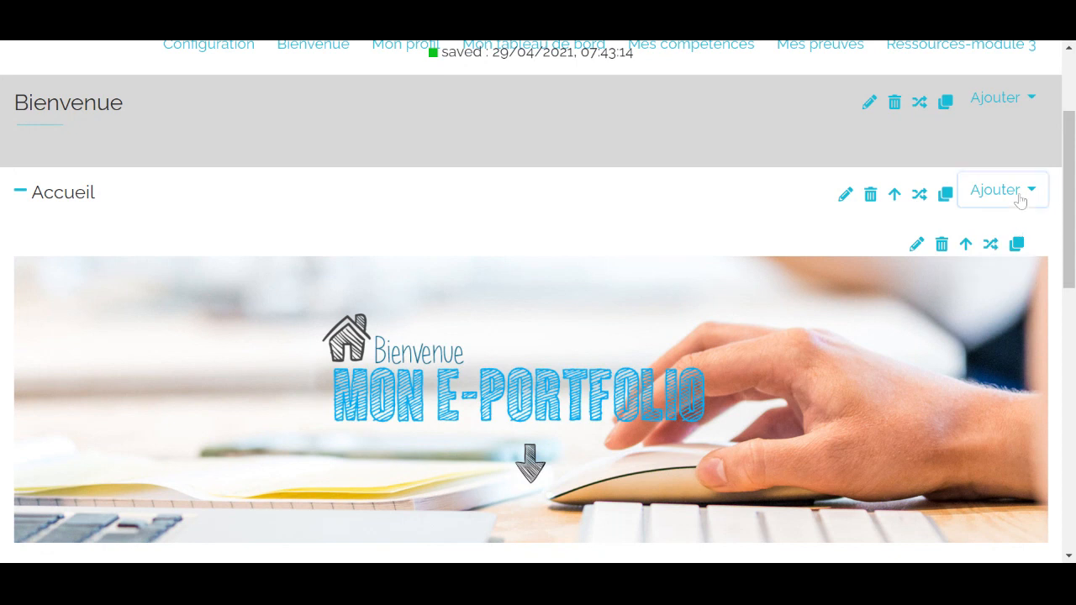
pyautogui.scroll(2, 981, 181)
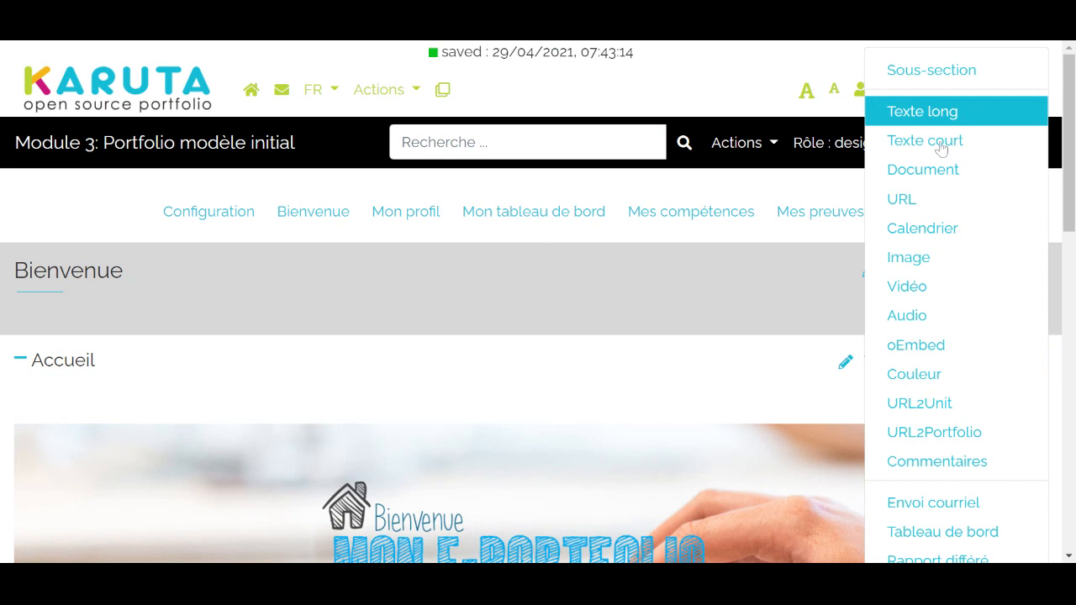
pyautogui.click(912, 140)
pyautogui.scroll(-5, 695, 291)
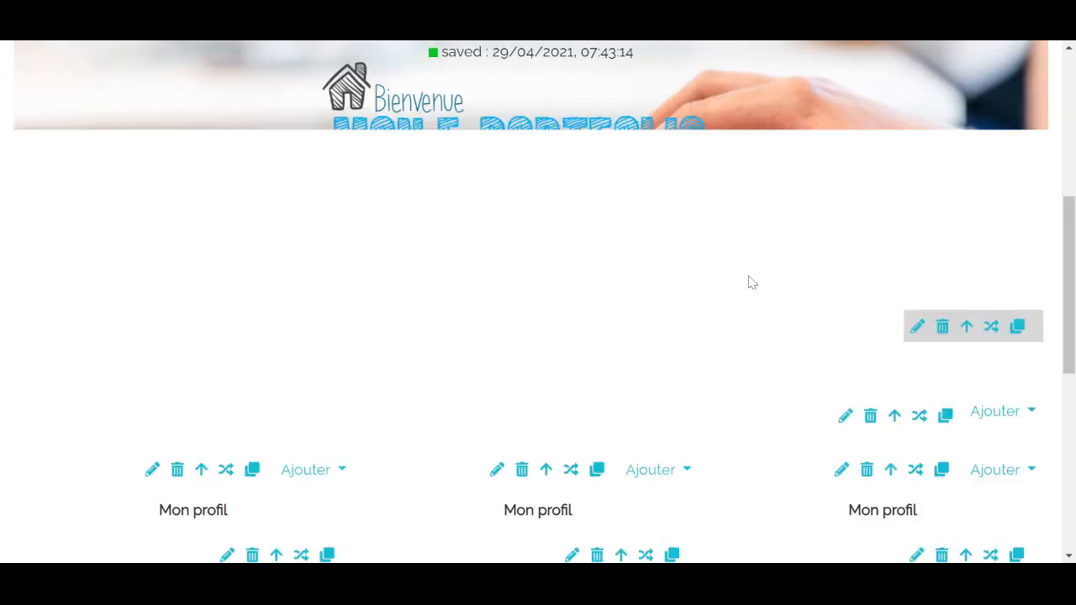
pyautogui.scroll(1, 777, 284)
pyautogui.scroll(-2, 777, 284)
pyautogui.scroll(3, 778, 284)
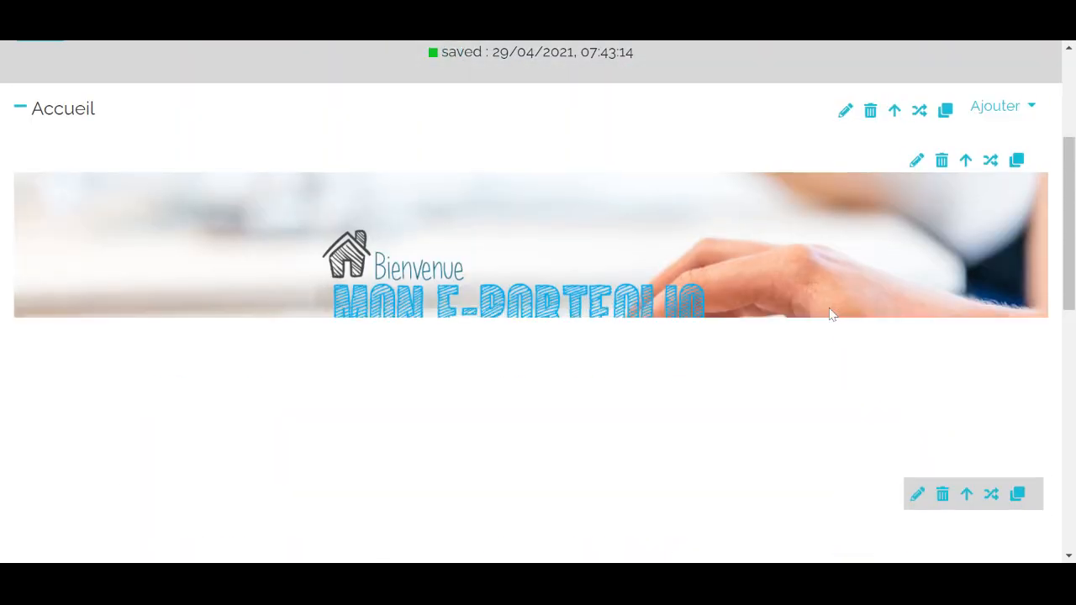
pyautogui.scroll(2, 903, 262)
pyautogui.scroll(1, 903, 266)
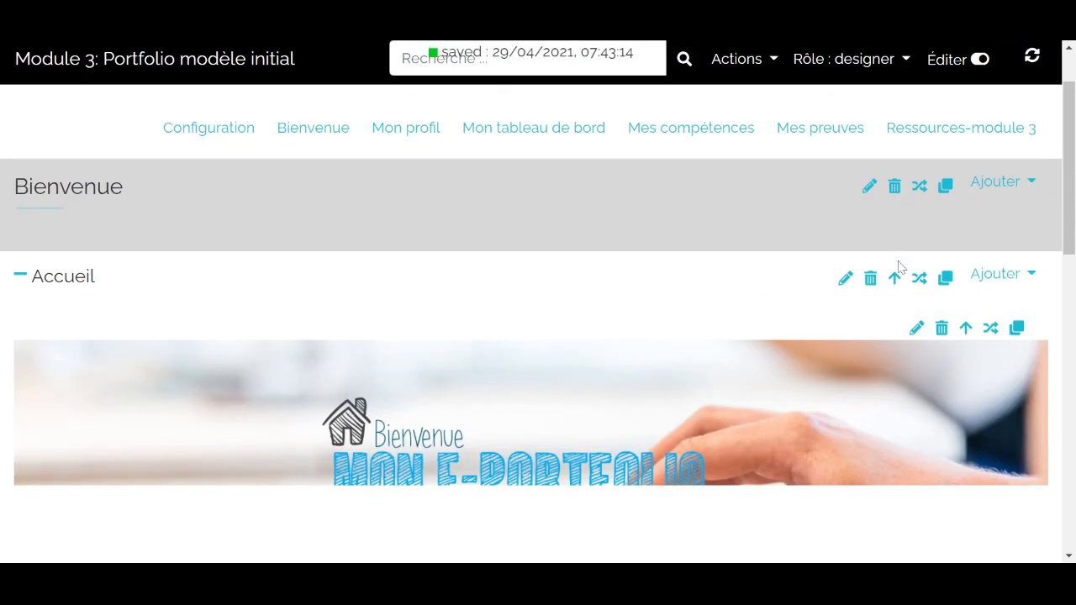
# Step: Set the content display type of the Accueil sub-section to row
pyautogui.scroll(-4, 739, 308)
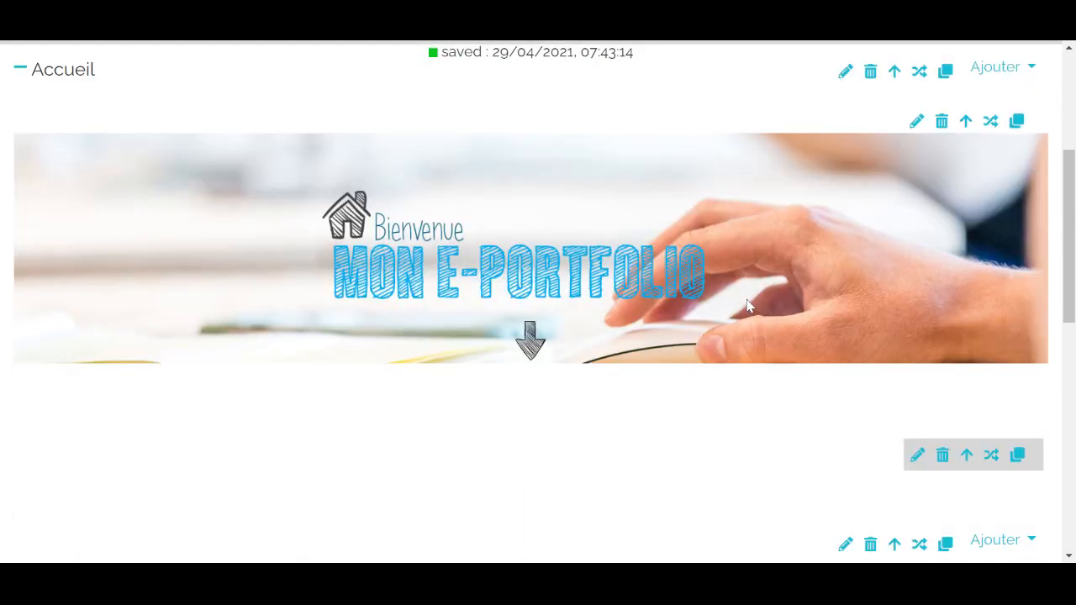
pyautogui.scroll(3, 752, 307)
pyautogui.scroll(3, 754, 309)
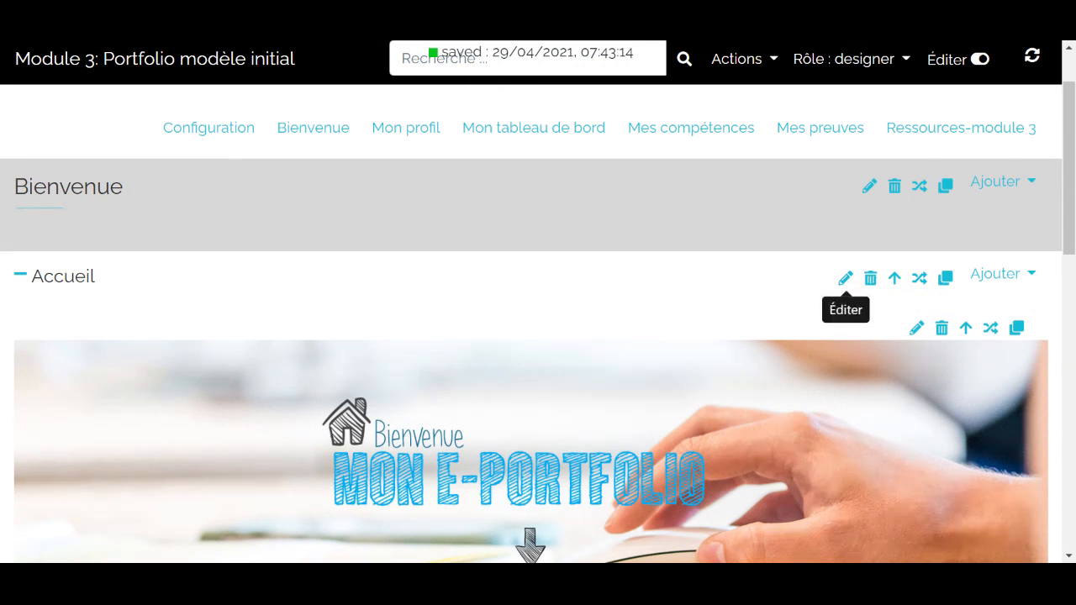
pyautogui.click(845, 280)
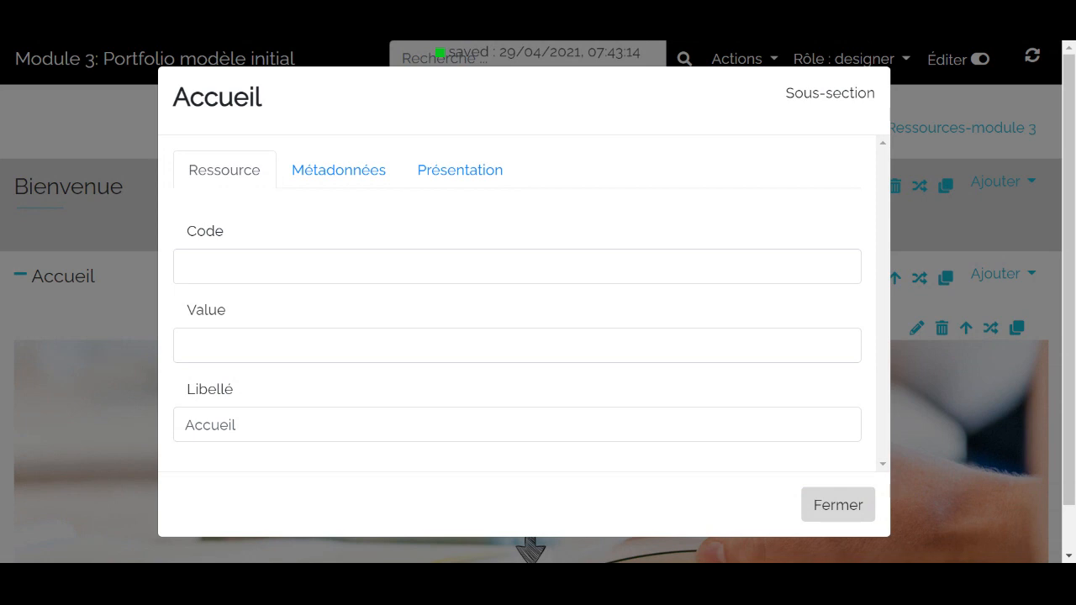
pyautogui.click(460, 173)
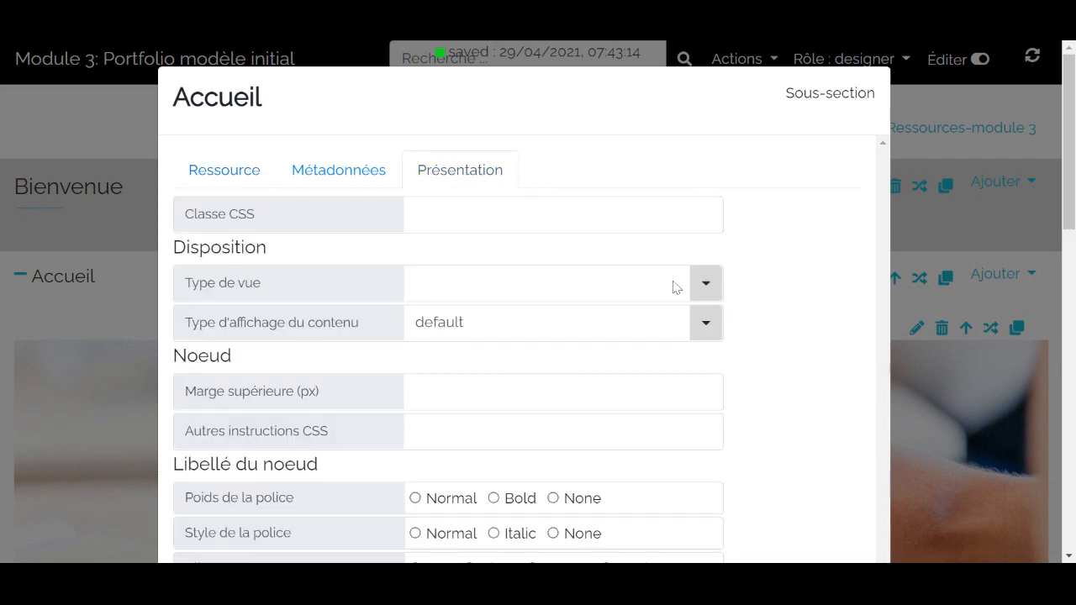
pyautogui.click(716, 335)
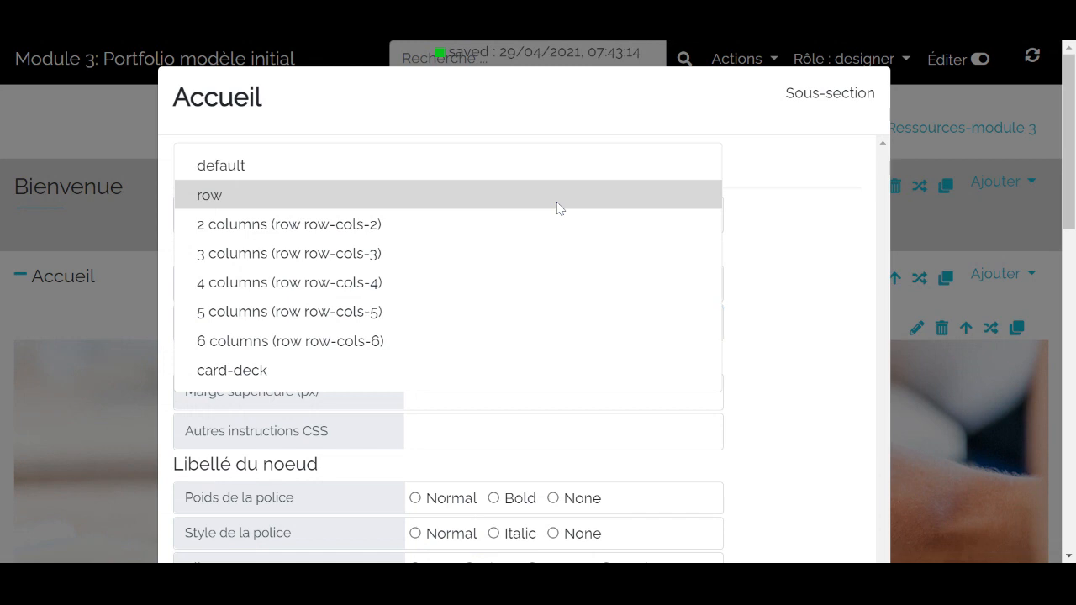
pyautogui.click(559, 208)
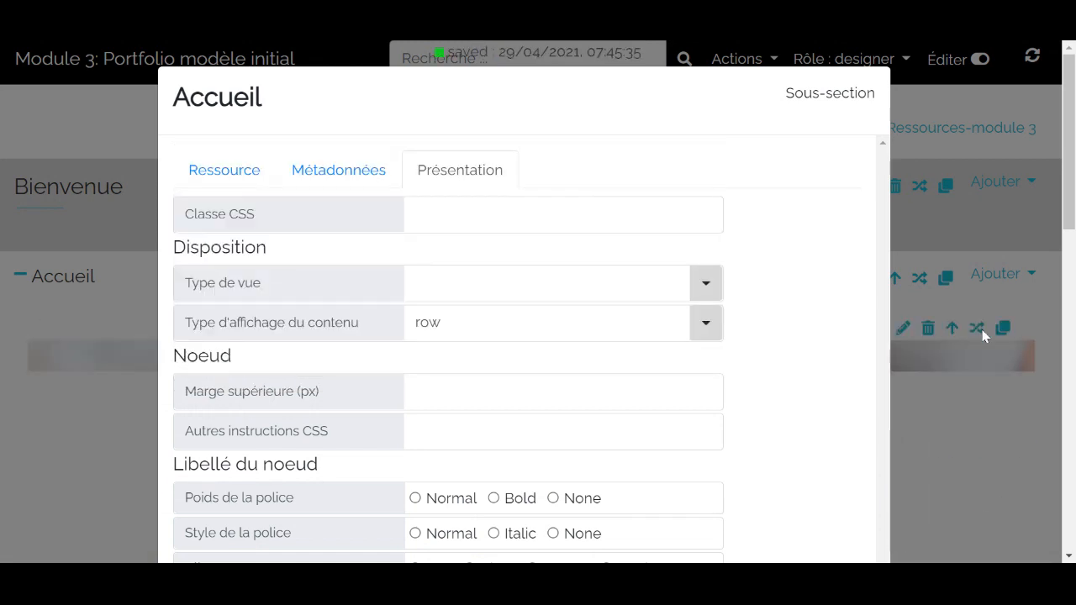
pyautogui.click(1058, 428)
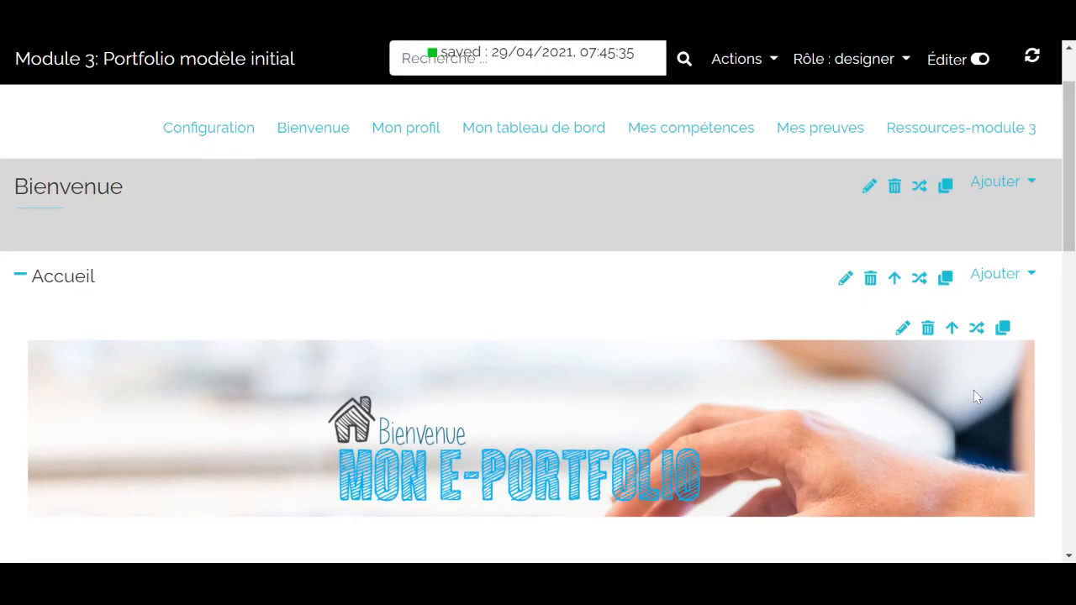
# Step: Set the display width of the Accueil banner image to 8/12 (col-md-8)
pyautogui.scroll(-3, 971, 387)
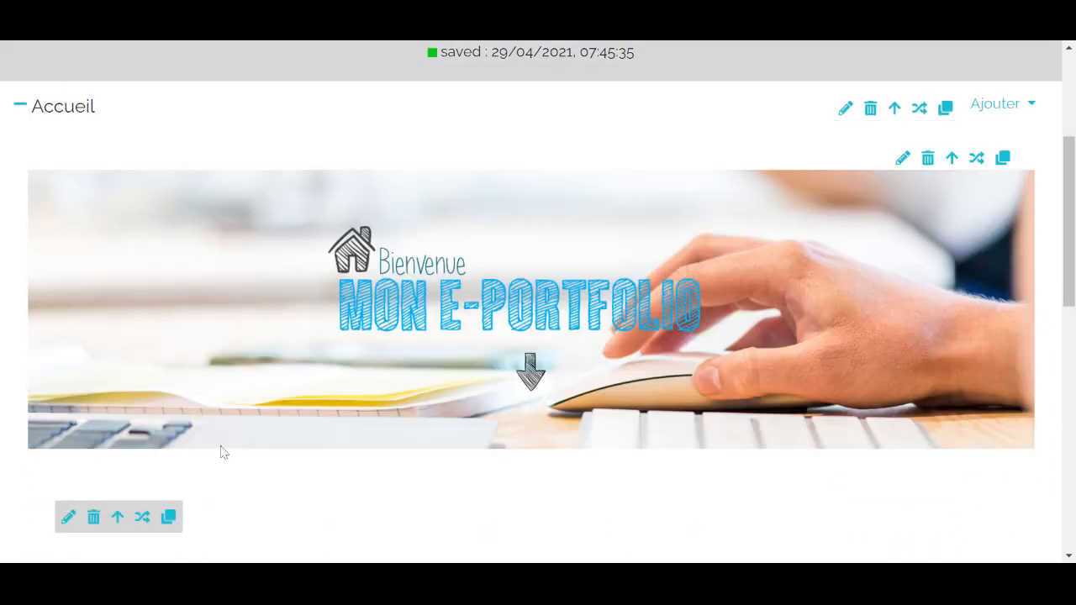
pyautogui.scroll(-2, 222, 451)
pyautogui.scroll(1, 494, 343)
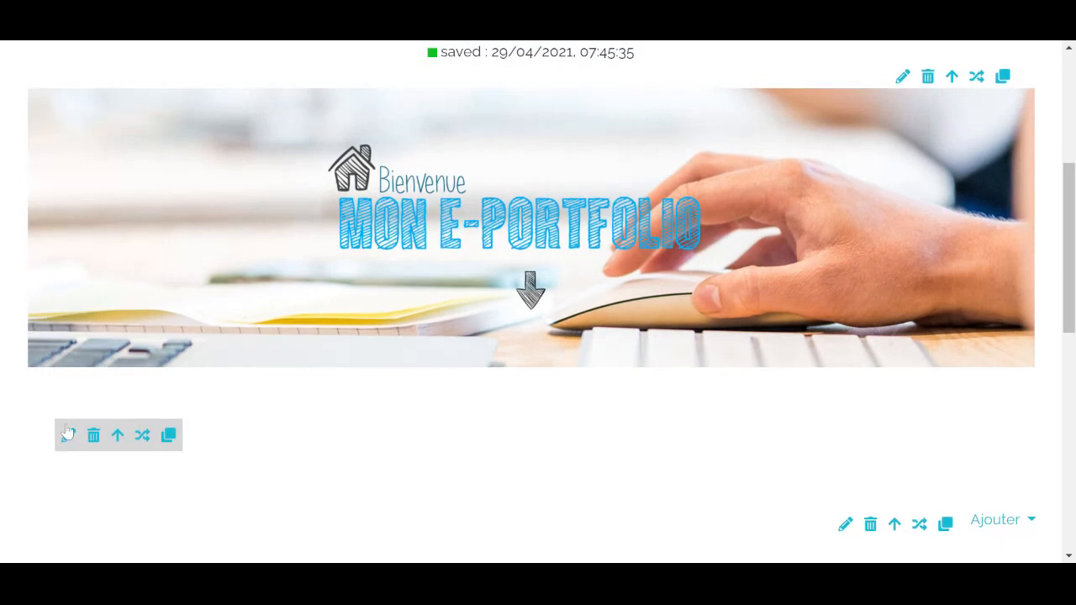
pyautogui.scroll(3, 416, 450)
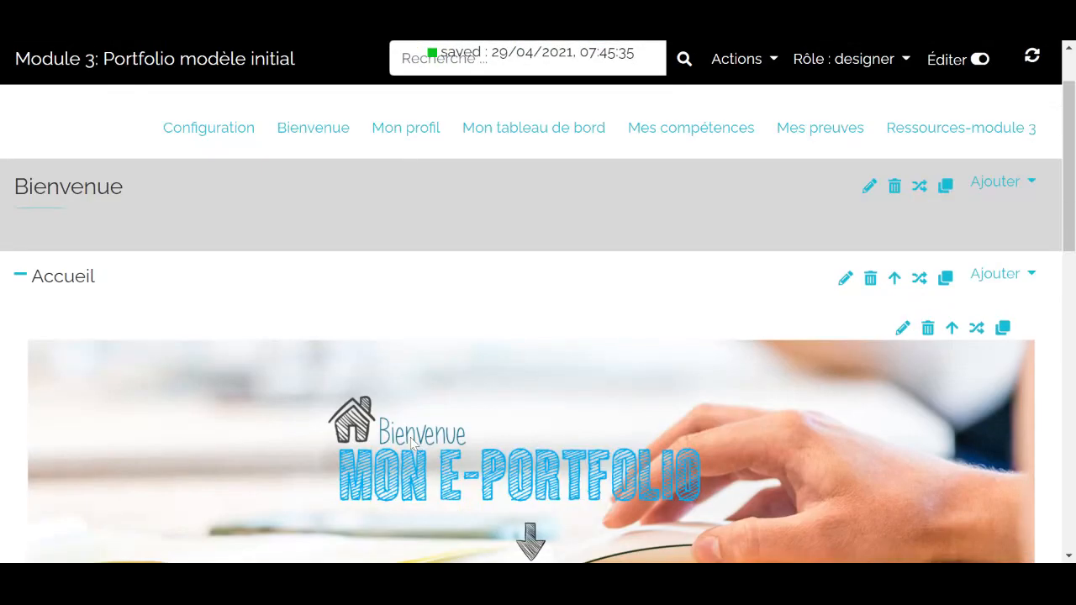
pyautogui.click(904, 332)
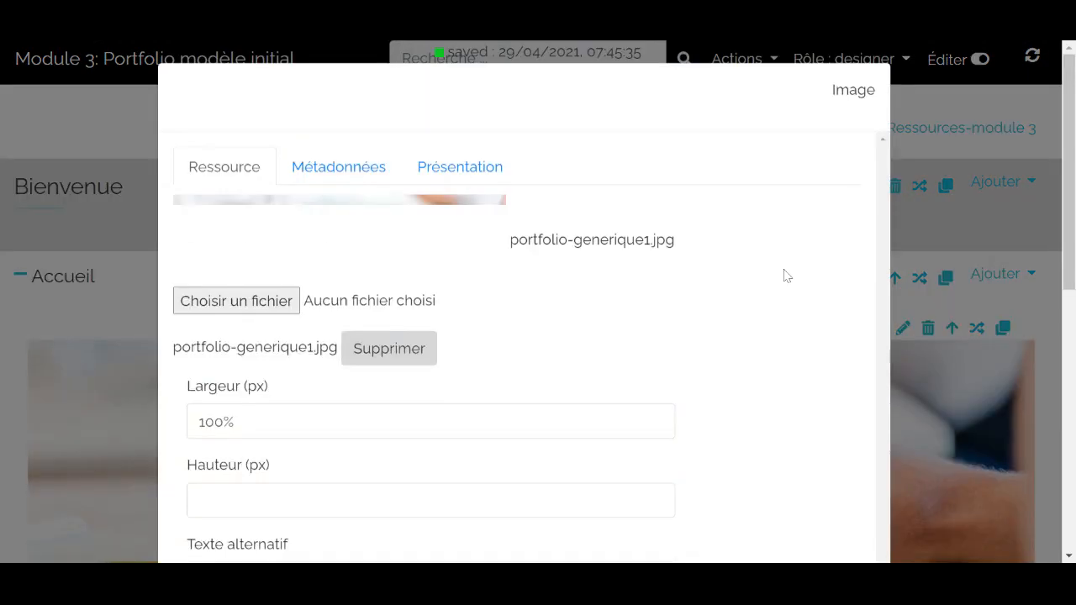
pyautogui.click(454, 178)
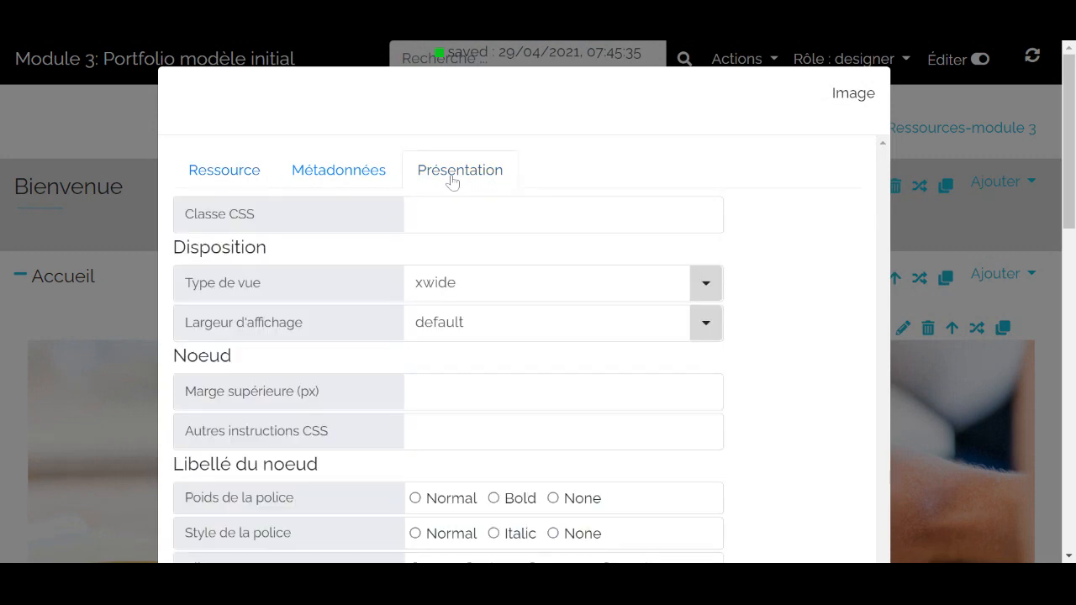
pyautogui.click(702, 328)
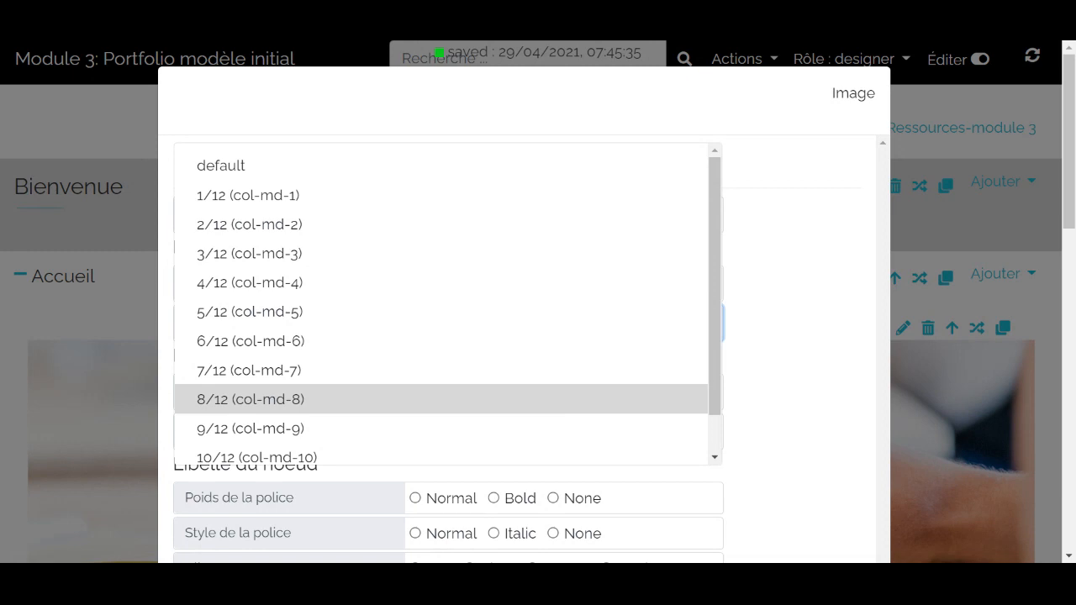
pyautogui.click(572, 404)
pyautogui.click(1029, 328)
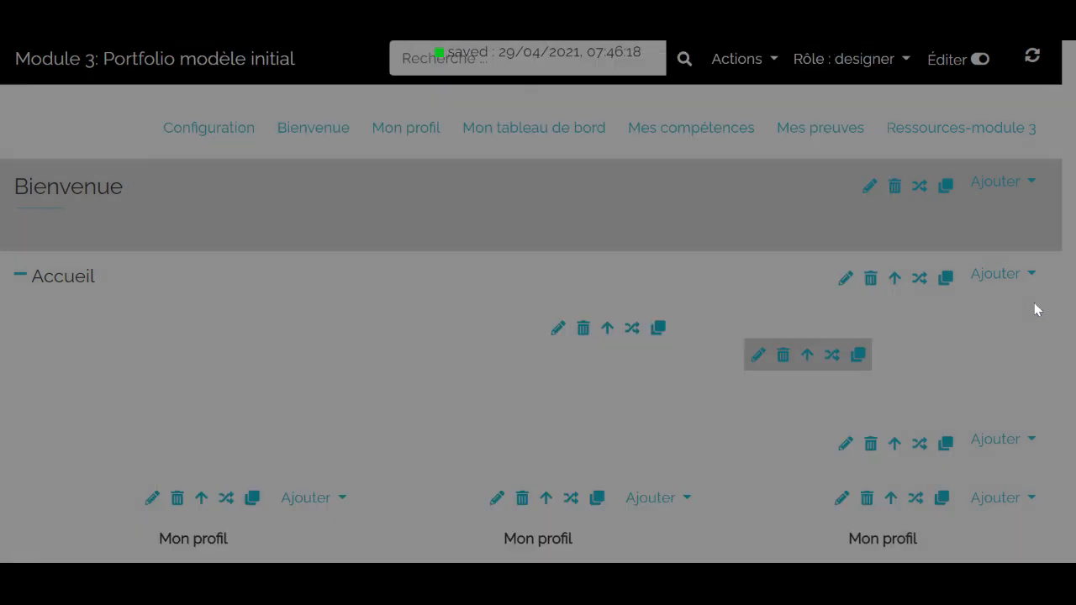
# Step: Set the Texte long resource beside the banner to a display width of 4/12 (col-md-4) and the xwide view type
pyautogui.scroll(-1, 833, 326)
pyautogui.scroll(-1, 828, 325)
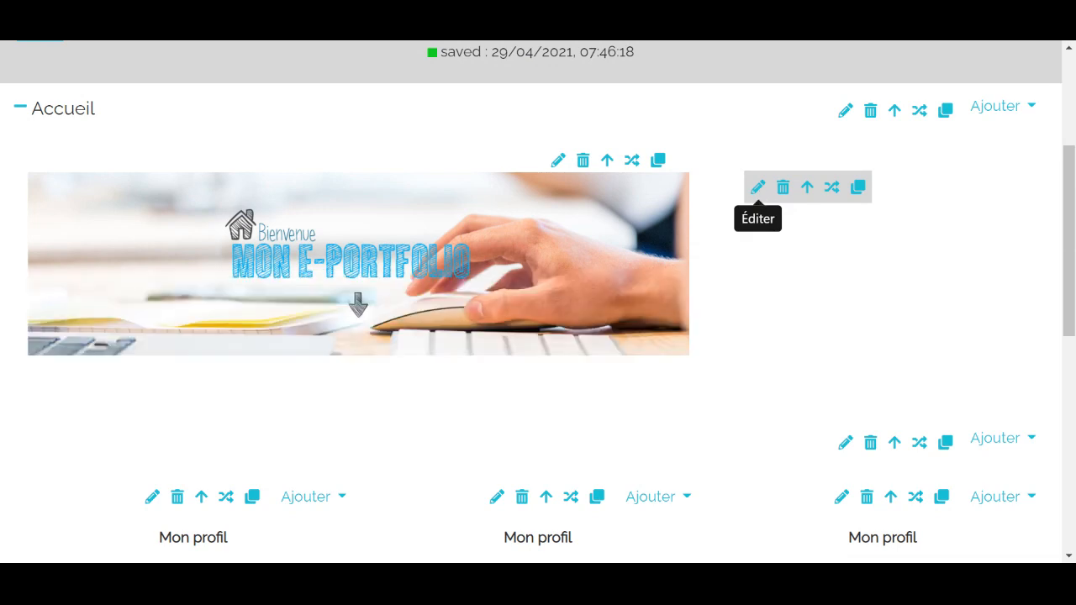
pyautogui.click(757, 189)
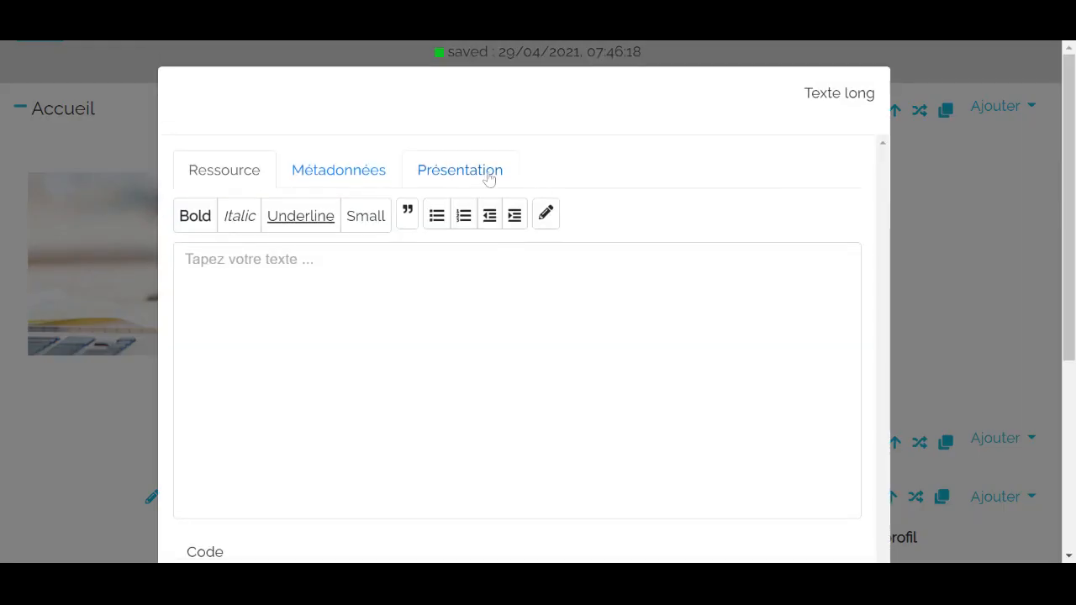
pyautogui.click(468, 179)
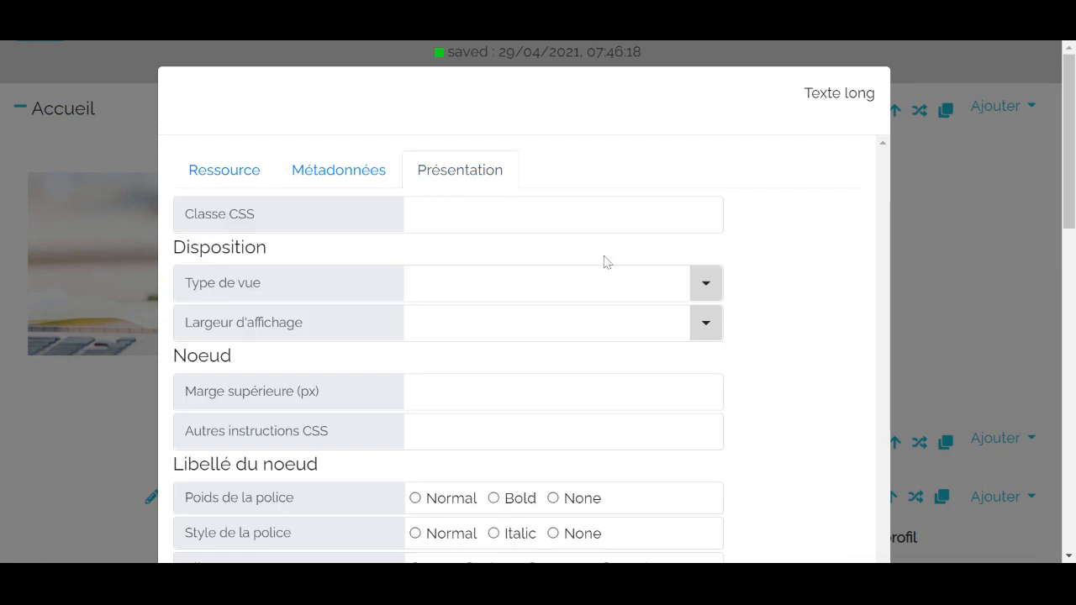
pyautogui.click(711, 328)
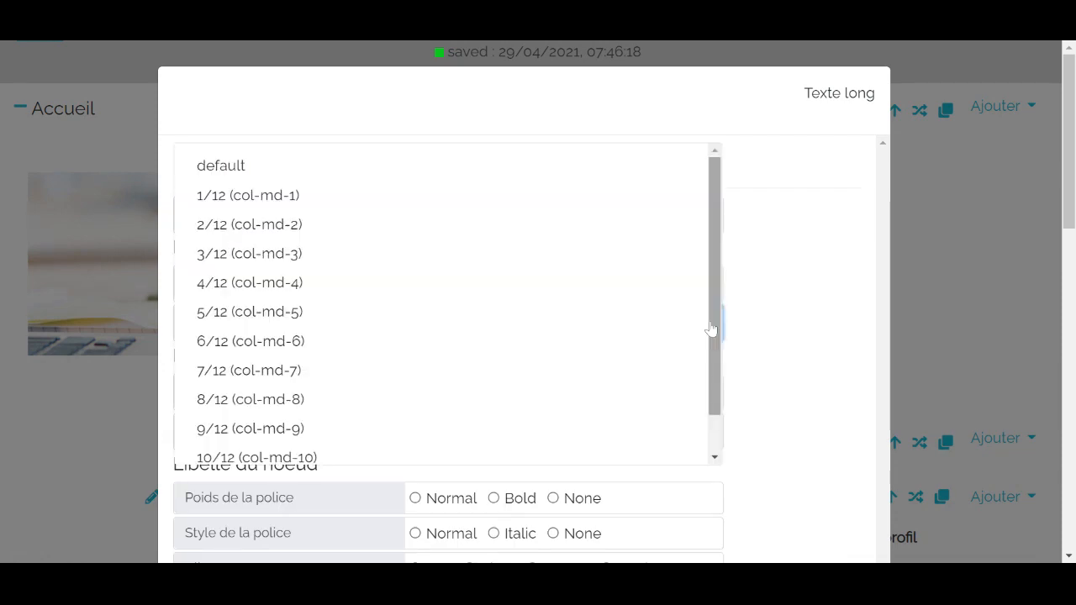
pyautogui.click(557, 289)
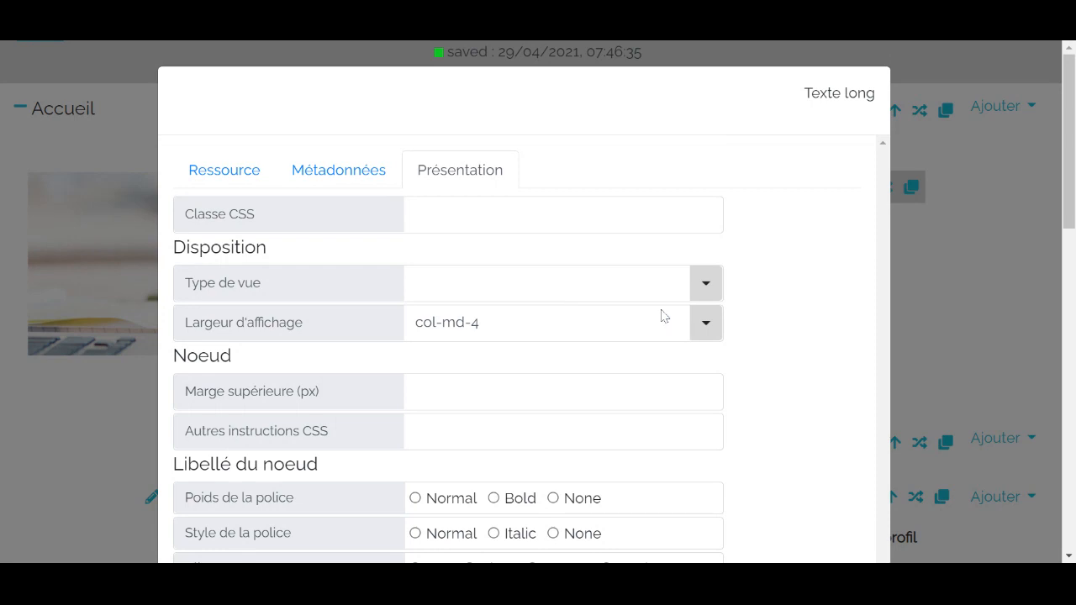
pyautogui.scroll(-1, 664, 315)
pyautogui.scroll(1, 656, 312)
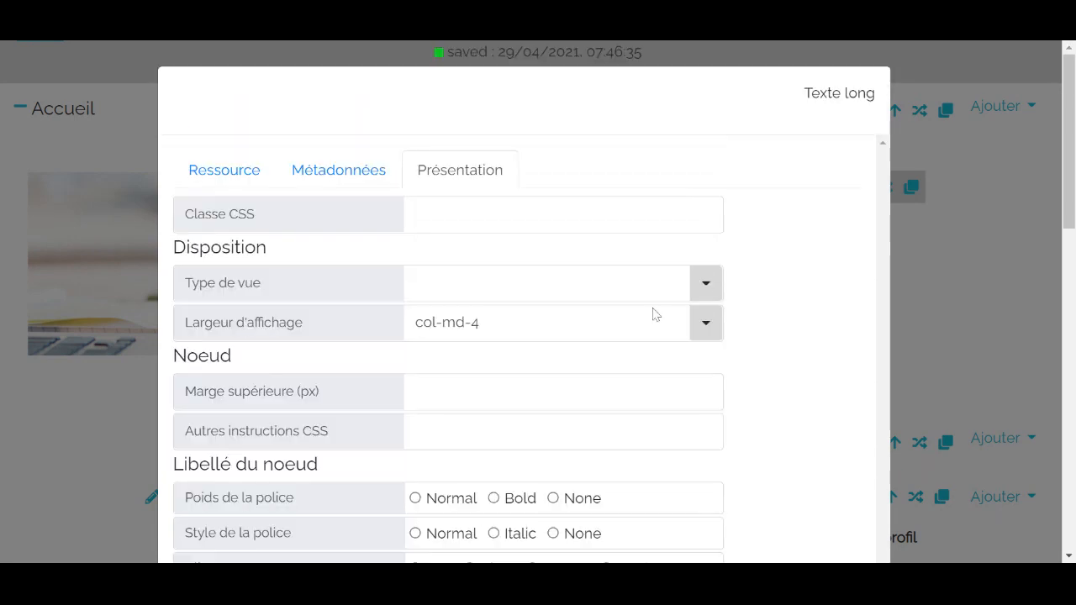
pyautogui.click(709, 283)
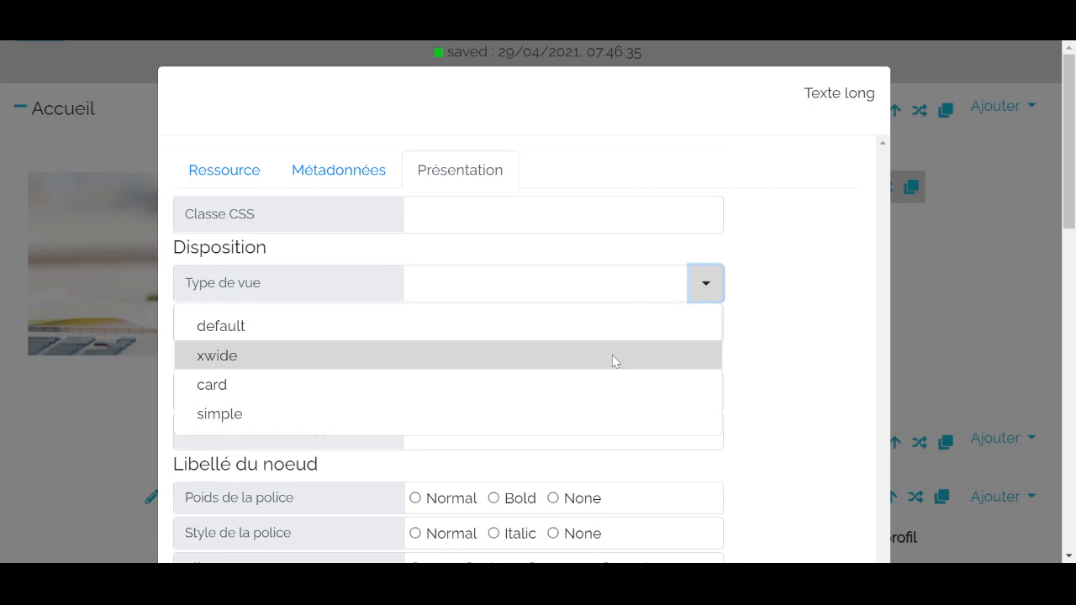
pyautogui.click(613, 354)
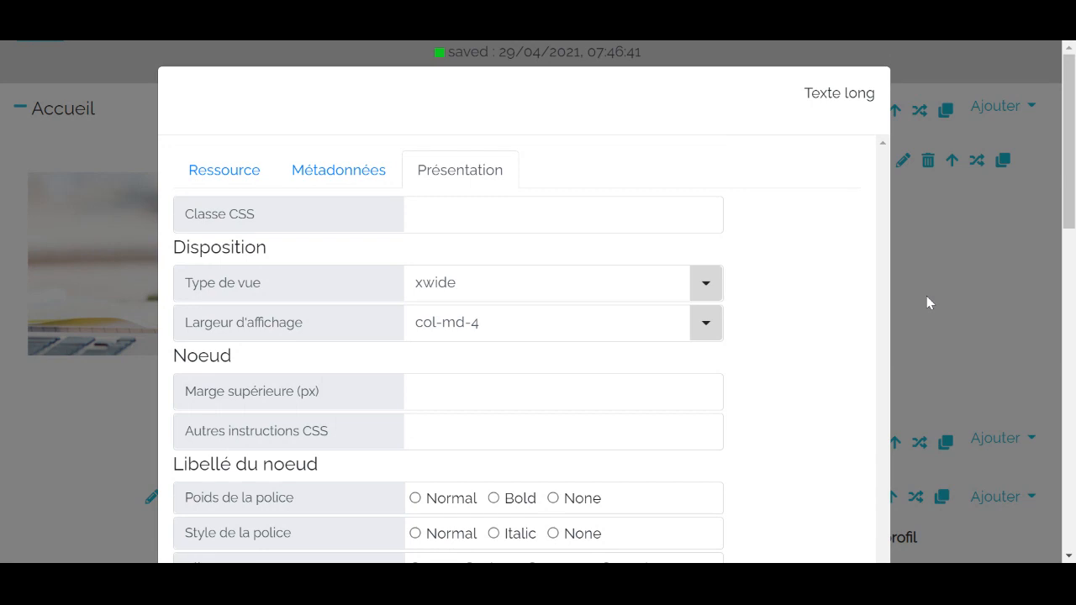
pyautogui.click(986, 261)
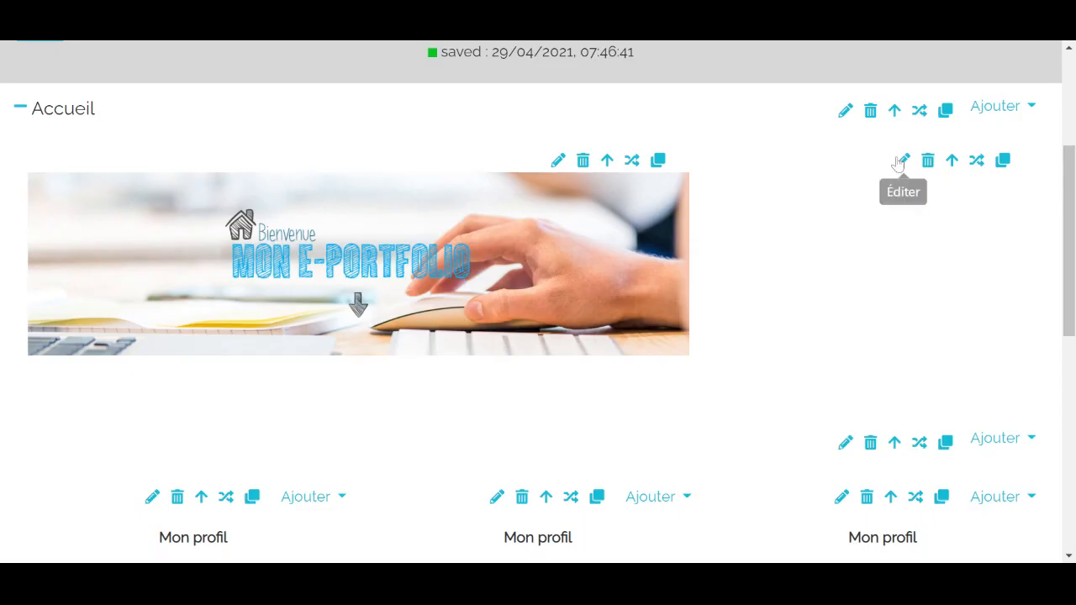
# Step: Enter "Votre e-Portfolio" as the content of the Texte long resource beside the banner
pyautogui.click(903, 161)
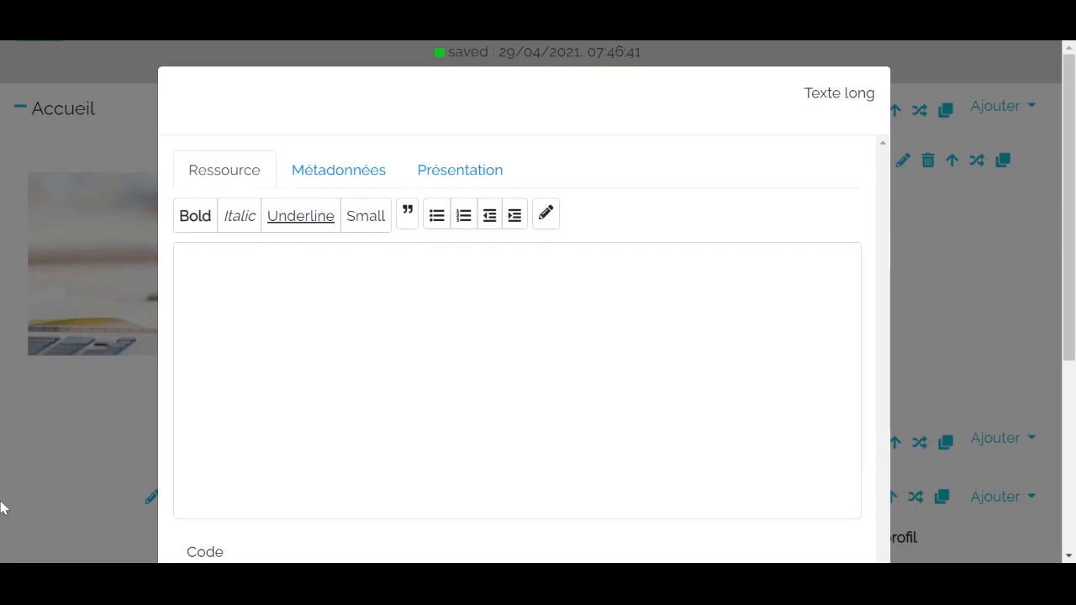
pyautogui.write('Votre e-Port')
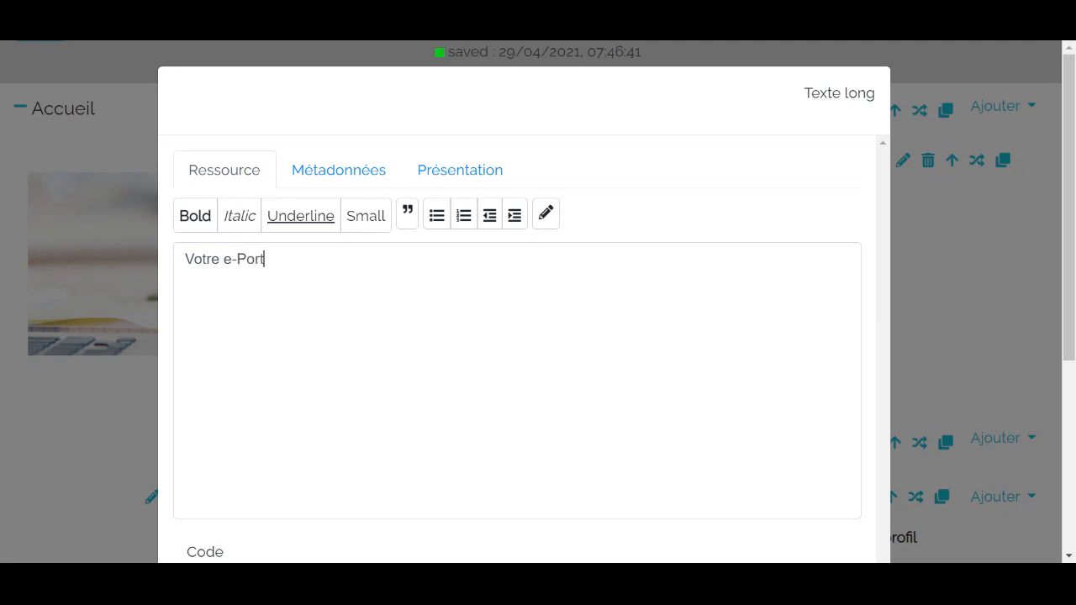
pyautogui.write('folio')
# Step: Format the resource text of the Texte long as bold and centred with a font size of 120%
pyautogui.click(463, 177)
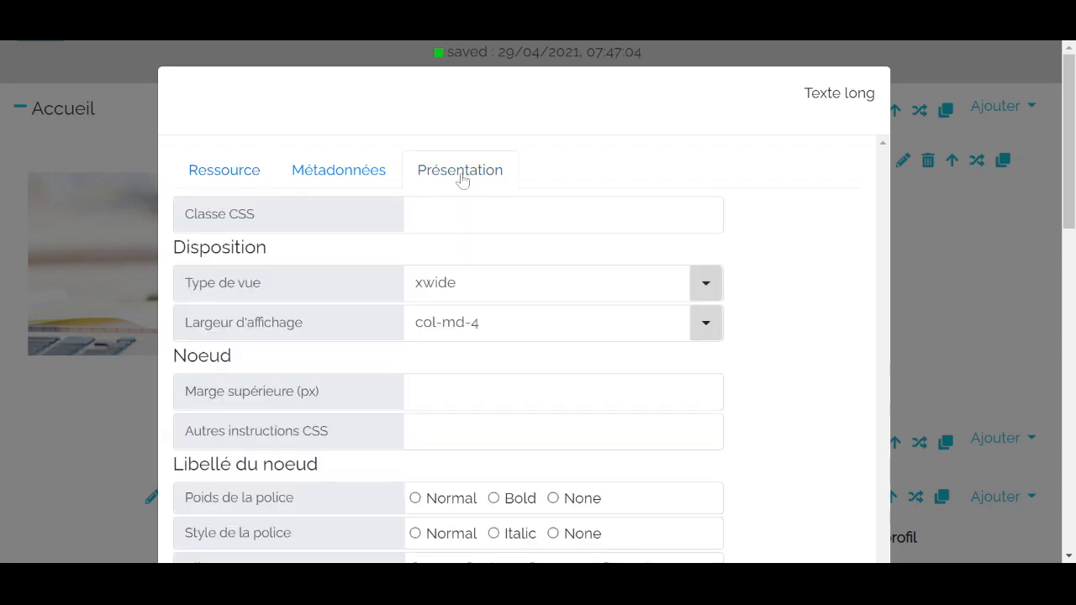
pyautogui.scroll(-2, 531, 273)
pyautogui.scroll(-6, 547, 311)
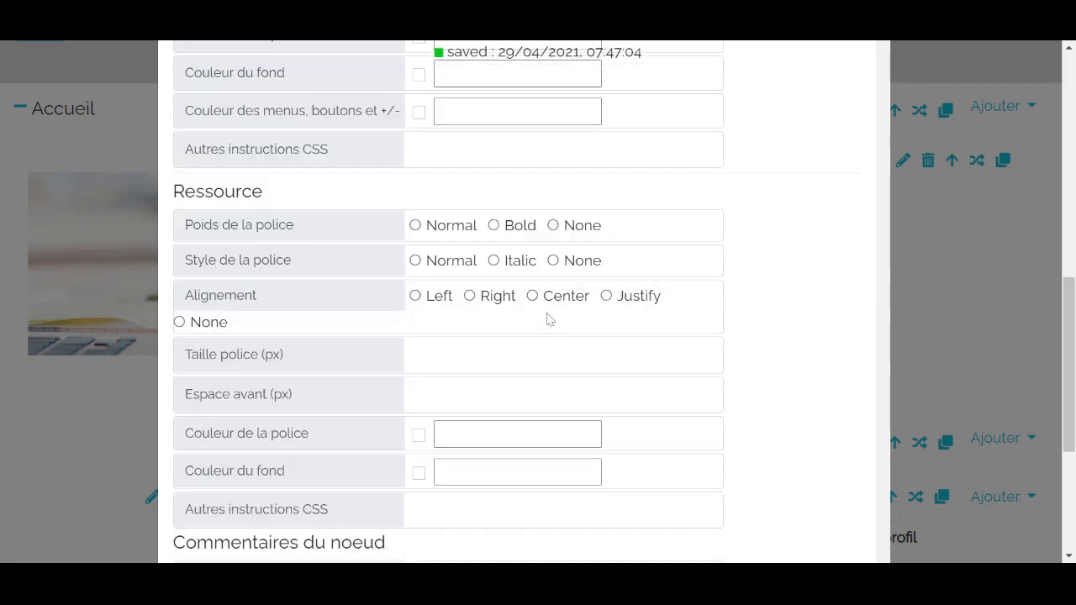
pyautogui.click(494, 226)
pyautogui.click(507, 346)
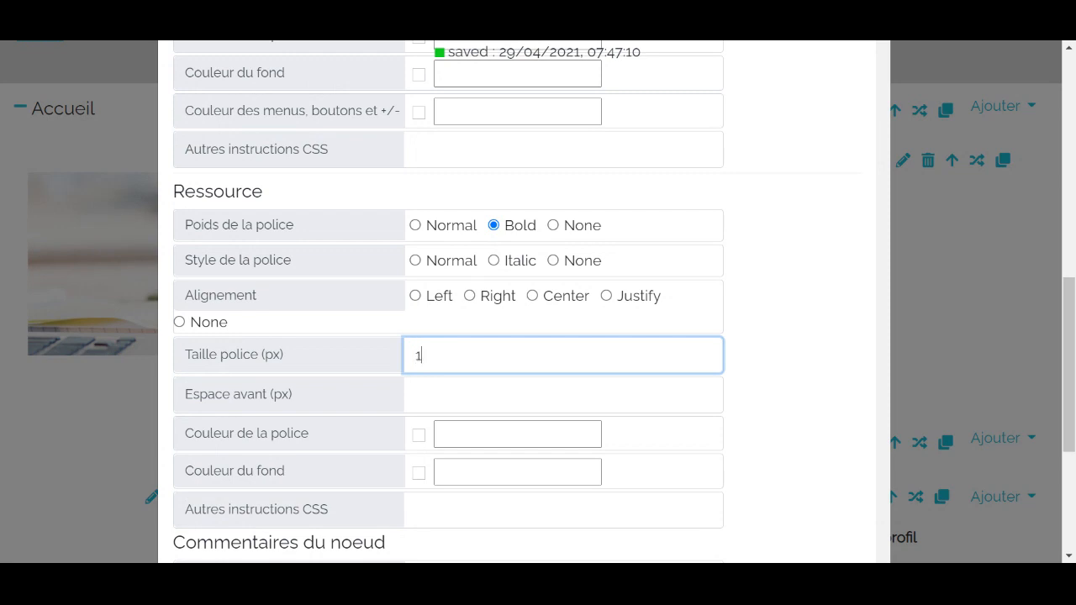
pyautogui.write('120%')
pyautogui.click(531, 297)
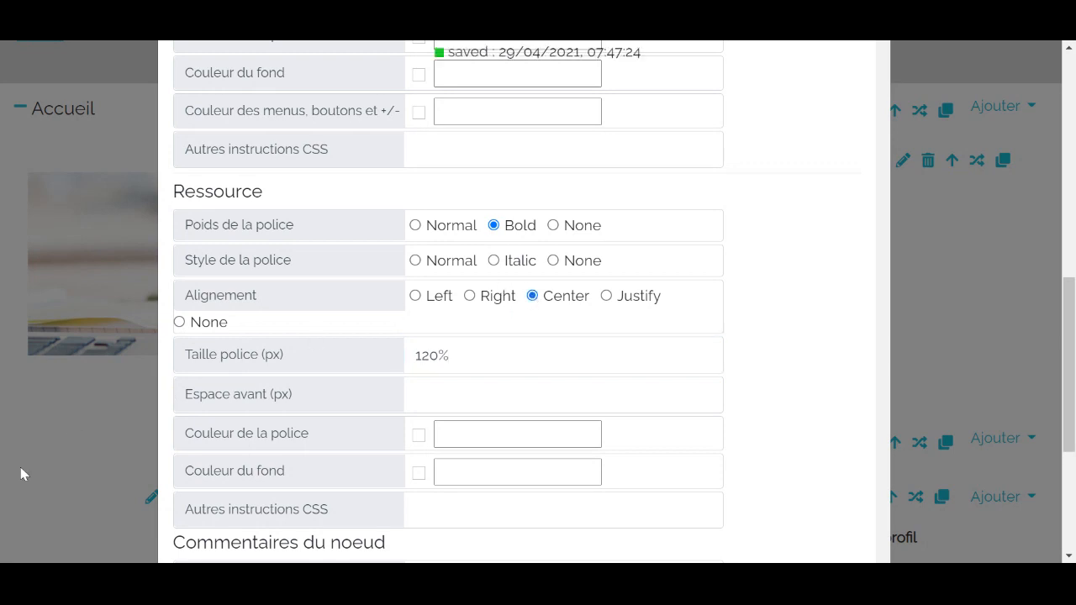
pyautogui.click(65, 449)
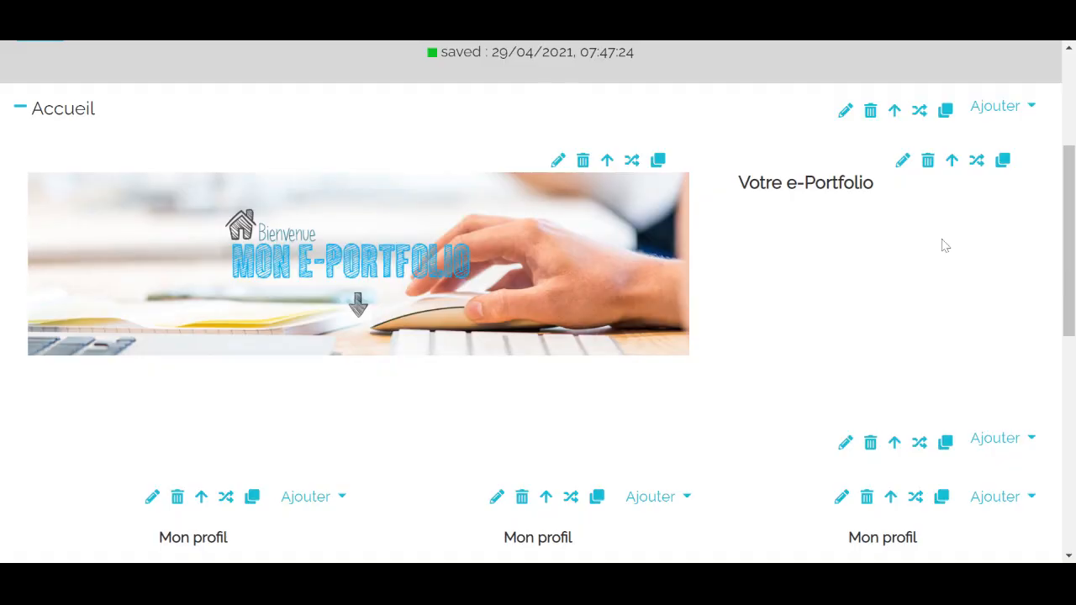
# Step: Insert two line breaks above "Votre e-Portfolio" in the Texte long resource to lower the text
pyautogui.click(902, 161)
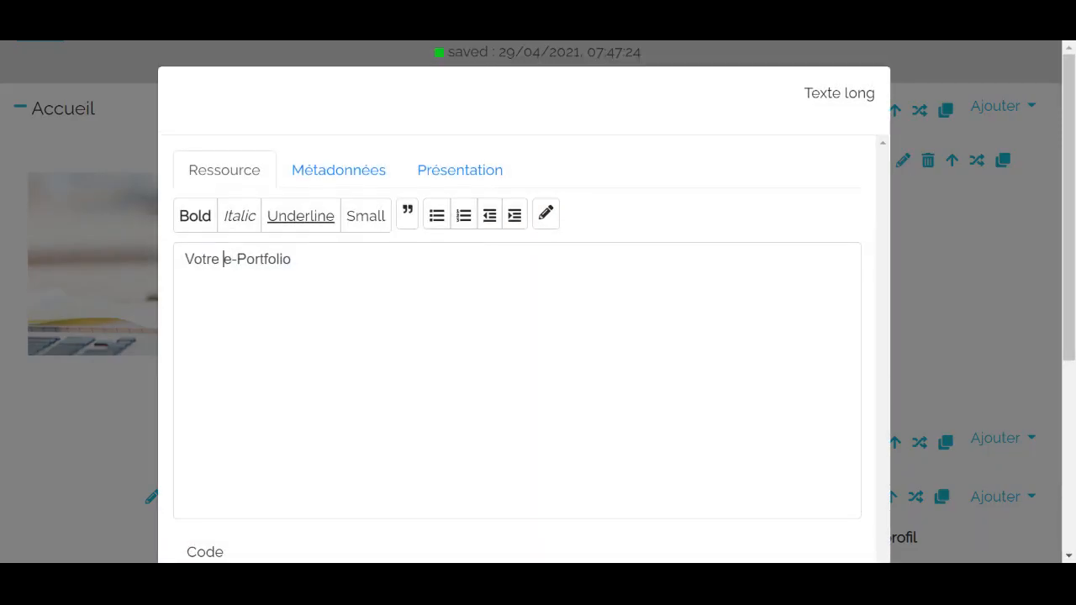
pyautogui.press('Return')
pyautogui.press('Return')
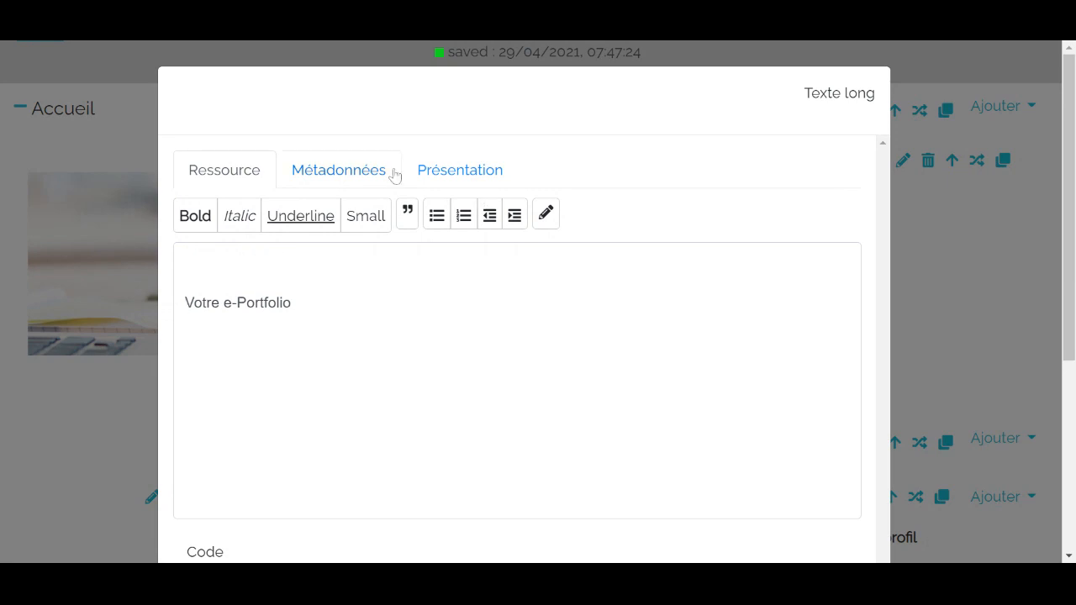
# Step: Set the font size of the resource text in the Texte long beside the banner to 180%
pyautogui.click(457, 171)
pyautogui.scroll(-3, 482, 309)
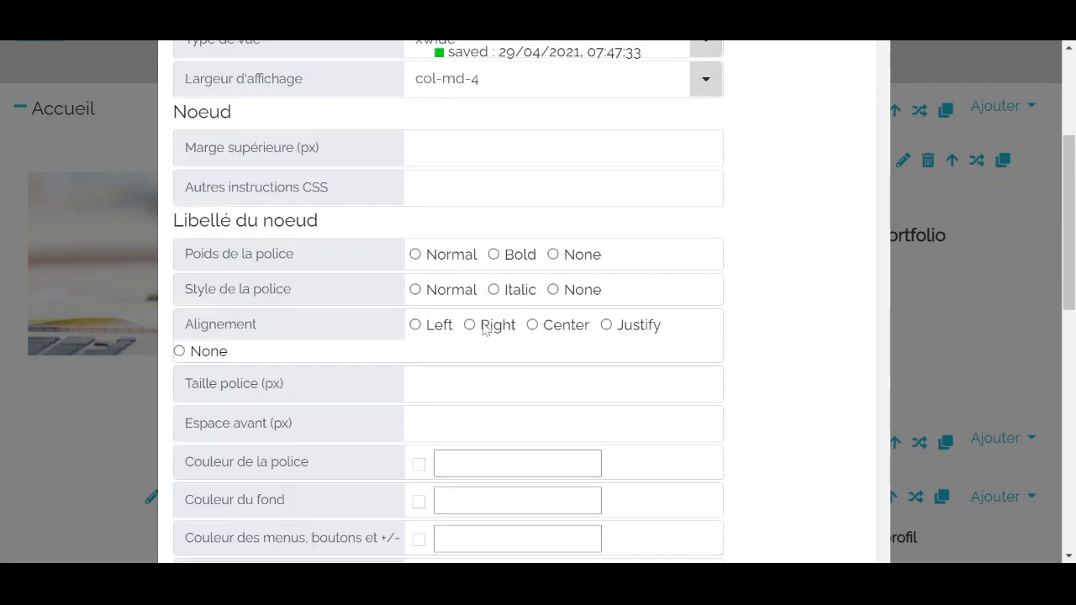
pyautogui.scroll(-5, 483, 328)
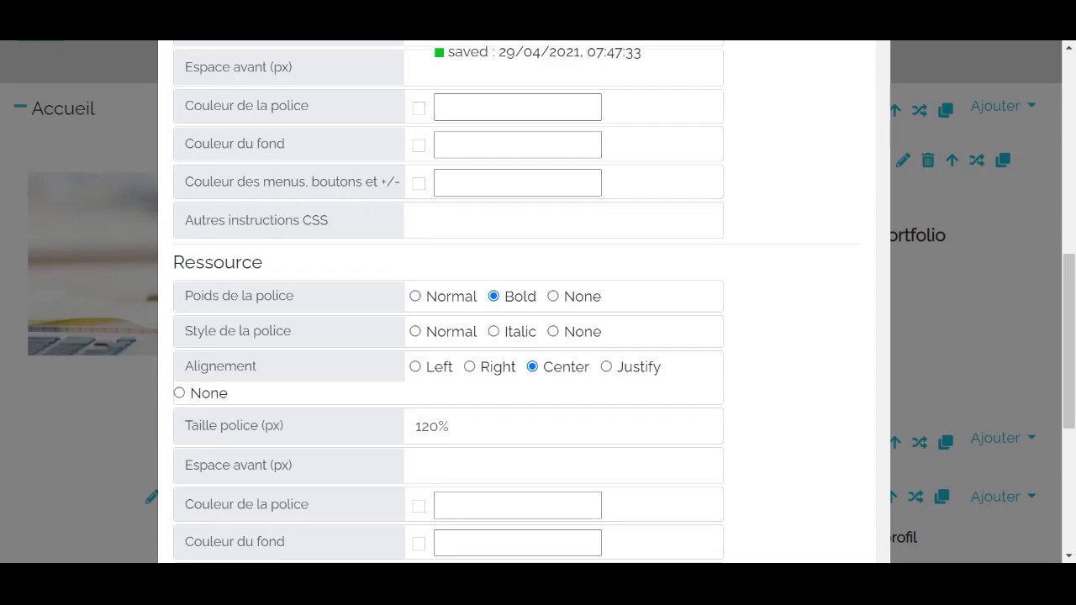
pyautogui.click(443, 356)
pyautogui.write('12')
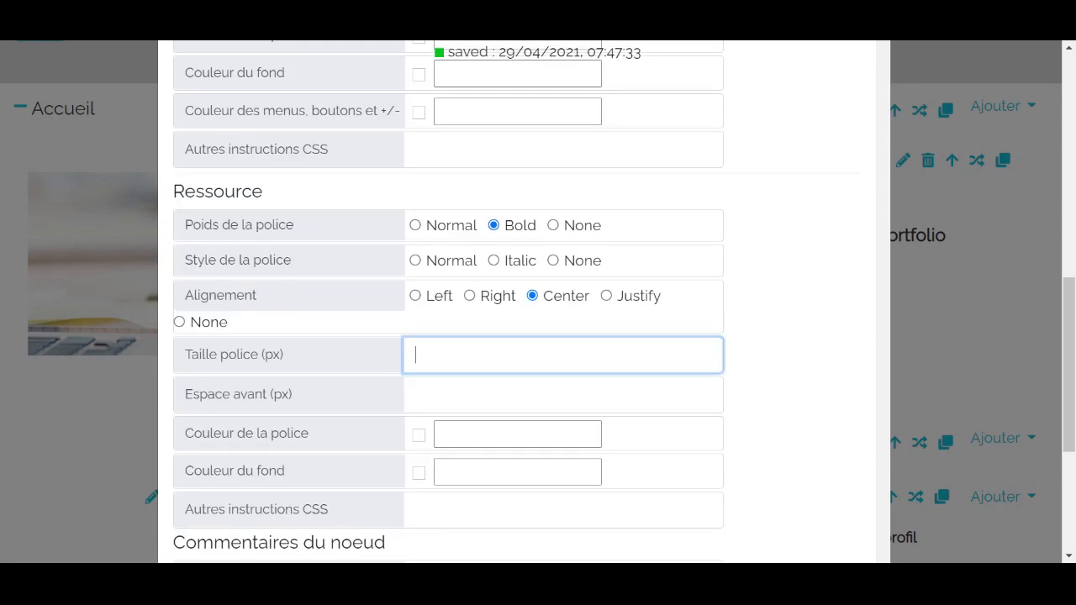
pyautogui.write('80%')
pyautogui.click(996, 352)
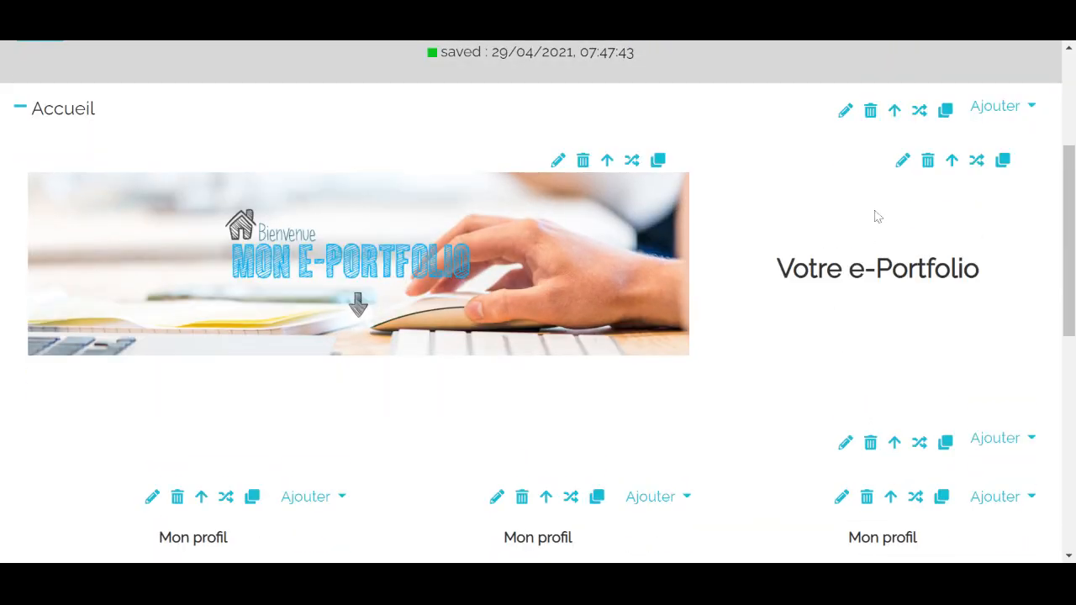
# Step: Give the resource of the "Votre e-Portfolio" Texte long the light blue background colour #c6d9f0
pyautogui.click(902, 160)
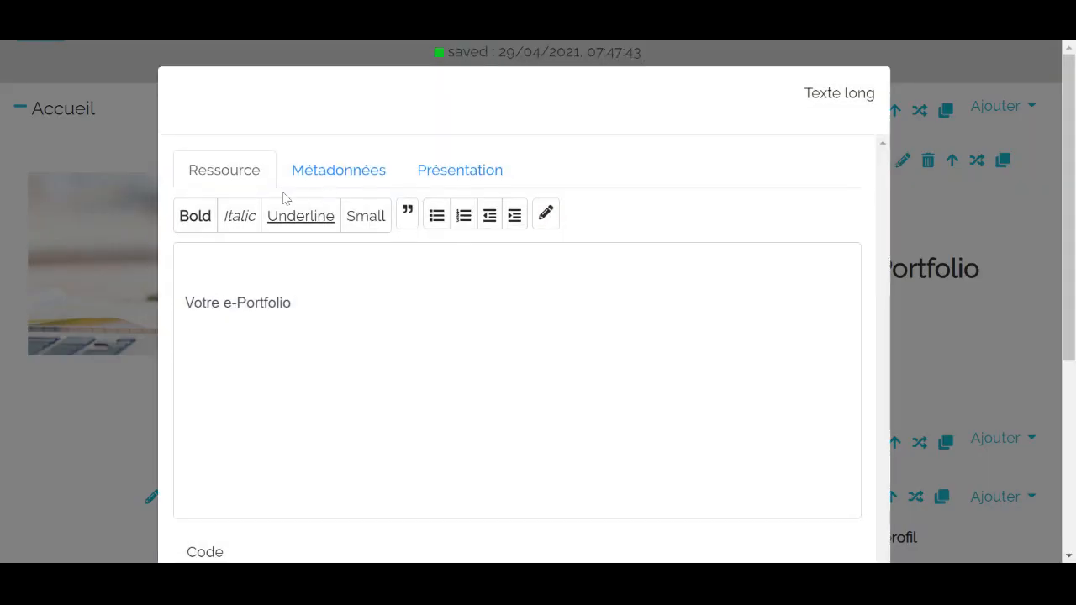
pyautogui.click(458, 174)
pyautogui.scroll(-5, 459, 182)
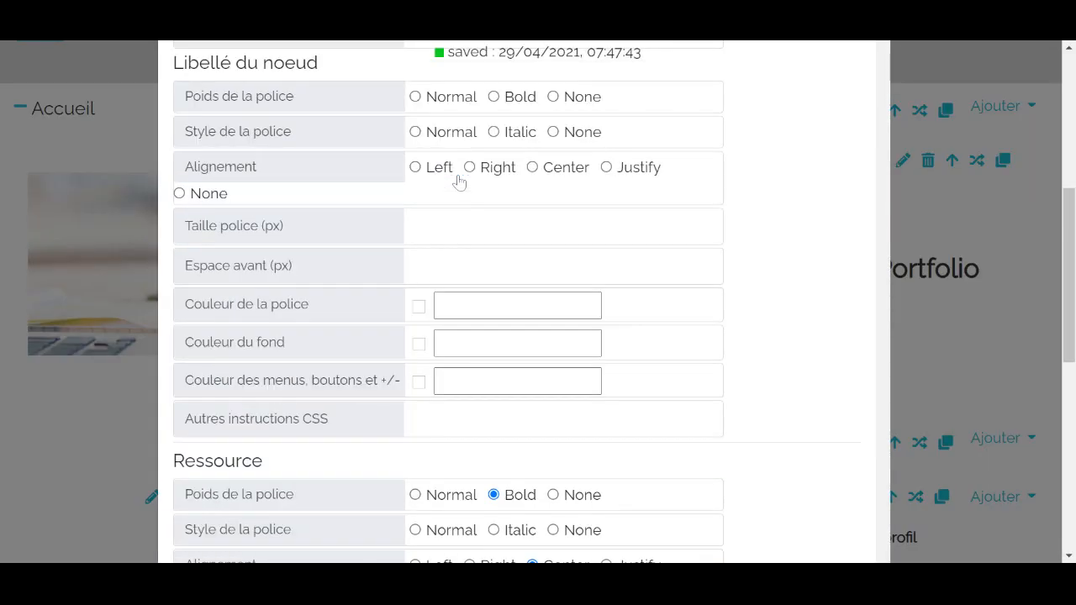
pyautogui.scroll(-5, 459, 185)
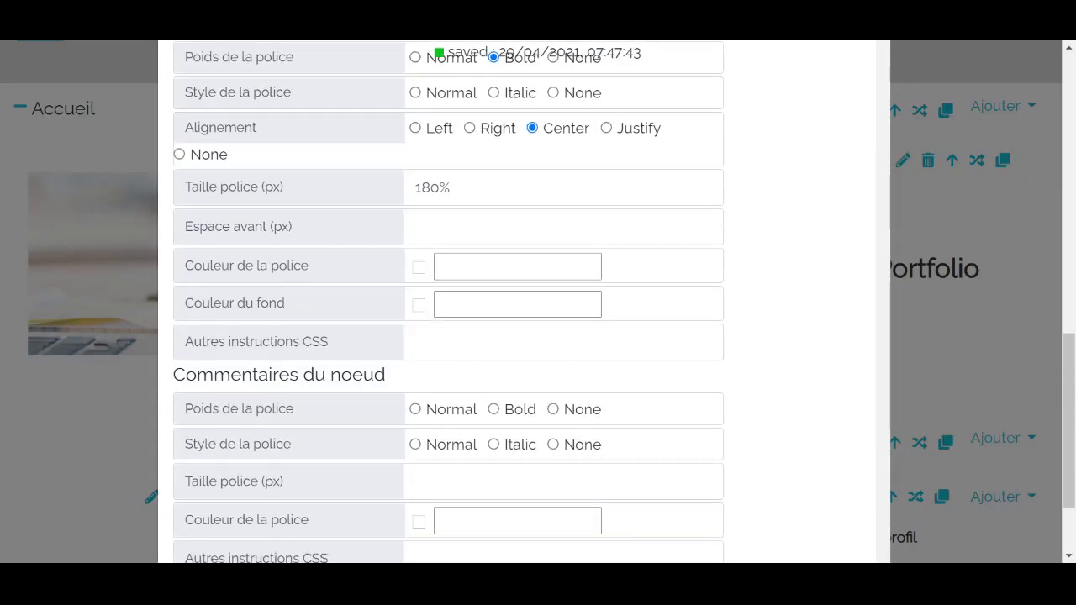
pyautogui.click(484, 297)
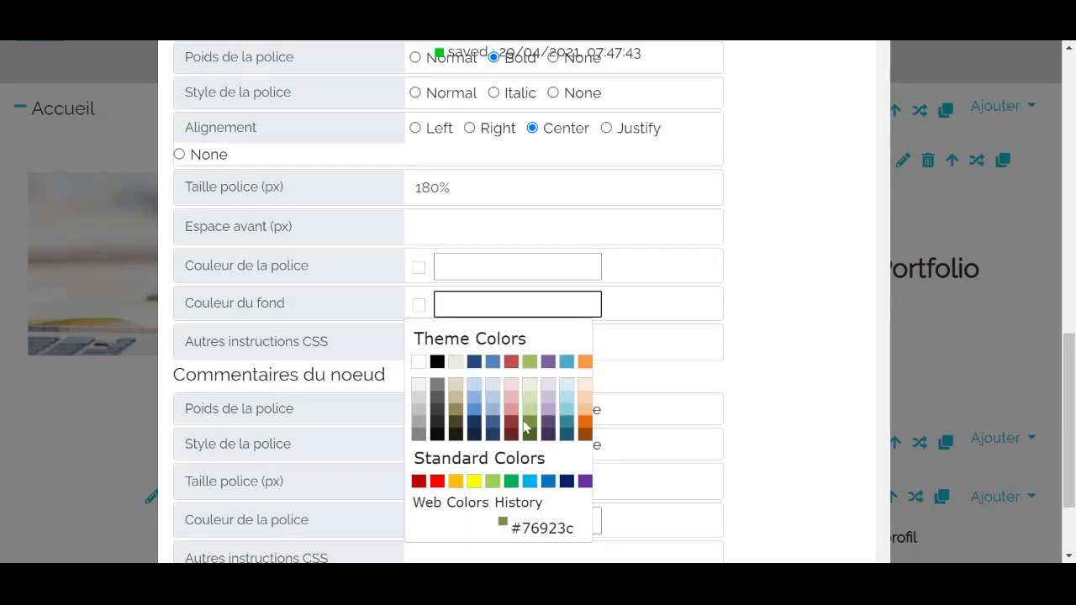
pyautogui.click(475, 389)
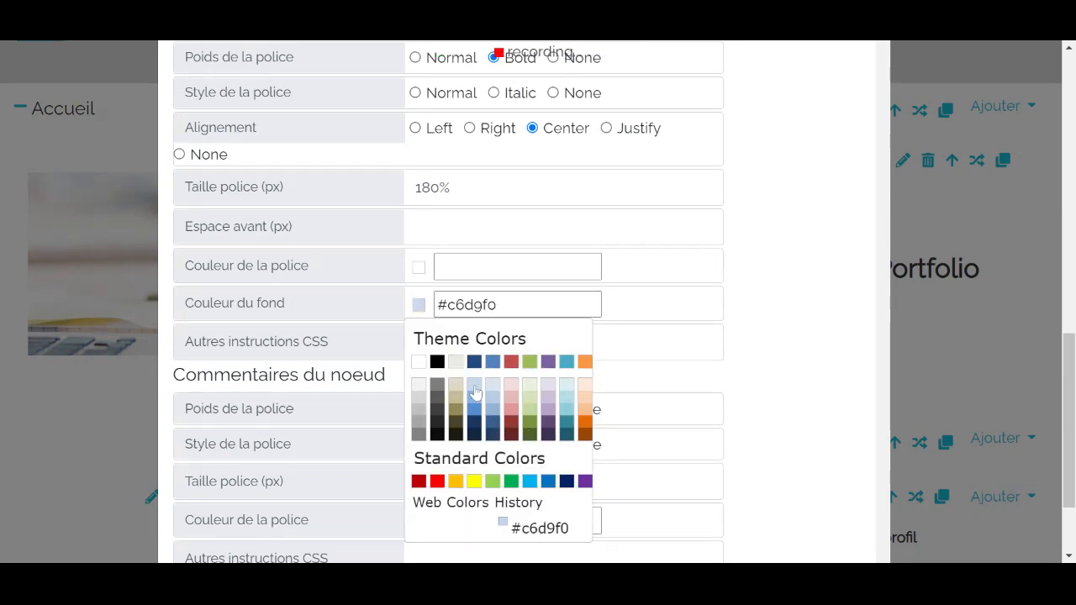
pyautogui.click(593, 391)
pyautogui.click(980, 374)
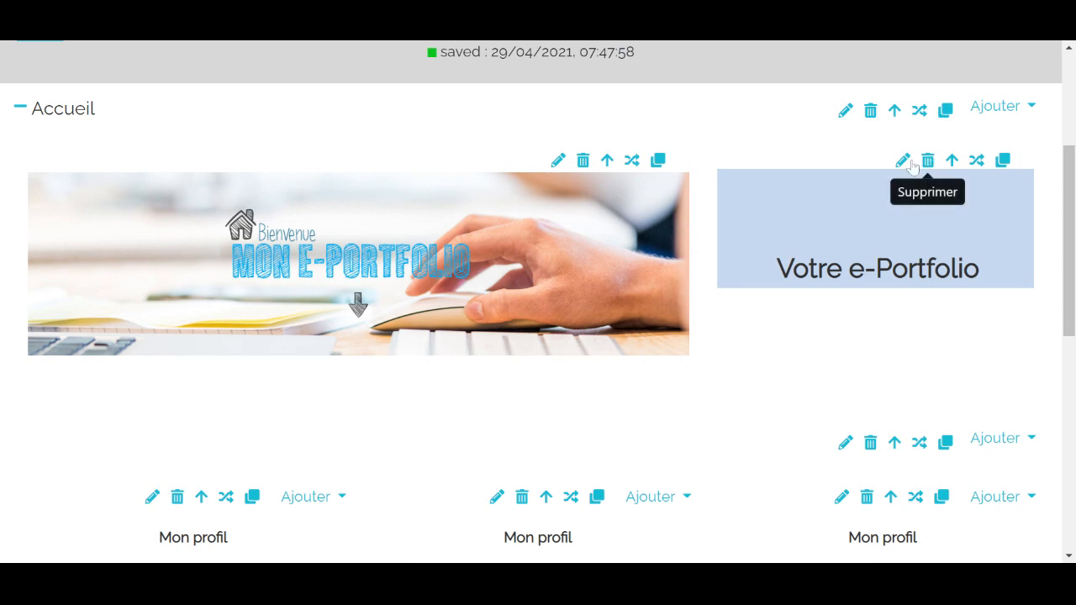
# Step: Review the content display type in the presentation settings of the Accueil sub-section
pyautogui.scroll(3, 913, 386)
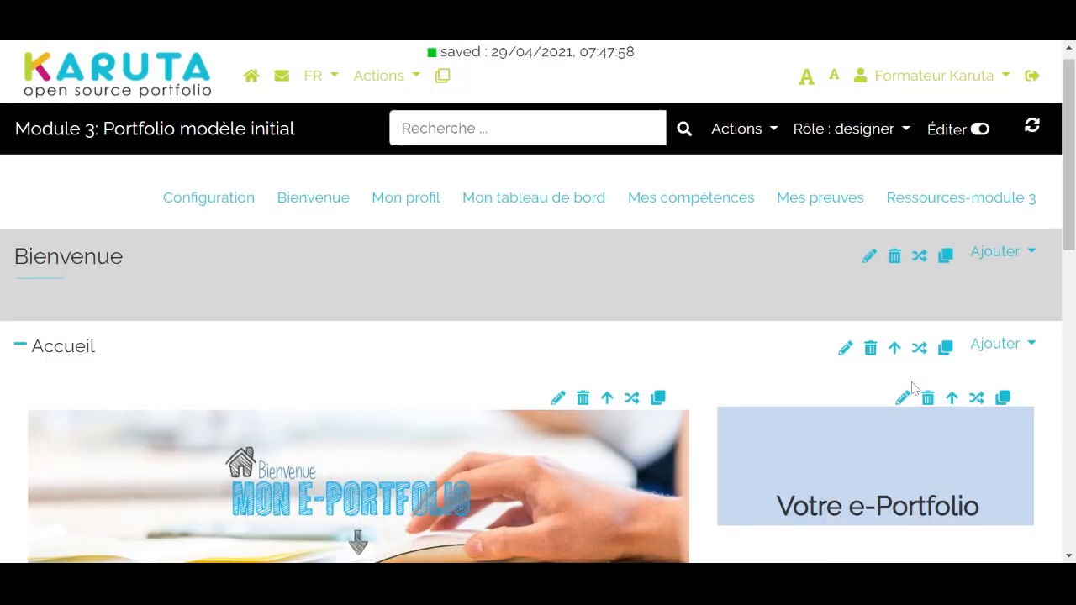
pyautogui.scroll(-2, 913, 386)
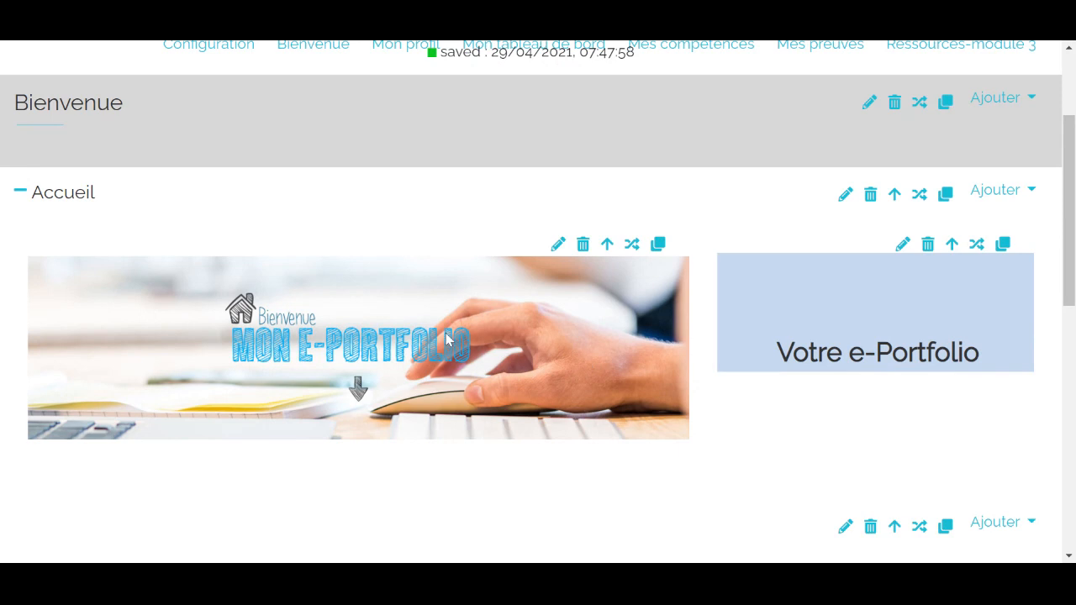
pyautogui.scroll(-1, 445, 336)
pyautogui.scroll(1, 445, 337)
pyautogui.click(845, 196)
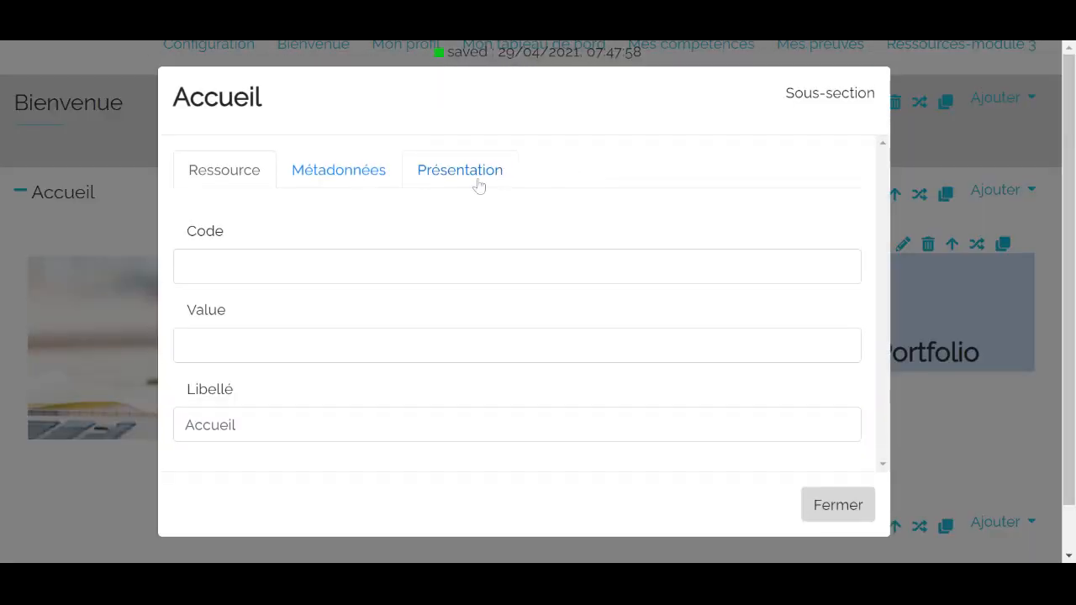
pyautogui.click(468, 175)
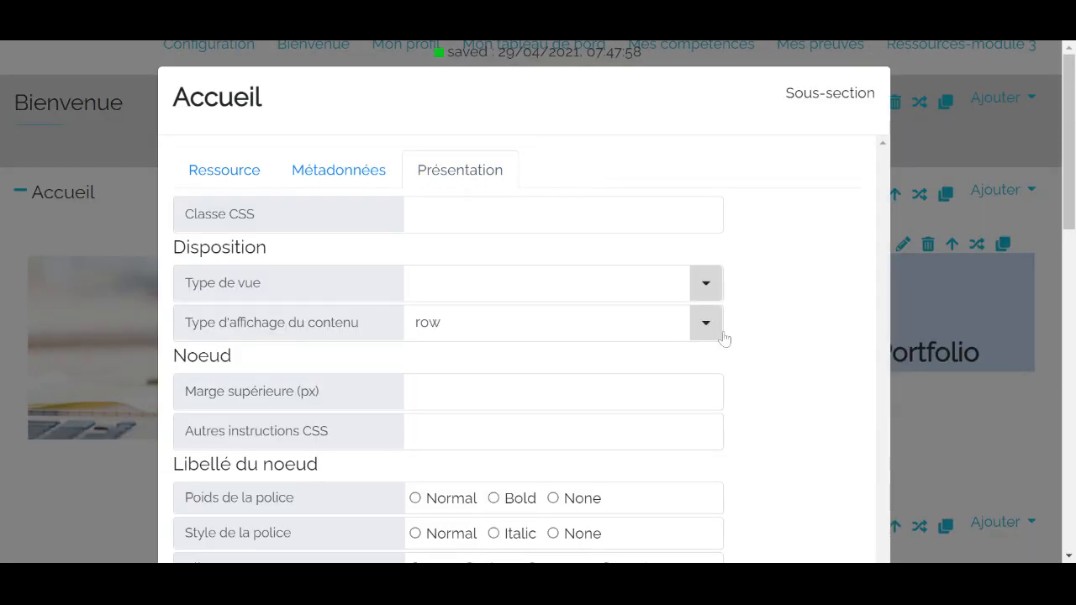
pyautogui.click(1055, 275)
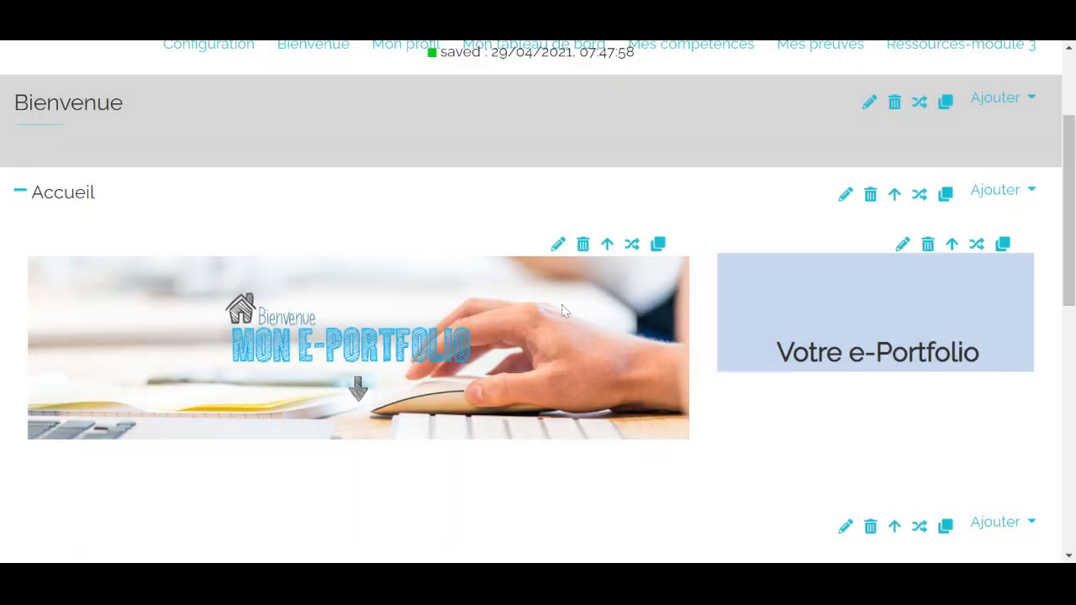
# Step: Choose 8/12 (col-md-8) as the display width of the banner image
pyautogui.click(558, 244)
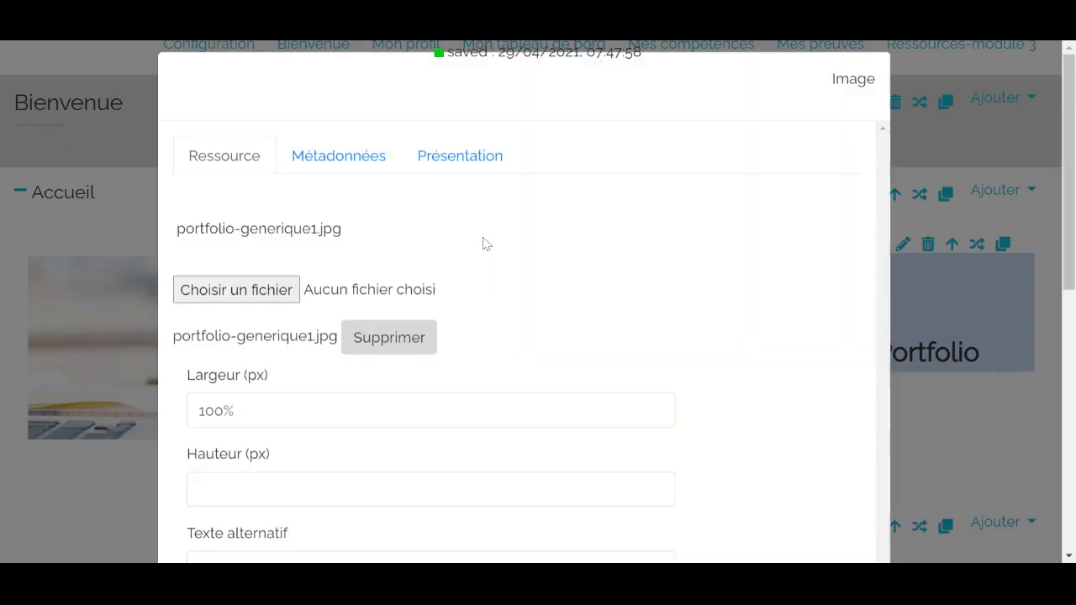
pyautogui.click(459, 171)
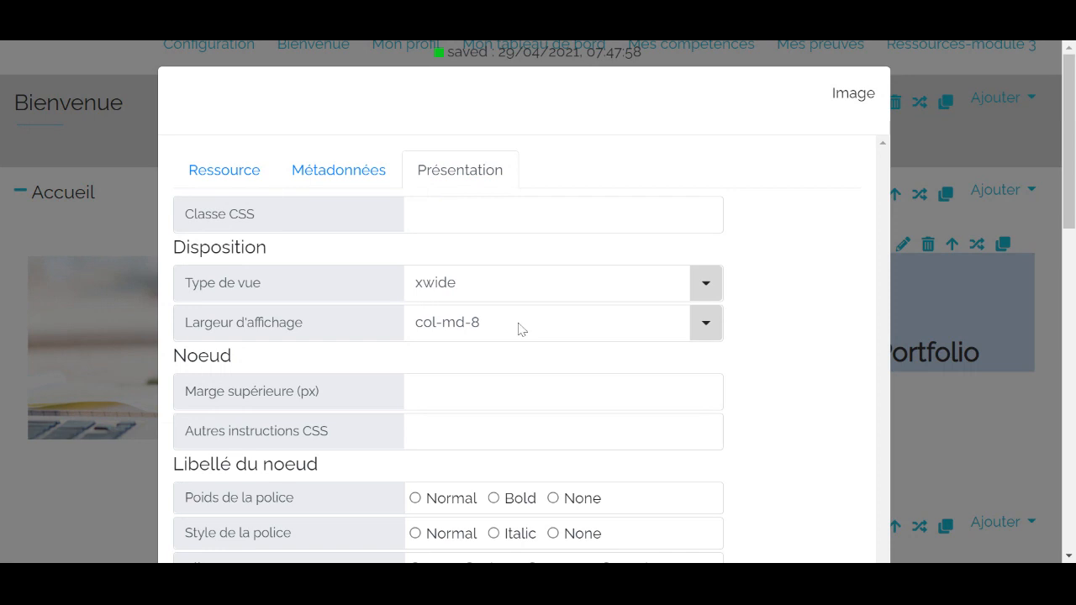
pyautogui.click(711, 323)
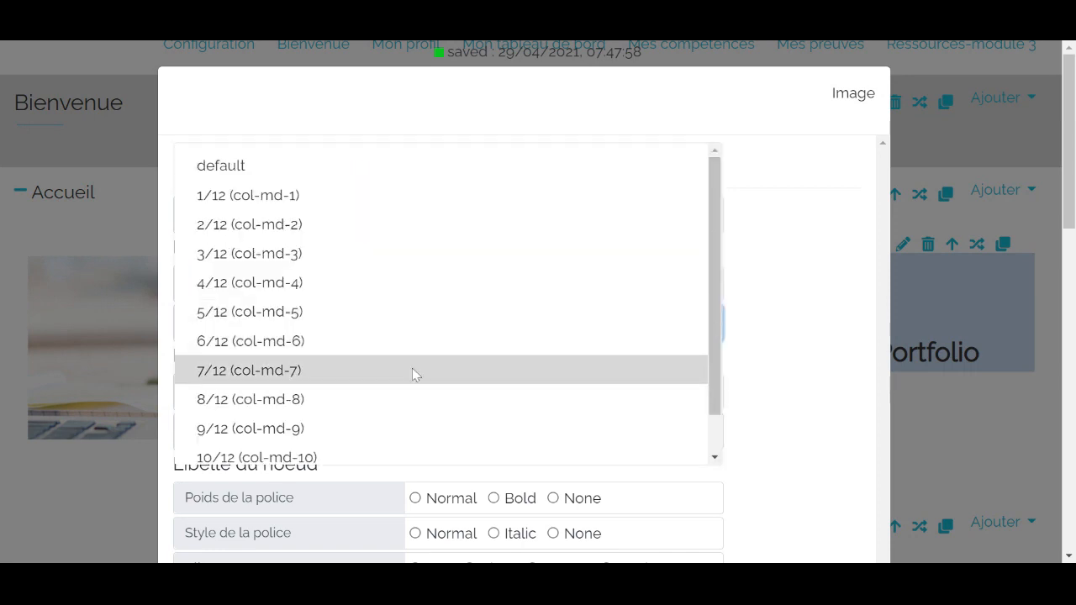
pyautogui.click(417, 399)
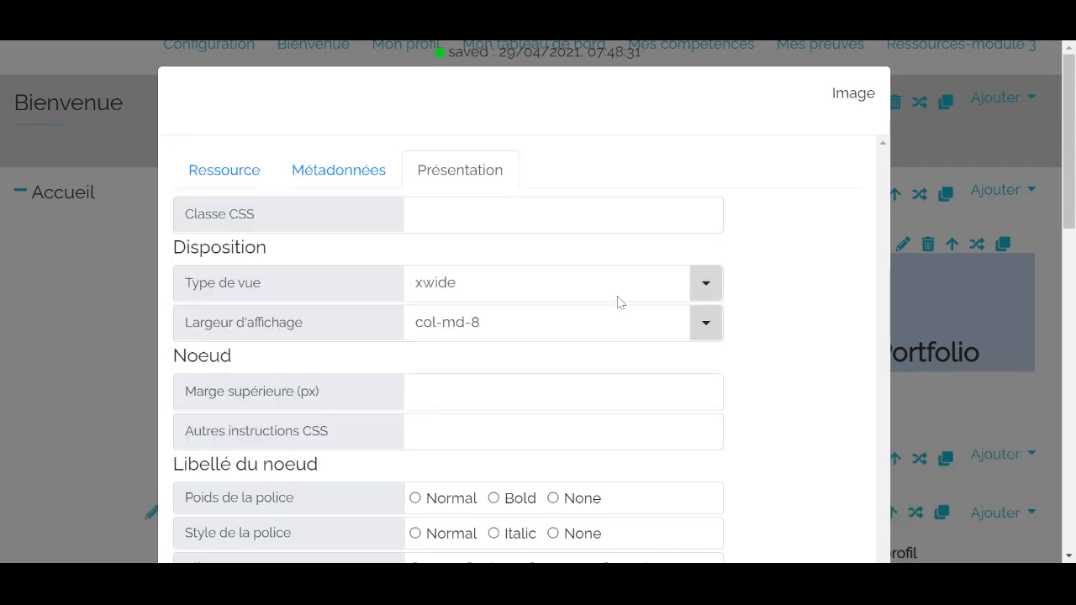
pyautogui.click(984, 153)
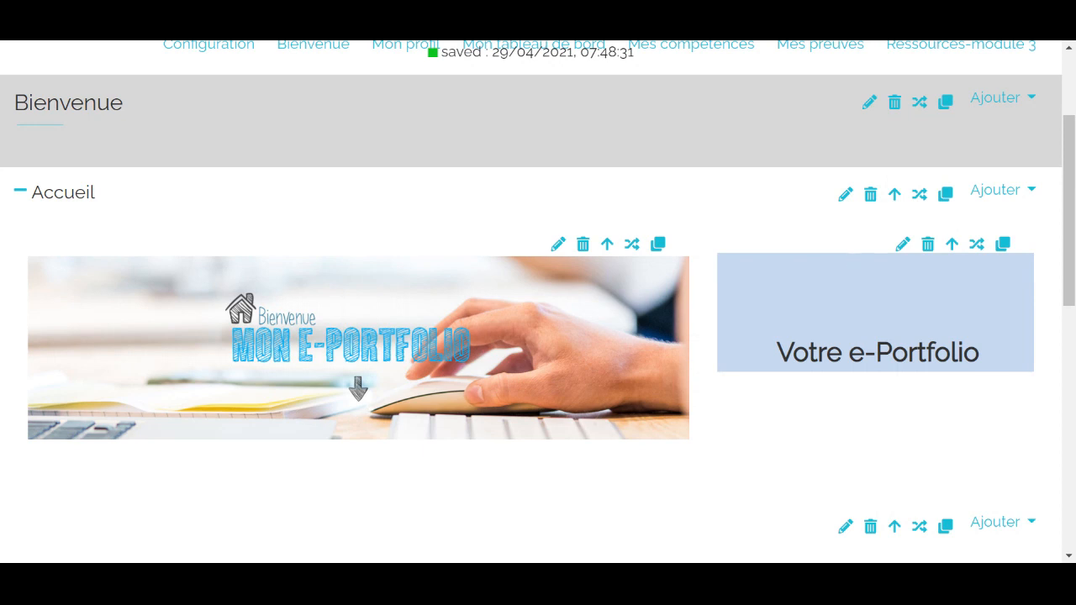
# Step: Move the "Votre e-Portfolio" Texte long ahead of the banner image and clear its resource background colour
pyautogui.click(952, 246)
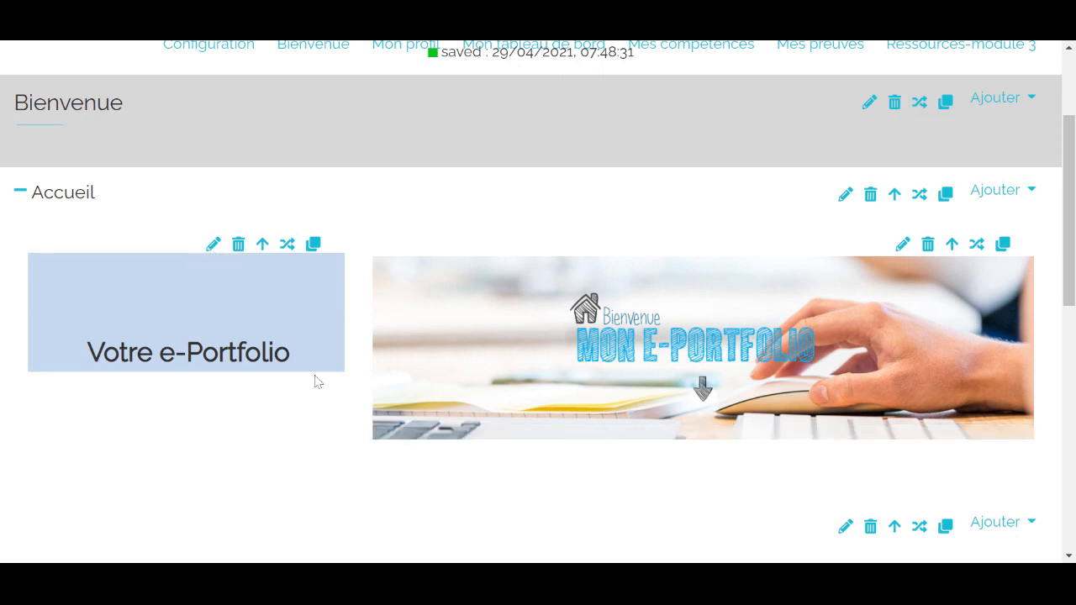
pyautogui.click(214, 245)
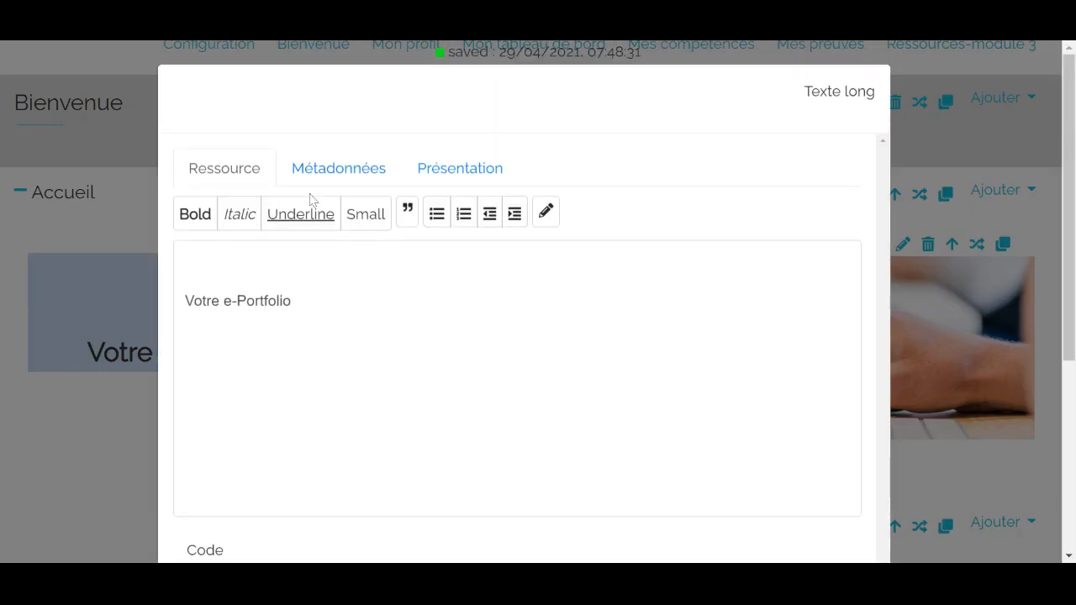
pyautogui.click(475, 171)
pyautogui.scroll(-10, 492, 276)
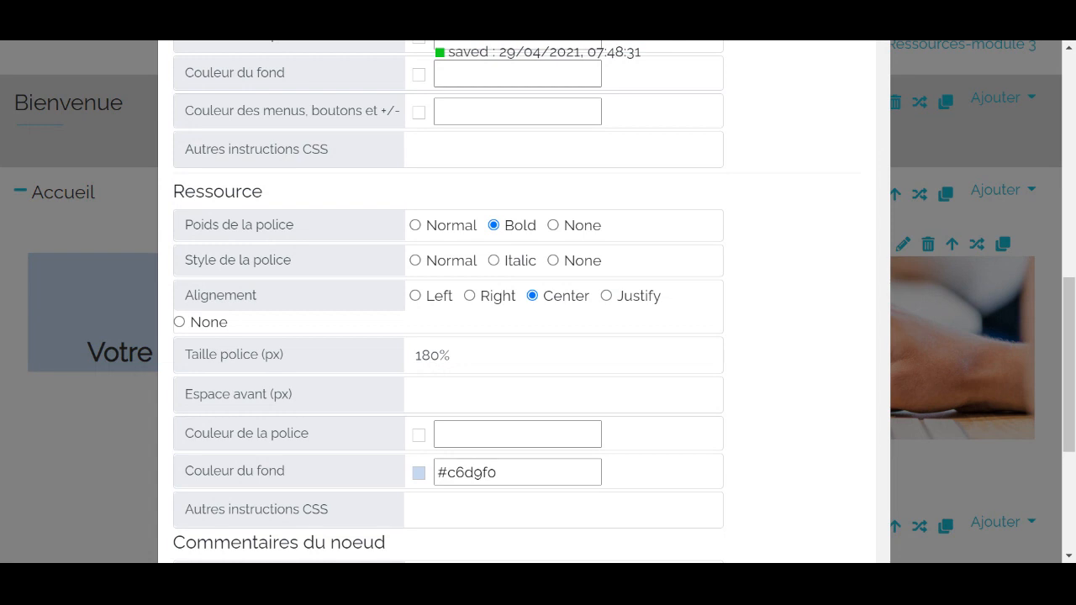
pyautogui.click(505, 472)
pyautogui.press('BackSpace')
pyautogui.press('BackSpace')
pyautogui.press('BackSpace')
pyautogui.press('BackSpace')
pyautogui.press('BackSpace')
pyautogui.press('BackSpace')
pyautogui.press('BackSpace')
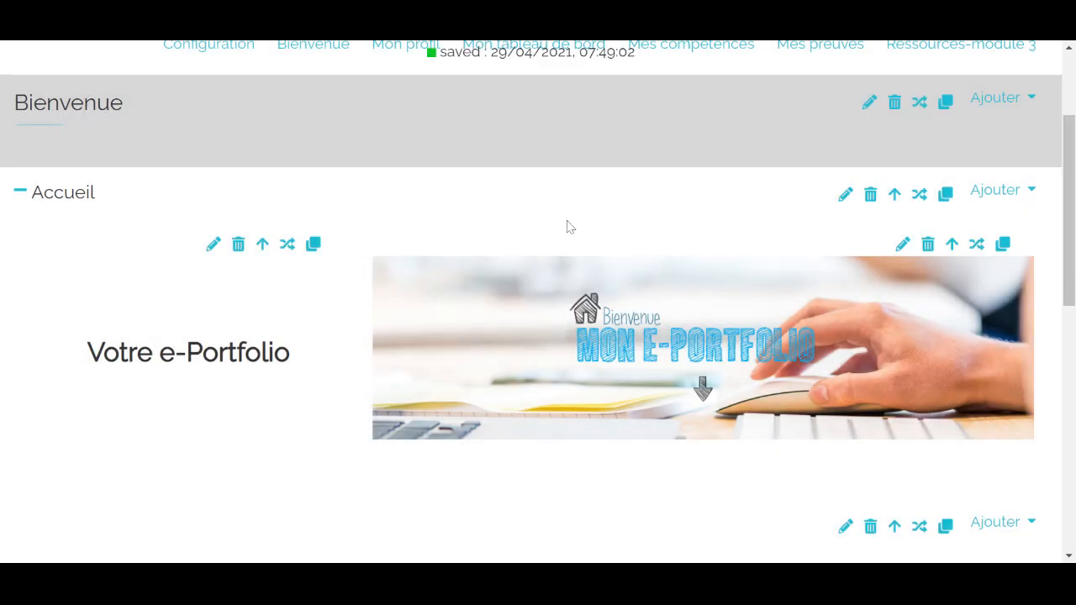
# Step: Examine the layout of the Bienvenue page, from the Accueil text and banner to the three Mon profil columns
pyautogui.scroll(-5, 647, 252)
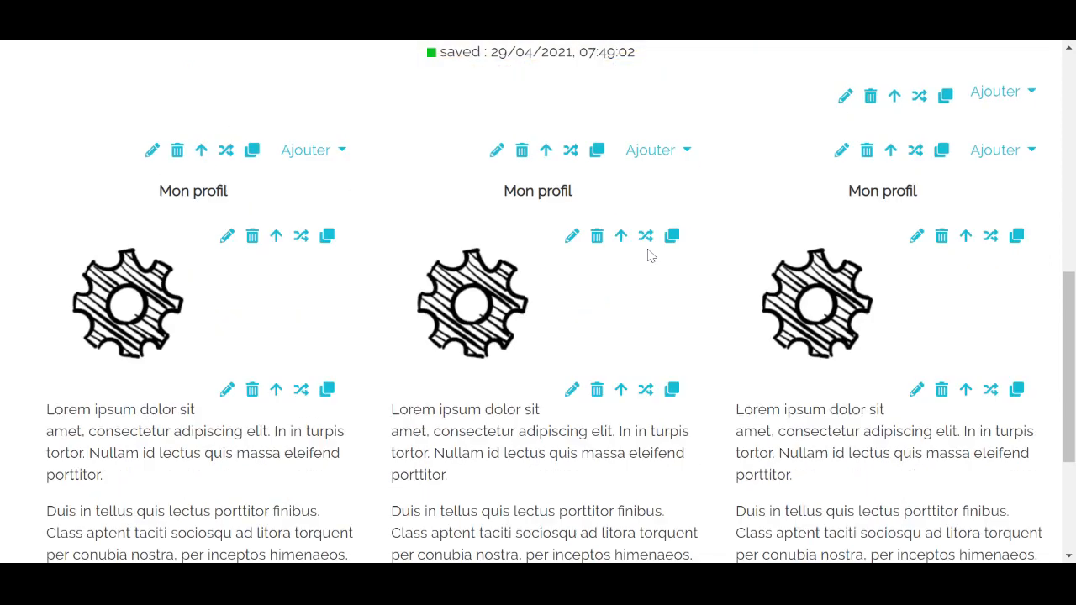
pyautogui.scroll(8, 647, 255)
pyautogui.scroll(-3, 647, 256)
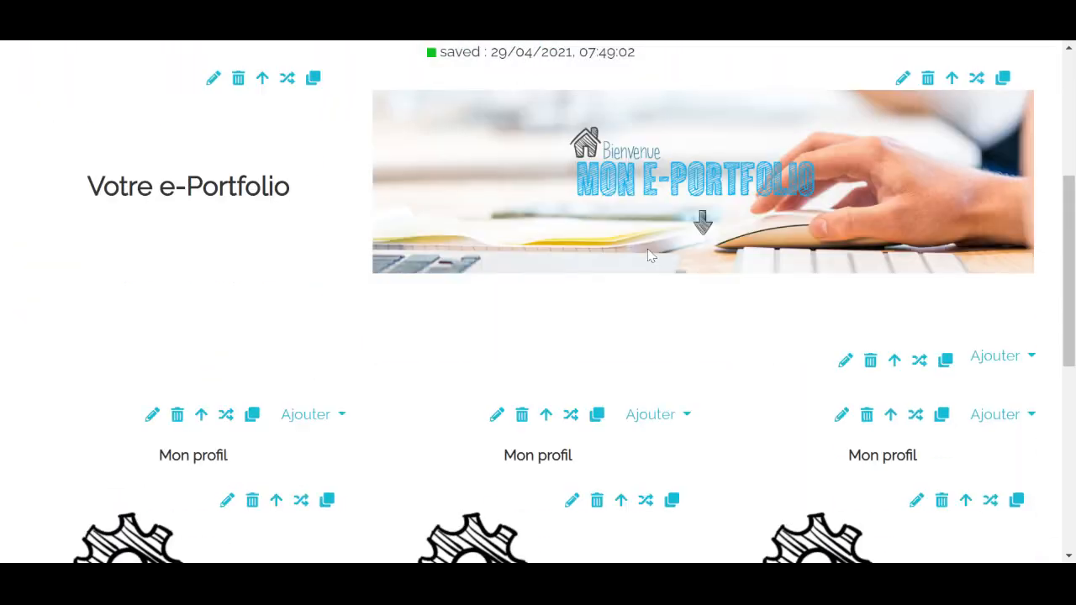
pyautogui.scroll(3, 647, 256)
pyautogui.scroll(-5, 647, 255)
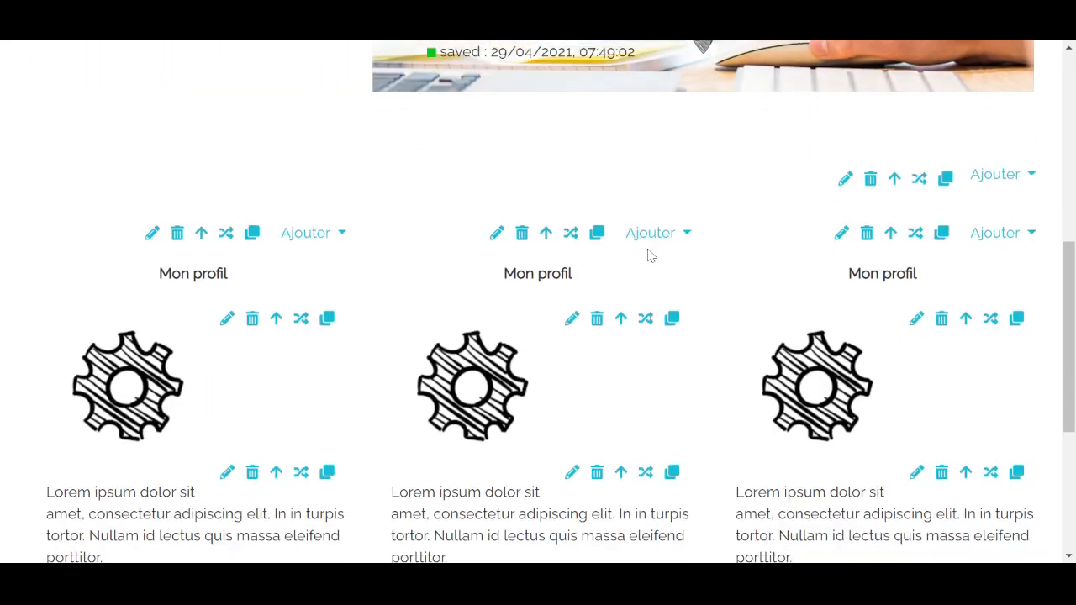
pyautogui.scroll(-2, 652, 255)
pyautogui.scroll(3, 648, 256)
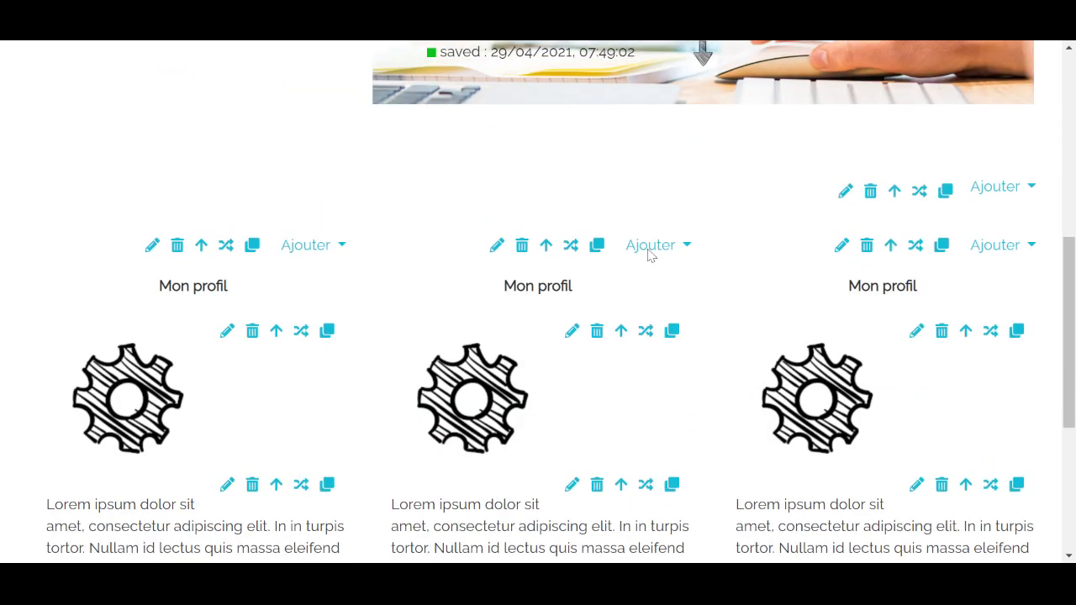
pyautogui.scroll(-5, 648, 254)
pyautogui.scroll(10, 649, 255)
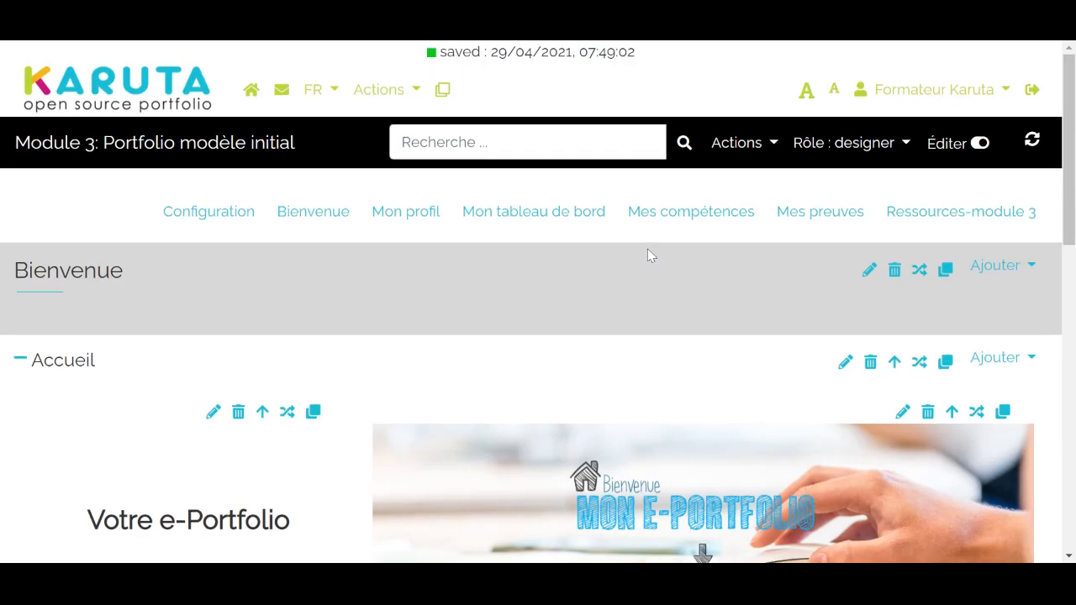
pyautogui.scroll(-4, 648, 256)
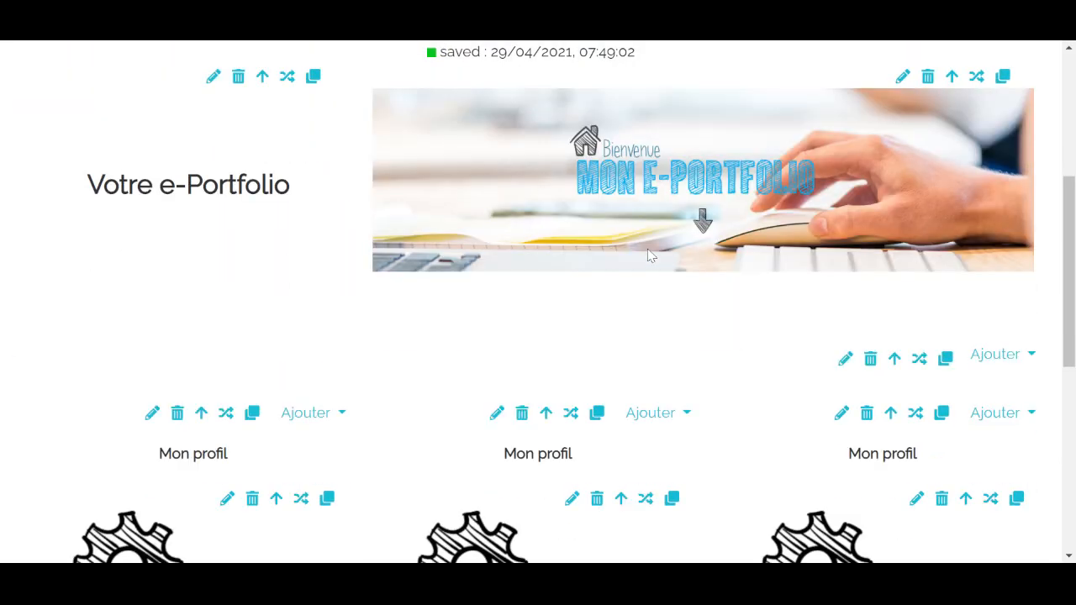
pyautogui.scroll(1, 648, 256)
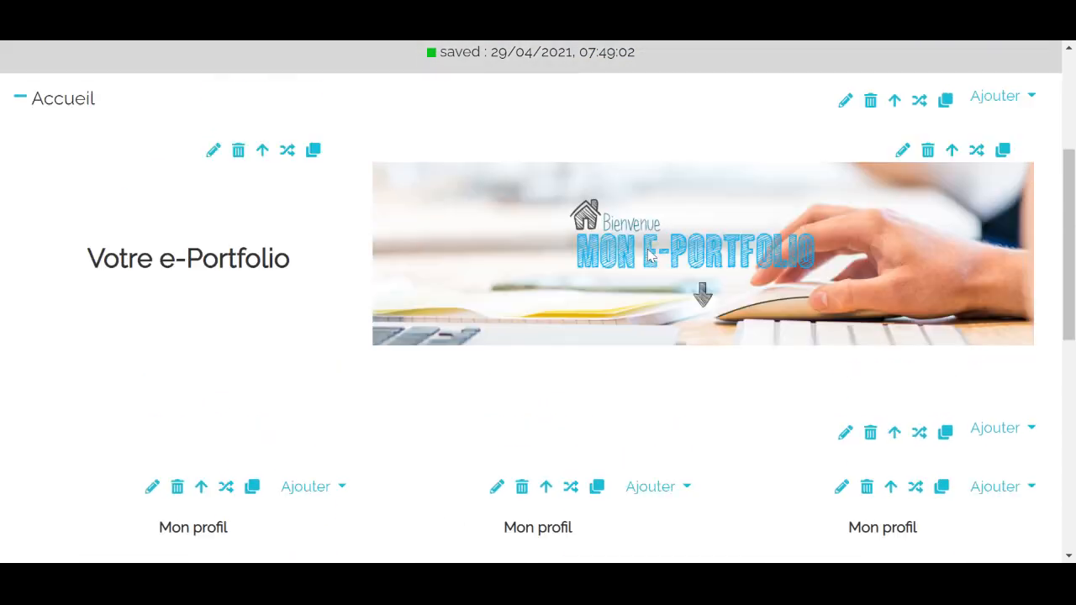
pyautogui.scroll(-4, 614, 256)
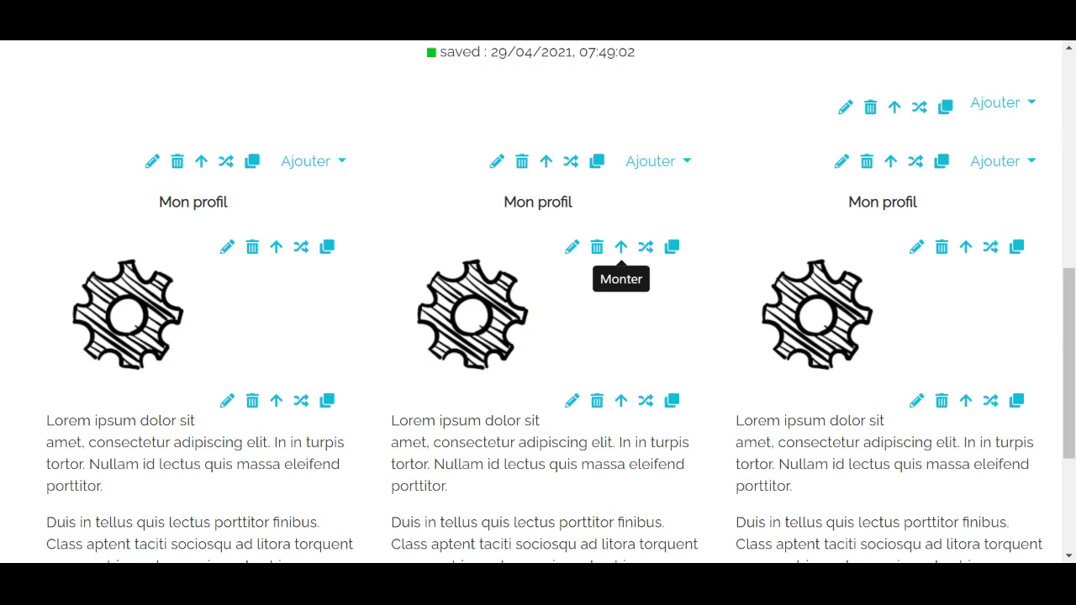
pyautogui.scroll(10, 613, 257)
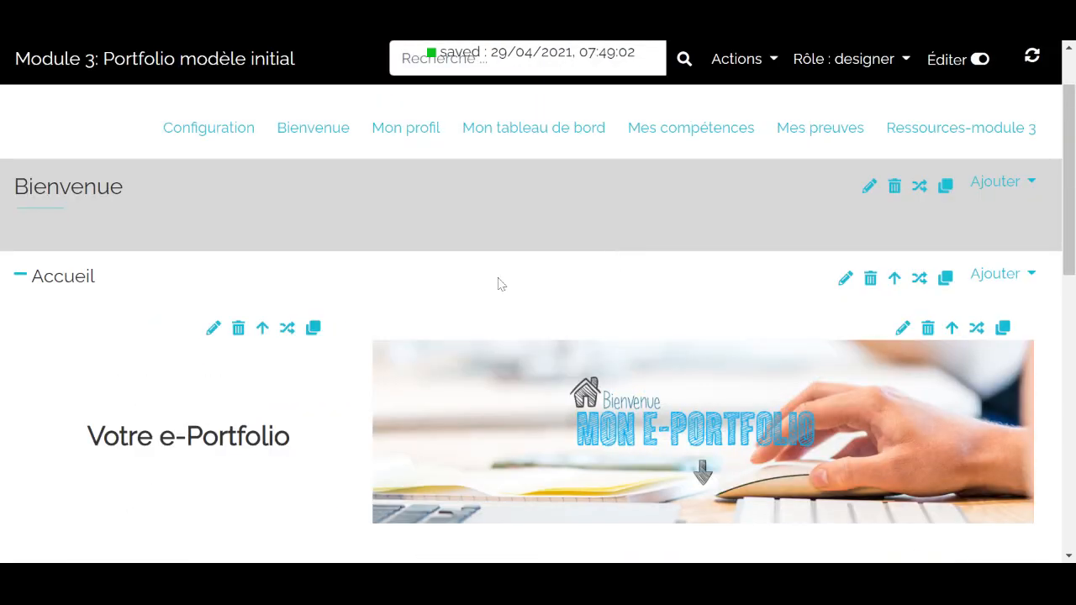
pyautogui.scroll(-4, 374, 290)
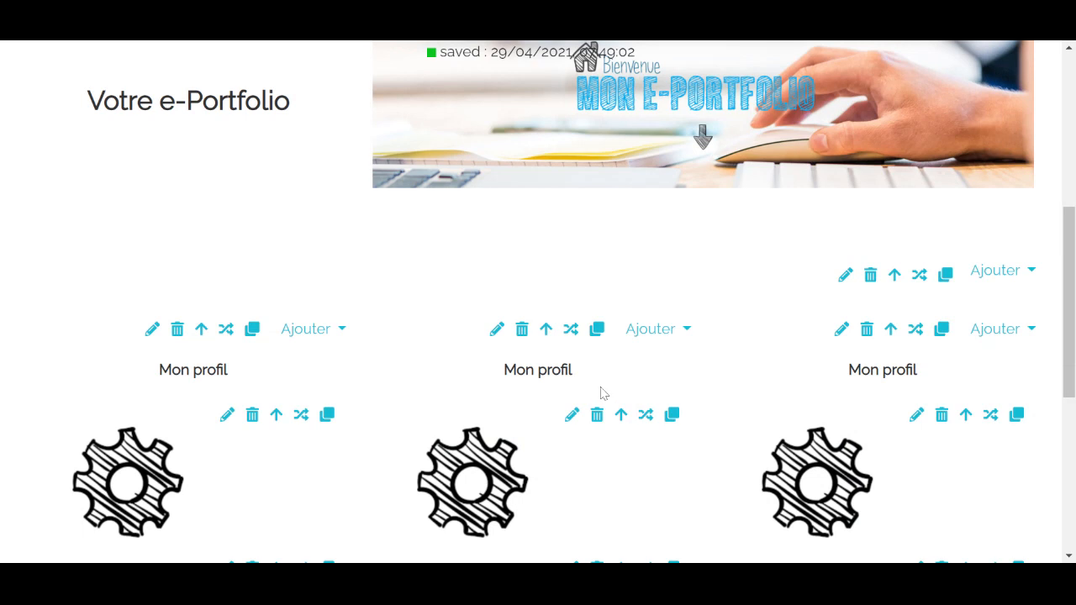
pyautogui.scroll(5, 591, 387)
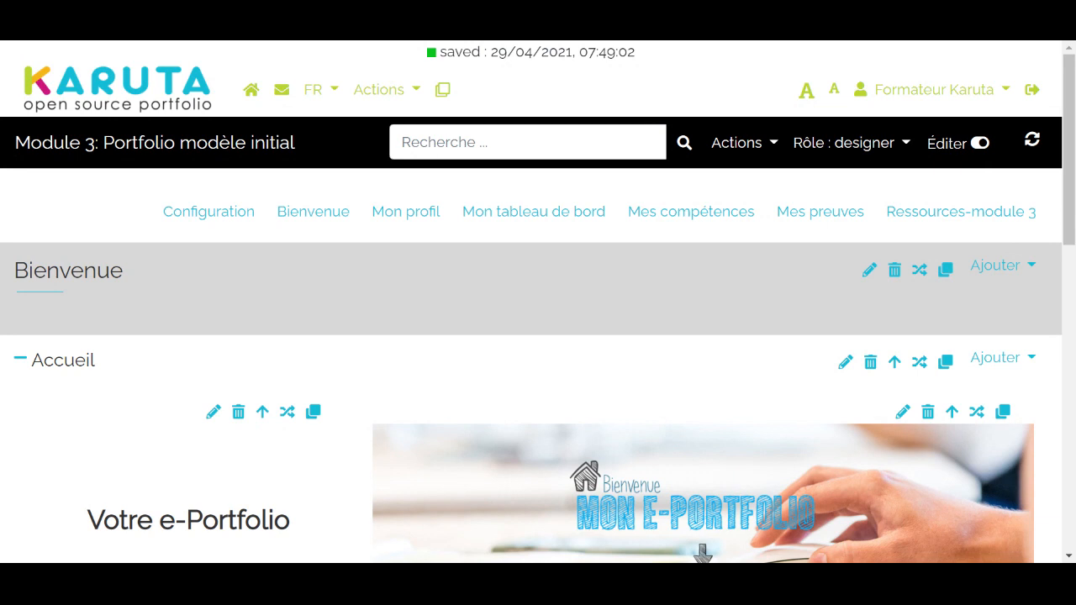
# Step: Check the finished Bienvenue page in designer view, from the page heading down to the Karuta footer
pyautogui.scroll(-2, 457, 402)
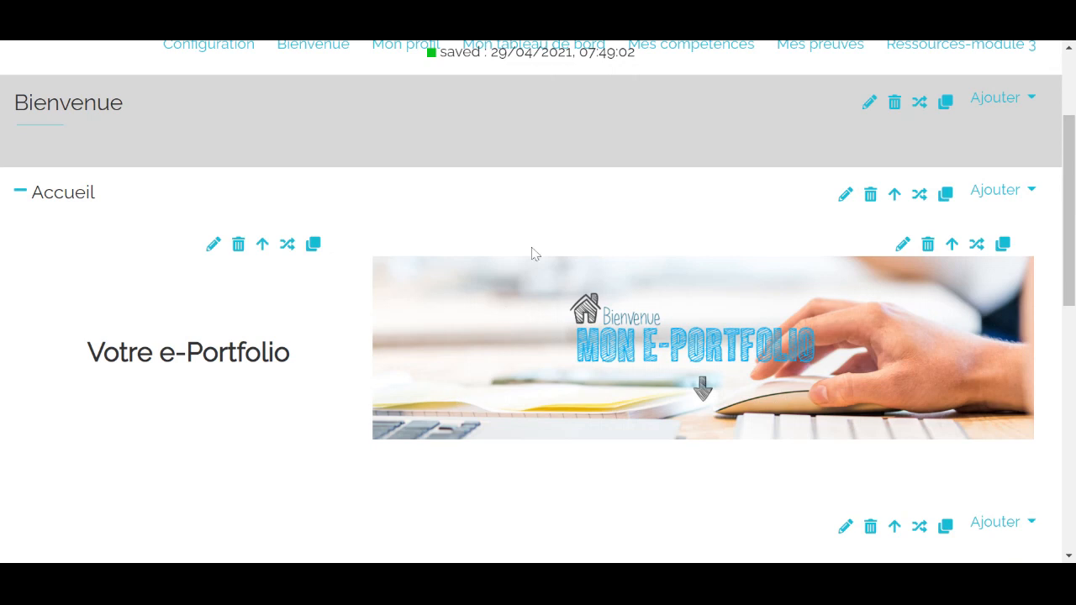
pyautogui.scroll(1, 532, 254)
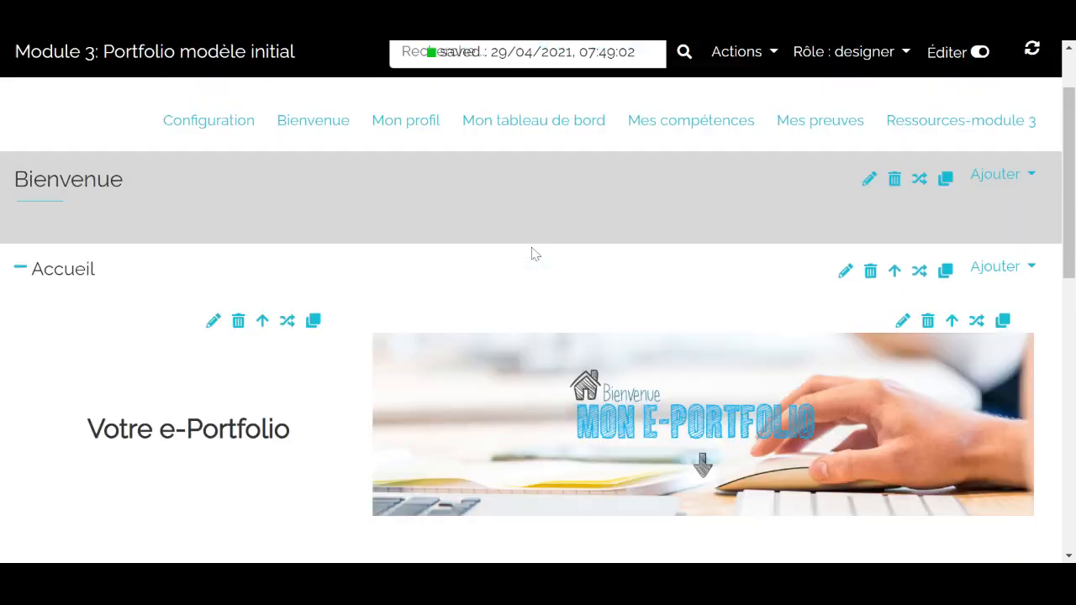
pyautogui.scroll(1, 531, 254)
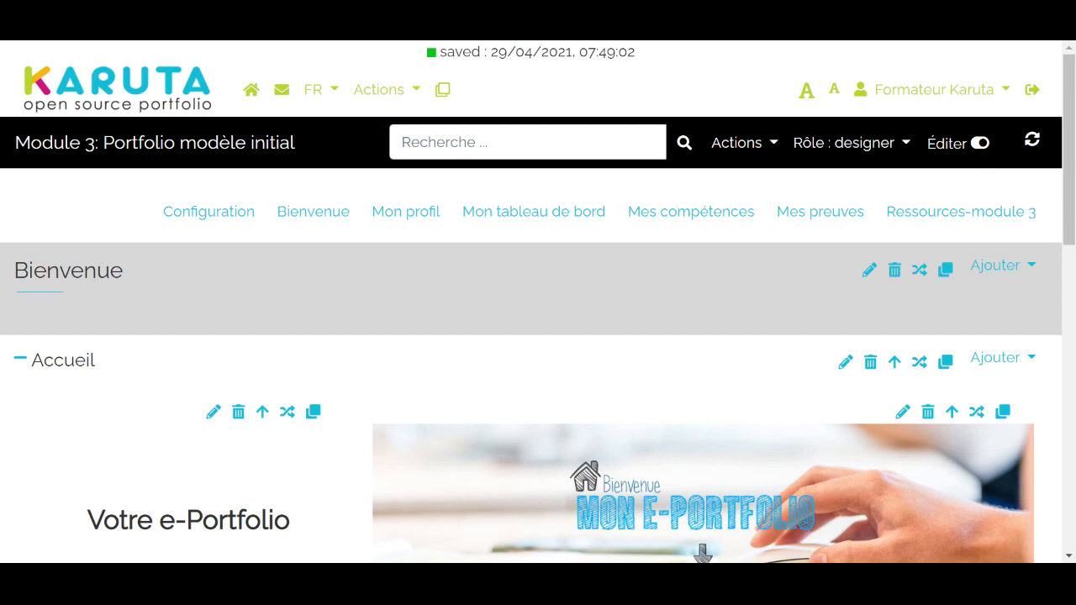
pyautogui.scroll(-2, 533, 252)
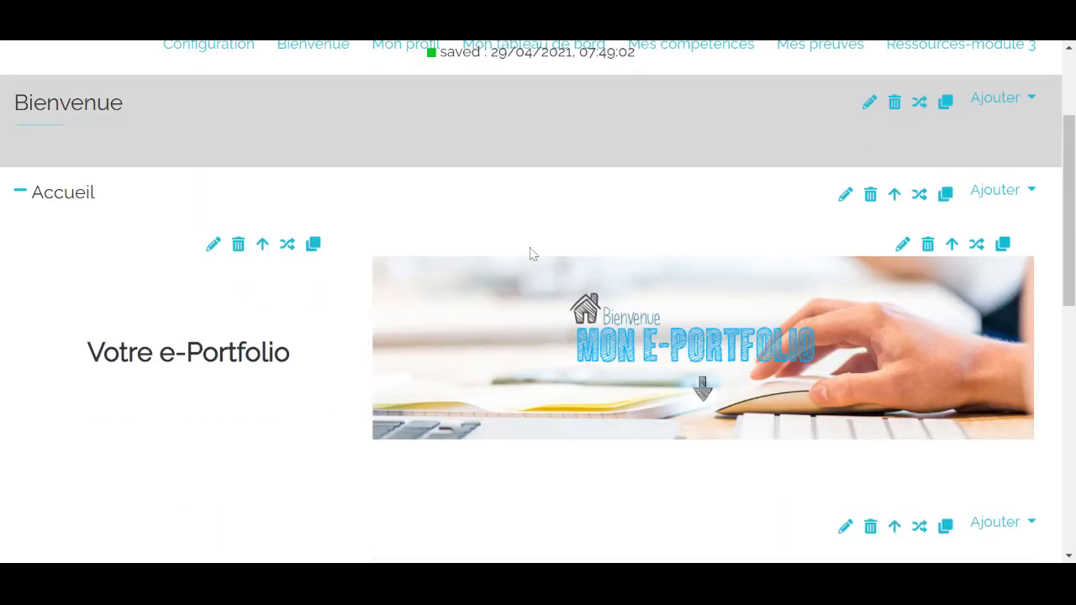
pyautogui.scroll(-2, 493, 240)
pyautogui.scroll(-4, 493, 241)
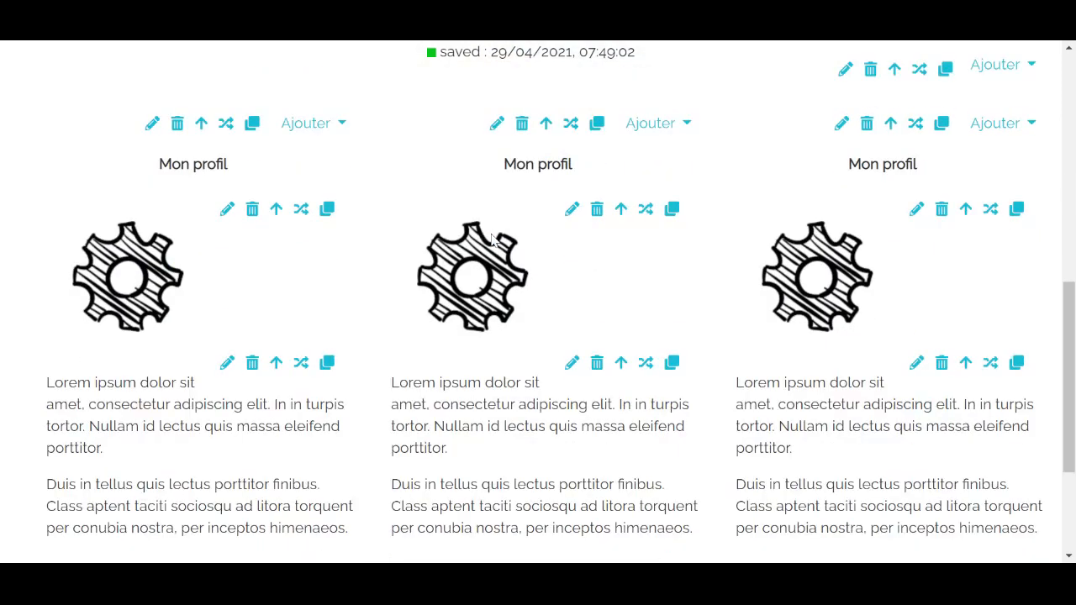
pyautogui.scroll(5, 492, 240)
pyautogui.scroll(3, 492, 241)
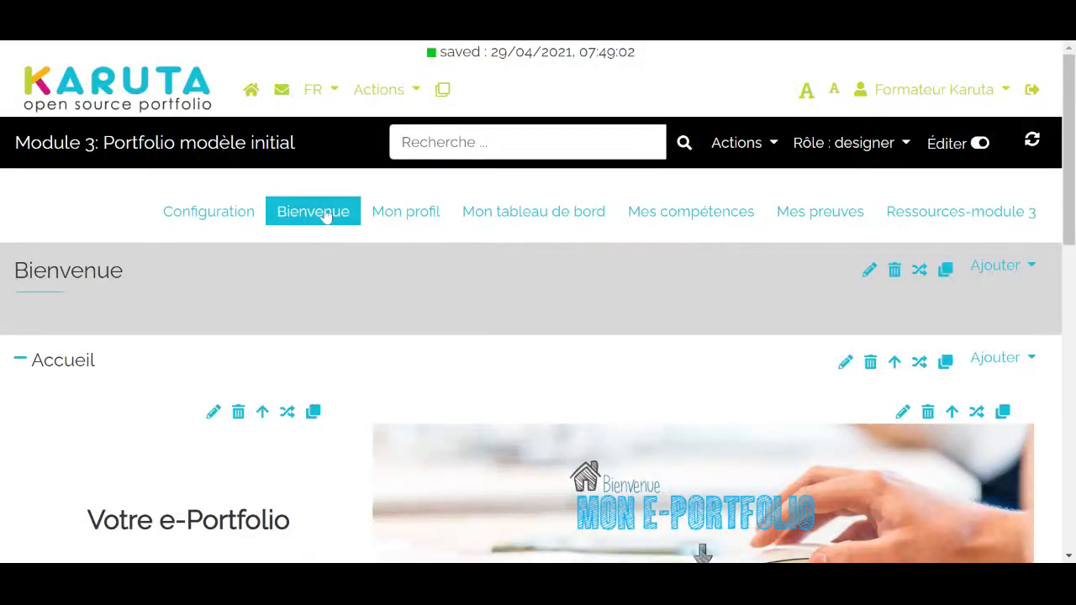
pyautogui.scroll(-8, 328, 214)
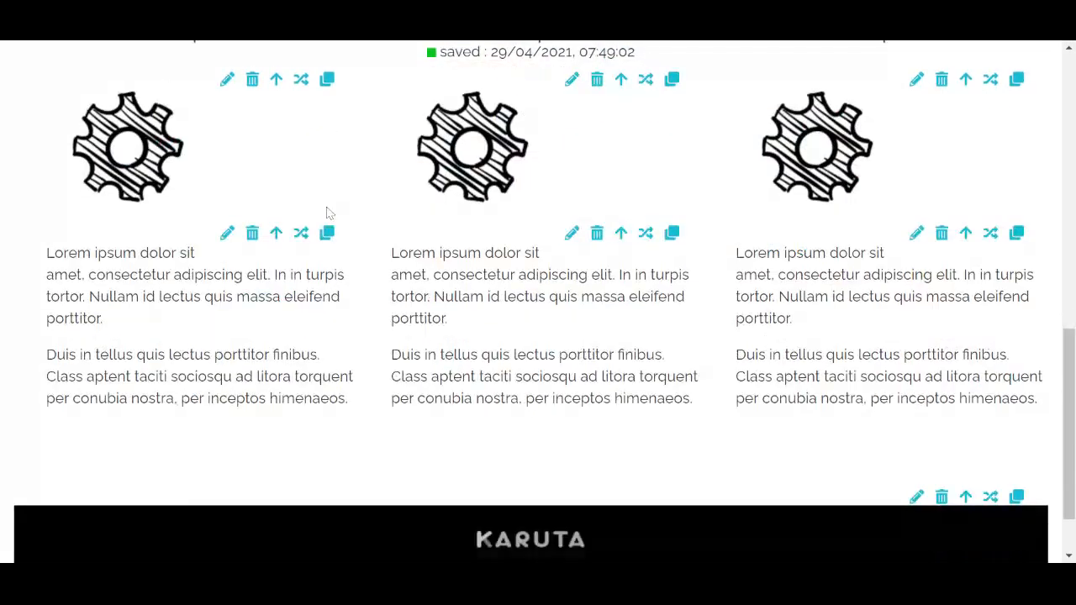
pyautogui.scroll(3, 328, 214)
pyautogui.scroll(5, 328, 214)
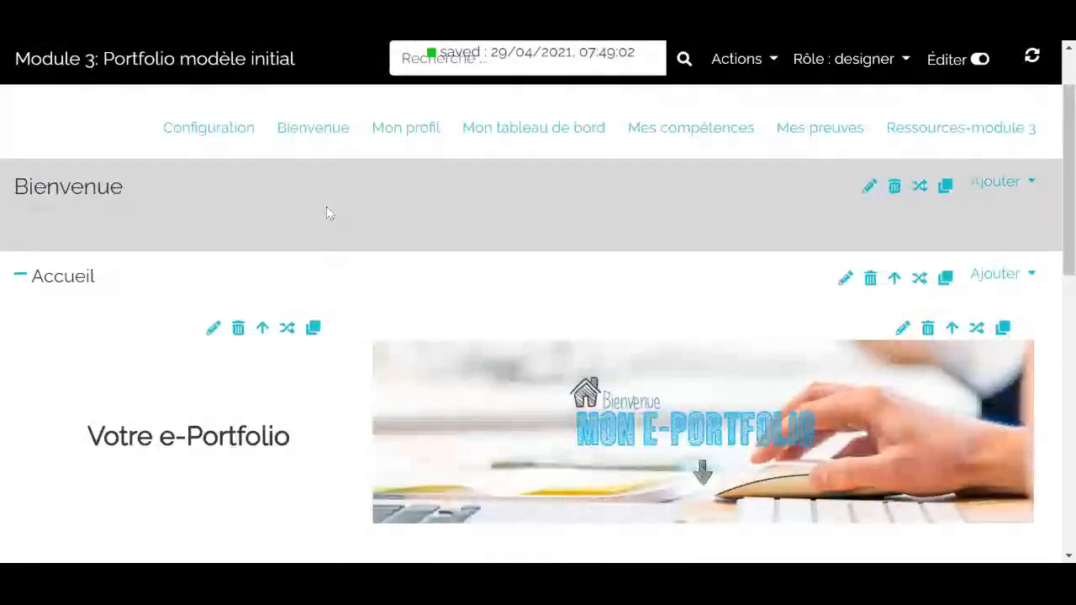
pyautogui.scroll(2, 328, 214)
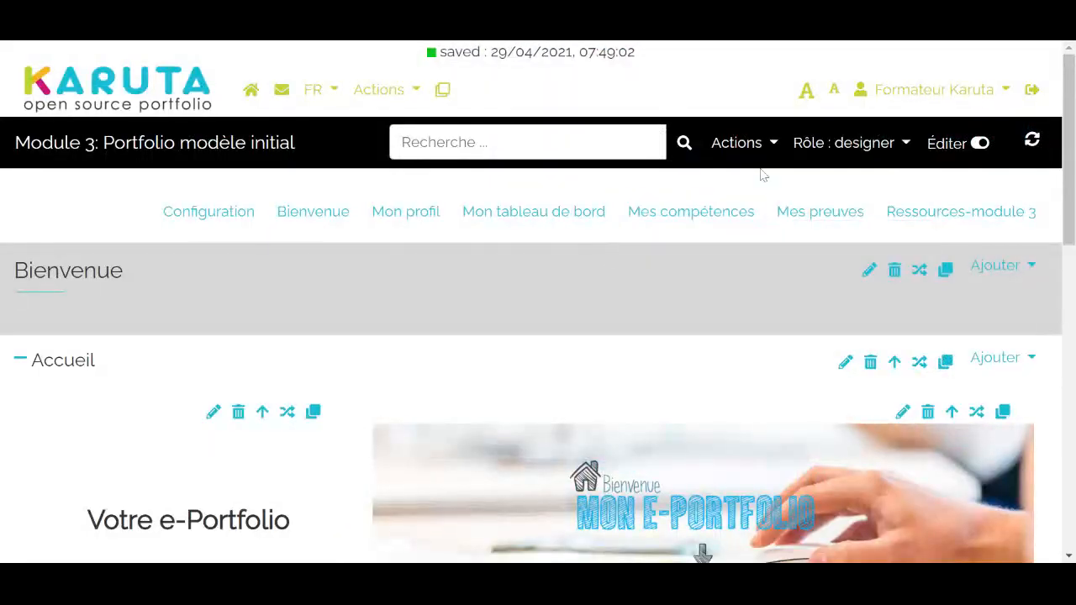
# Step: Switch to the etudiant role and review how the Bienvenue page's banner, welcome text and Mon profil columns display for students
pyautogui.click(890, 150)
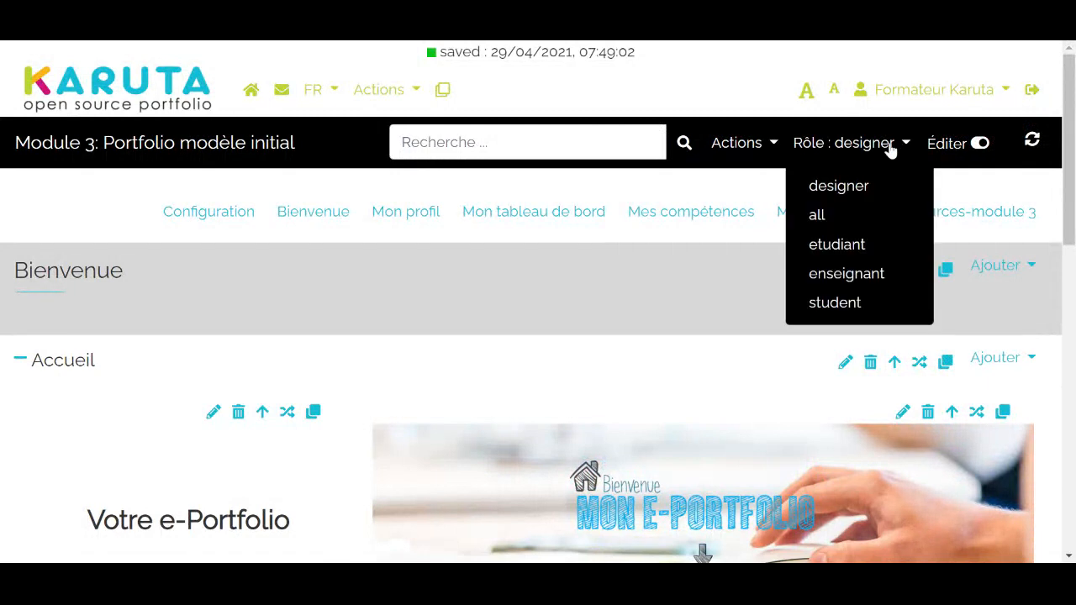
pyautogui.click(894, 244)
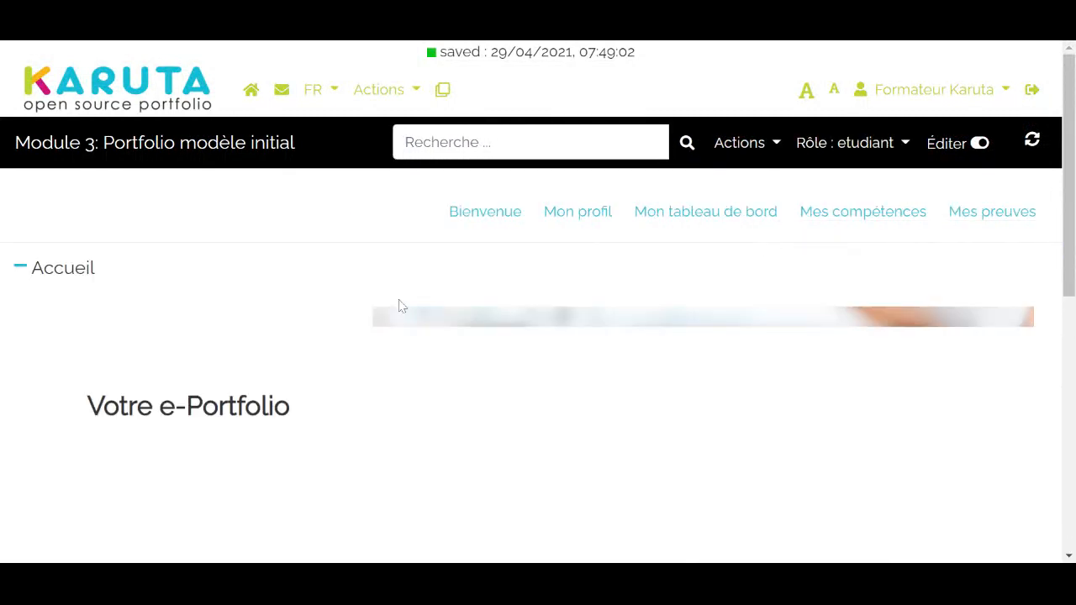
pyautogui.scroll(-6, 362, 310)
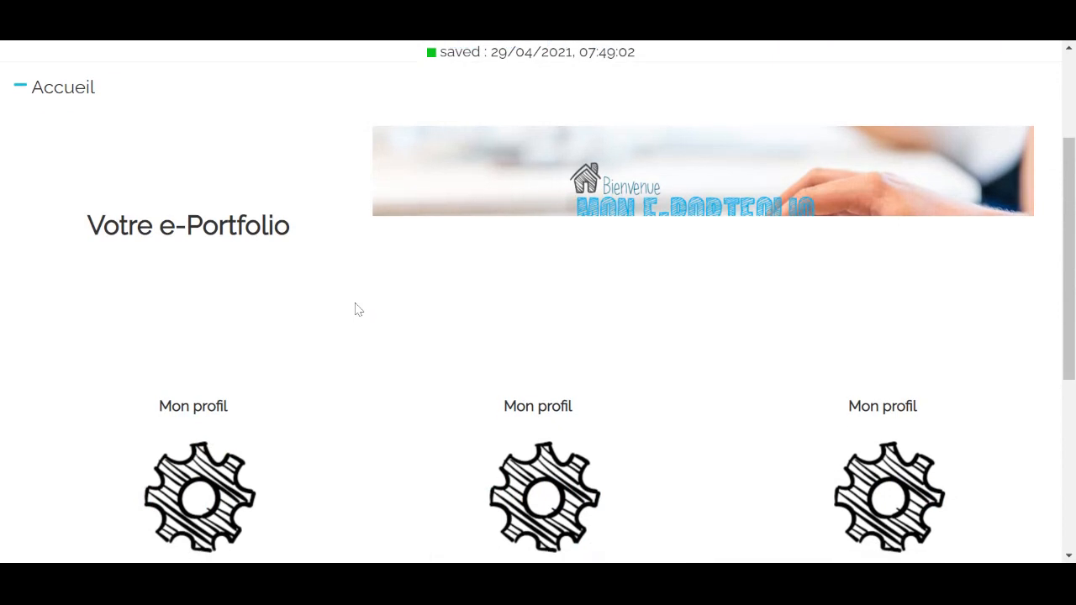
pyautogui.scroll(2, 355, 309)
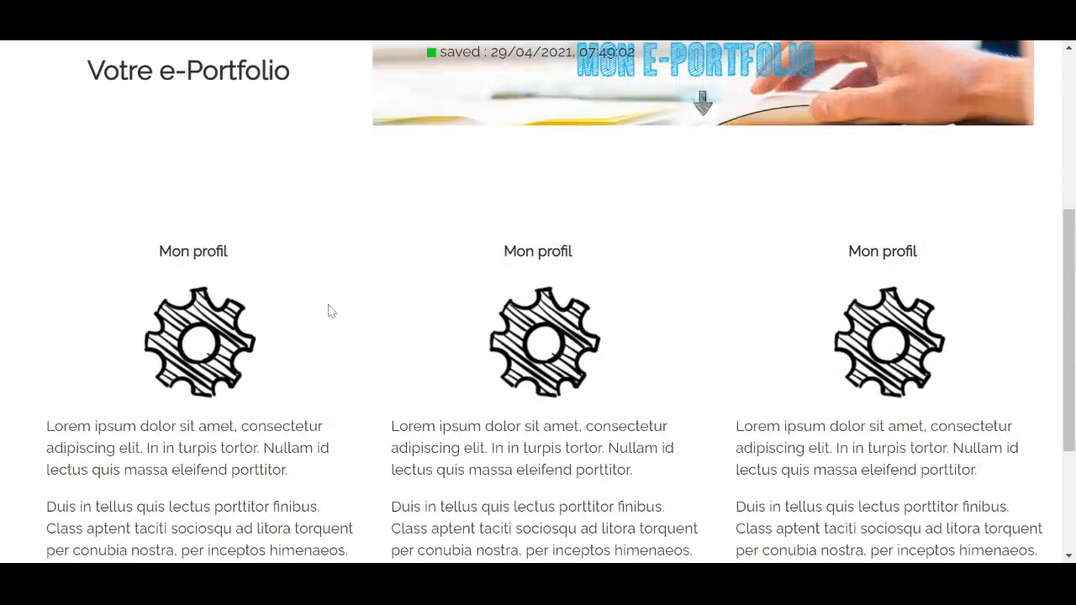
pyautogui.scroll(4, 329, 310)
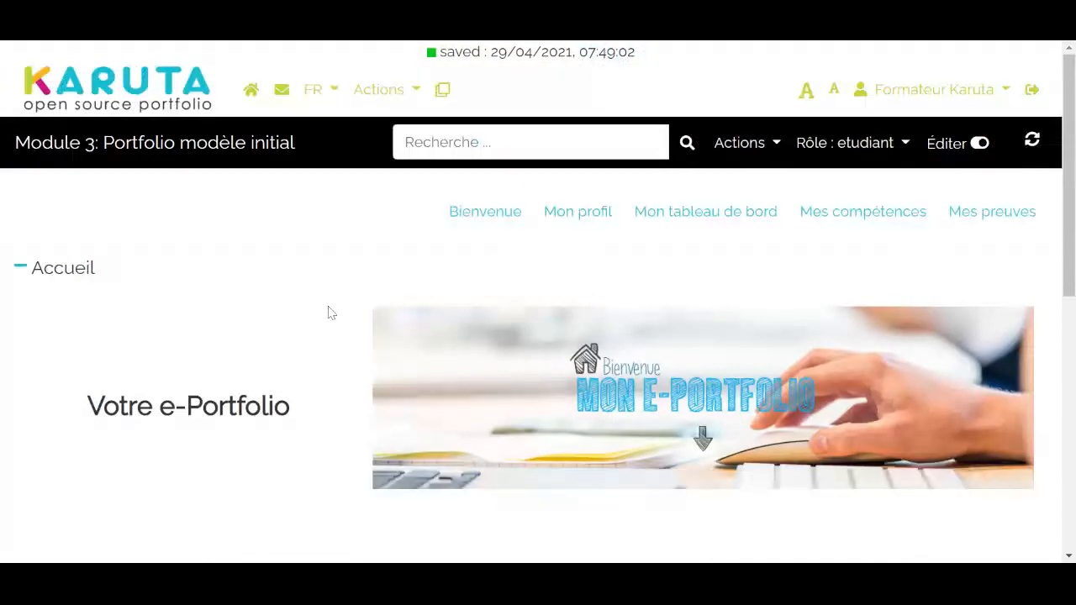
pyautogui.scroll(-2, 311, 366)
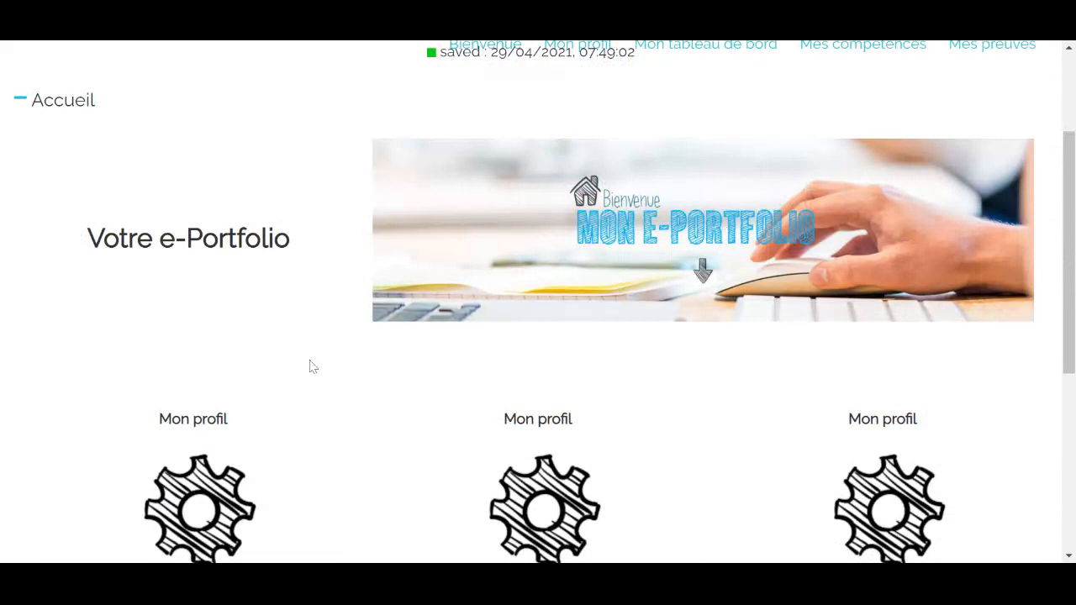
pyautogui.scroll(-3, 311, 367)
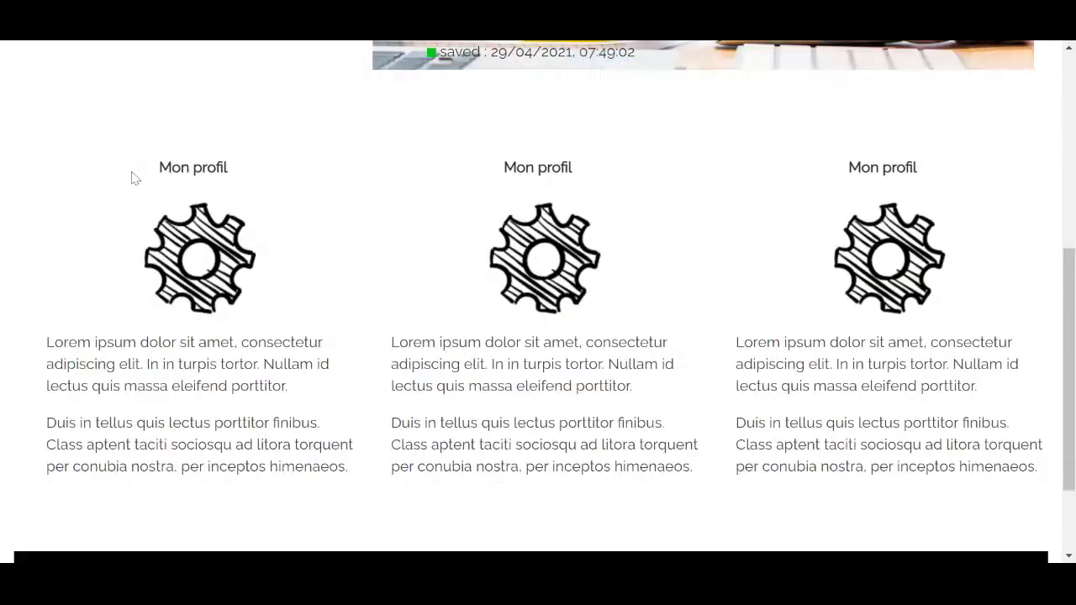
pyautogui.scroll(4, 376, 240)
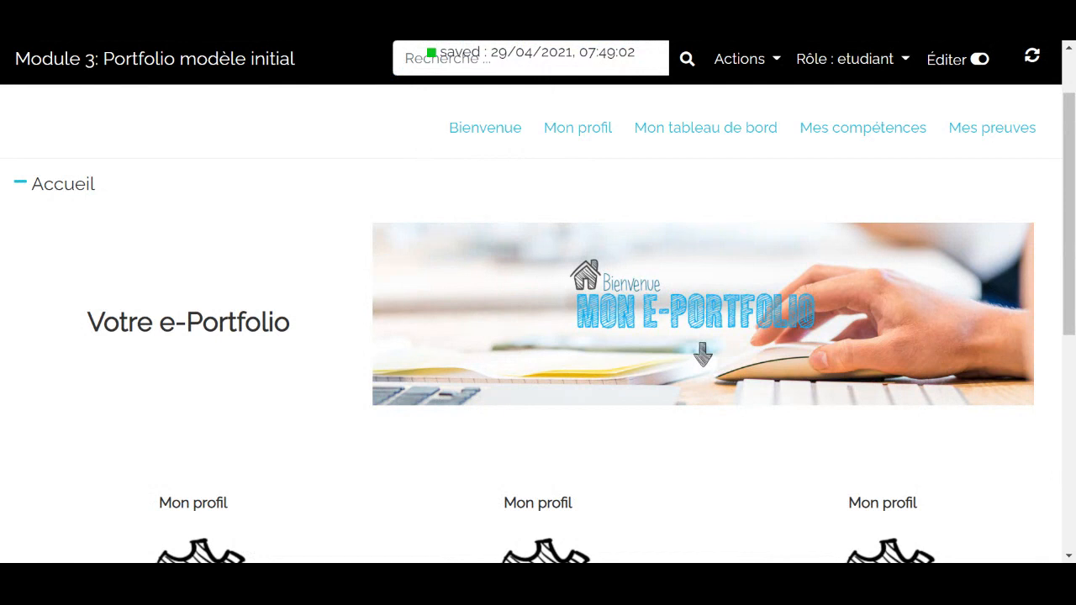
pyautogui.scroll(1, 614, 179)
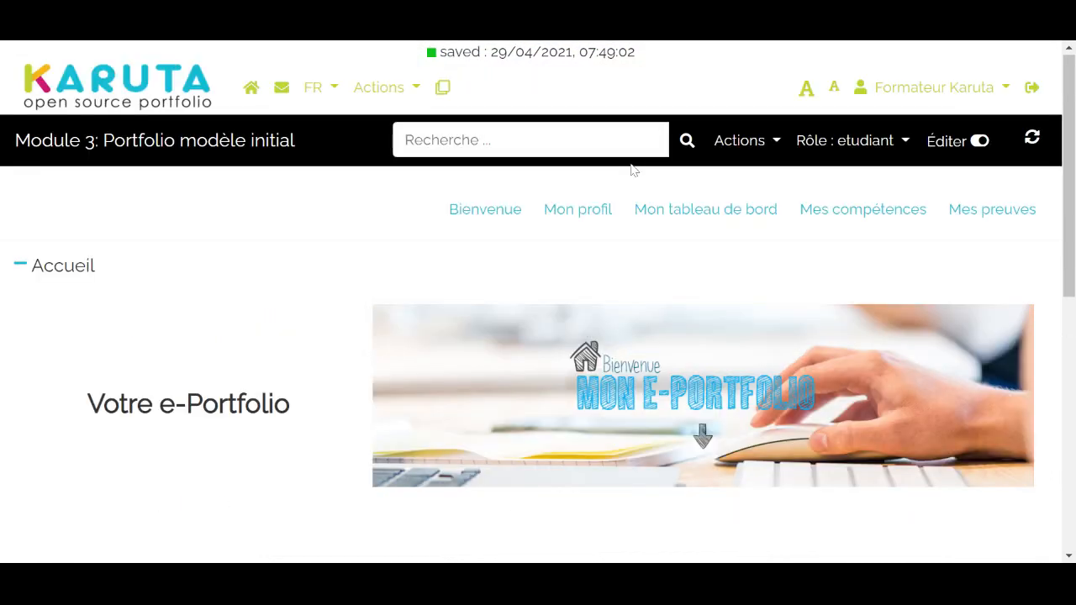
# Step: Return to the designer role and set Éditer ressource to etudiant in the banner image's metadata
pyautogui.click(894, 145)
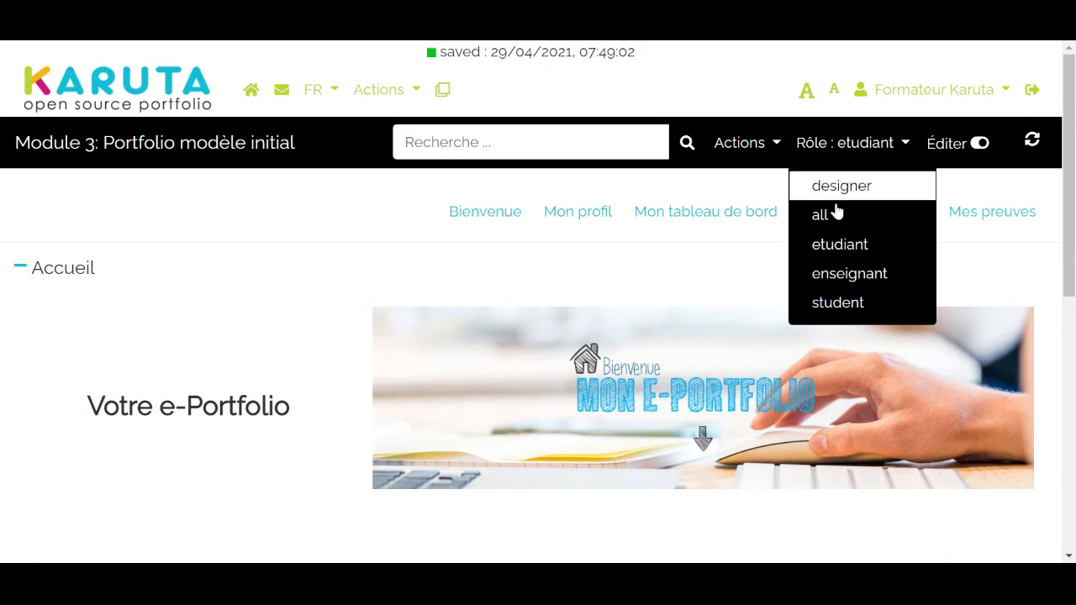
pyautogui.click(840, 187)
pyautogui.scroll(-4, 814, 253)
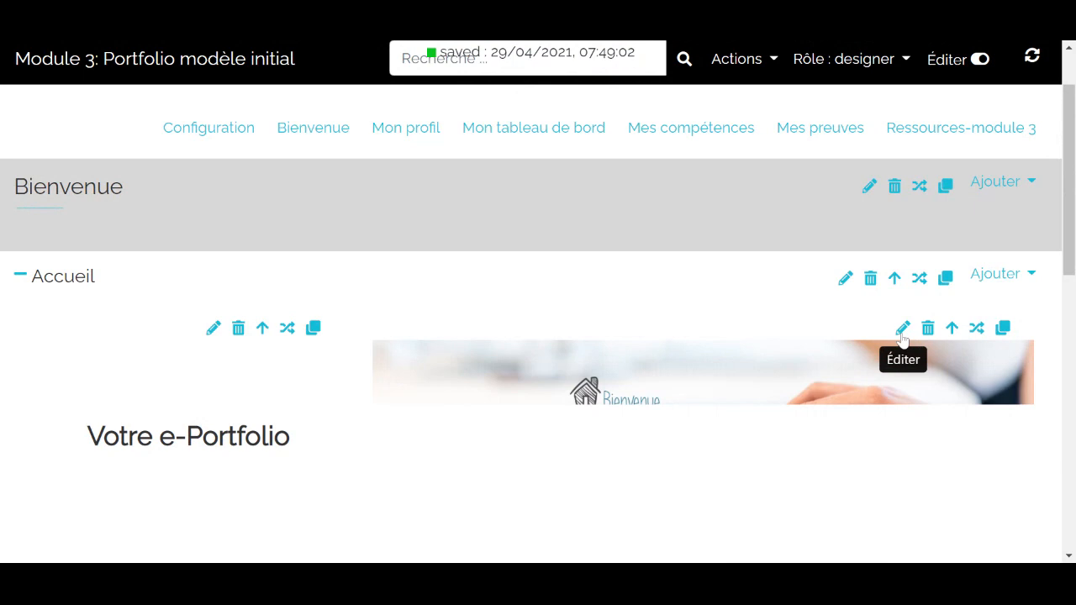
pyautogui.click(902, 330)
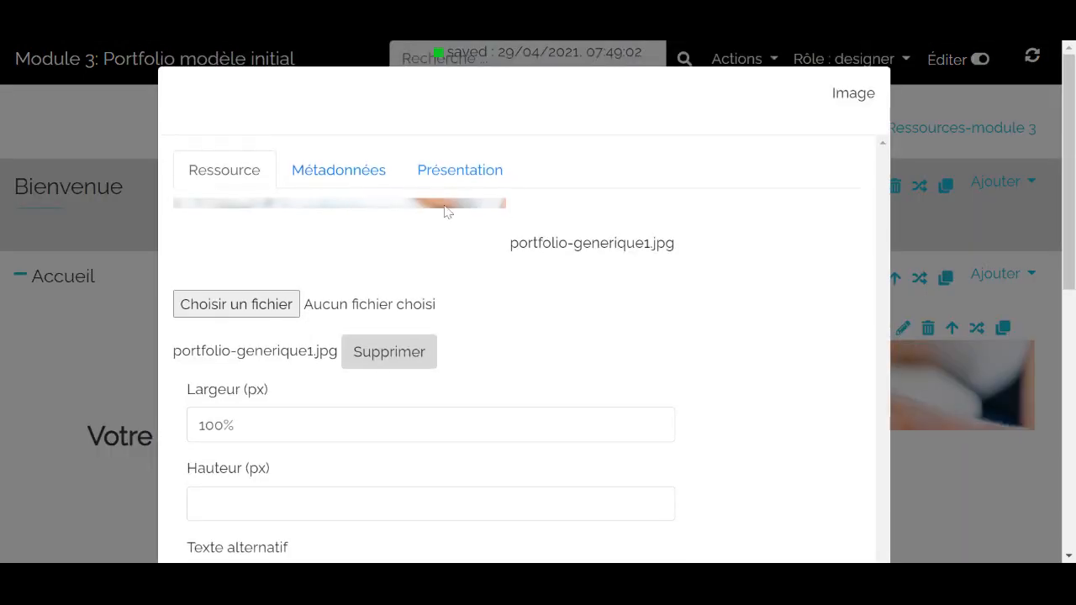
pyautogui.click(356, 177)
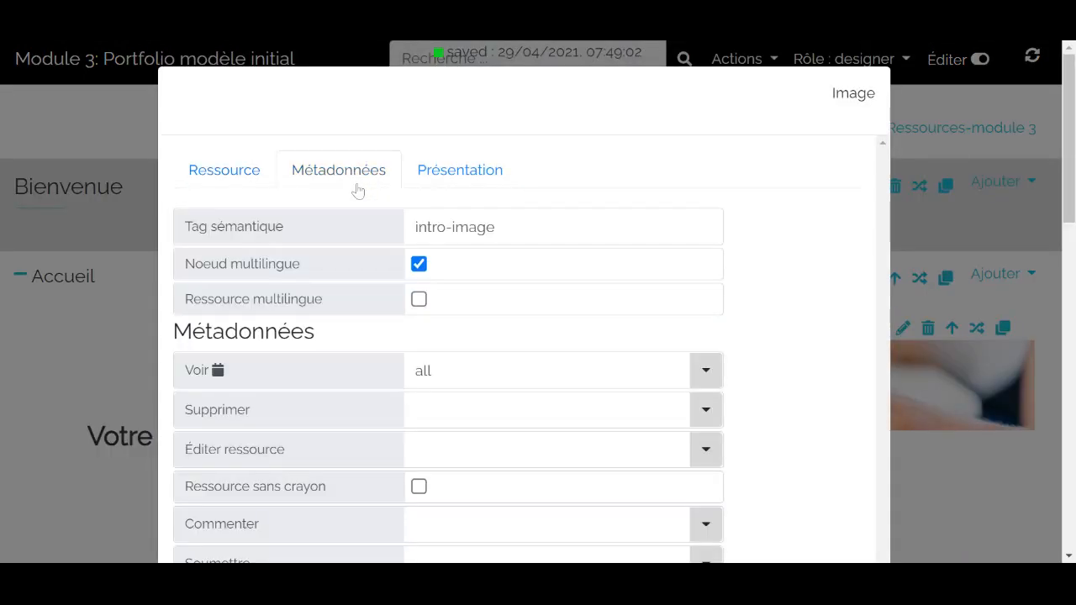
pyautogui.scroll(-1, 480, 418)
pyautogui.click(471, 364)
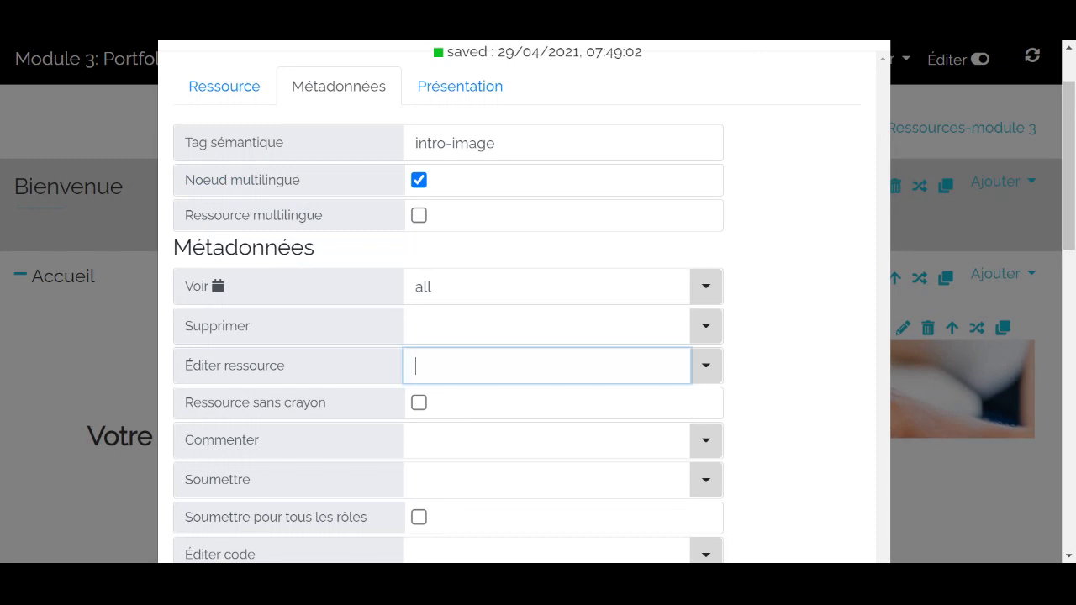
pyautogui.write('etudiant')
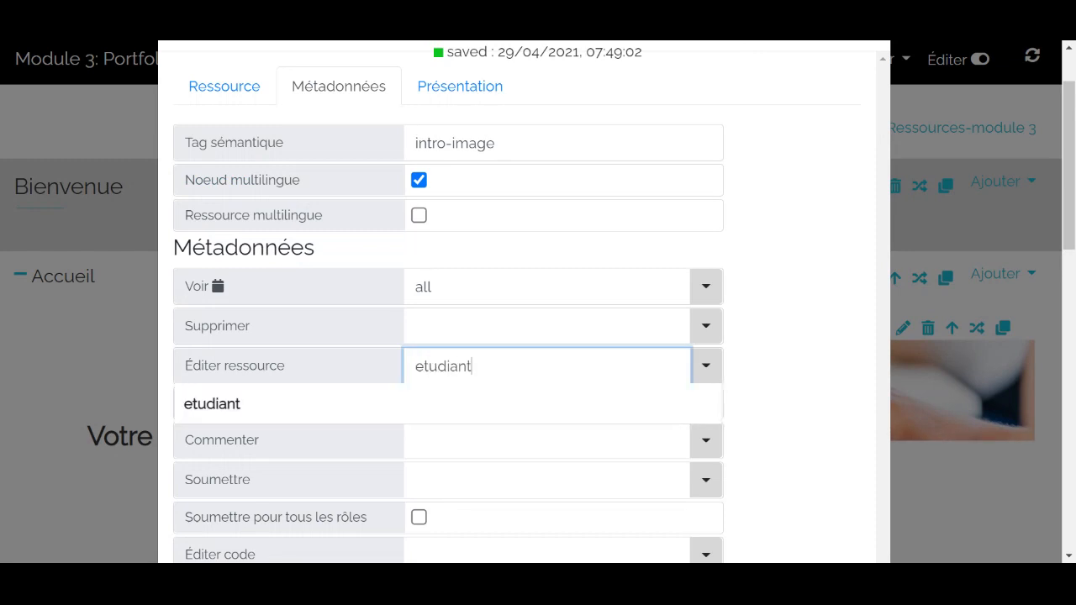
pyautogui.click(981, 257)
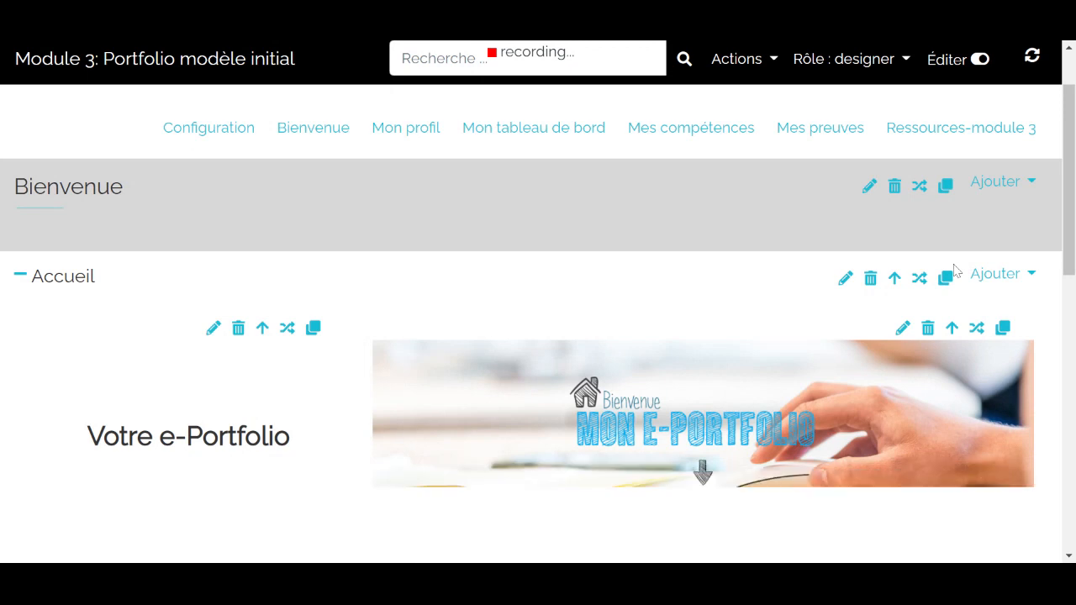
# Step: View the Bienvenue page in the etudiant role to check the student's editing access to the banner image
pyautogui.scroll(-2, 950, 274)
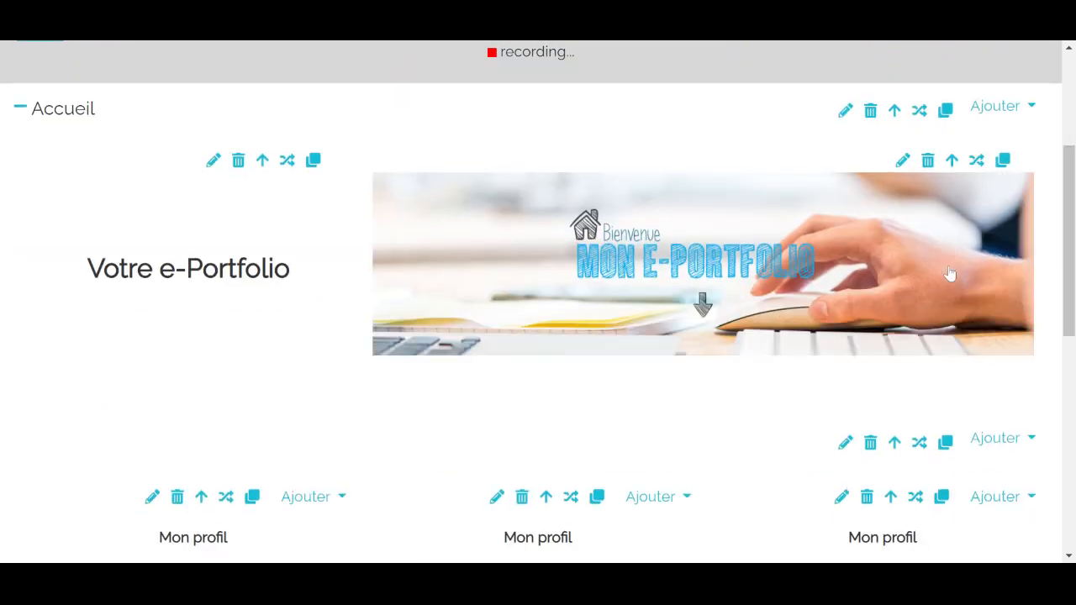
pyautogui.scroll(3, 870, 299)
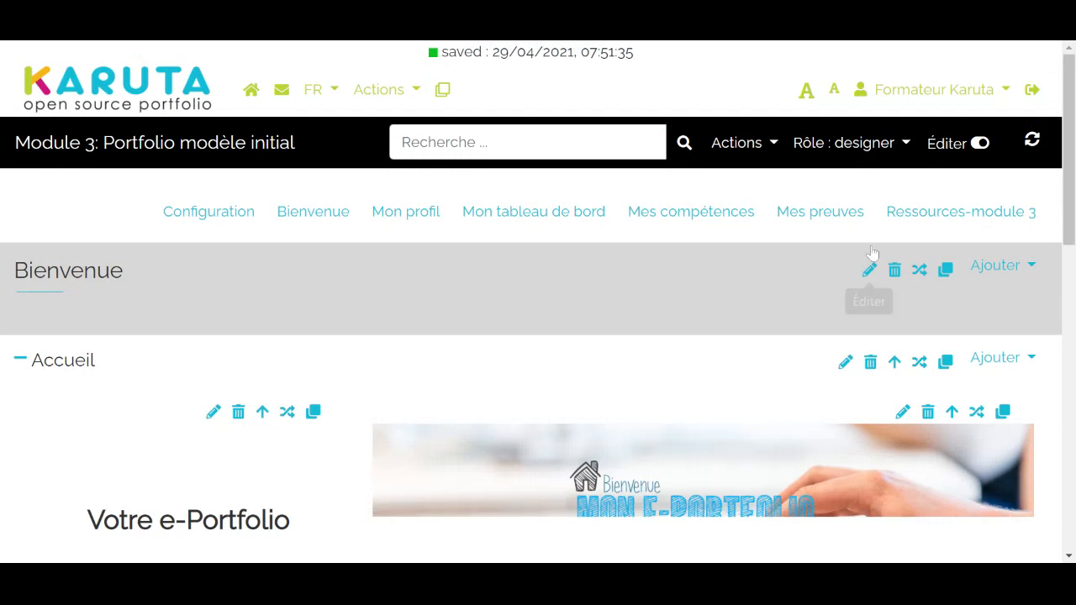
pyautogui.click(863, 155)
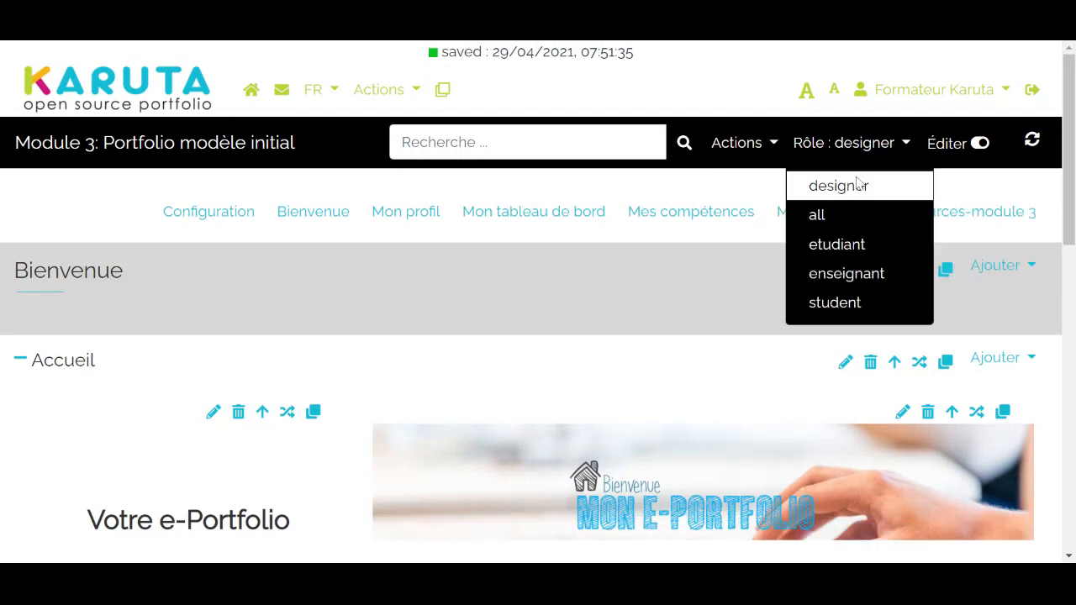
pyautogui.click(872, 246)
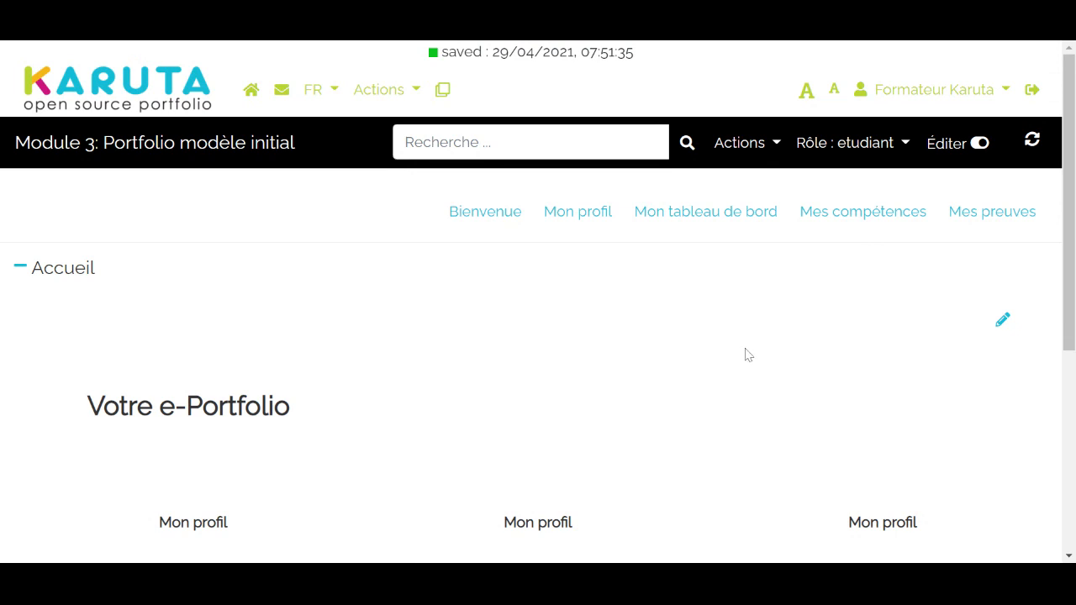
pyautogui.scroll(-2, 746, 354)
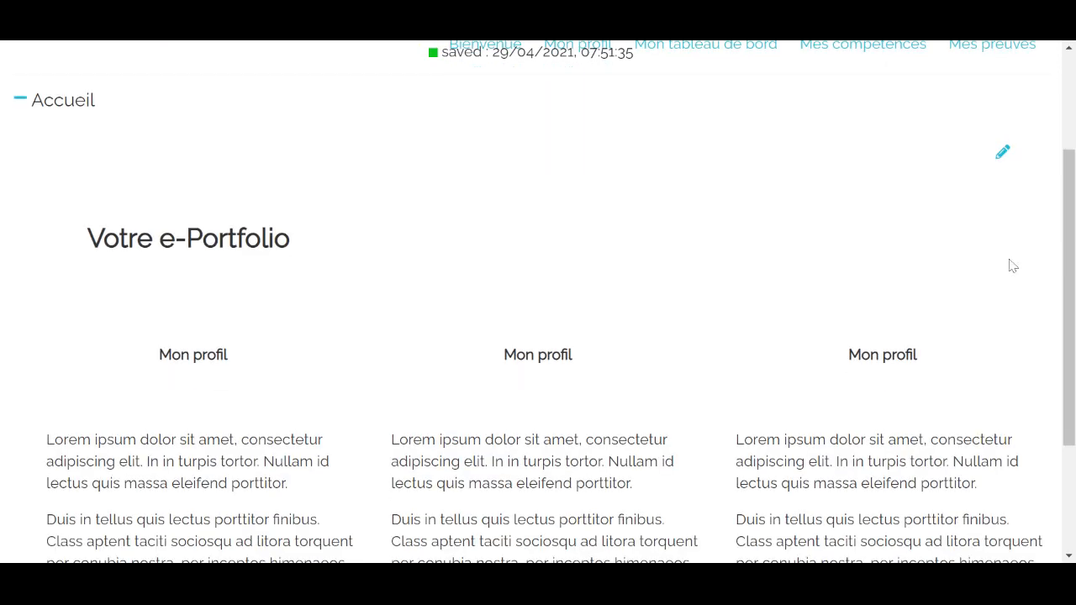
pyautogui.scroll(2, 1000, 264)
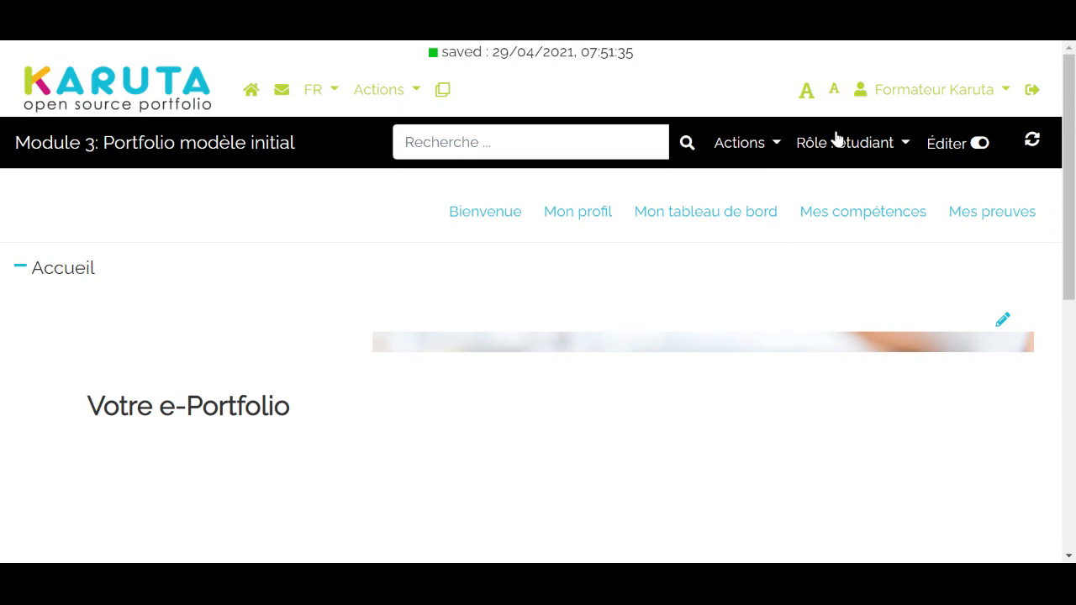
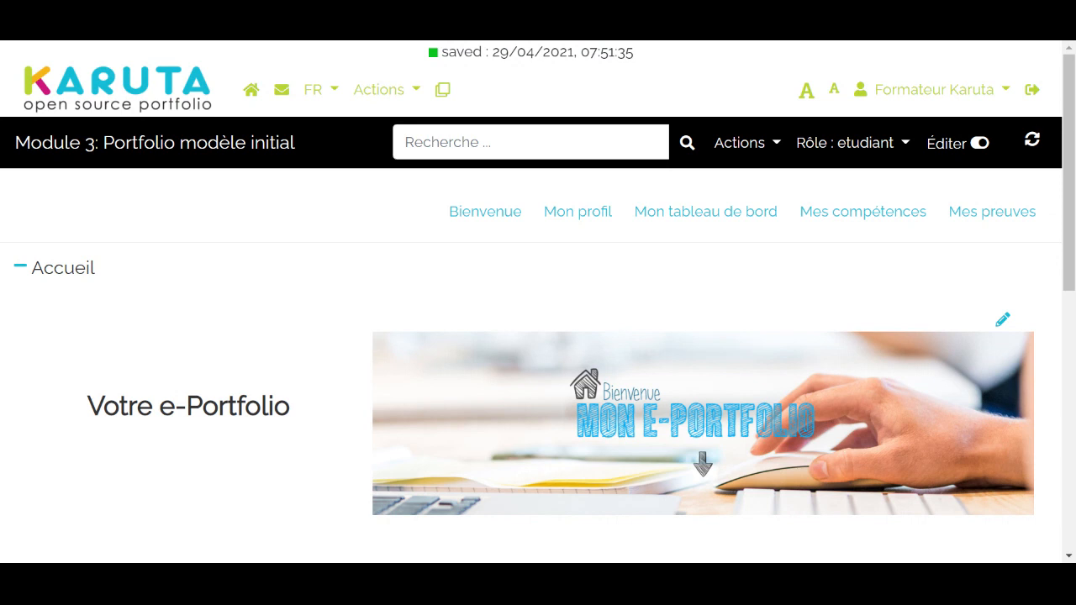
# Step: Reload the Bienvenue page, open the portfolio's root page and switch the role back to designer
pyautogui.click(495, 215)
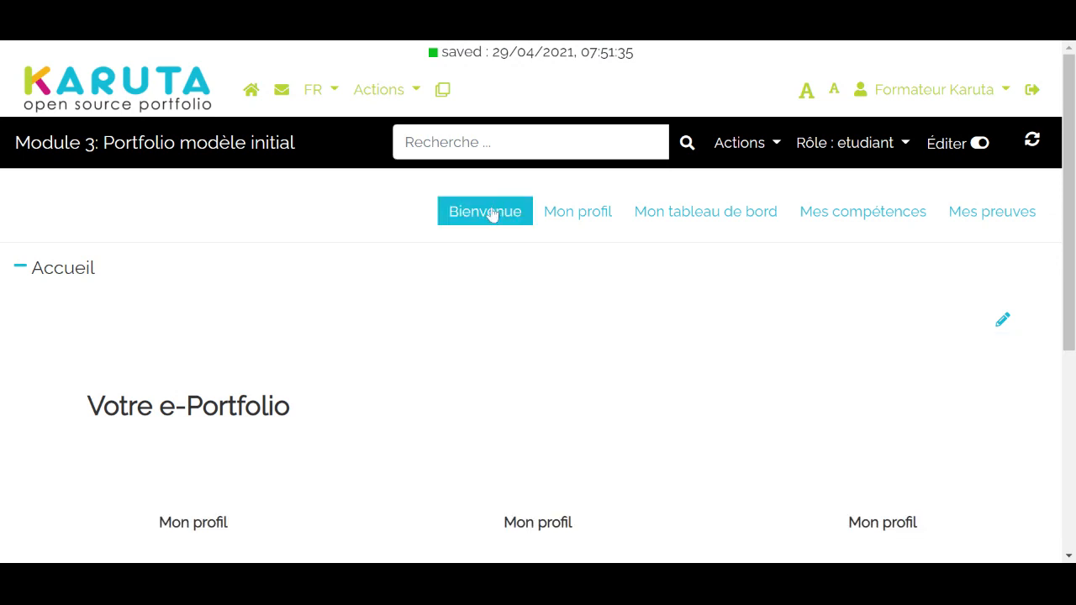
pyautogui.click(528, 229)
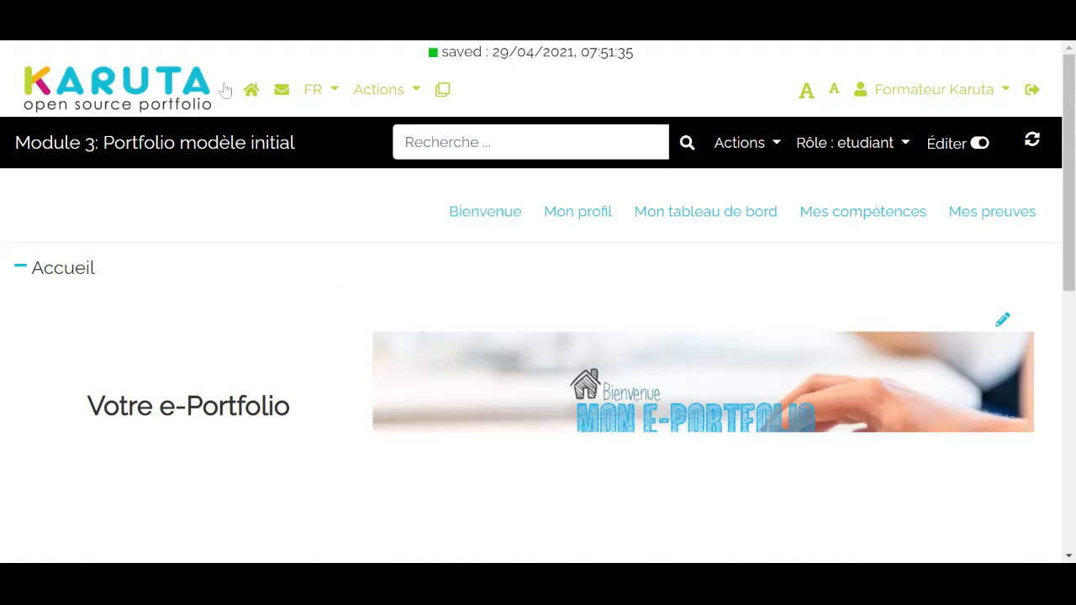
pyautogui.click(113, 158)
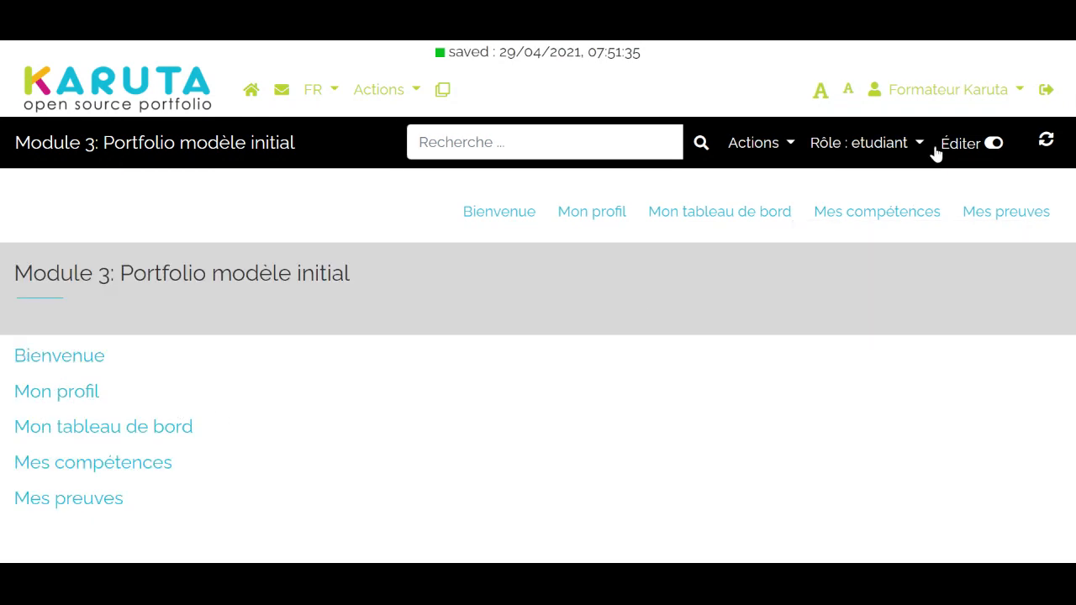
pyautogui.click(898, 152)
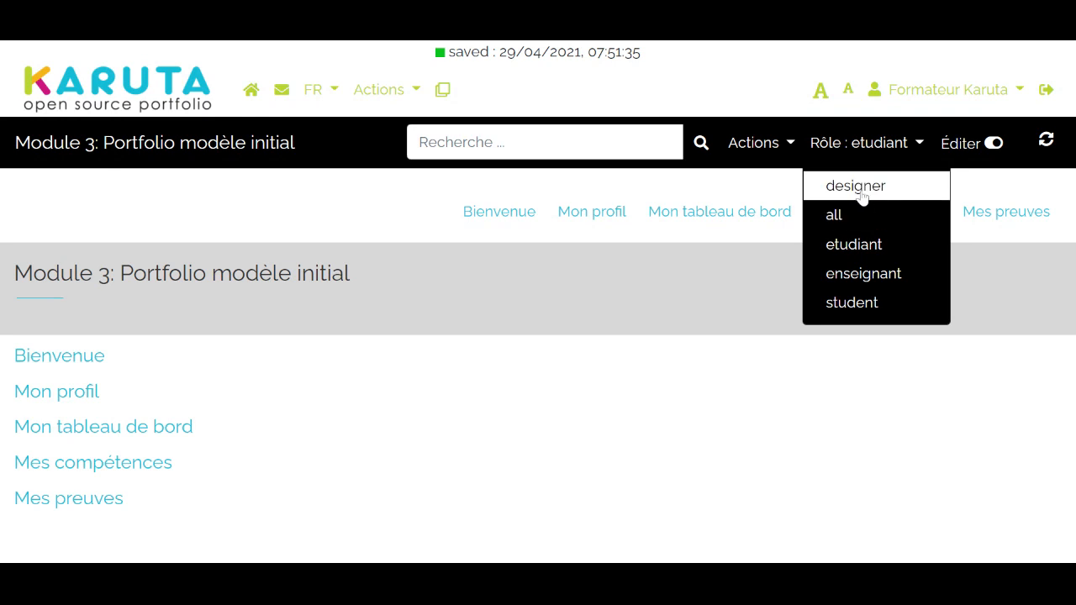
pyautogui.click(863, 187)
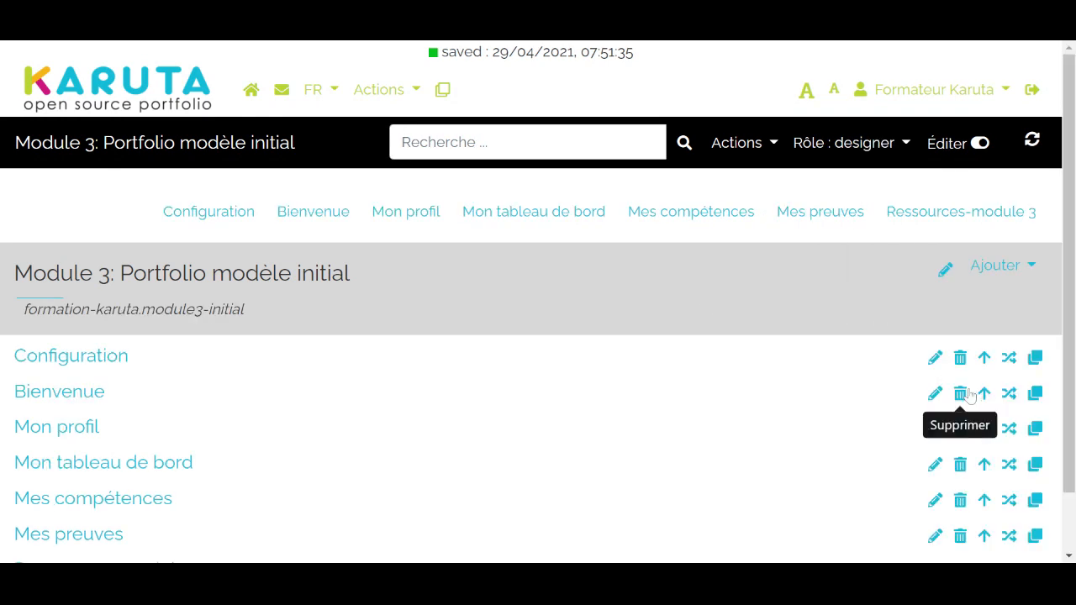
# Step: Examine the metadata of the Bienvenue page and close its properties
pyautogui.click(936, 395)
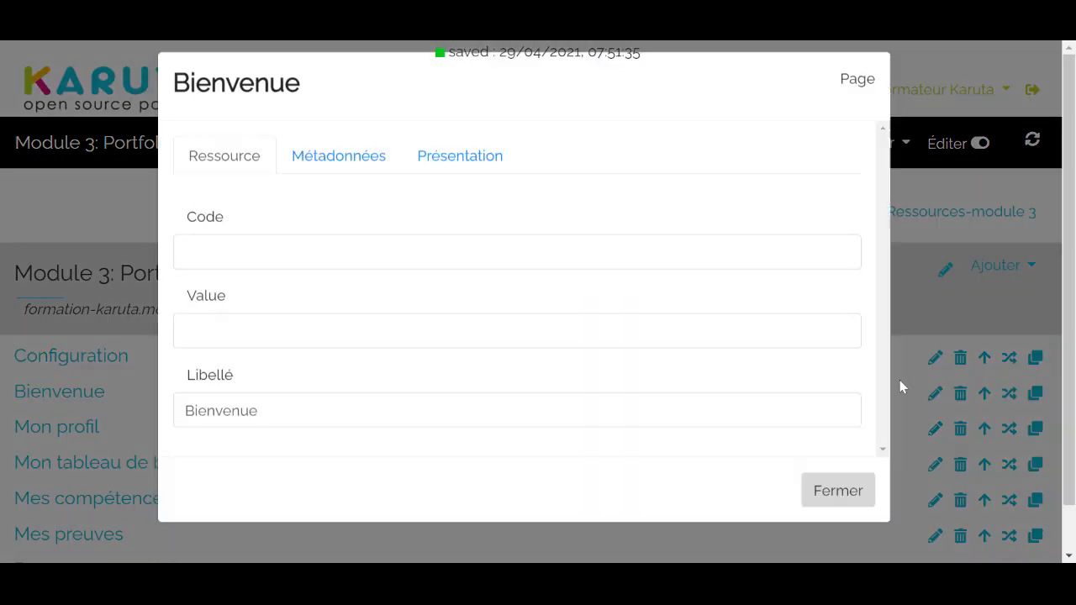
pyautogui.click(370, 178)
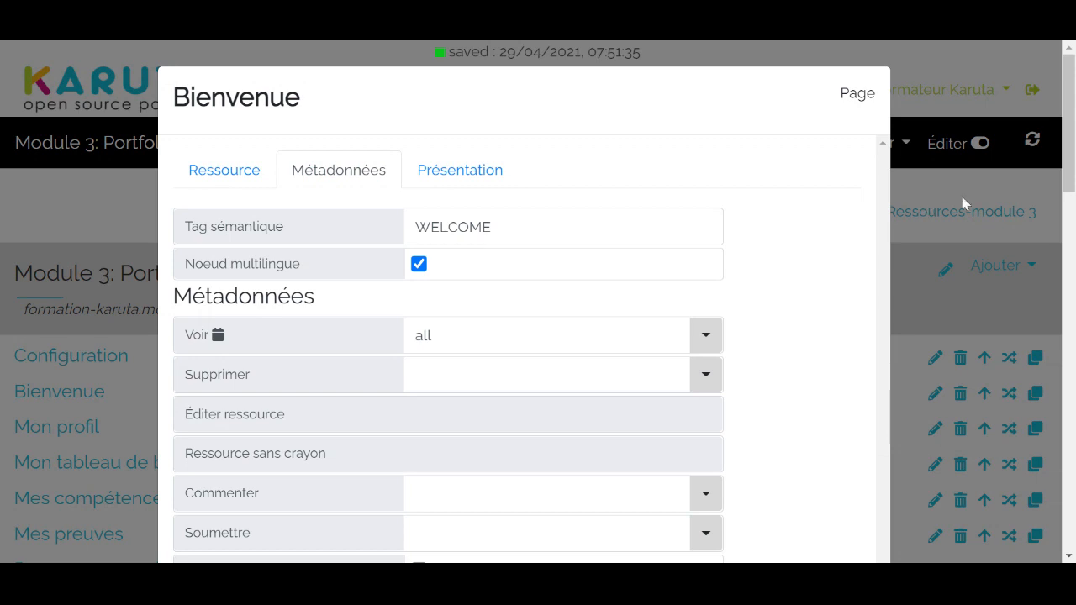
pyautogui.click(940, 190)
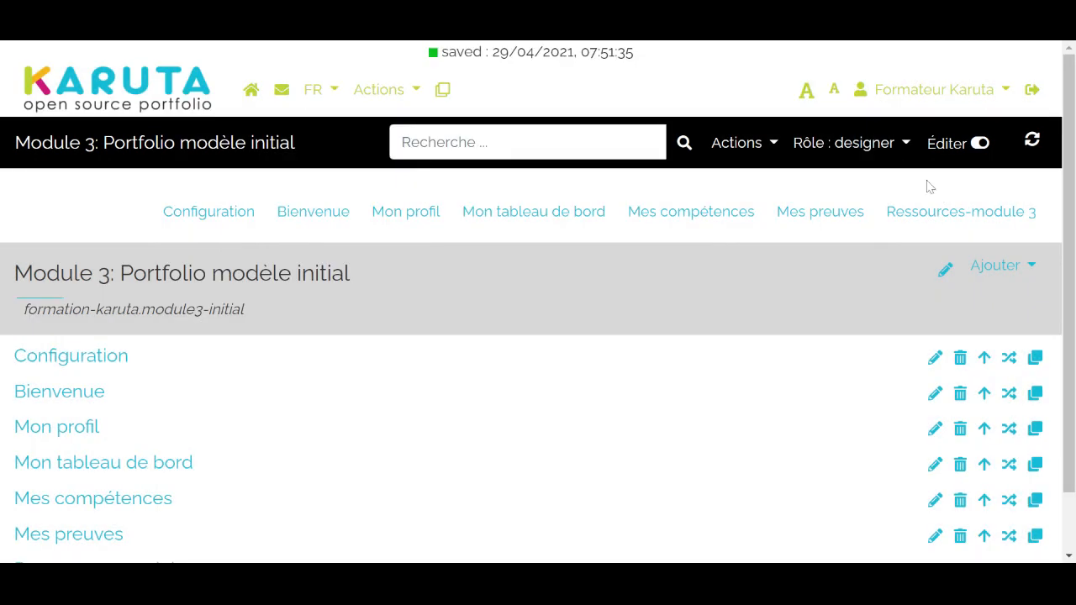
# Step: Open the page "Travailler dans un environnement numérique" under Mes compétences
pyautogui.click(905, 209)
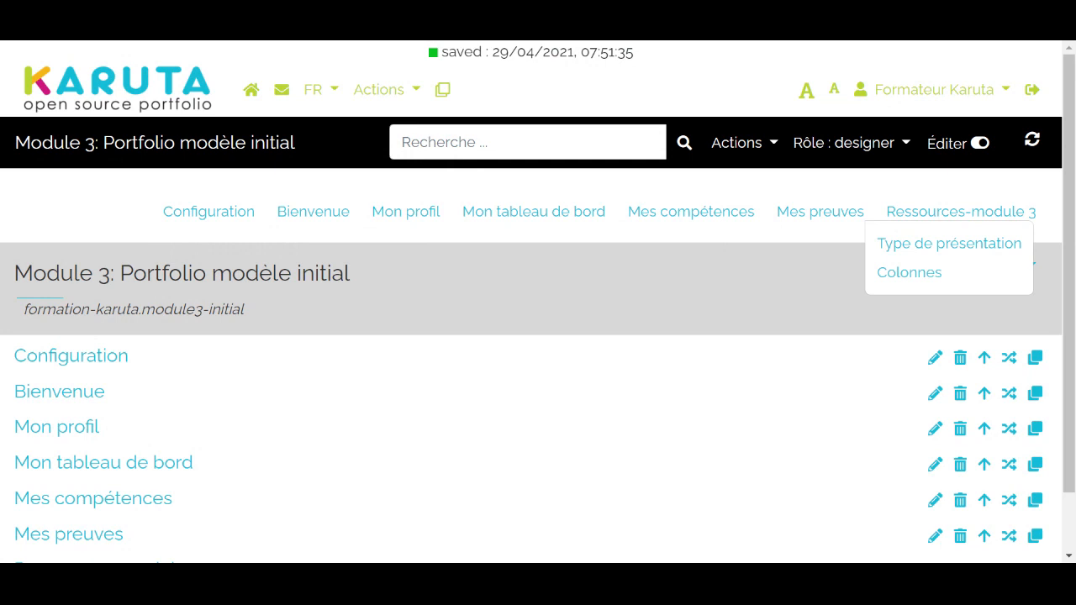
pyautogui.moveTo(704, 215)
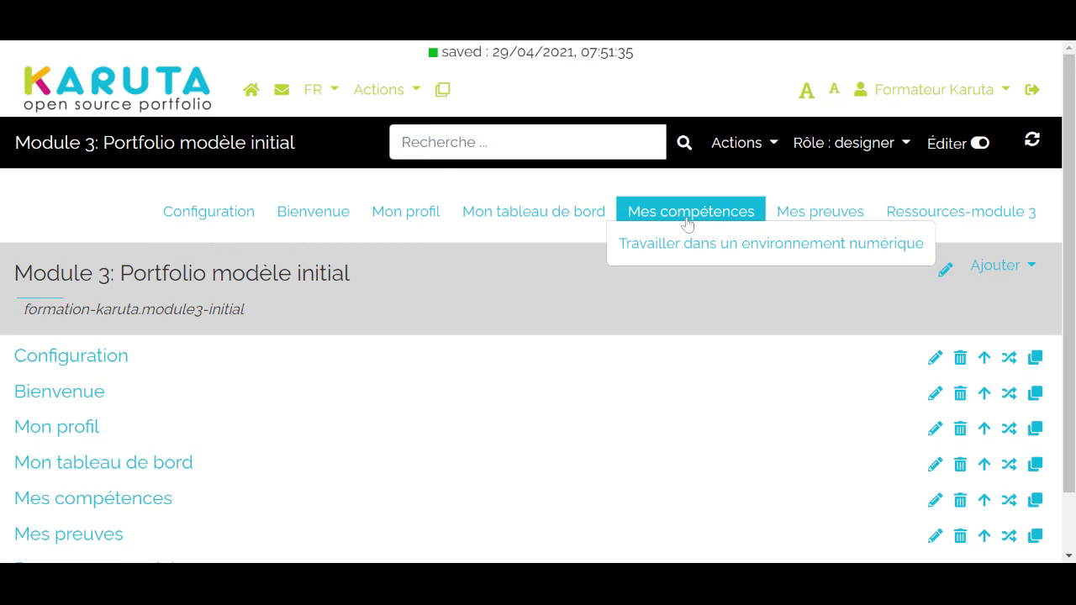
pyautogui.click(695, 245)
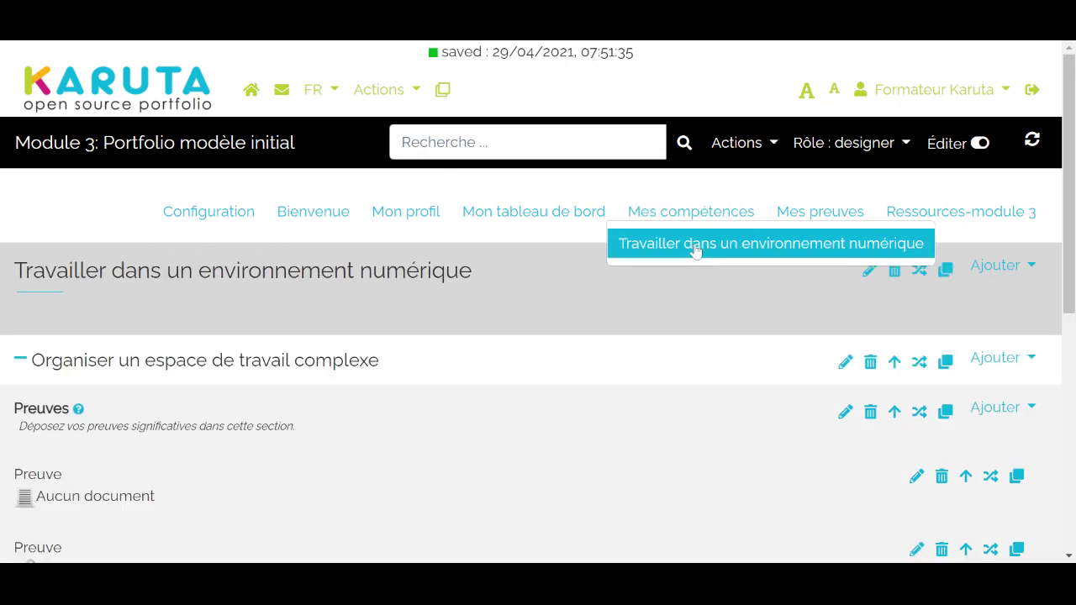
# Step: Look over the "Organiser un espace de travail complexe" section, then collapse it and expand it again
pyautogui.scroll(-2, 488, 307)
pyautogui.scroll(-1, 488, 311)
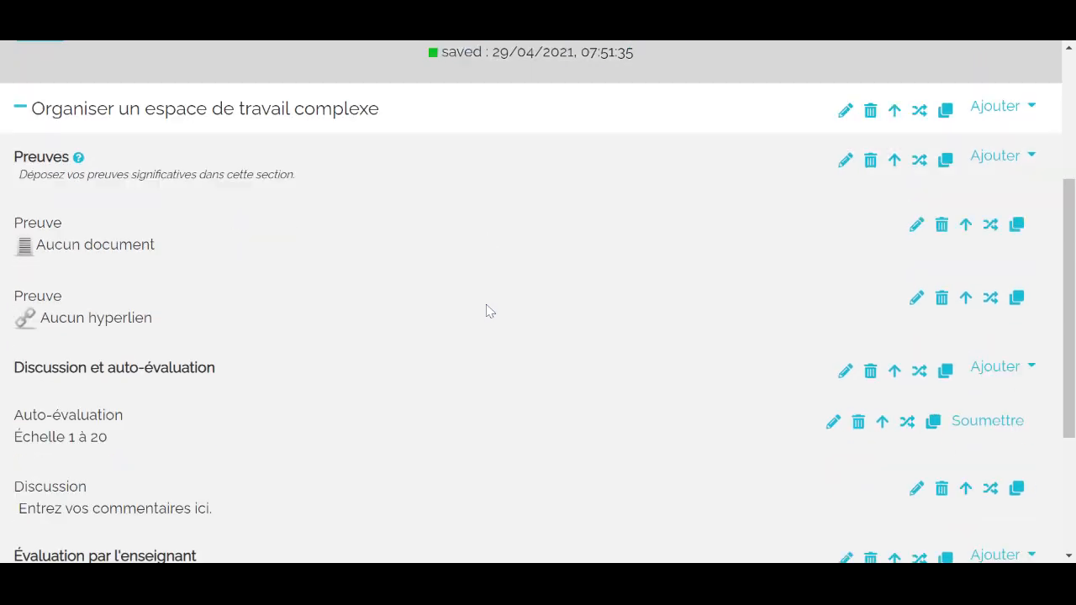
pyautogui.scroll(2, 488, 311)
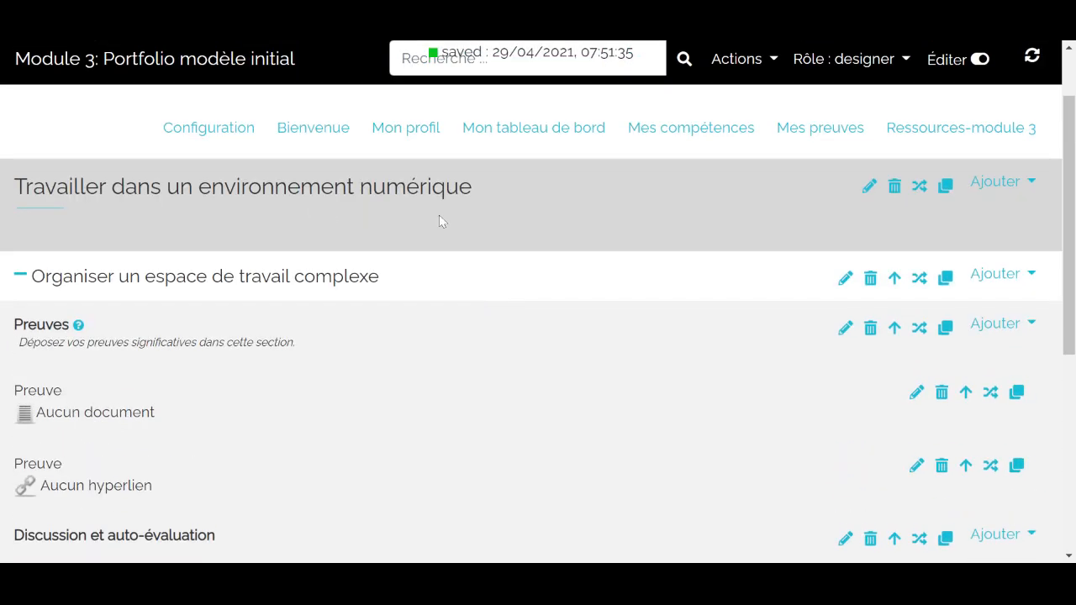
pyautogui.scroll(-2, 469, 222)
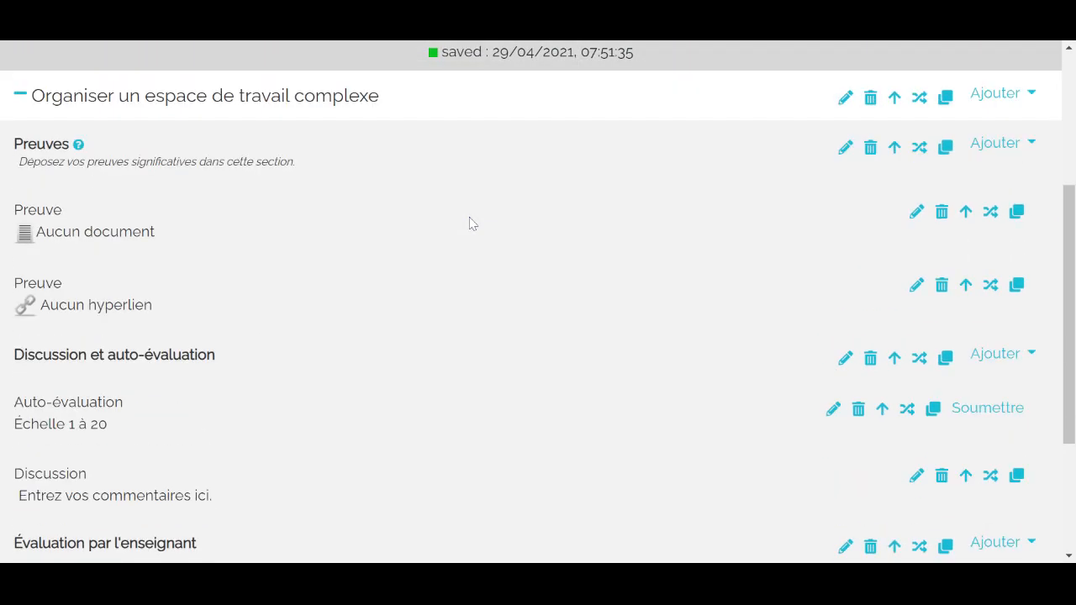
pyautogui.click(19, 108)
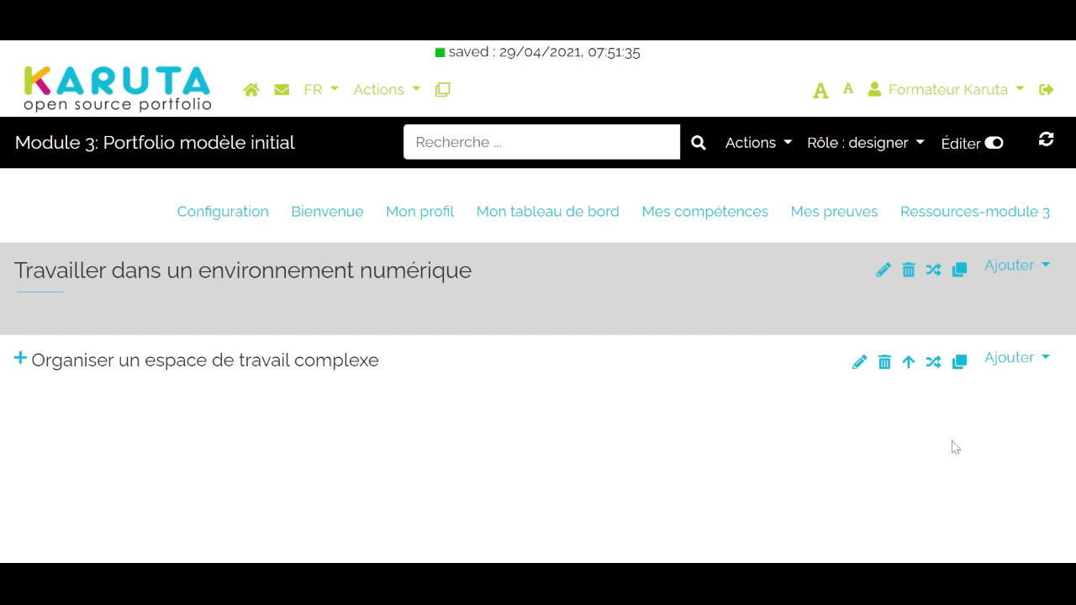
pyautogui.click(21, 361)
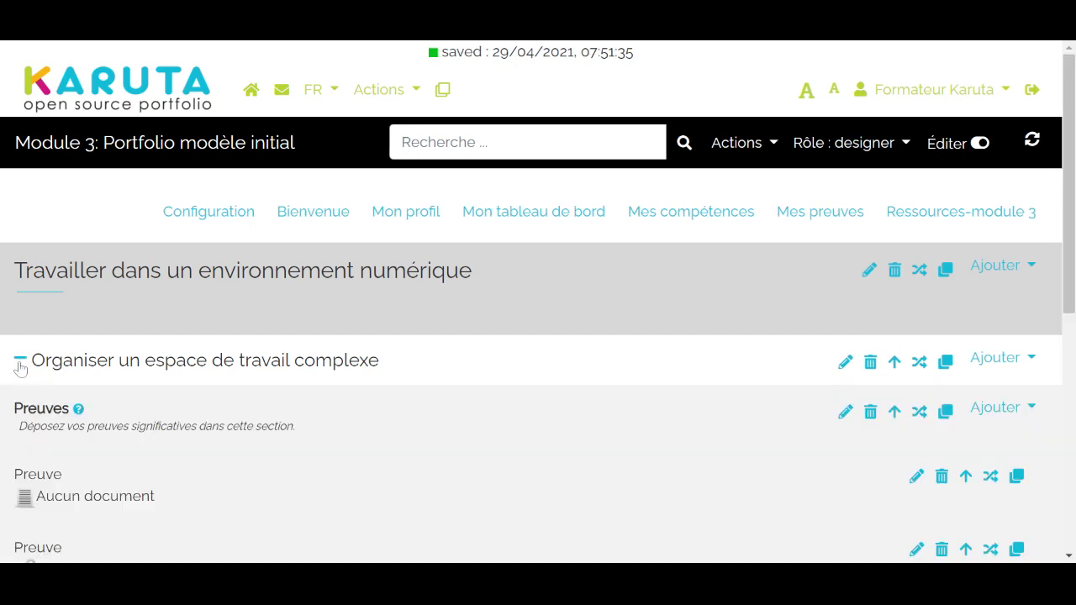
# Step: Set the content display type of the Preuves sub-section to 2 columns (row row-cols-2)
pyautogui.scroll(-4, 121, 408)
pyautogui.scroll(1, 121, 409)
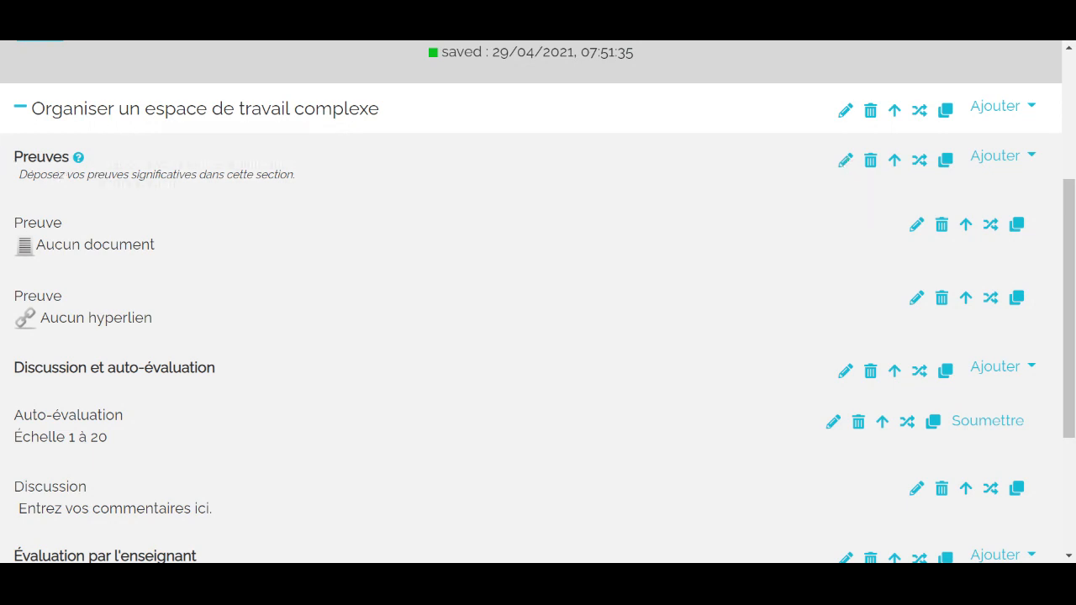
pyautogui.click(846, 165)
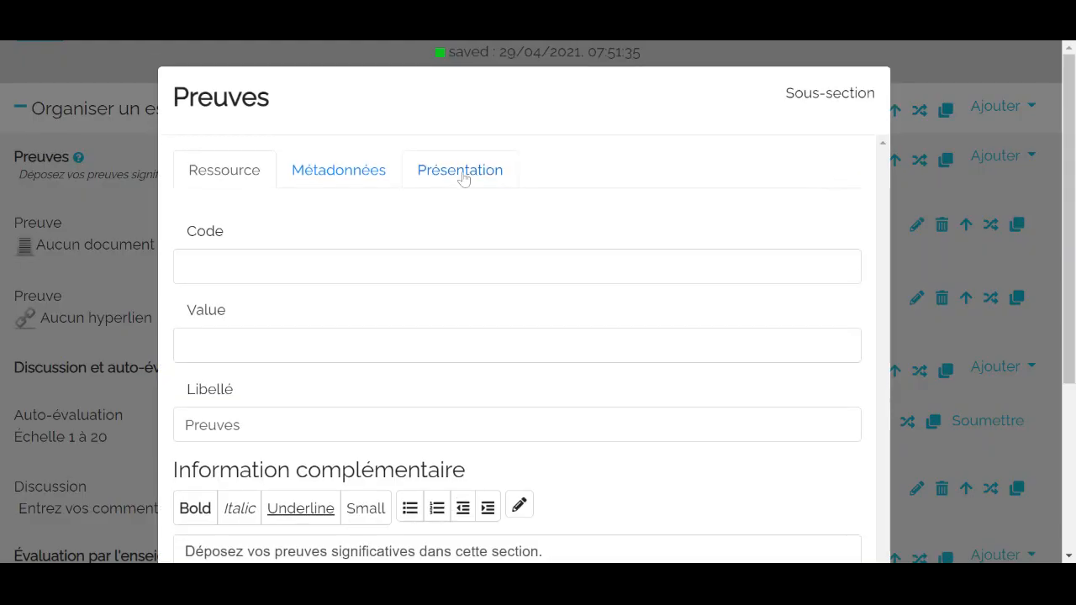
pyautogui.click(461, 175)
pyautogui.click(715, 330)
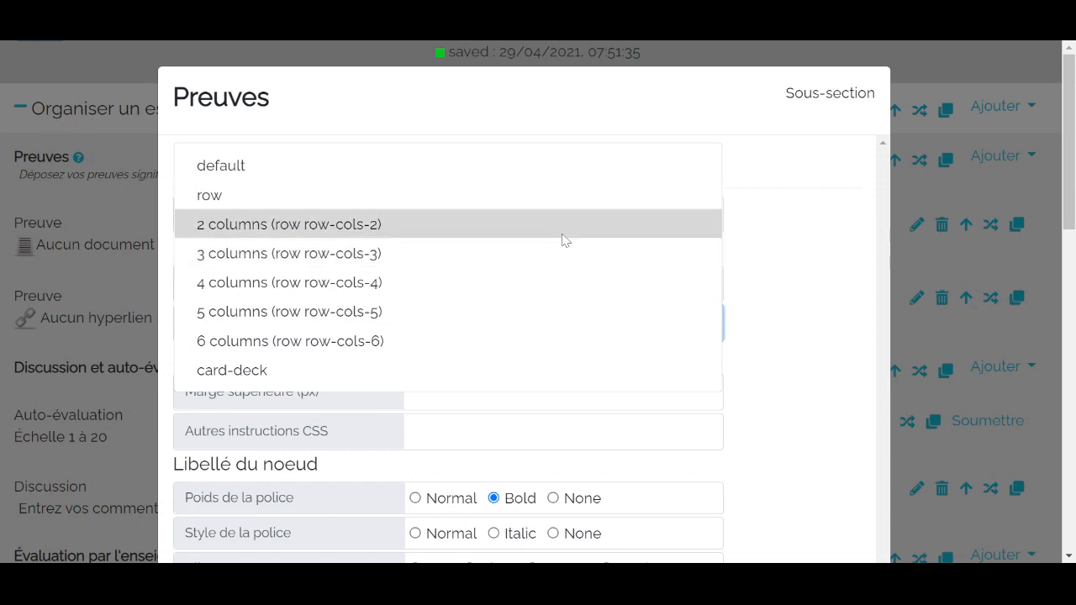
pyautogui.click(565, 241)
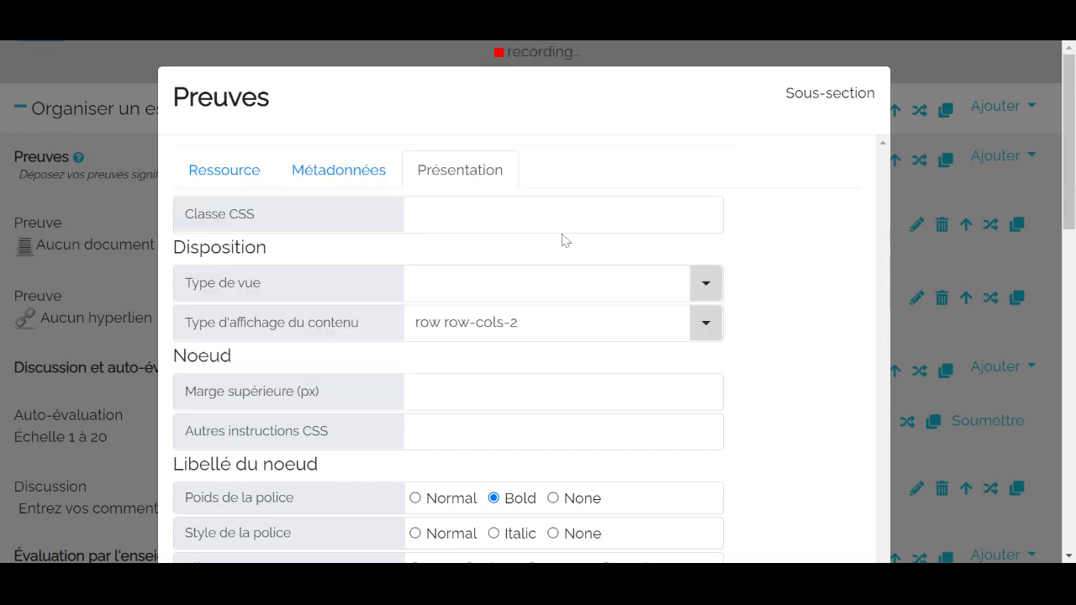
pyautogui.click(966, 271)
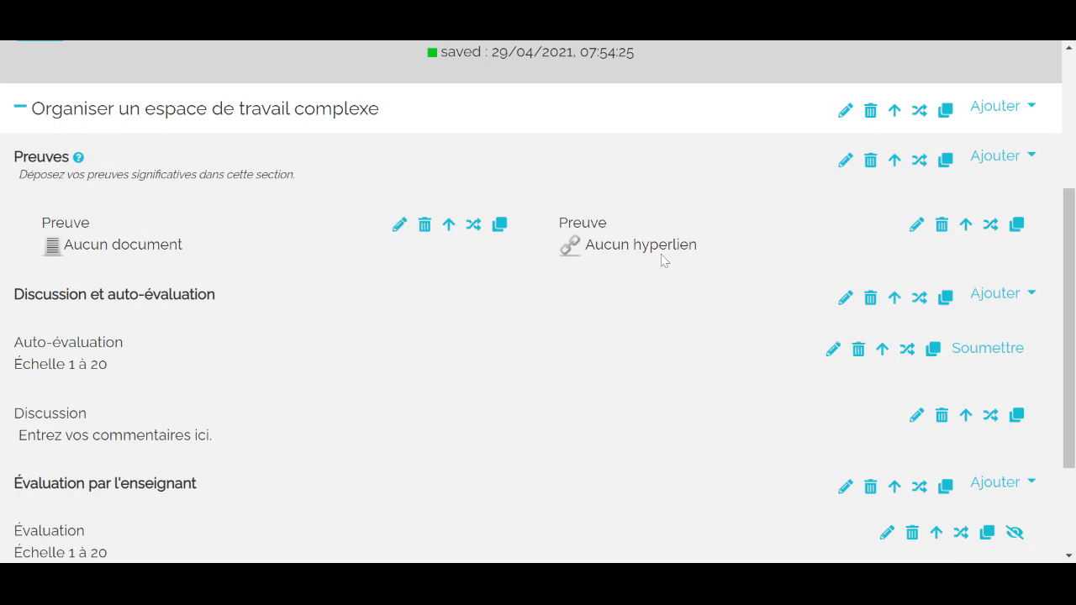
# Step: Duplicate the hyperlink Preuve and the document Preuve in the Preuves sub-section
pyautogui.click(1017, 227)
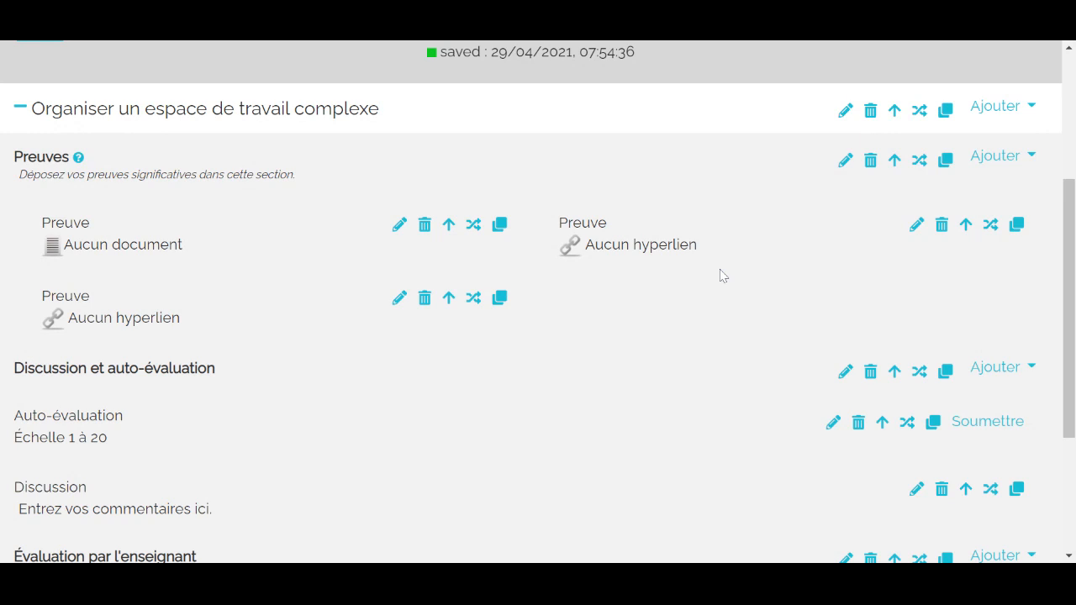
pyautogui.click(503, 227)
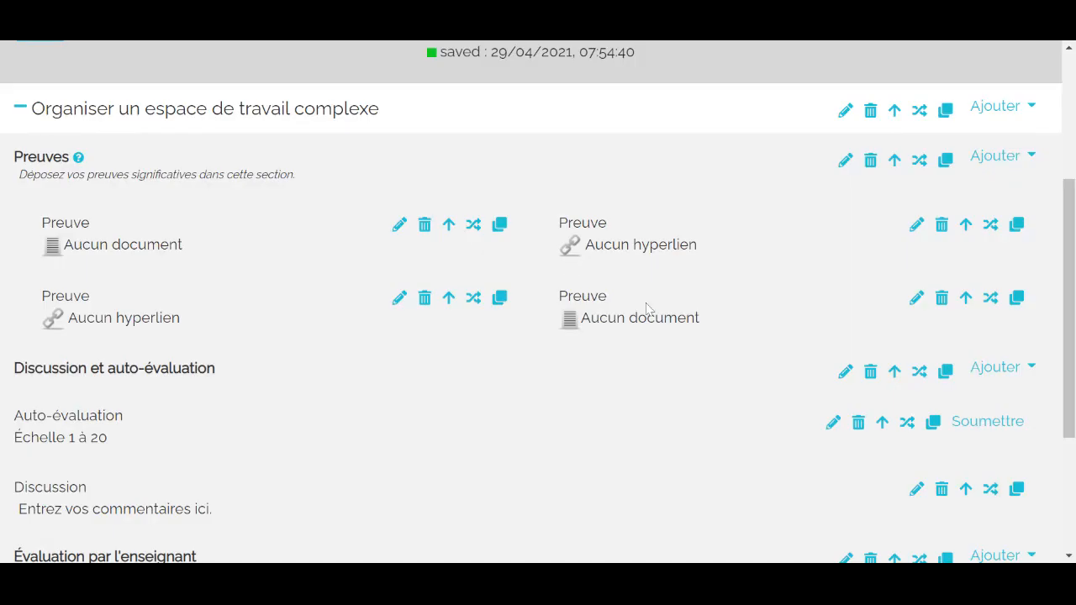
# Step: Switch the portfolio's viewing role to etudiant
pyautogui.scroll(3, 673, 310)
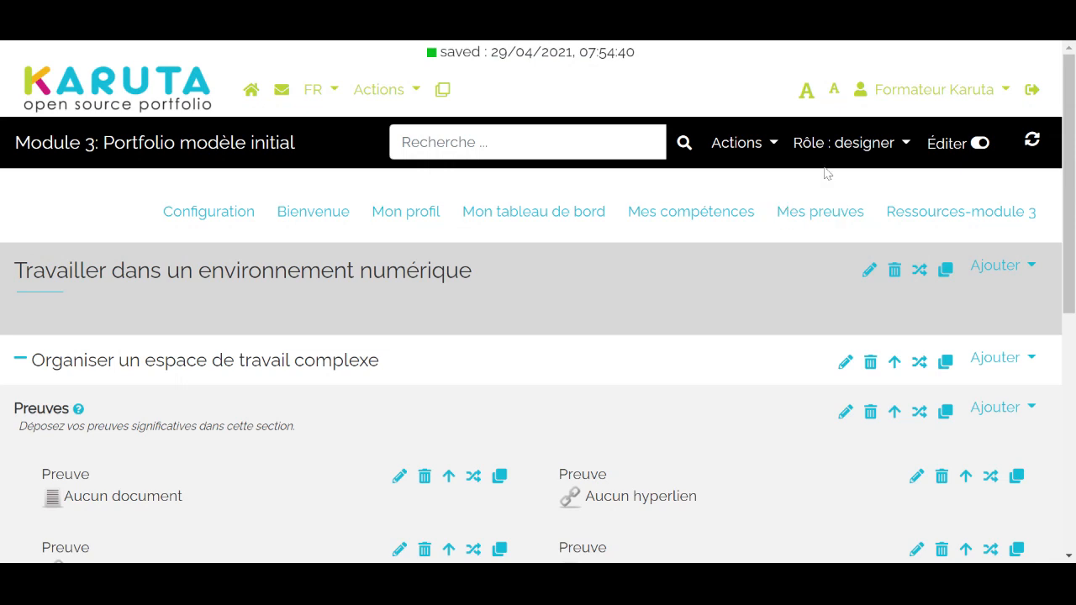
pyautogui.click(851, 145)
pyautogui.click(870, 245)
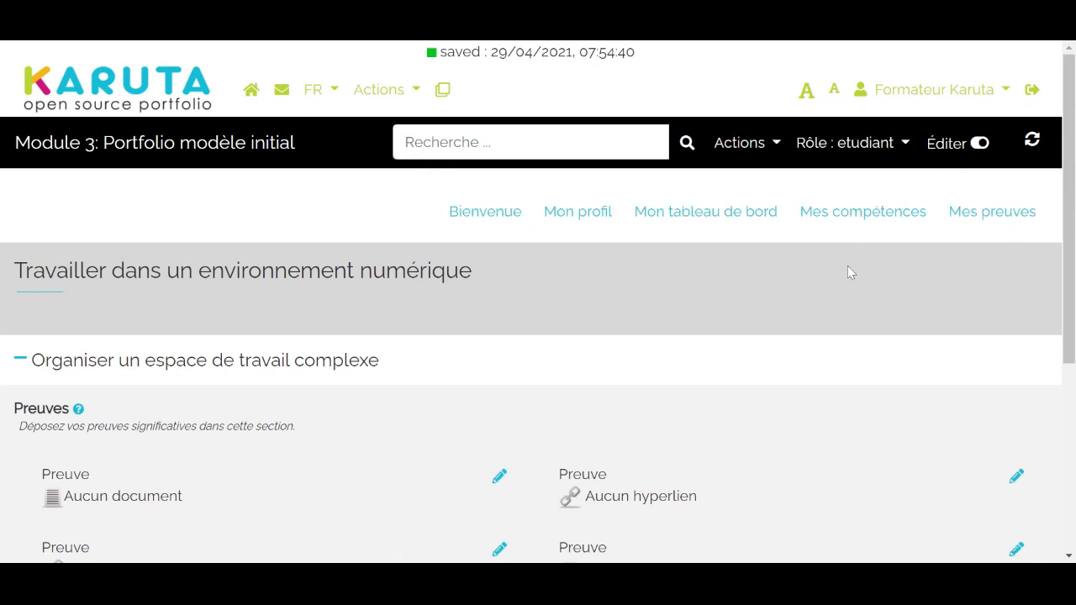
# Step: Change the label of the first document Preuve to "Travail en entreprise" and close its editor
pyautogui.scroll(-1, 636, 330)
pyautogui.scroll(-3, 636, 331)
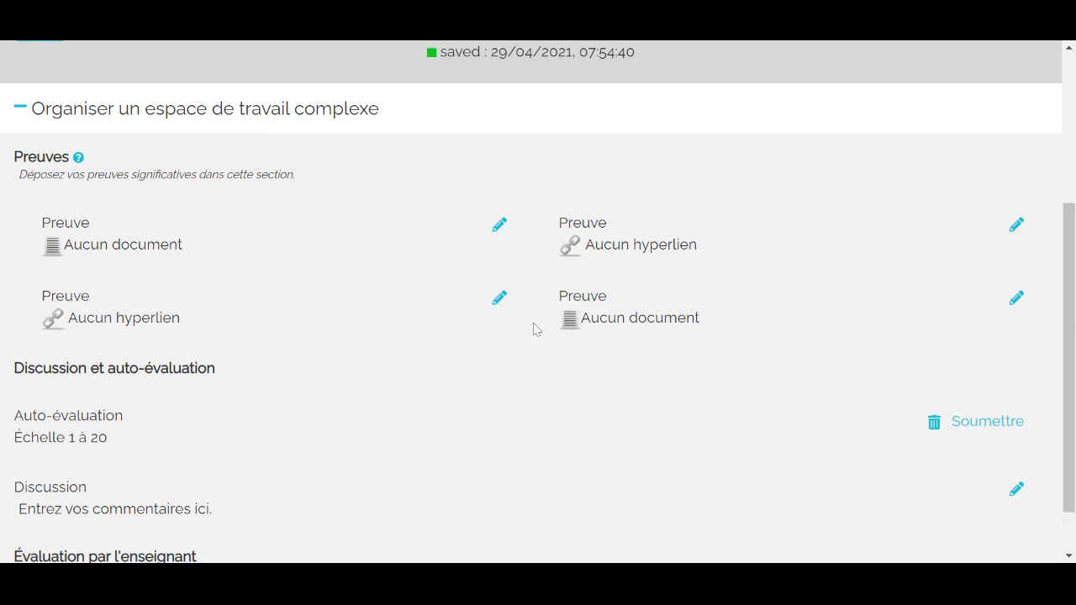
pyautogui.click(500, 226)
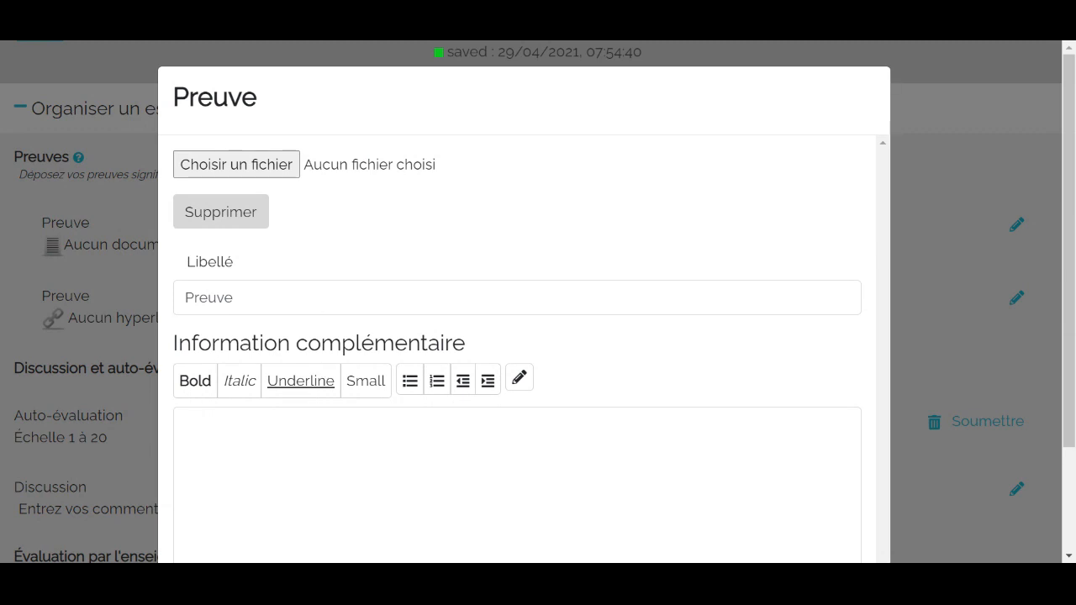
pyautogui.click(237, 297)
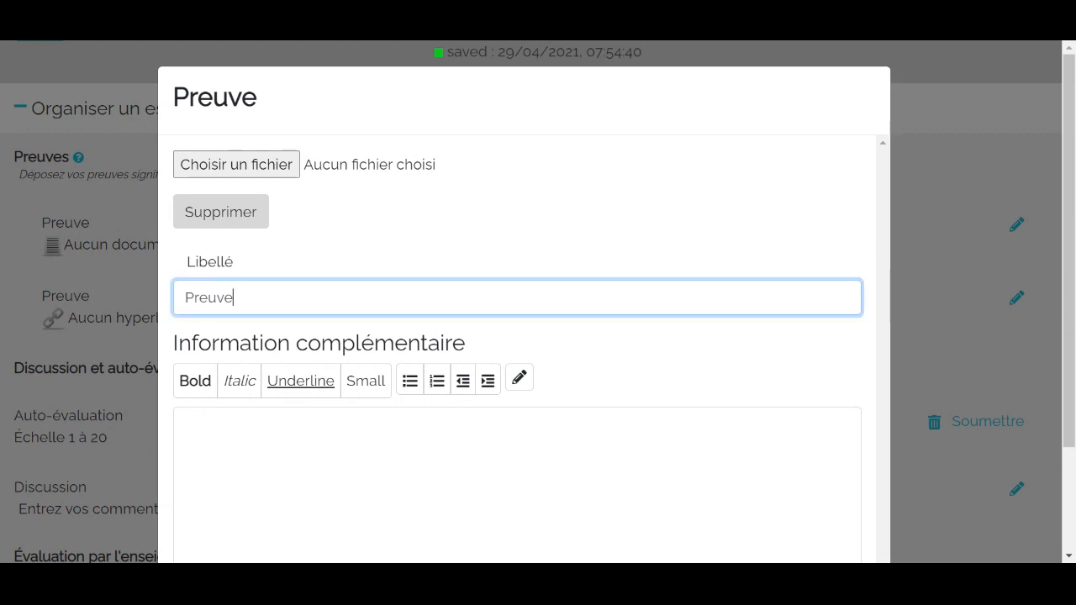
pyautogui.press('BackSpace')
pyautogui.press('BackSpace')
pyautogui.press('BackSpace')
pyautogui.press('BackSpace')
pyautogui.press('BackSpace')
pyautogui.press('BackSpace')
pyautogui.write('Trvail e')
pyautogui.write('n')
pyautogui.press('BackSpace')
pyautogui.press('BackSpace')
pyautogui.press('BackSpace')
pyautogui.press('BackSpace')
pyautogui.press('BackSpace')
pyautogui.press('BackSpace')
pyautogui.press('BackSpace')
pyautogui.write('aval en entr')
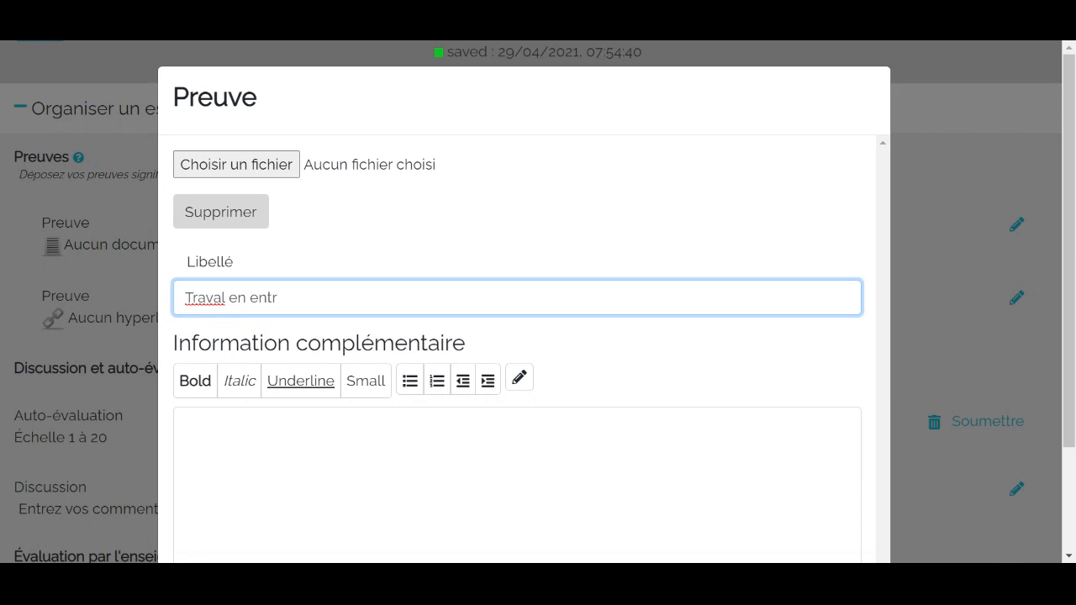
pyautogui.write('eprise')
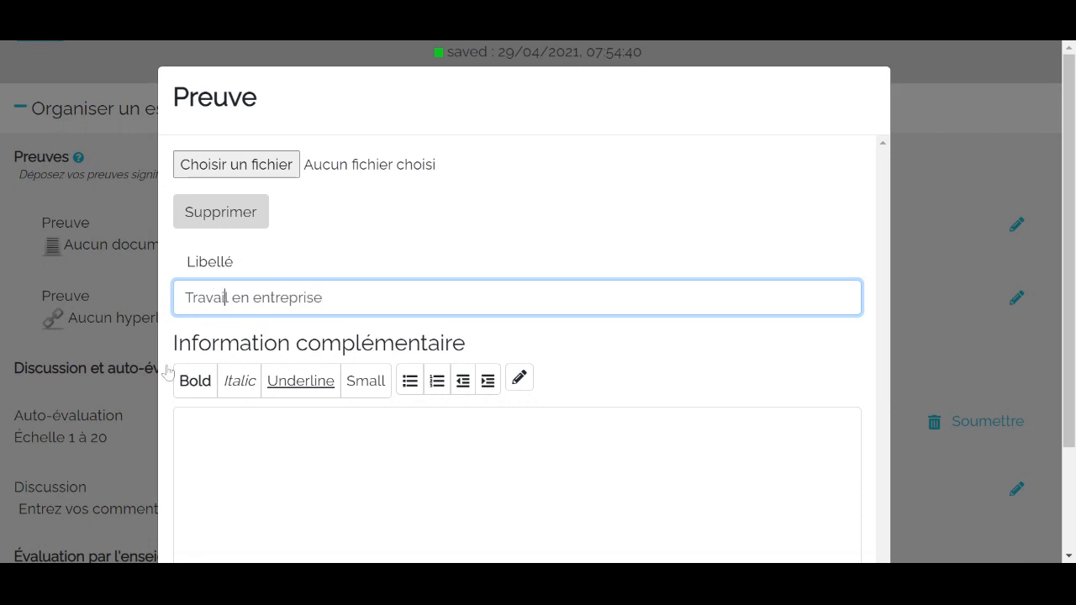
pyautogui.click(2, 309)
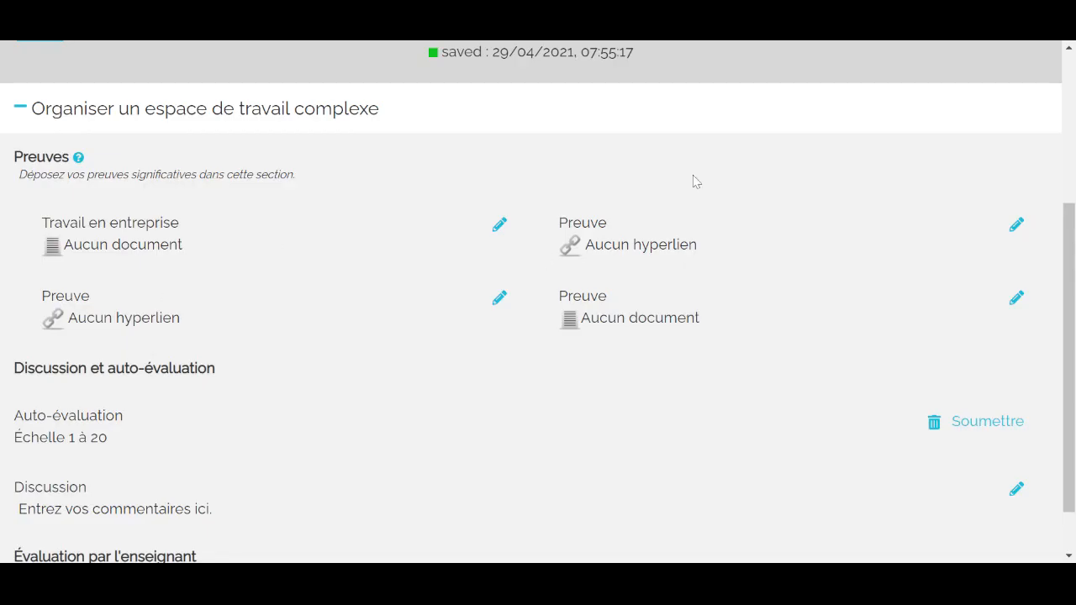
# Step: Switch the portfolio's role back to designer
pyautogui.scroll(3, 694, 180)
pyautogui.click(907, 143)
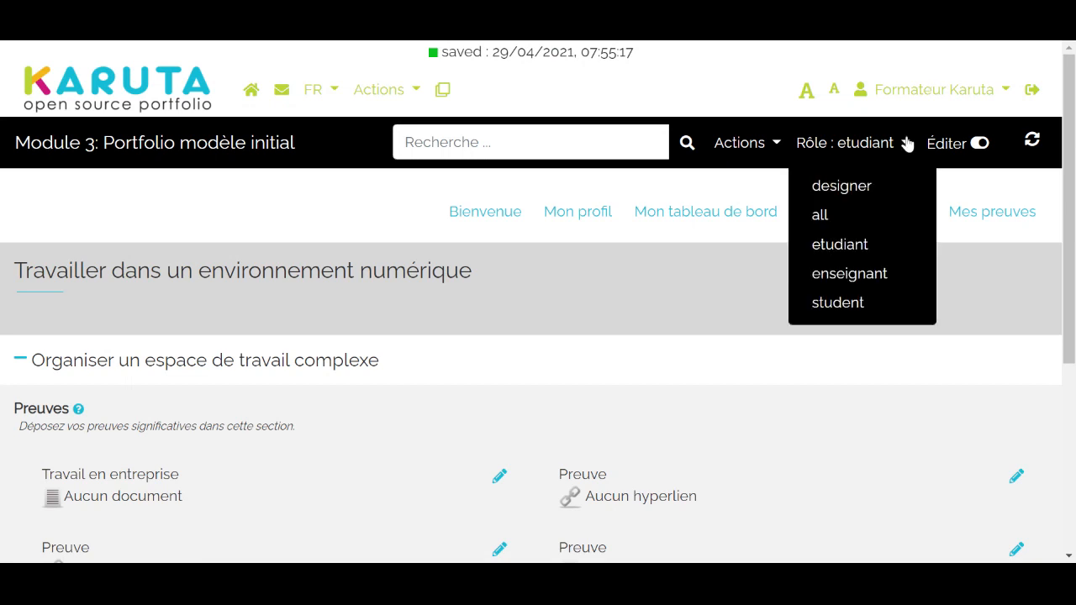
pyautogui.click(872, 195)
# Step: Set the label font weight of the "Travail en entreprise" document to Bold in its presentation settings
pyautogui.scroll(-1, 756, 247)
pyautogui.scroll(-2, 754, 246)
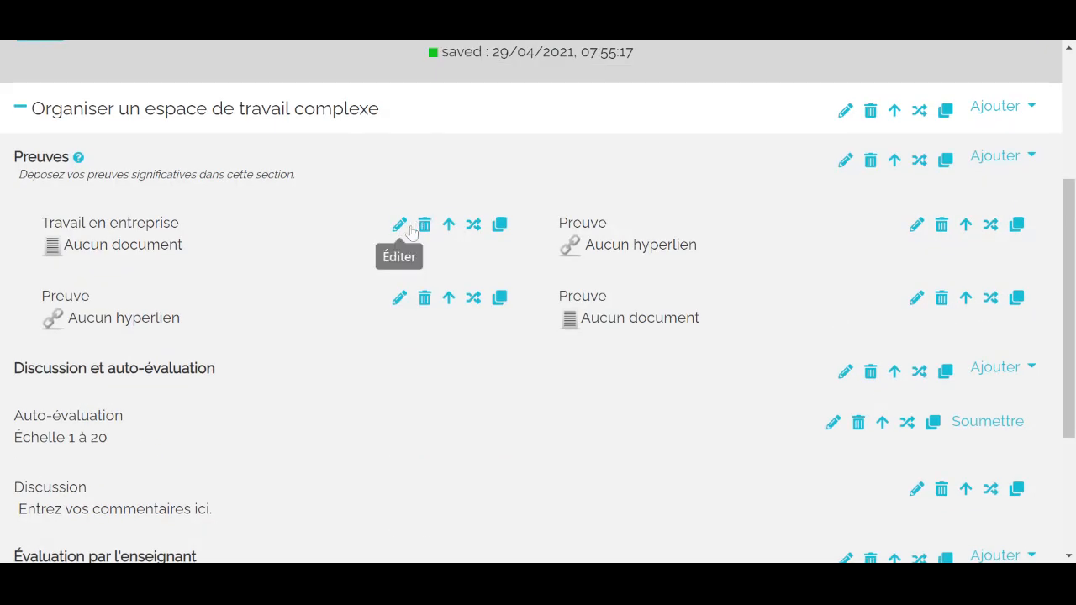
pyautogui.click(399, 227)
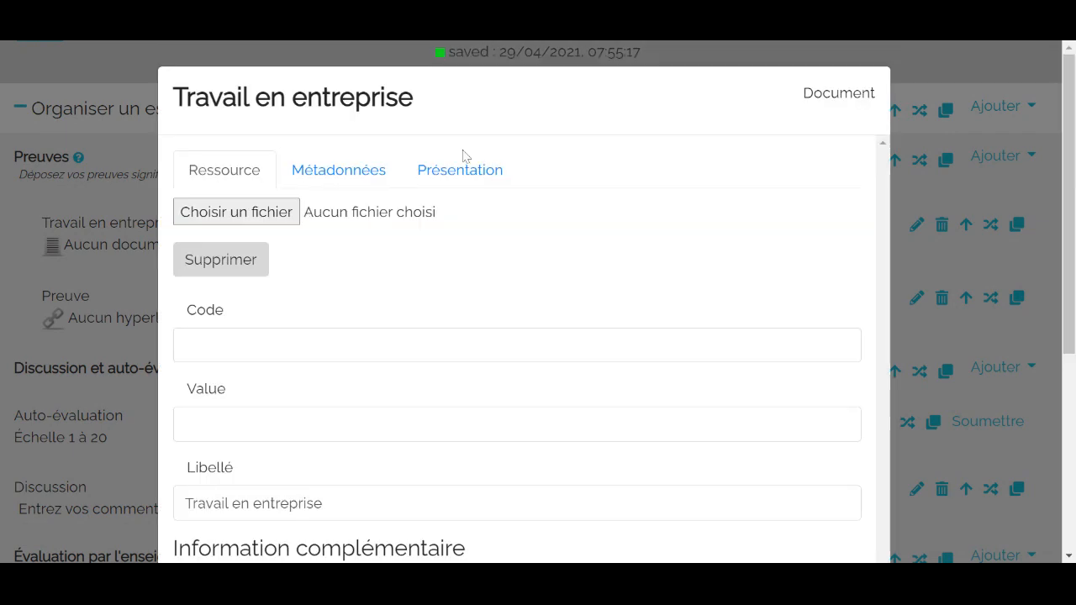
pyautogui.click(462, 171)
pyautogui.scroll(-3, 504, 211)
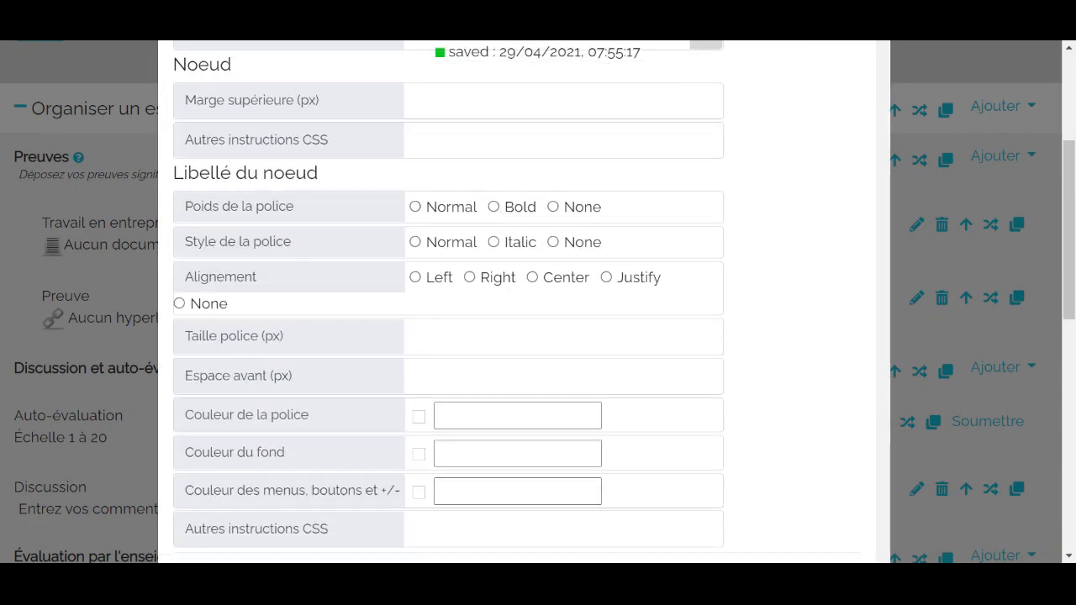
pyautogui.click(495, 209)
pyautogui.click(984, 207)
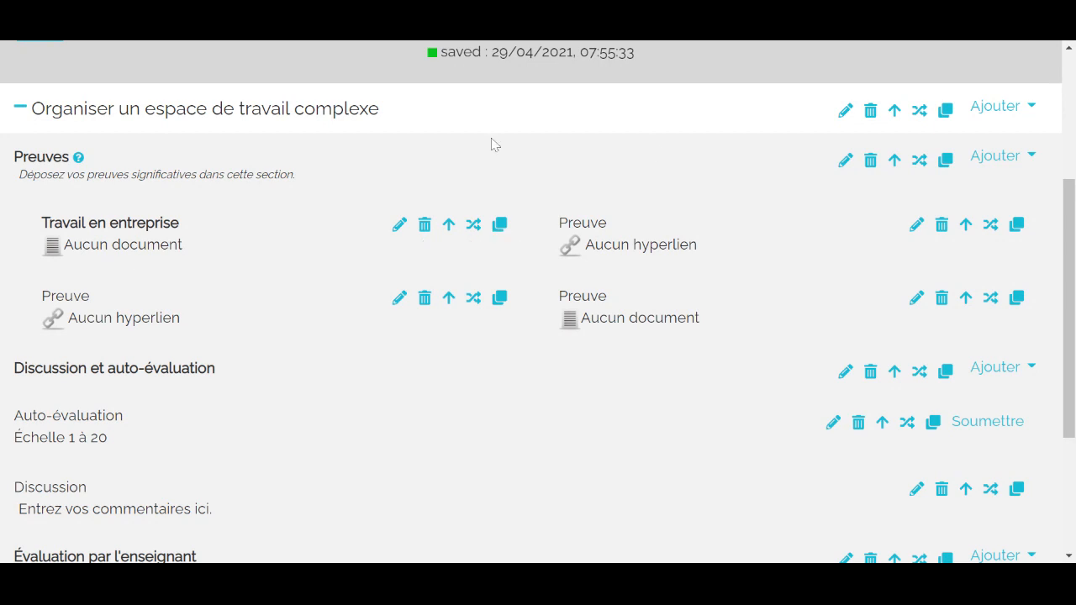
# Step: Set the content display type of the Preuves sub-section to 3 columns (row row-cols-3)
pyautogui.click(846, 160)
pyautogui.click(452, 178)
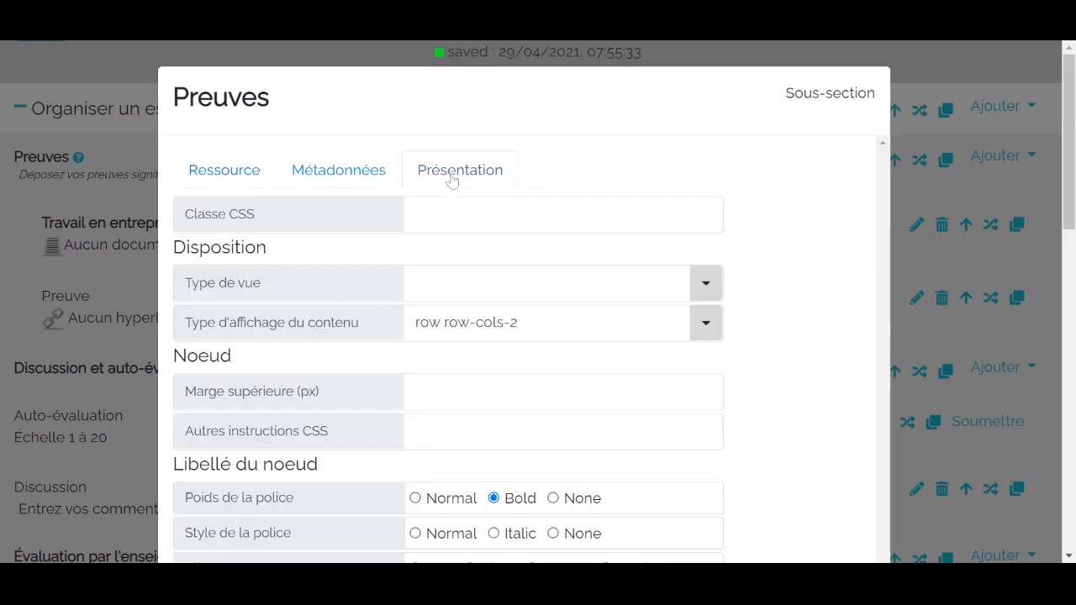
pyautogui.click(710, 335)
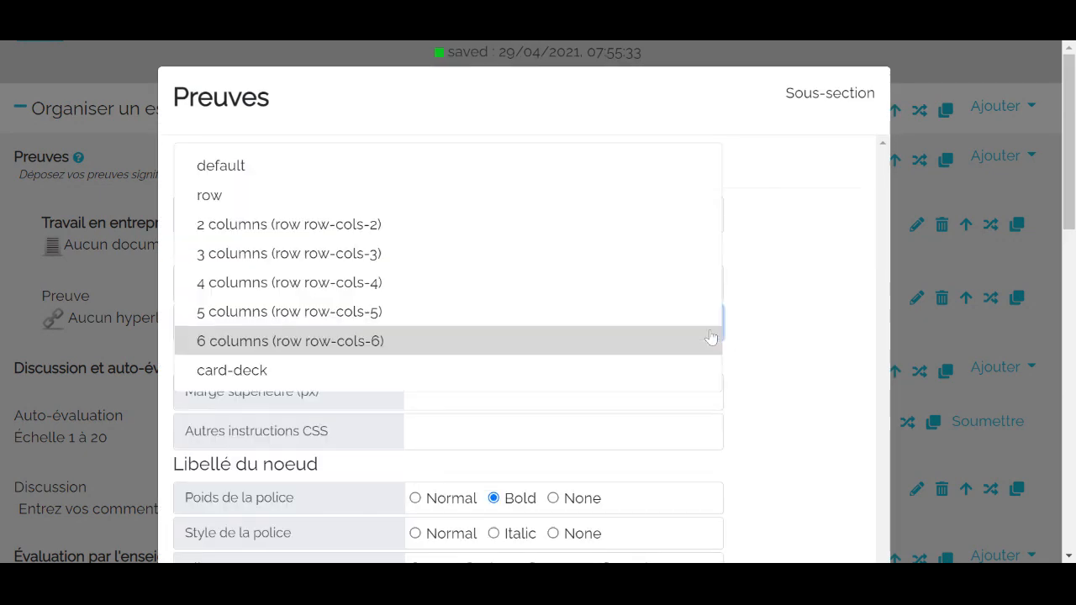
pyautogui.click(649, 253)
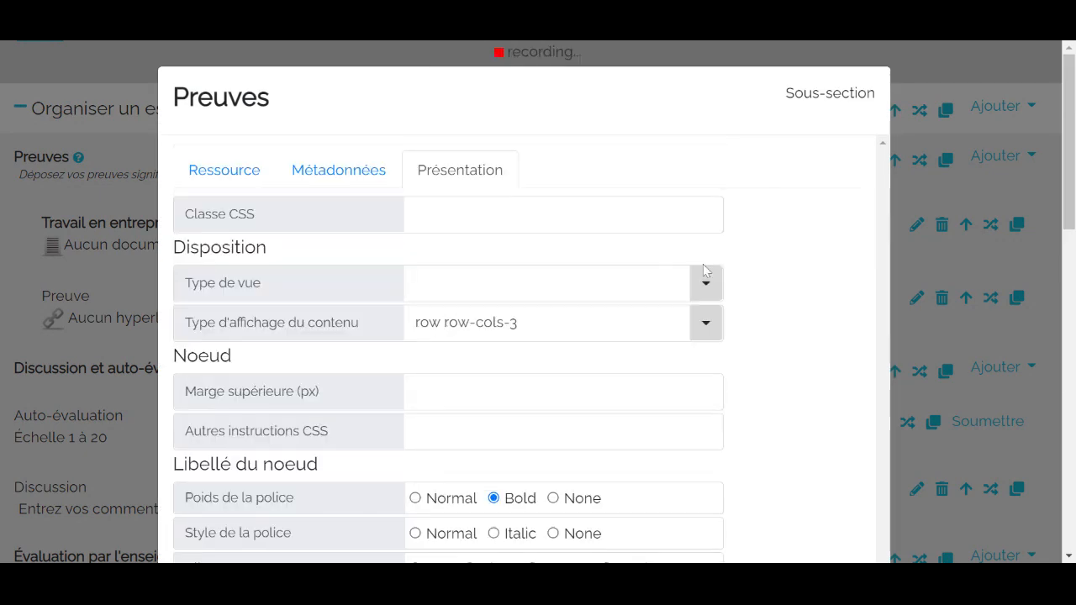
pyautogui.click(933, 185)
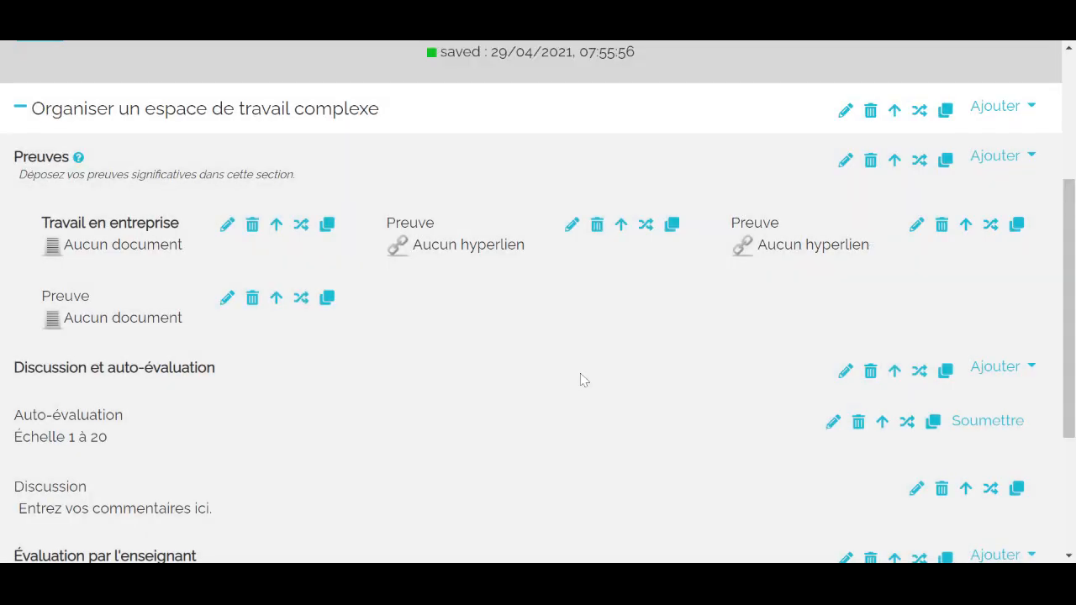
# Step: Change the content display type of the Preuves sub-section to 2 columns (row row-cols-2) and close its editor
pyautogui.click(844, 160)
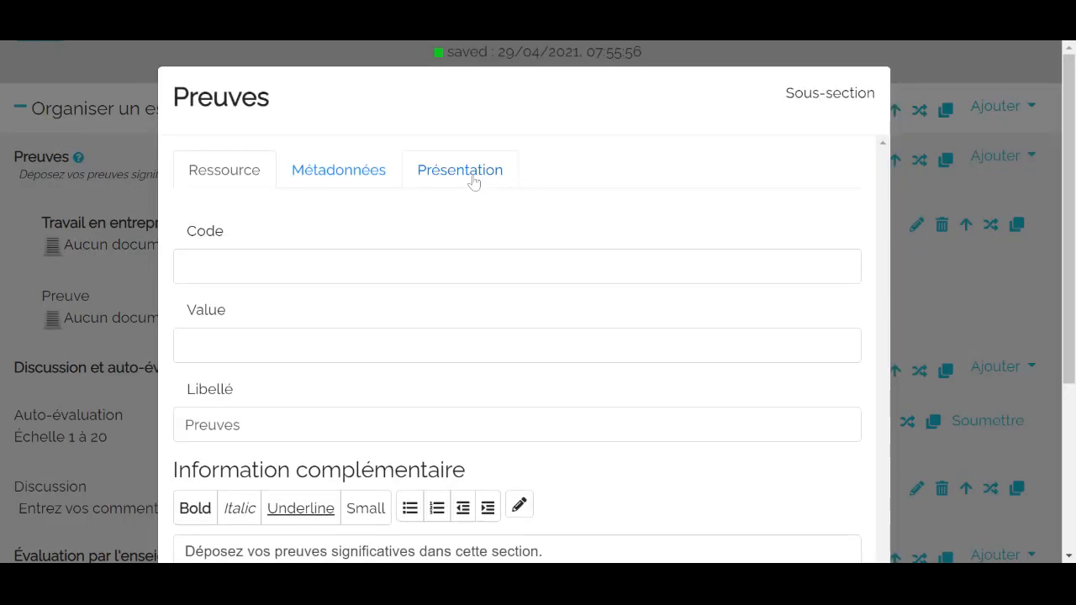
pyautogui.click(473, 183)
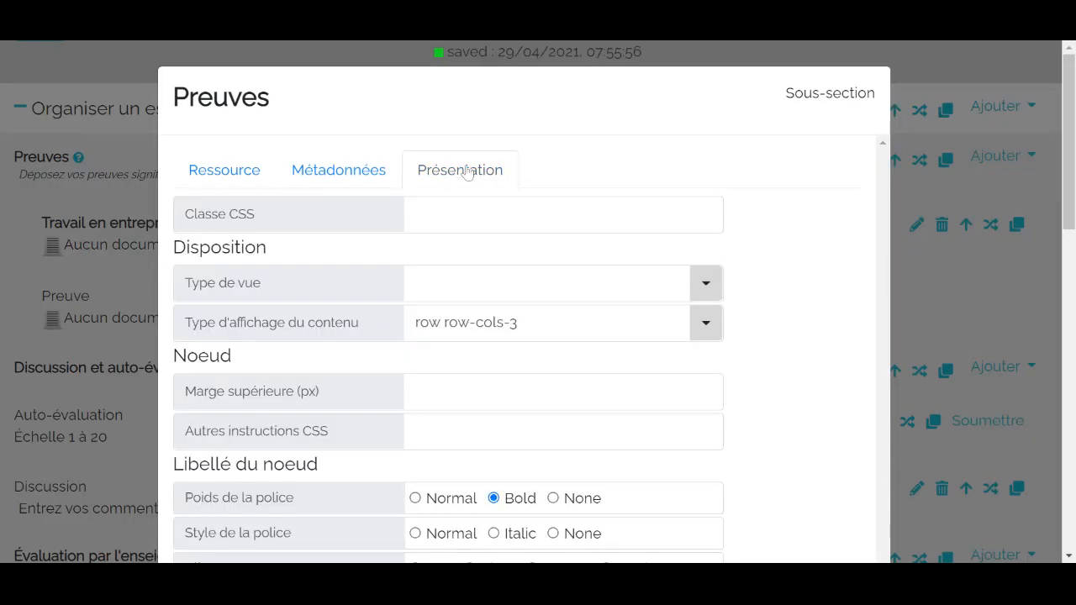
pyautogui.click(709, 327)
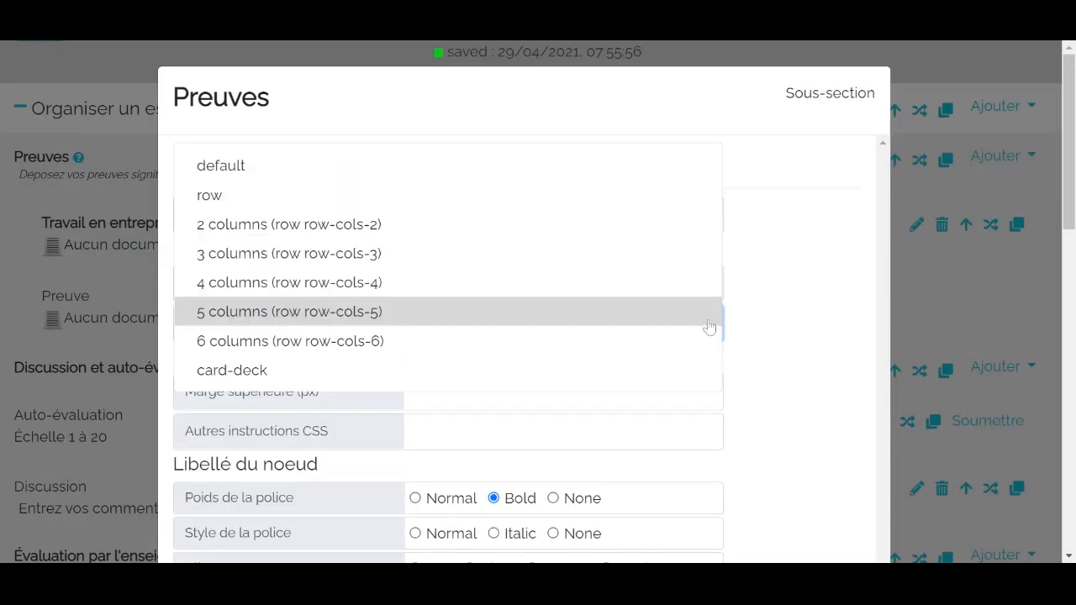
pyautogui.click(530, 223)
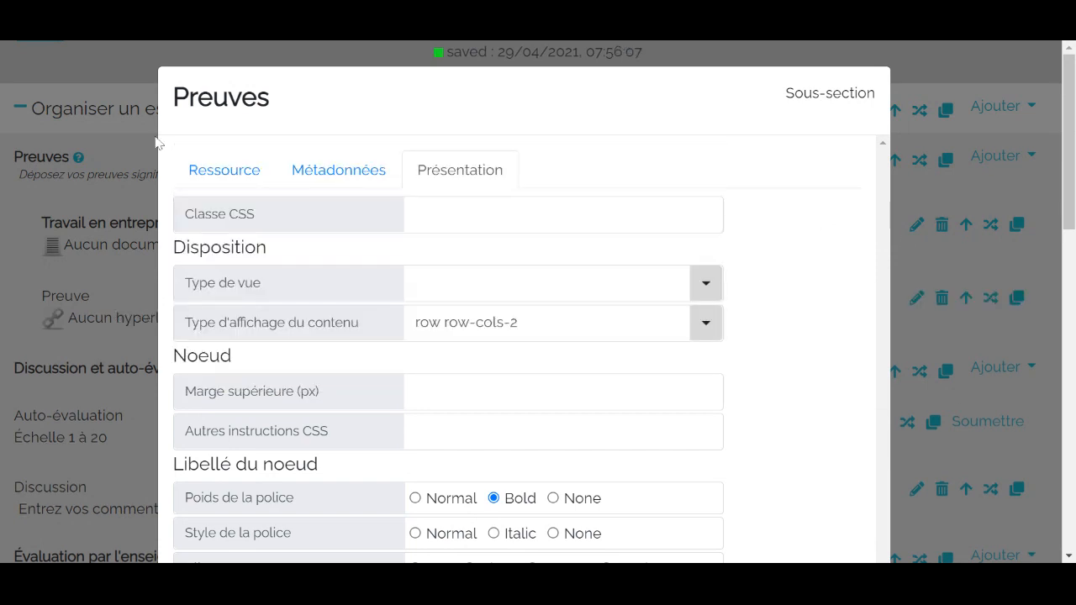
pyautogui.click(124, 137)
# Step: Set the content display type of the Discussion et auto-évaluation sub-section to 2 columns (row row-cols-2)
pyautogui.scroll(-2, 204, 207)
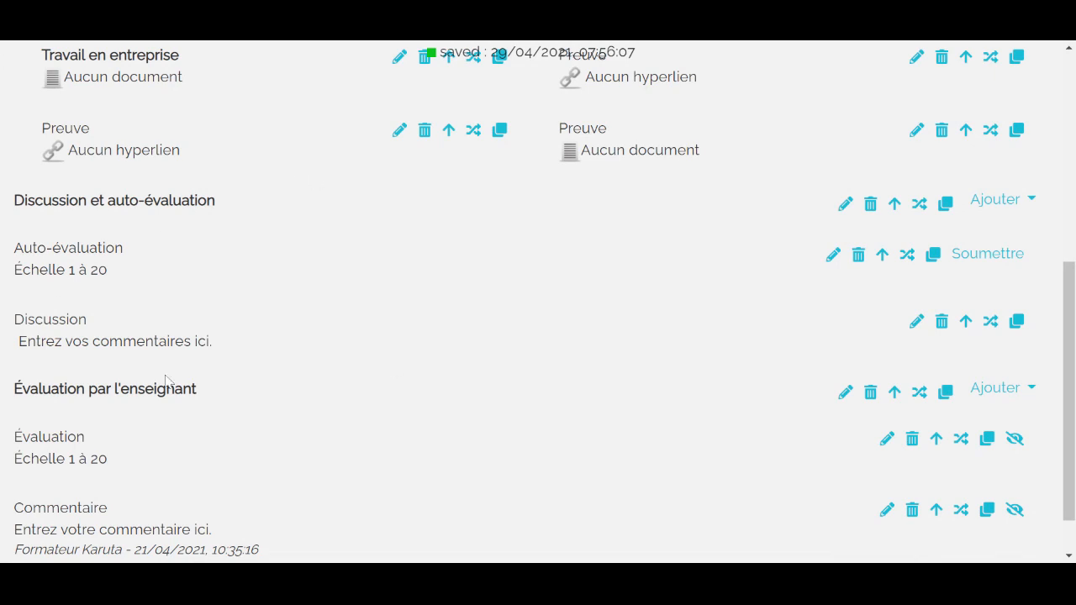
pyautogui.click(845, 204)
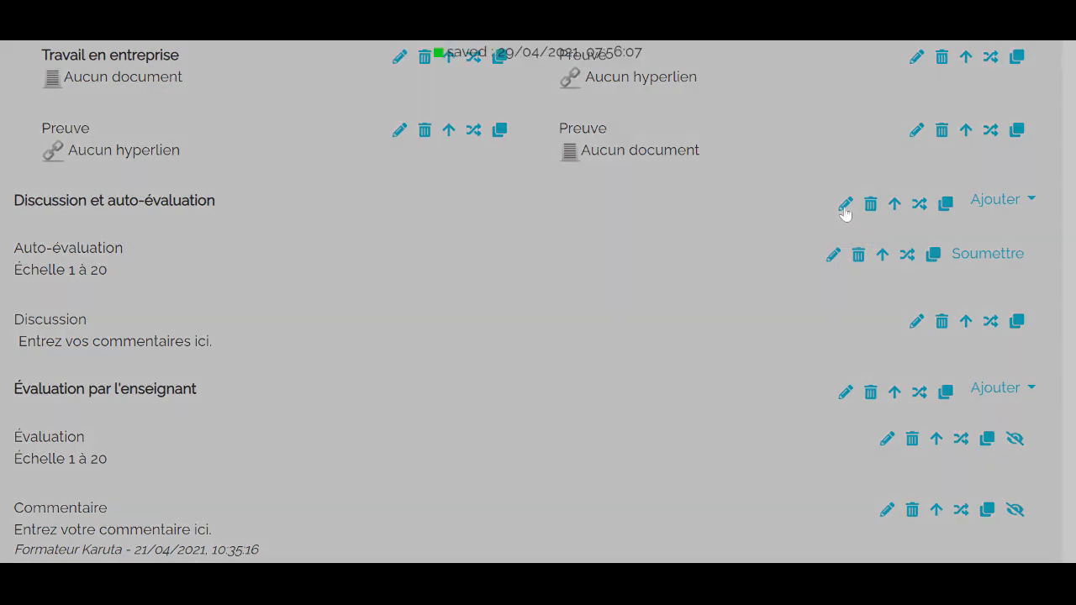
pyautogui.click(462, 178)
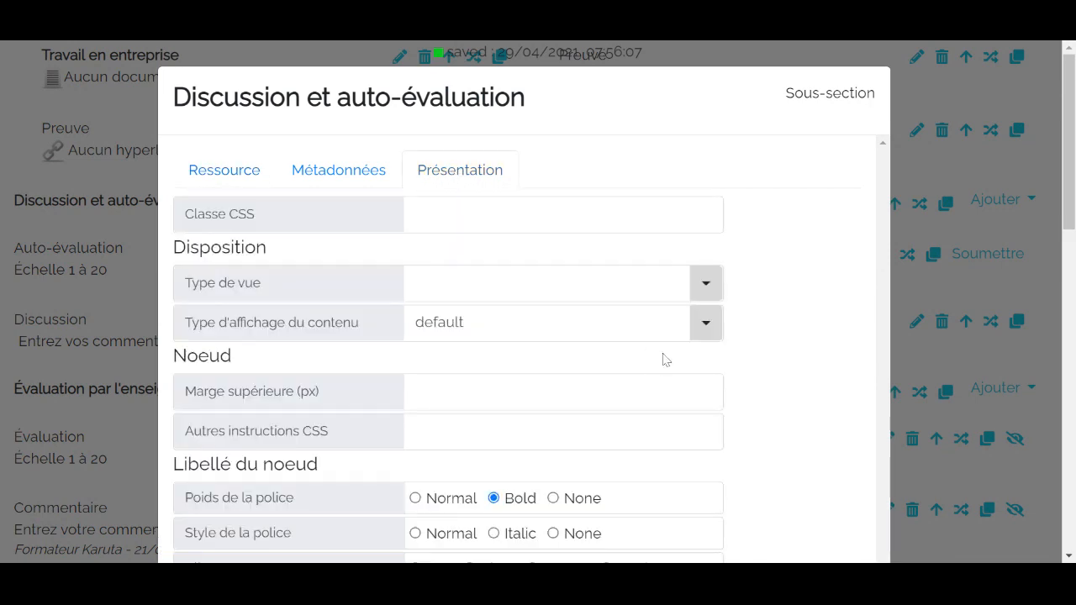
pyautogui.click(711, 325)
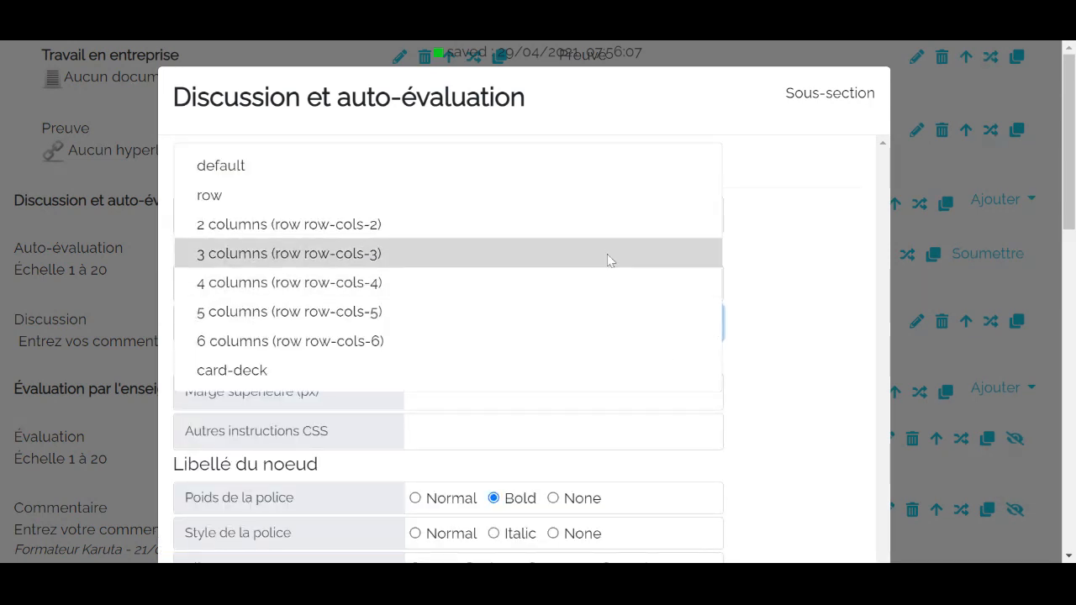
pyautogui.click(596, 226)
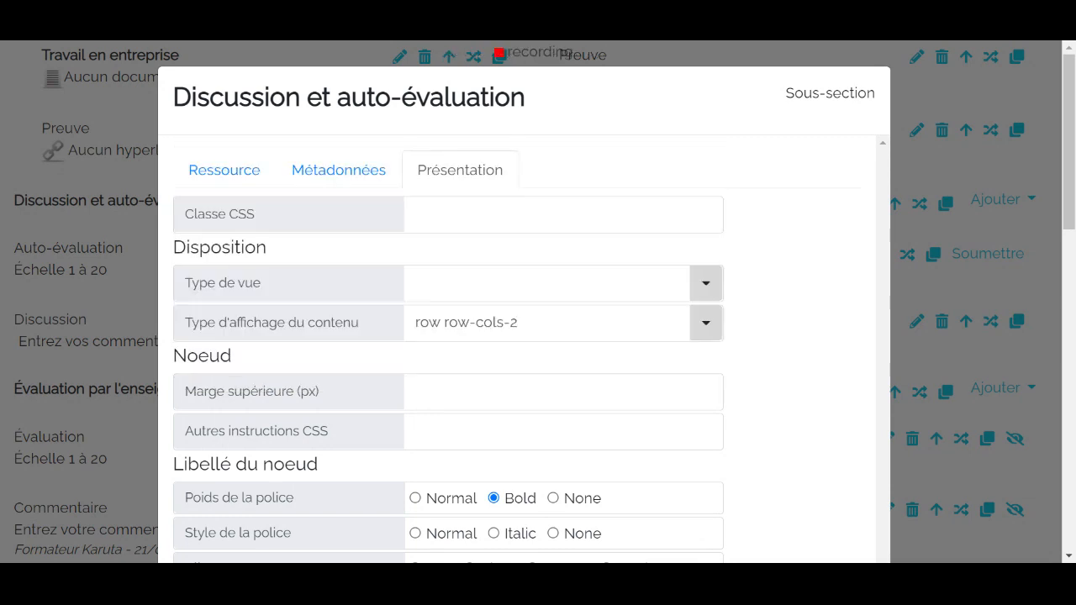
pyautogui.click(915, 187)
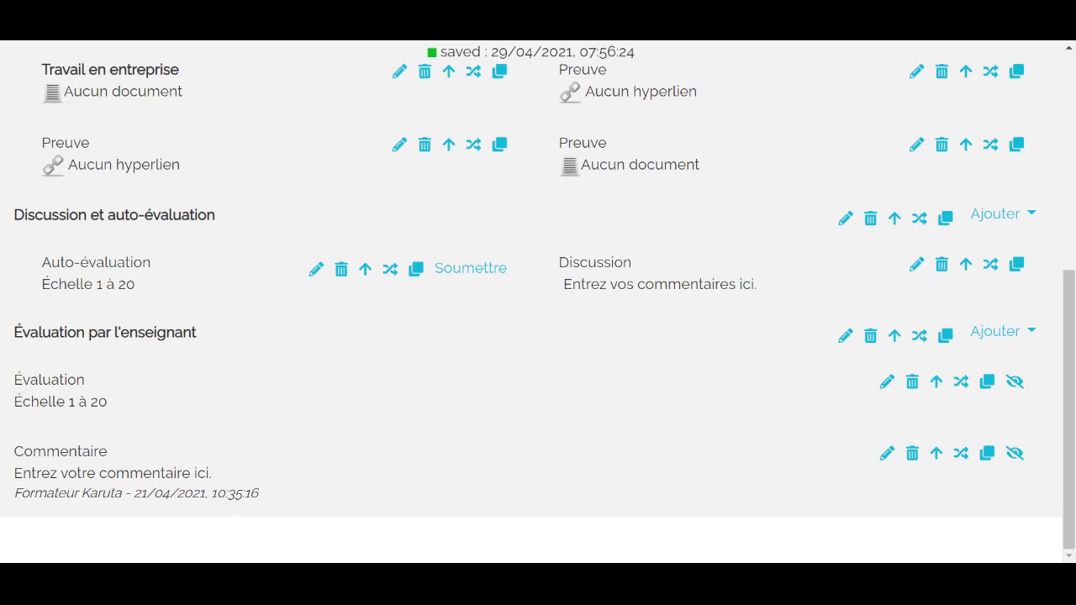
# Step: Set the content display type of the Évaluation par l'enseignant sub-section to 2 columns (row row-cols-2)
pyautogui.click(845, 338)
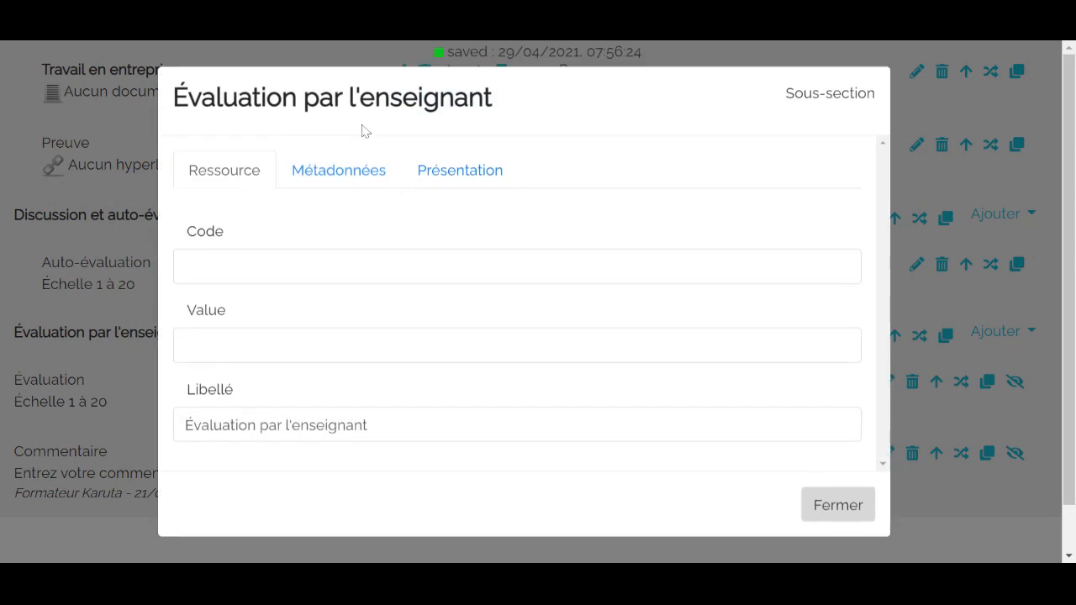
pyautogui.click(429, 176)
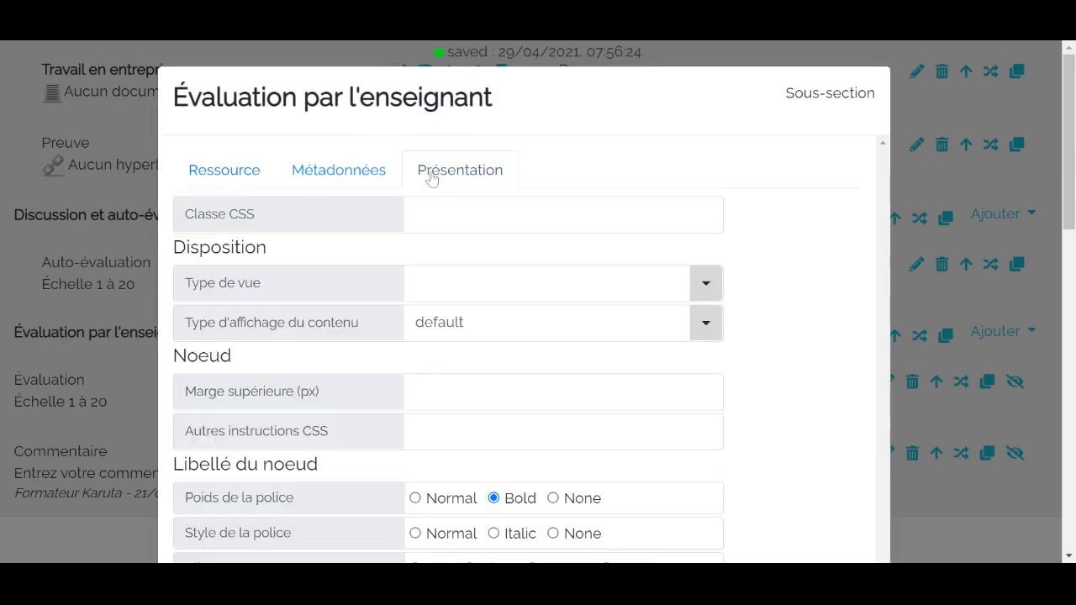
pyautogui.click(706, 328)
pyautogui.click(490, 231)
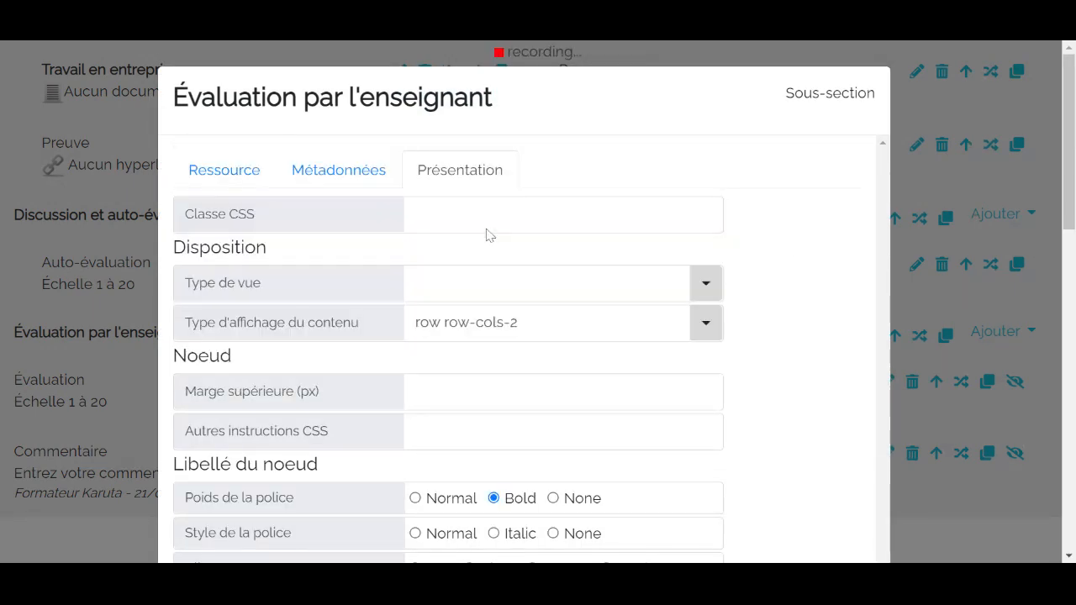
pyautogui.click(946, 186)
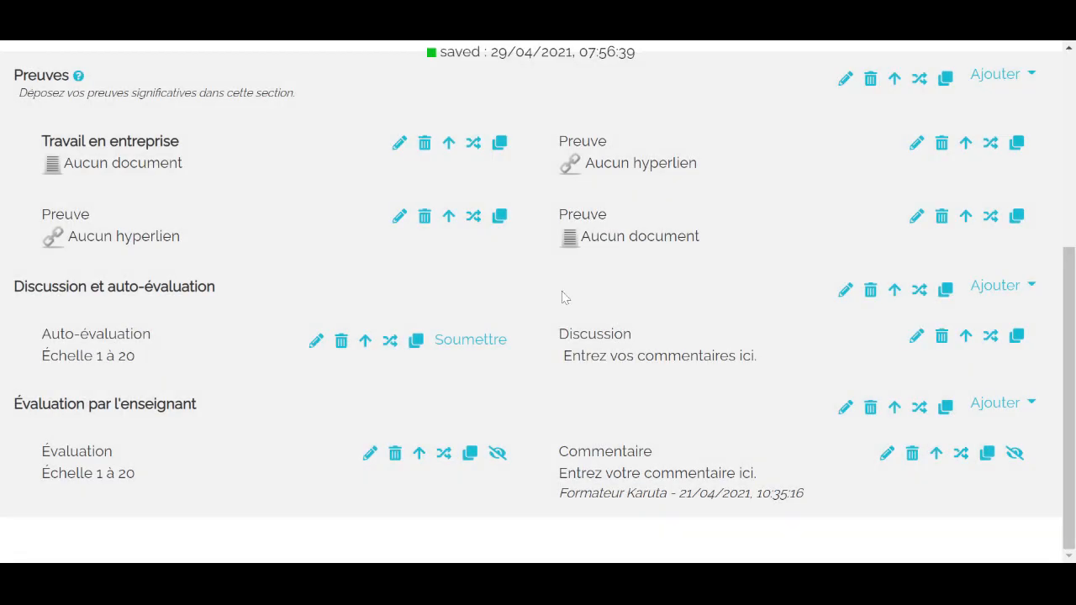
pyautogui.scroll(1, 551, 292)
pyautogui.scroll(-1, 548, 292)
pyautogui.scroll(2, 548, 292)
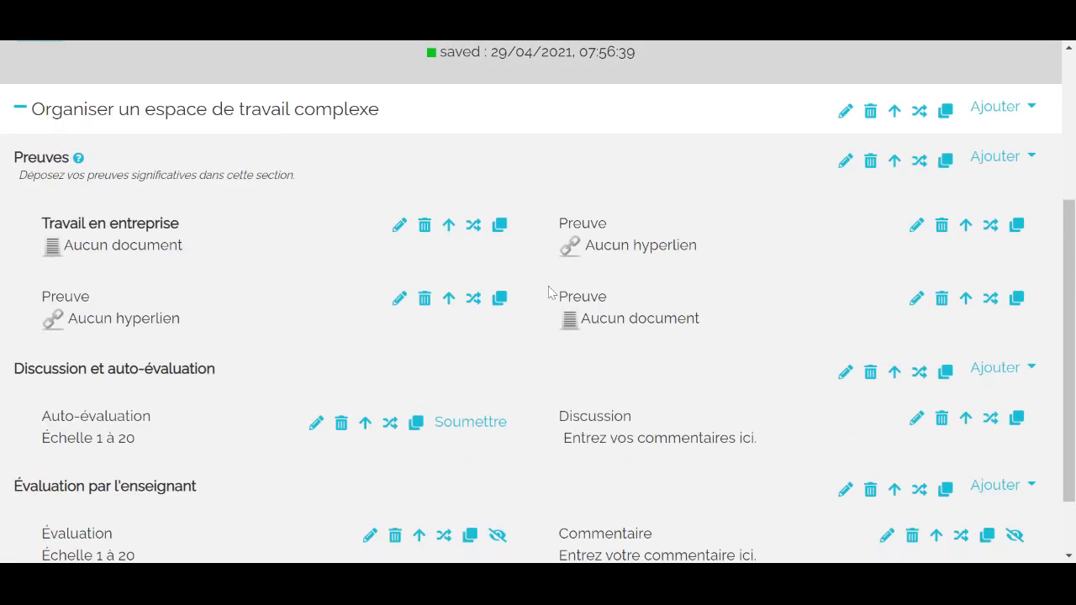
pyautogui.scroll(-2, 548, 292)
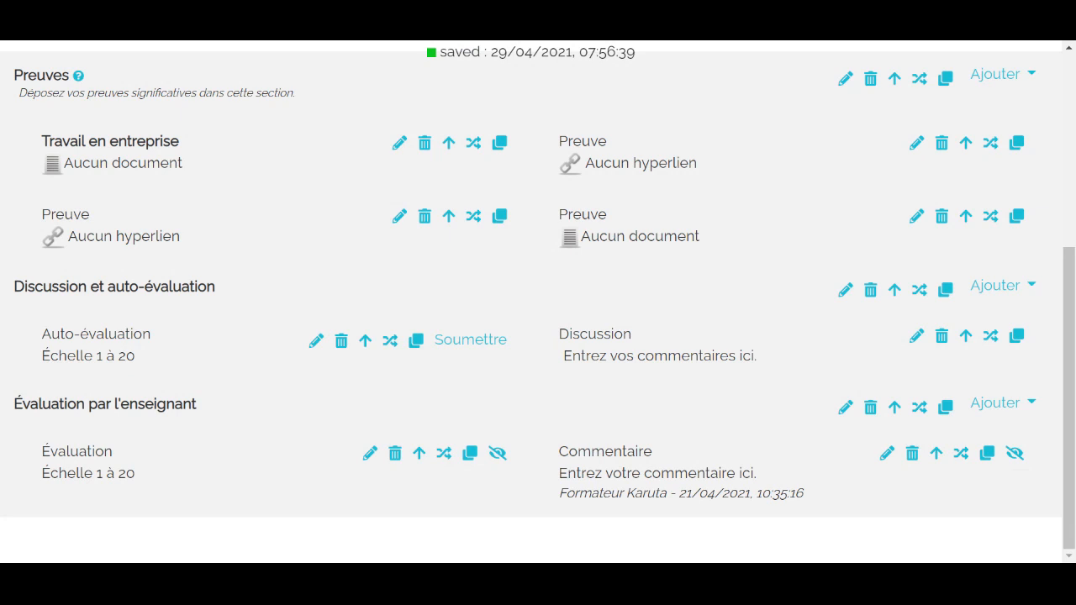
# Step: Clear the content background colour in the presentation settings of the "Organiser un espace de travail complexe" sub-section
pyautogui.scroll(2, 548, 292)
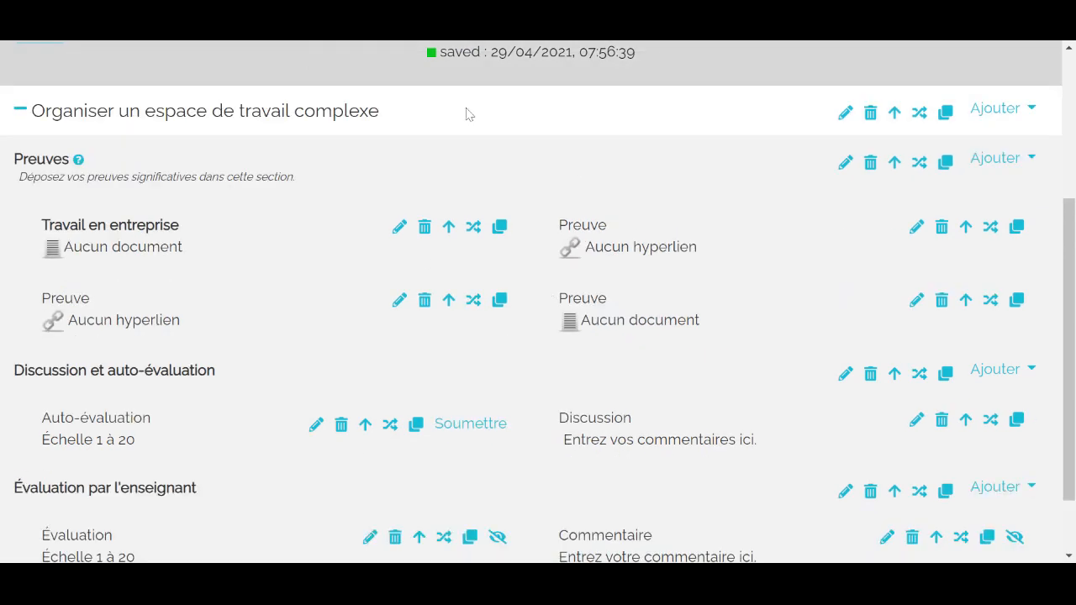
pyautogui.click(843, 116)
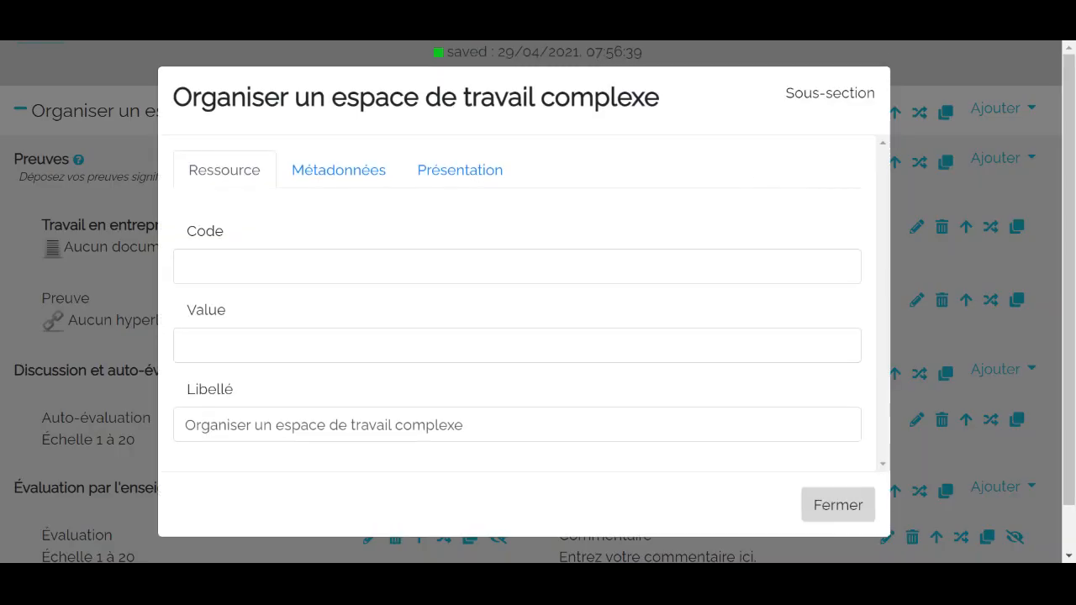
pyautogui.click(455, 171)
pyautogui.scroll(-5, 455, 180)
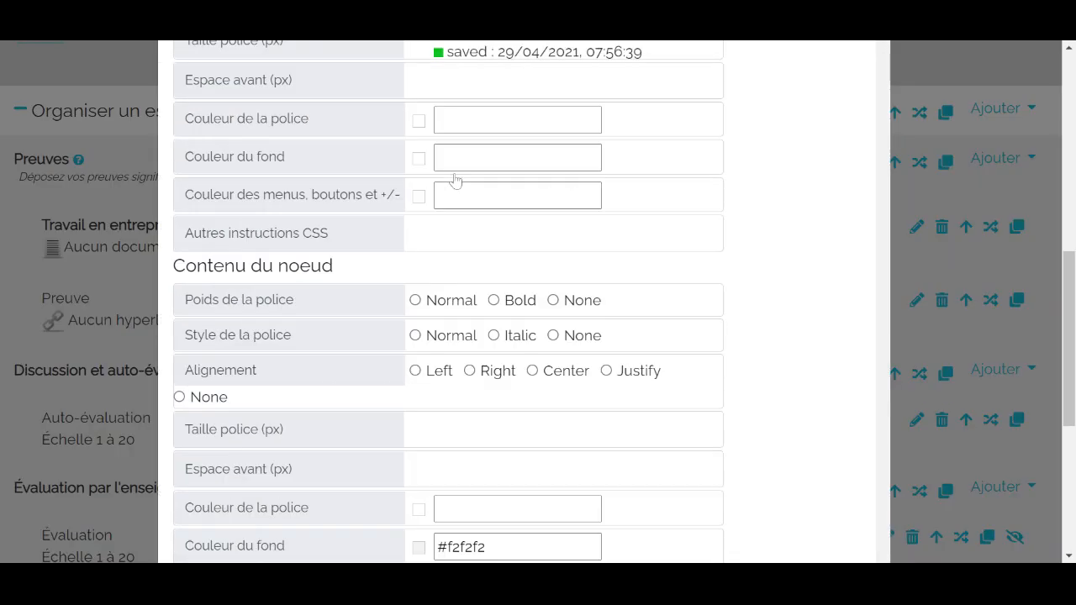
pyautogui.scroll(-3, 454, 180)
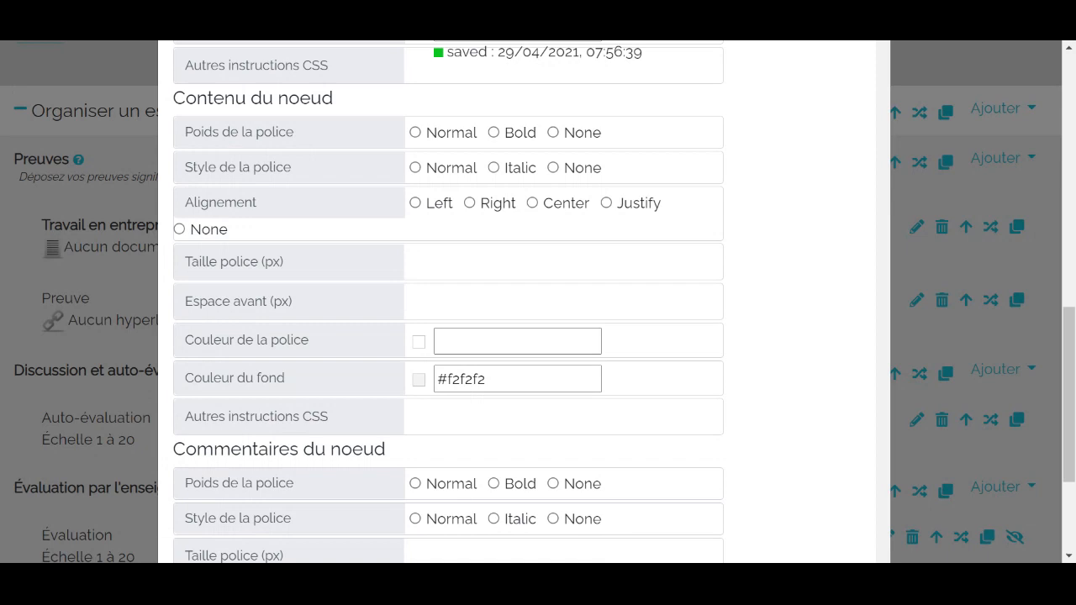
pyautogui.click(505, 379)
pyautogui.press('BackSpace')
pyautogui.press('BackSpace')
pyautogui.press('BackSpace')
pyautogui.press('BackSpace')
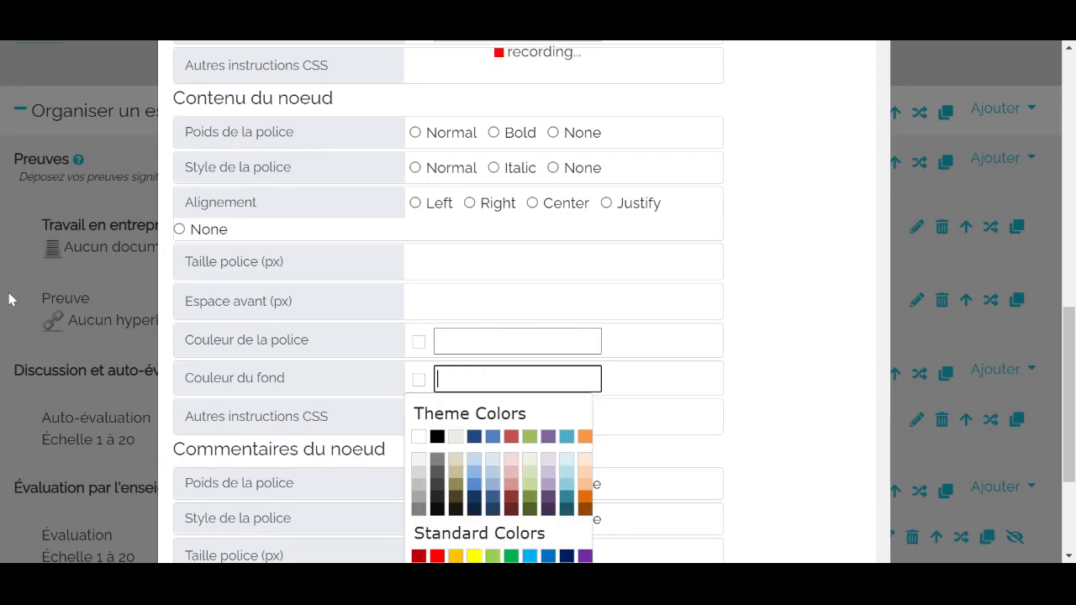
pyautogui.click(5, 262)
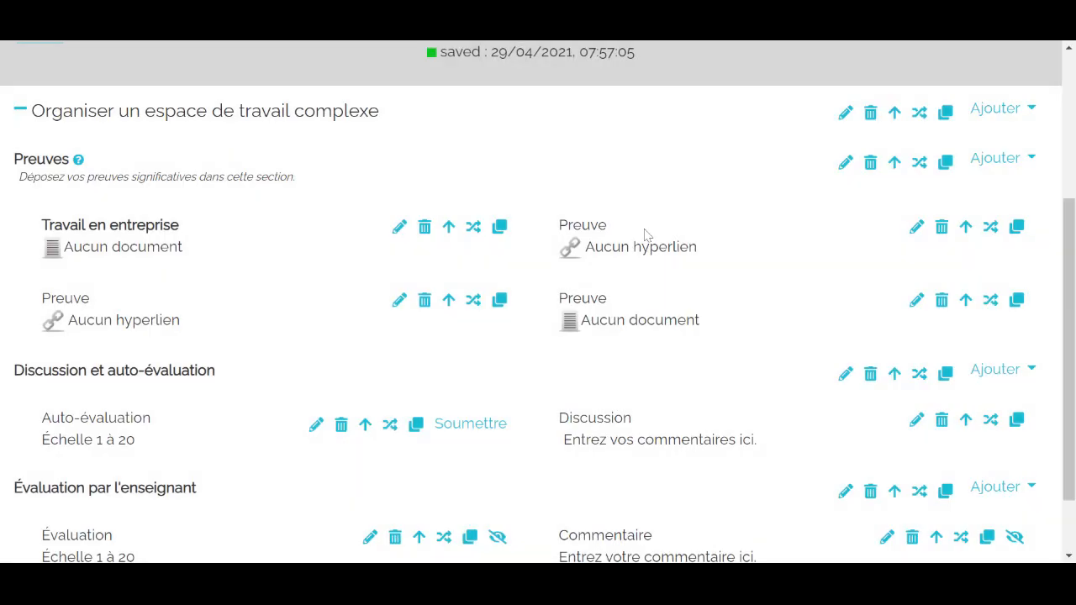
# Step: Set the content background colour of the Preuves sub-section to light blue #dbe5f1 and close its editor
pyautogui.click(844, 164)
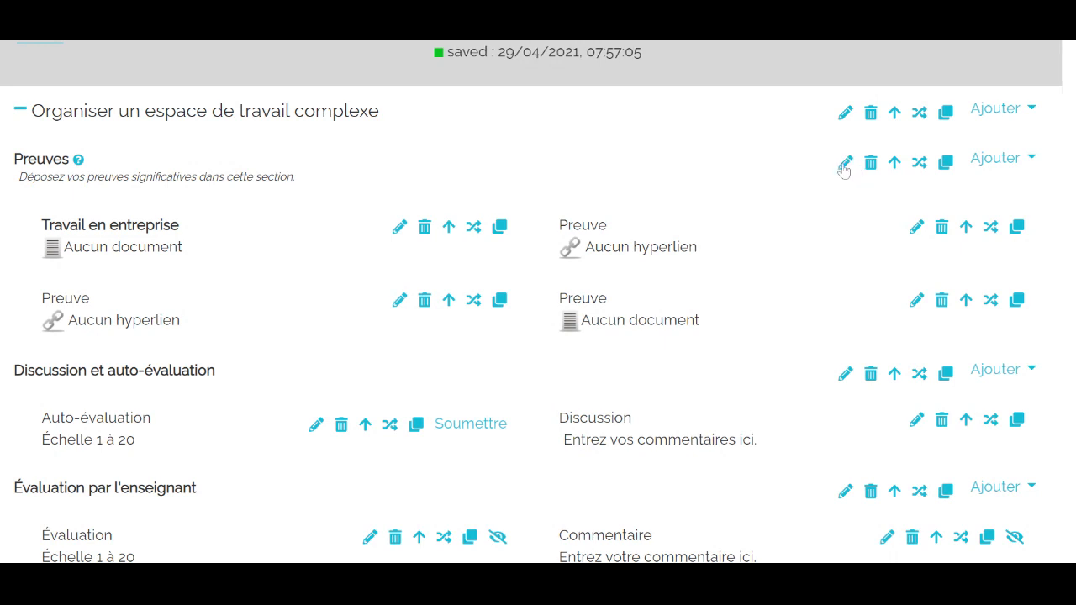
pyautogui.click(458, 172)
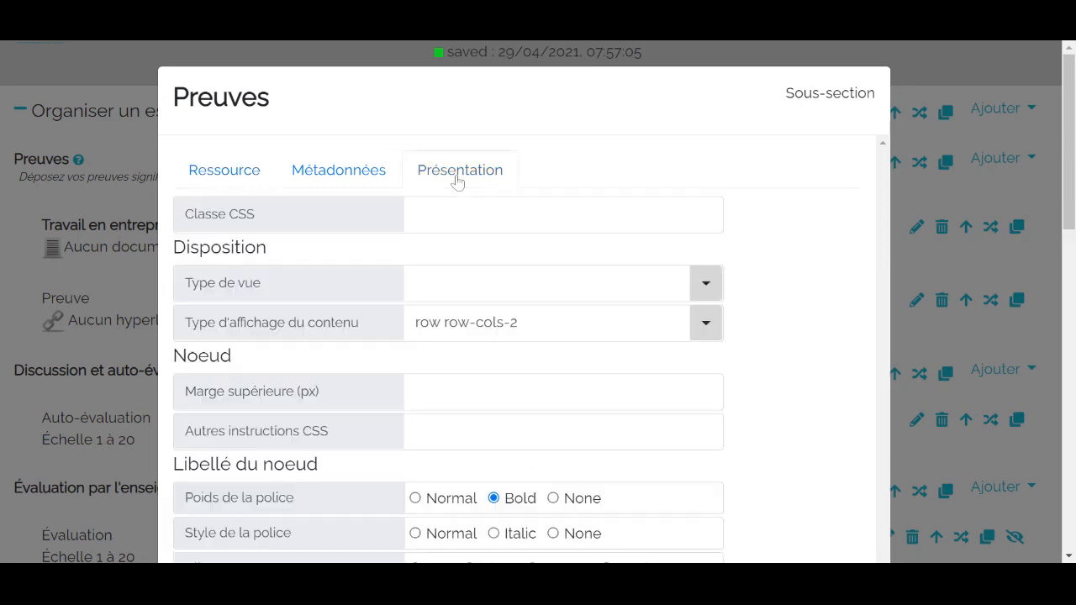
pyautogui.scroll(-4, 521, 303)
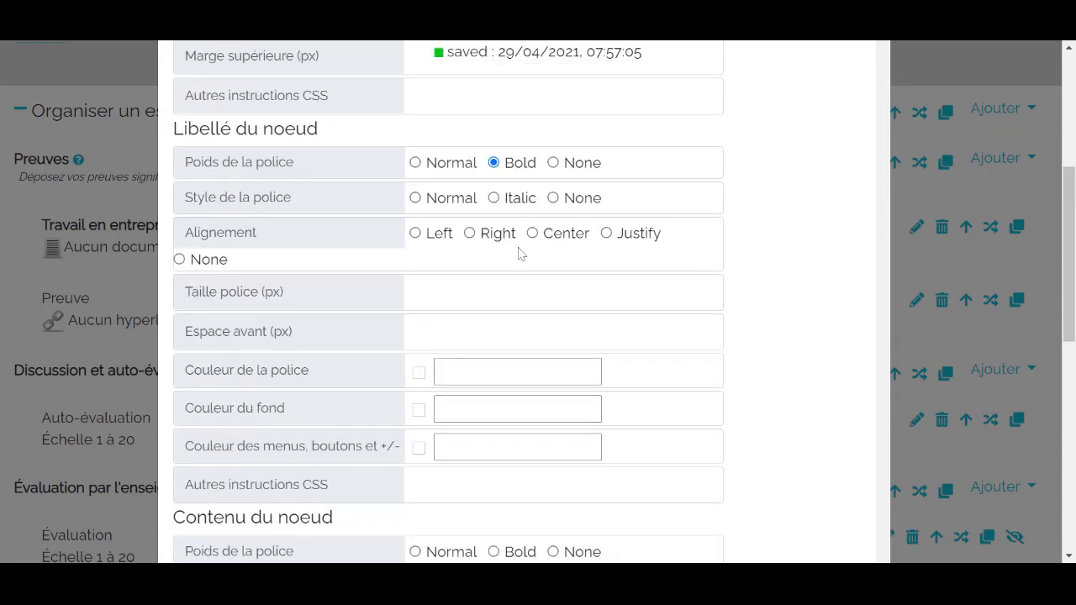
pyautogui.scroll(-2, 520, 254)
pyautogui.scroll(-4, 520, 254)
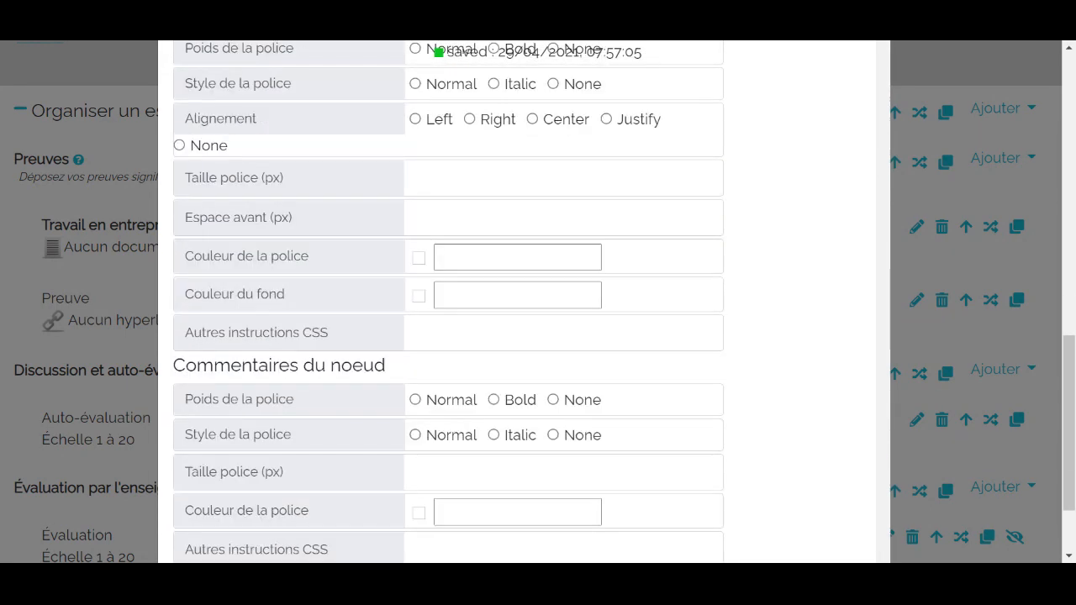
pyautogui.scroll(2, 521, 254)
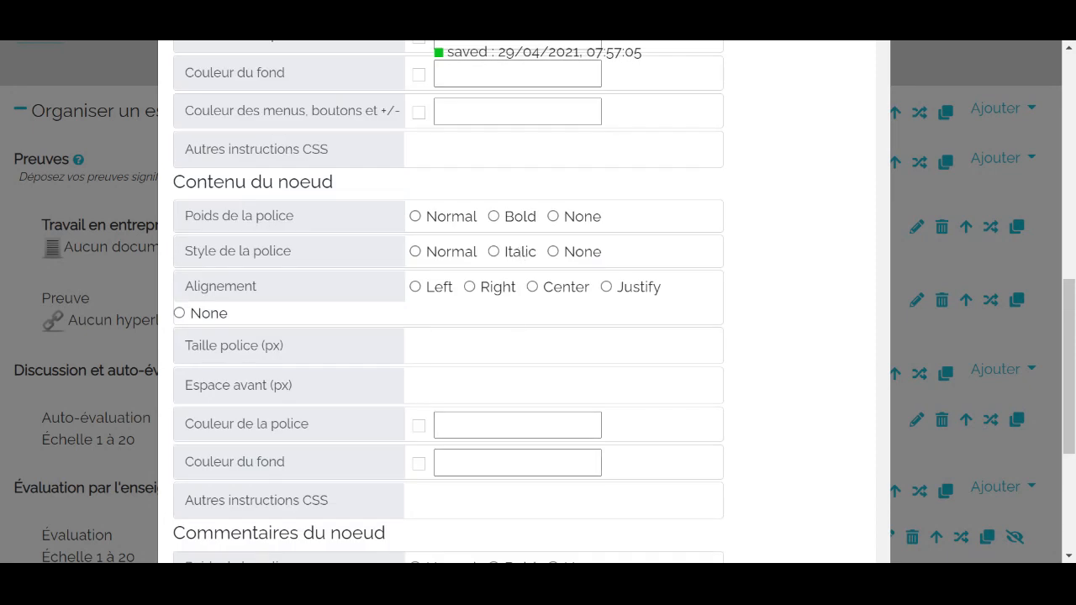
pyautogui.click(475, 463)
pyautogui.scroll(-2, 491, 380)
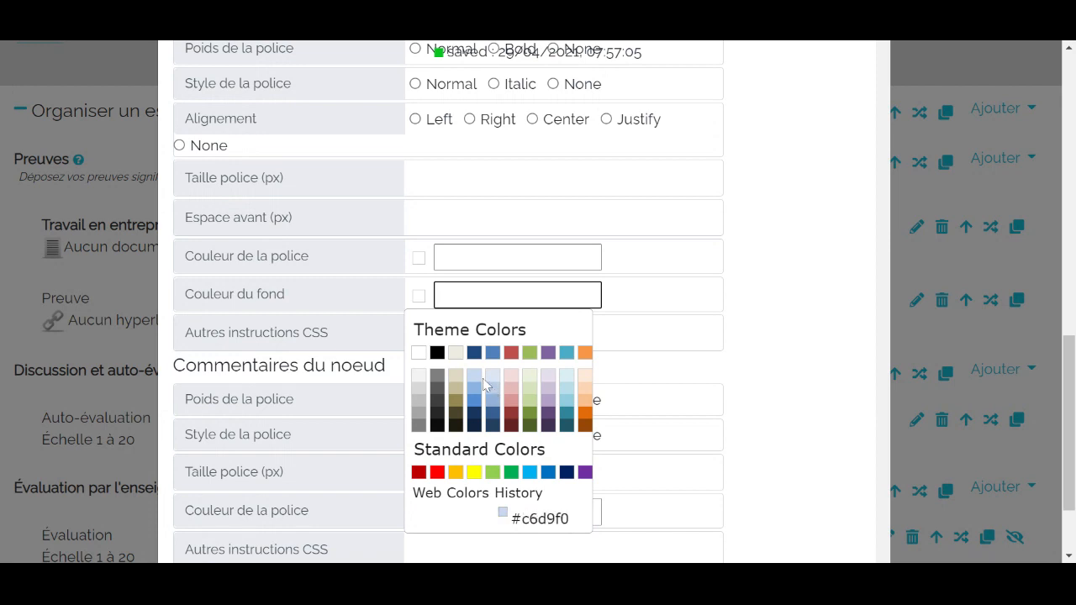
pyautogui.click(495, 381)
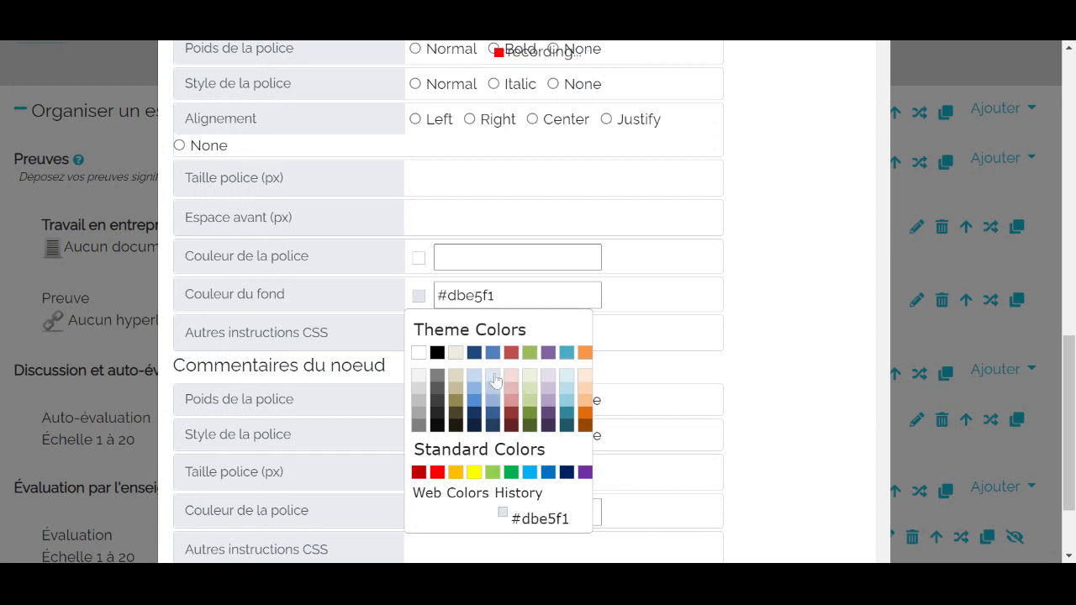
pyautogui.click(773, 360)
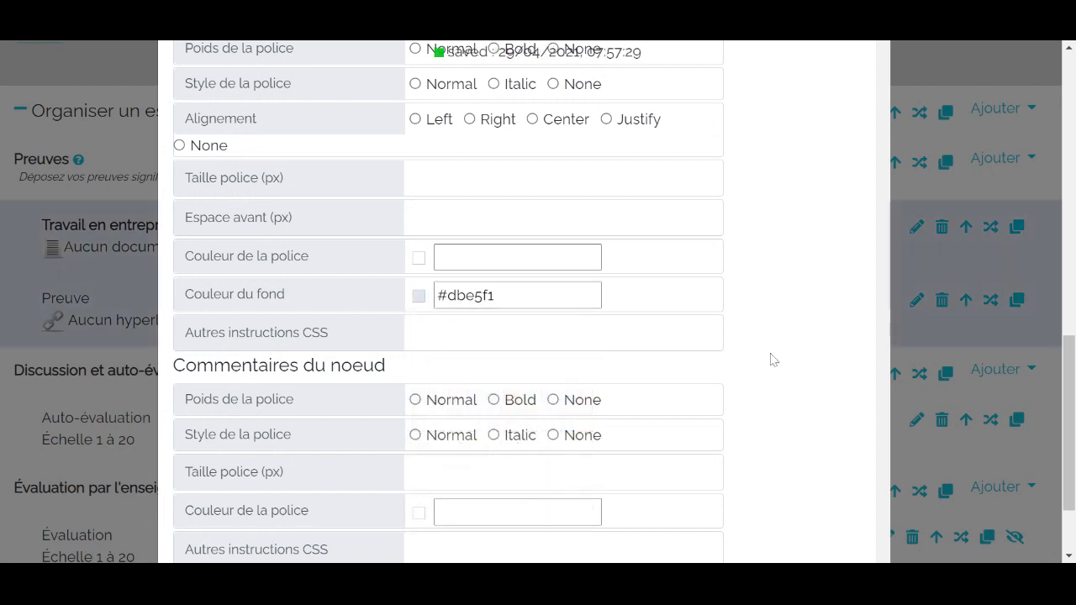
pyautogui.click(1043, 179)
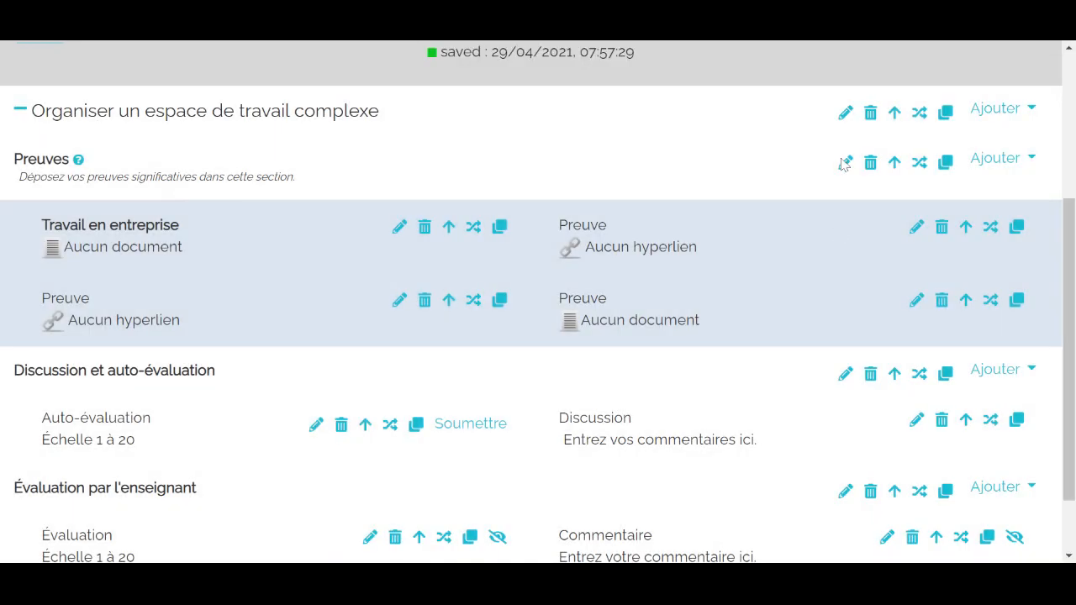
# Step: Set the node label background colour of the Preuves sub-section to light blue #c6d9f0
pyautogui.click(844, 164)
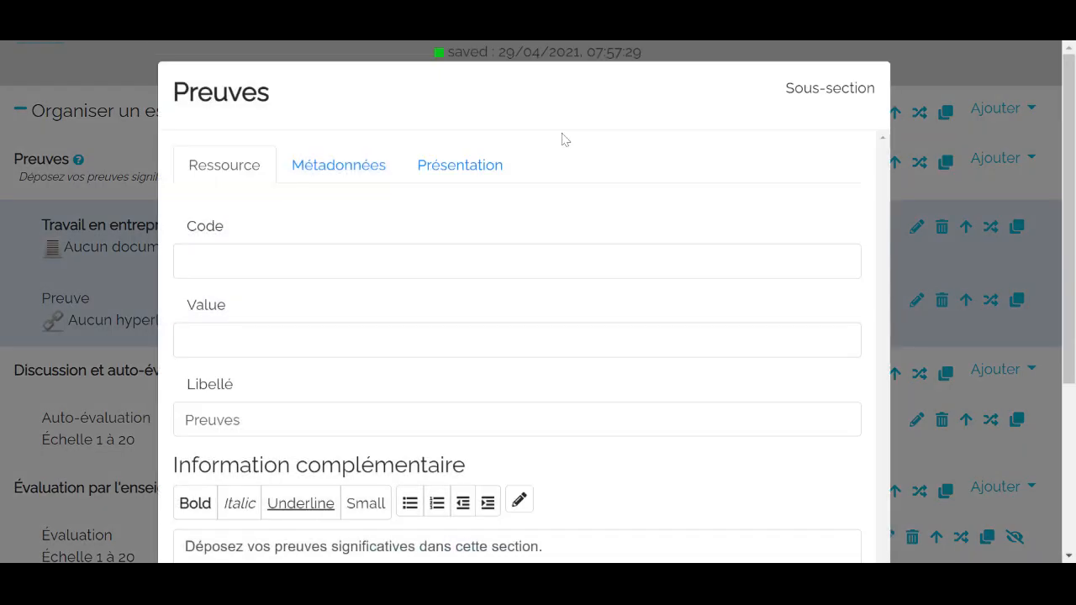
pyautogui.click(447, 182)
pyautogui.scroll(-3, 448, 183)
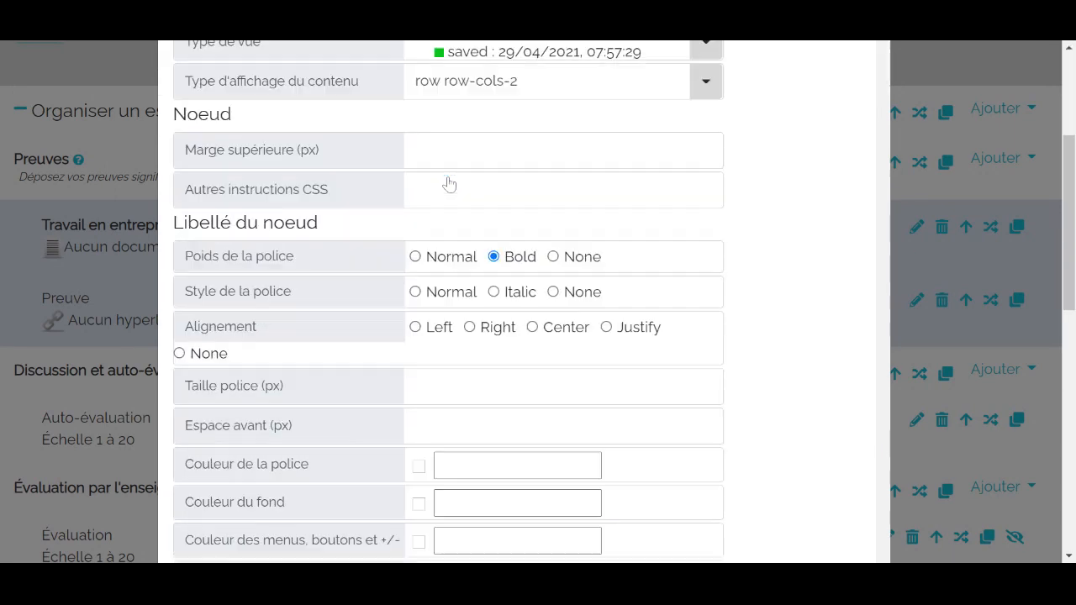
pyautogui.scroll(-1, 471, 266)
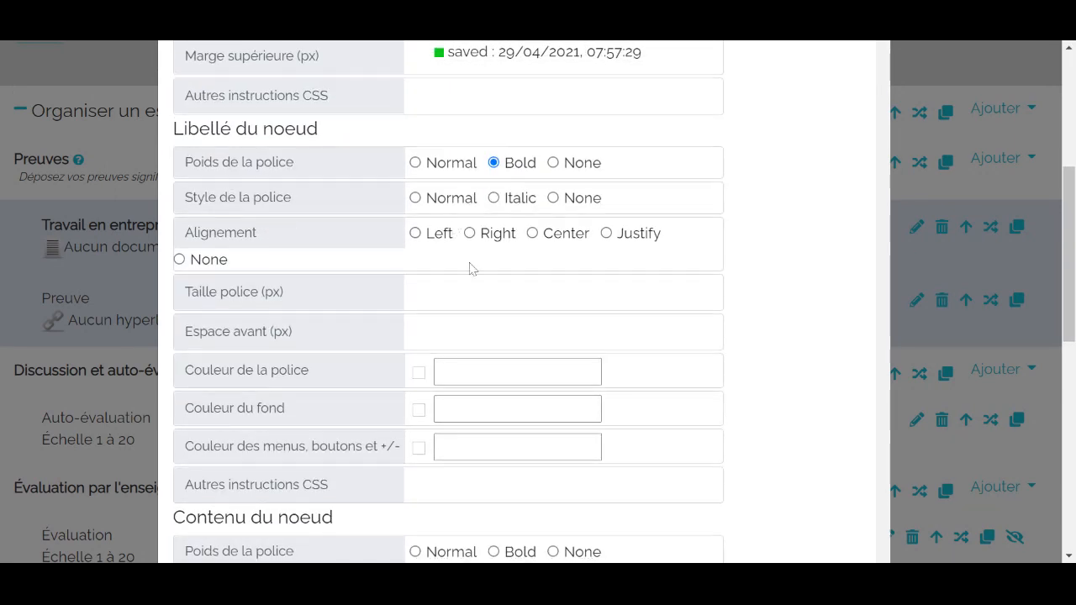
pyautogui.click(517, 409)
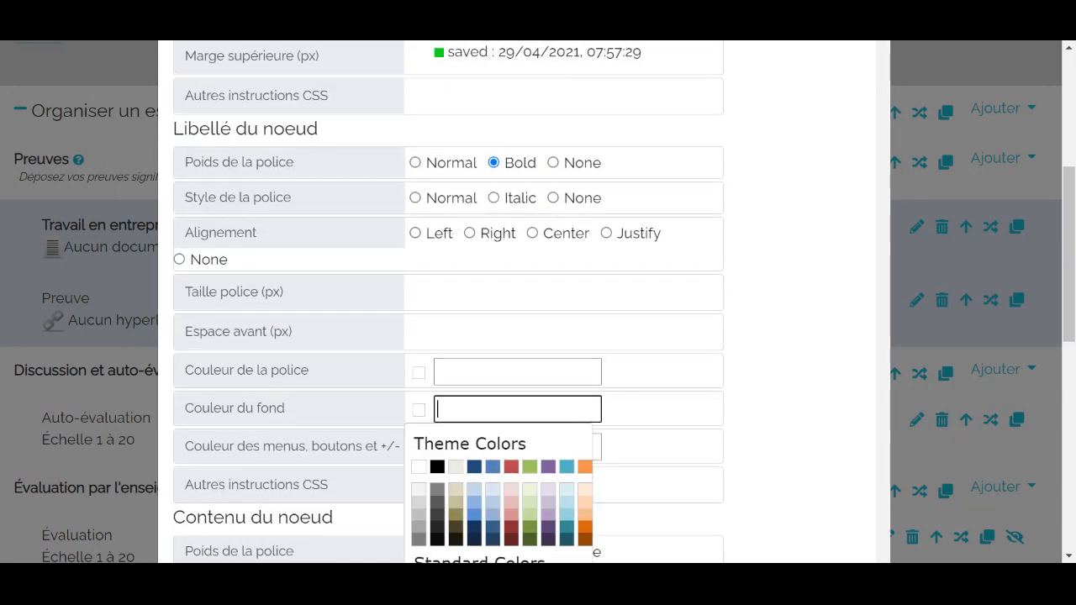
pyautogui.click(474, 493)
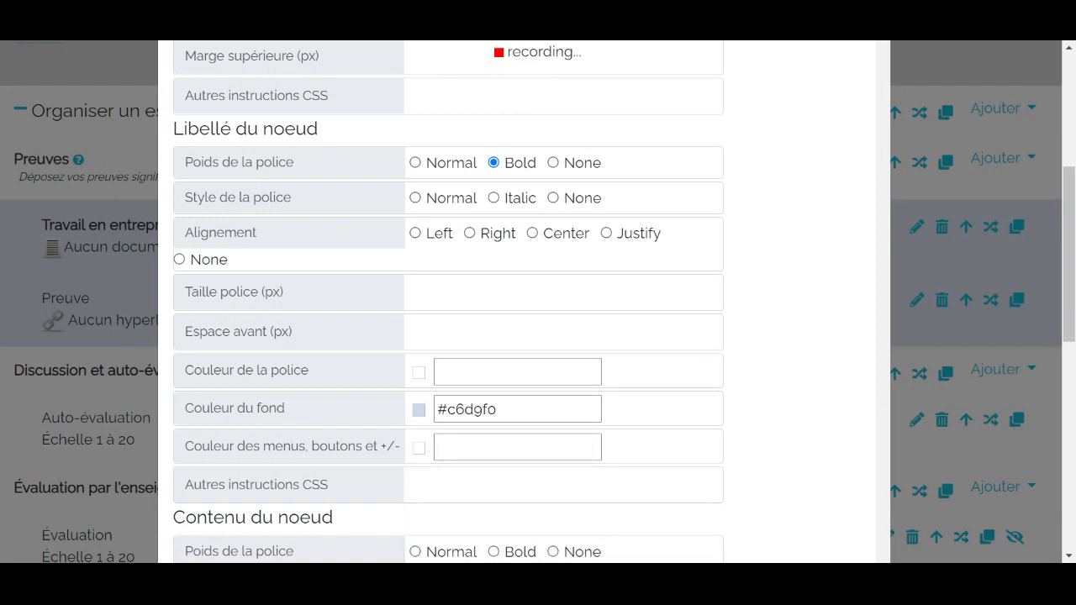
# Step: Darken the Preuves label background colour to #8db3e2 and close the editor
pyautogui.click(473, 409)
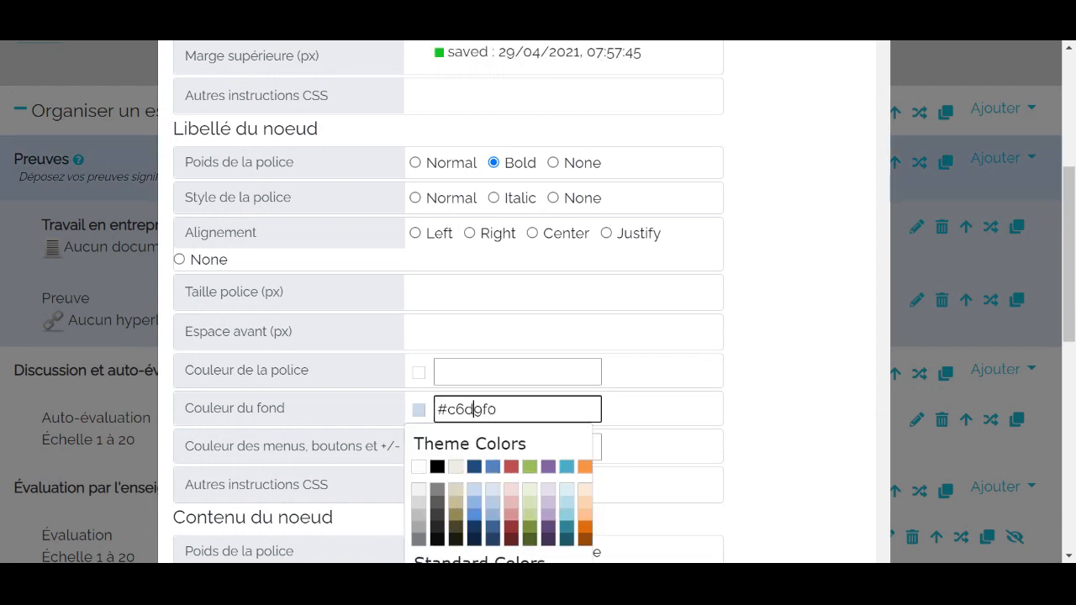
pyautogui.click(473, 505)
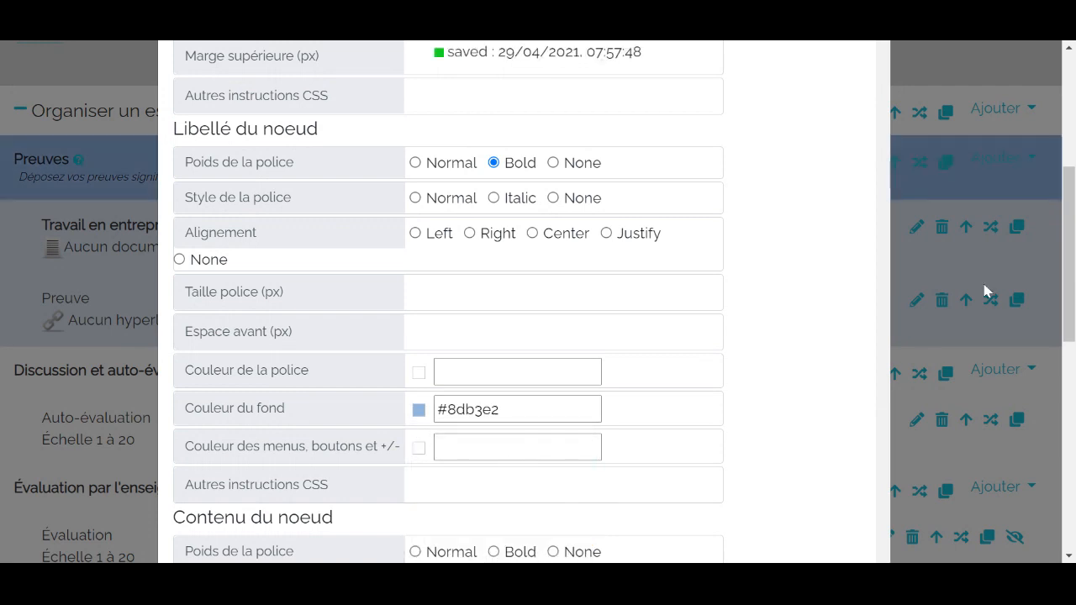
pyautogui.click(1019, 353)
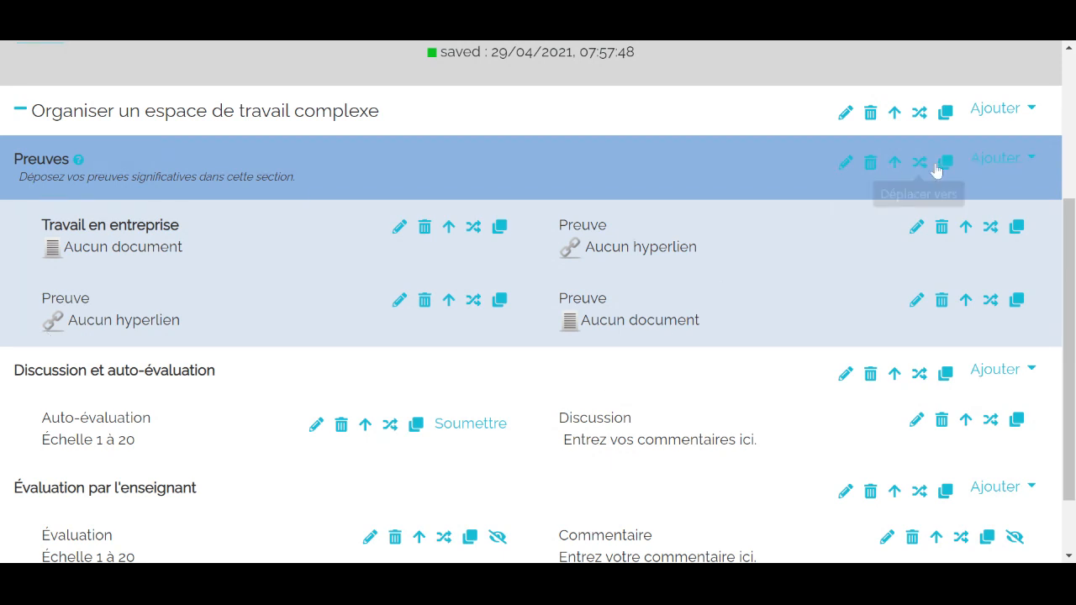
# Step: Reopen the Preuves presentation settings, lighten the label background colour to #c6d9f0 and close the editor
pyautogui.click(845, 162)
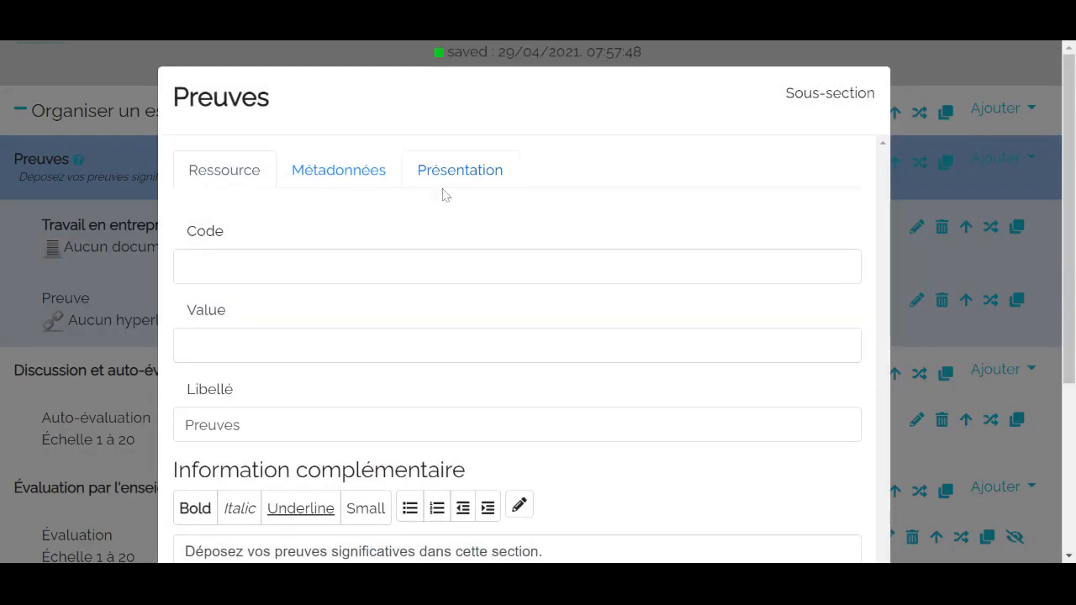
pyautogui.click(433, 172)
pyautogui.scroll(-5, 462, 252)
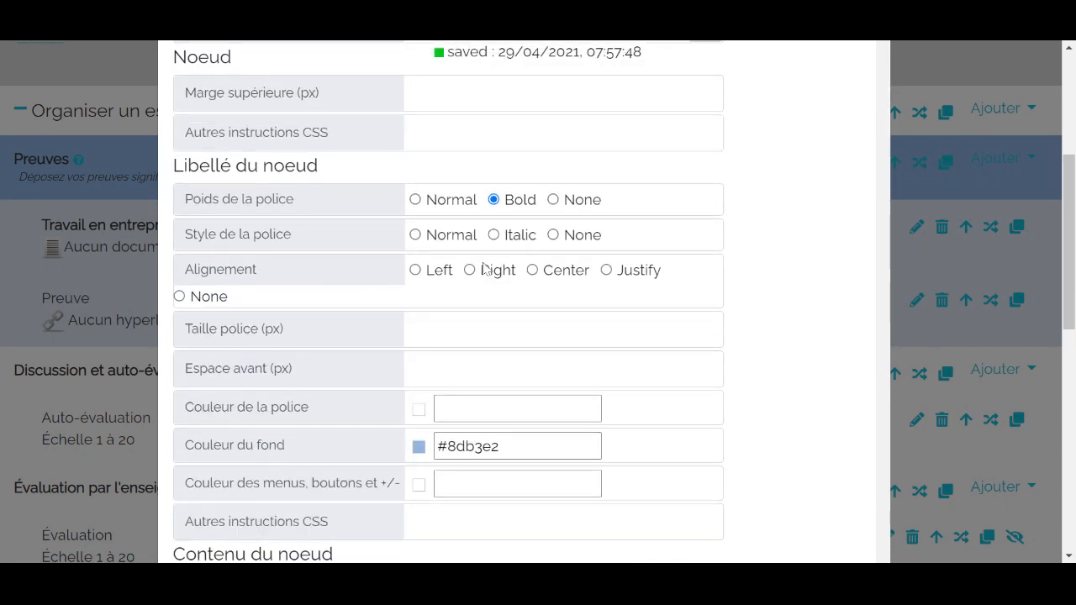
pyautogui.click(517, 326)
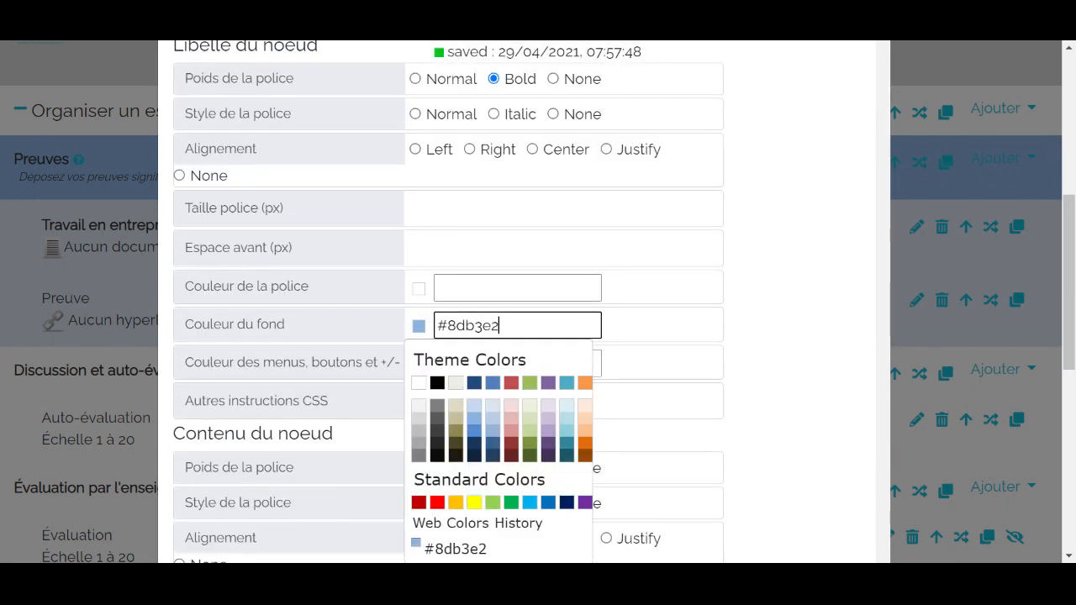
pyautogui.click(476, 416)
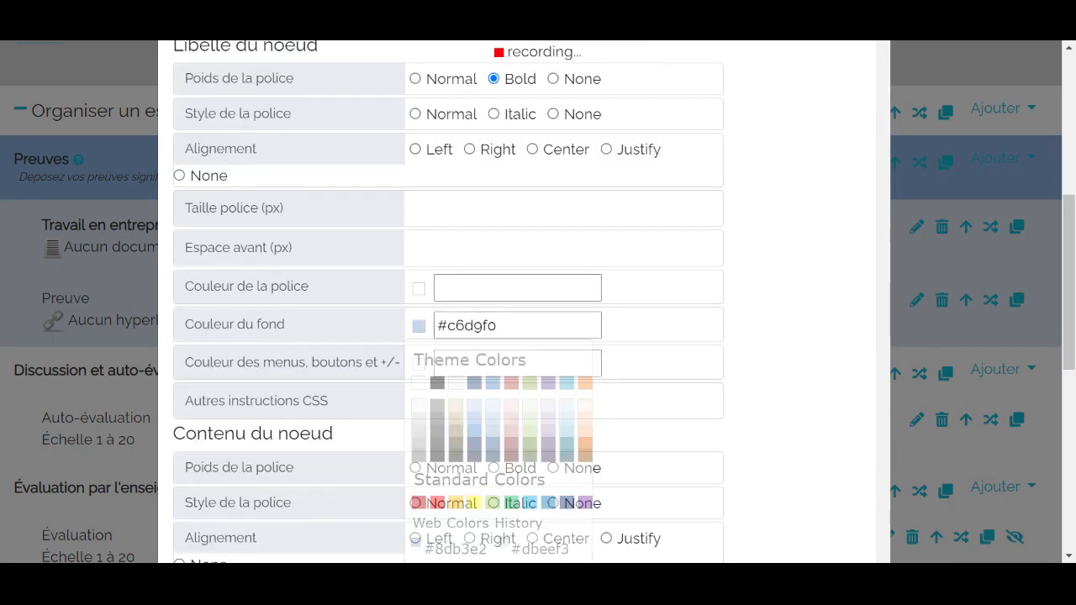
pyautogui.click(985, 257)
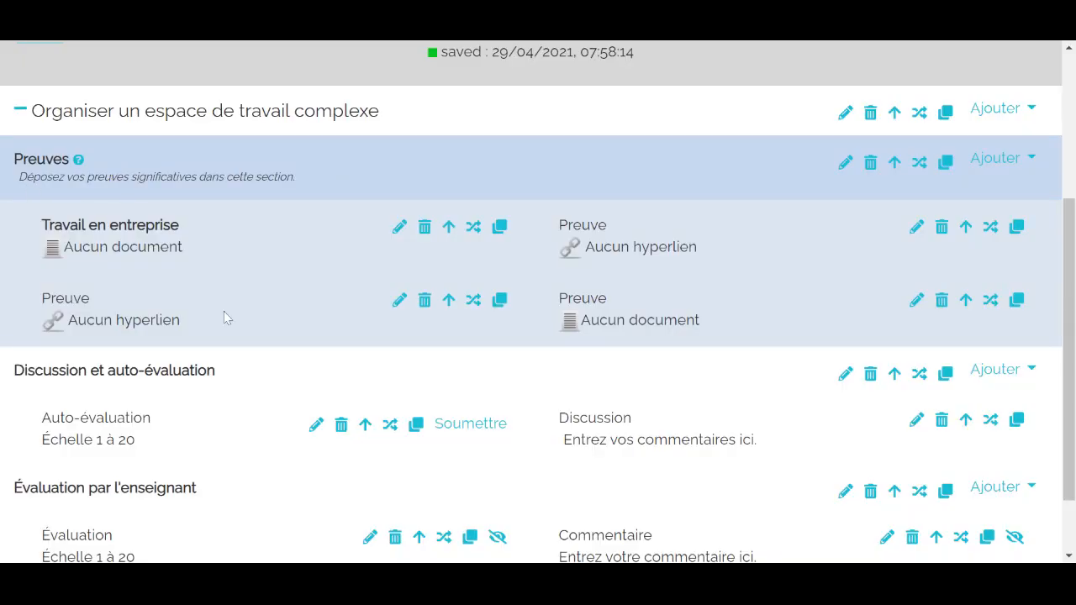
pyautogui.scroll(1, 227, 313)
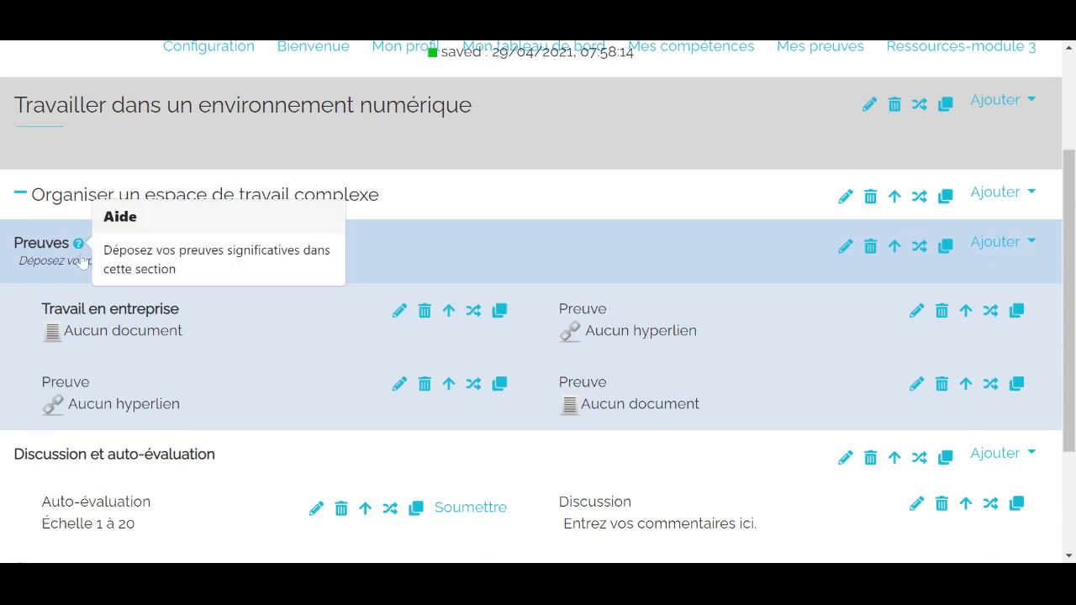
pyautogui.scroll(-1, 436, 181)
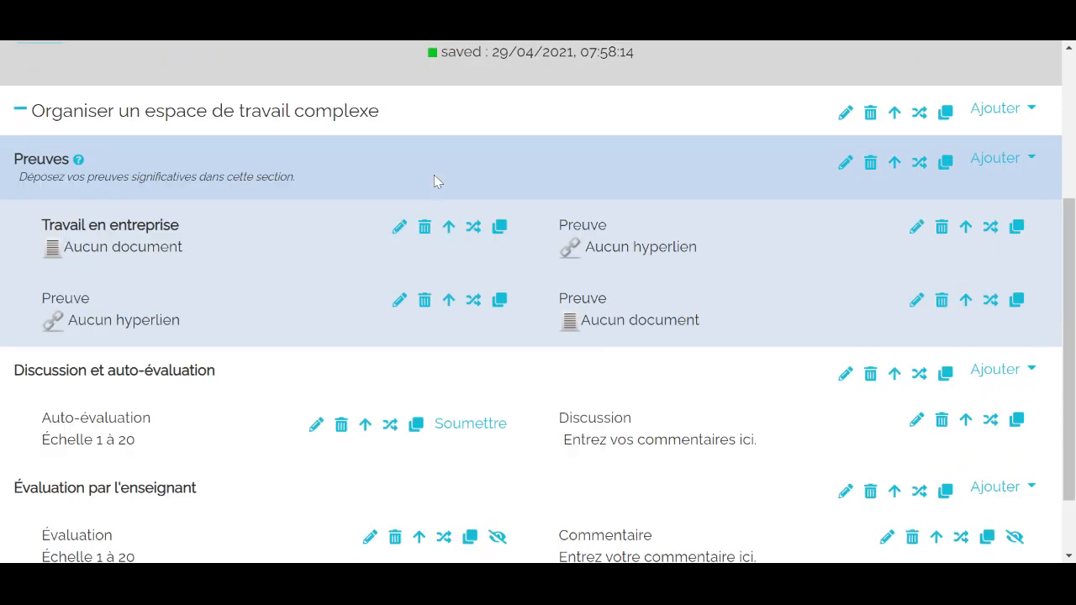
pyautogui.scroll(2, 435, 181)
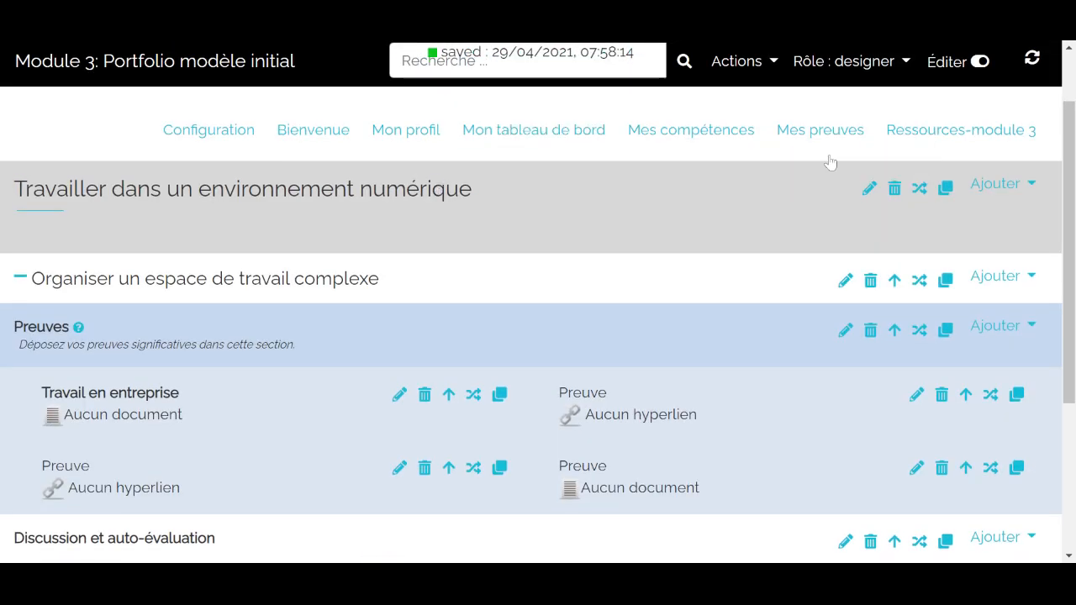
pyautogui.click(867, 193)
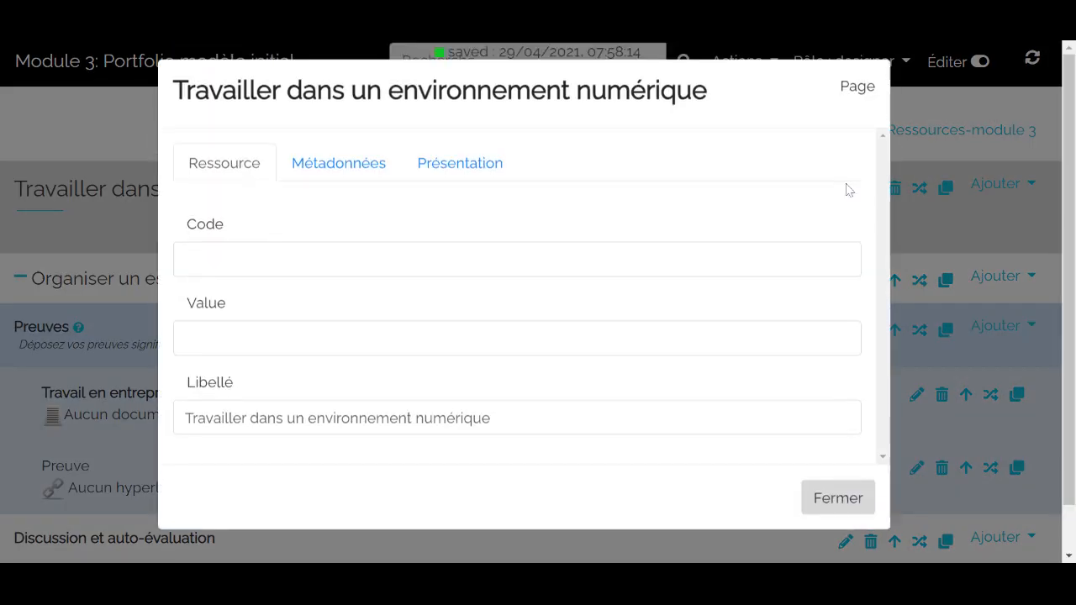
pyautogui.click(460, 171)
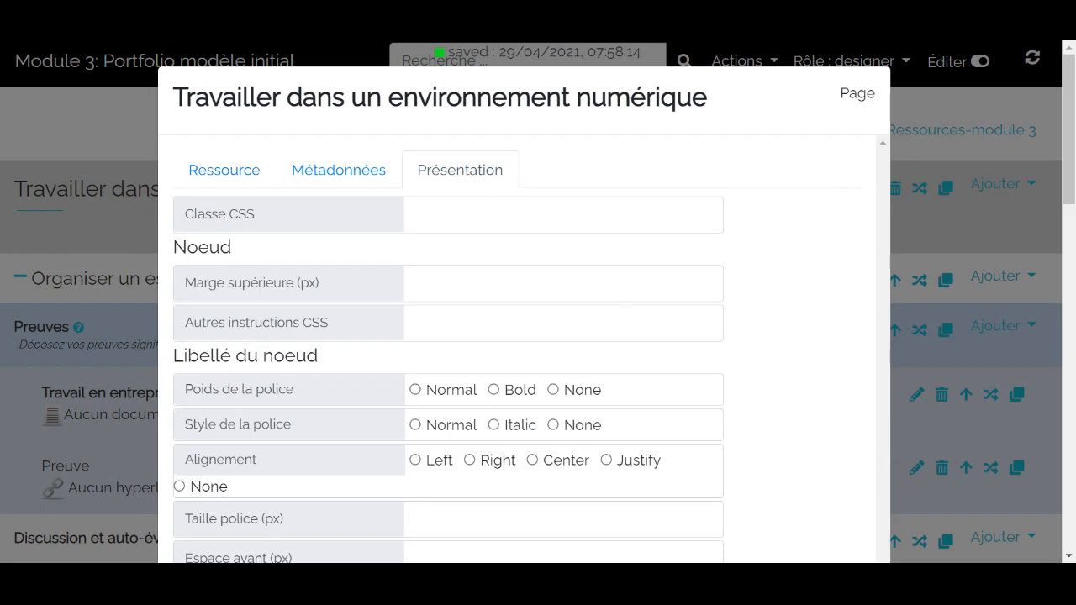
pyautogui.click(967, 168)
# Step: Set the content display type of the "Organiser un espace de travail complexe" sub-section to 2 columns (row row-cols-2) and close its editor
pyautogui.scroll(-1, 865, 208)
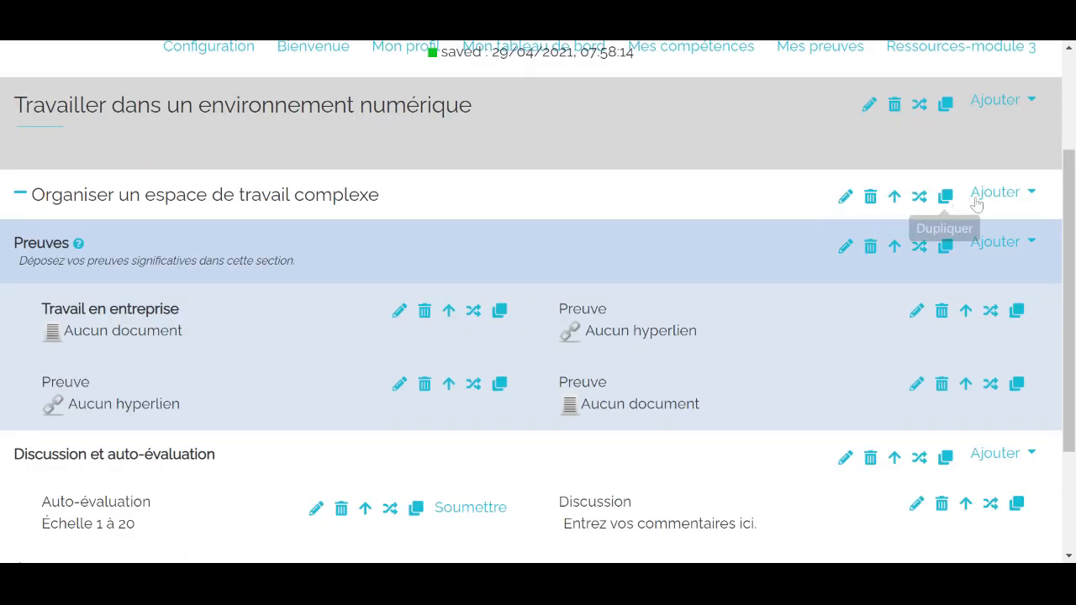
pyautogui.click(845, 197)
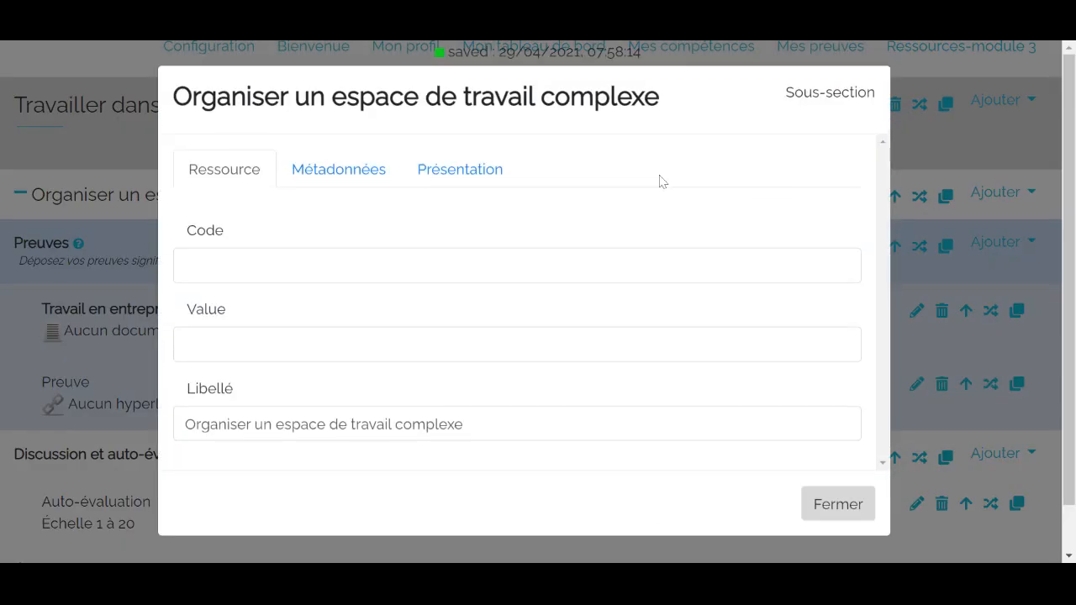
pyautogui.click(464, 180)
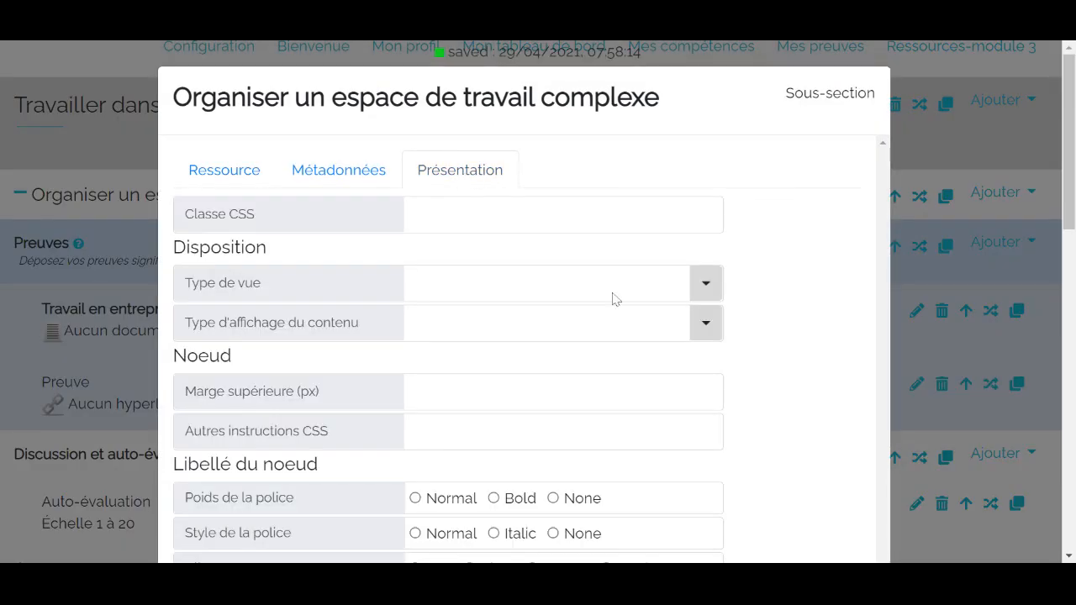
pyautogui.click(708, 325)
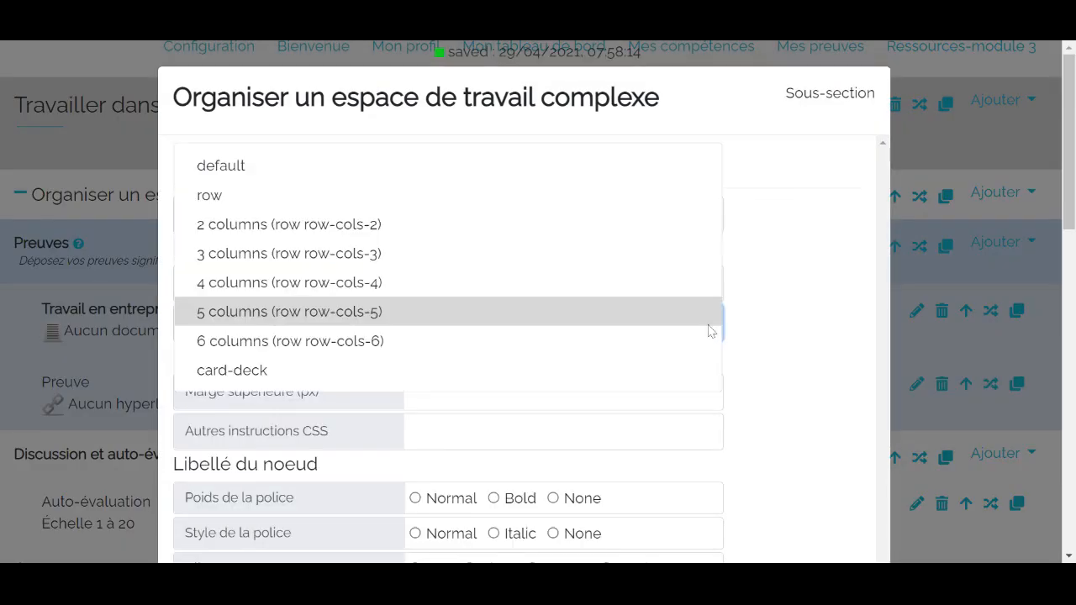
pyautogui.click(622, 223)
pyautogui.click(960, 150)
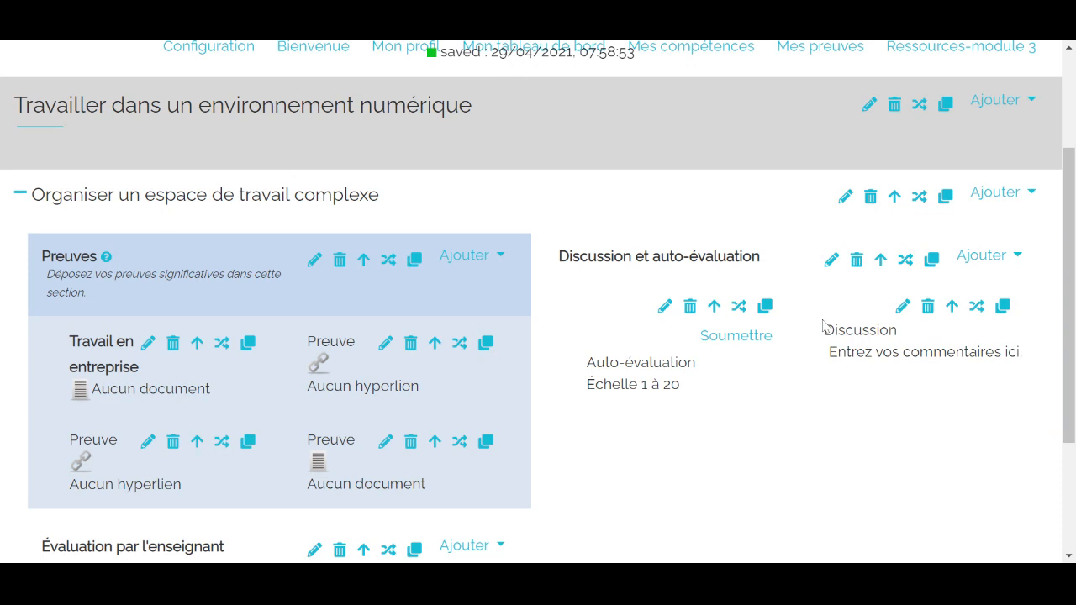
# Step: Review how the Preuves, Discussion et auto-évaluation and Évaluation par l'enseignant blocks are arranged in the two-column page layout
pyautogui.scroll(-3, 822, 320)
pyautogui.scroll(2, 822, 318)
pyautogui.scroll(-1, 823, 318)
pyautogui.scroll(2, 823, 318)
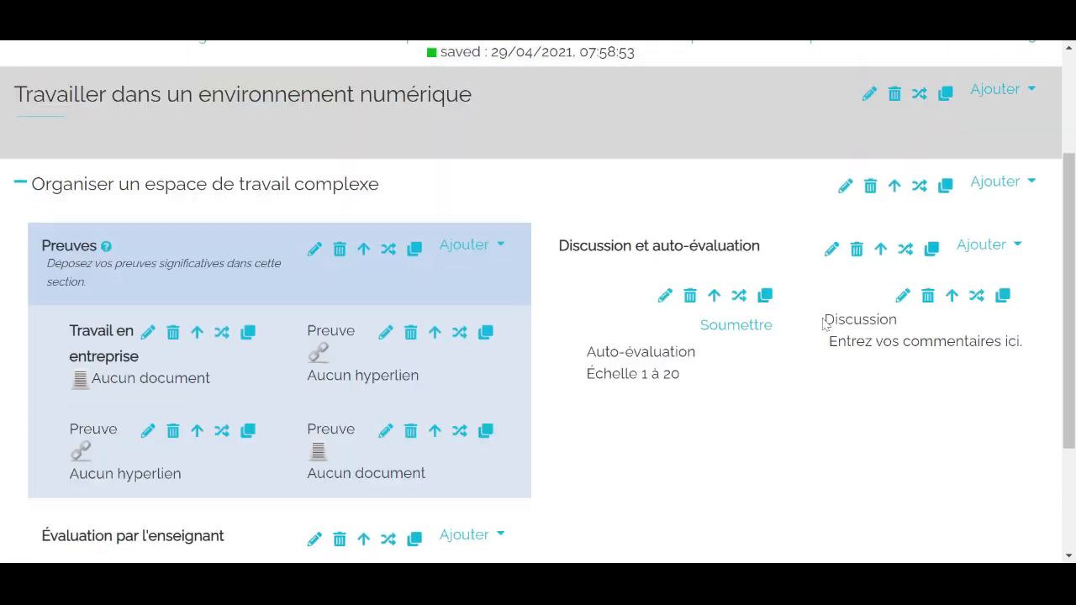
pyautogui.scroll(-1, 823, 324)
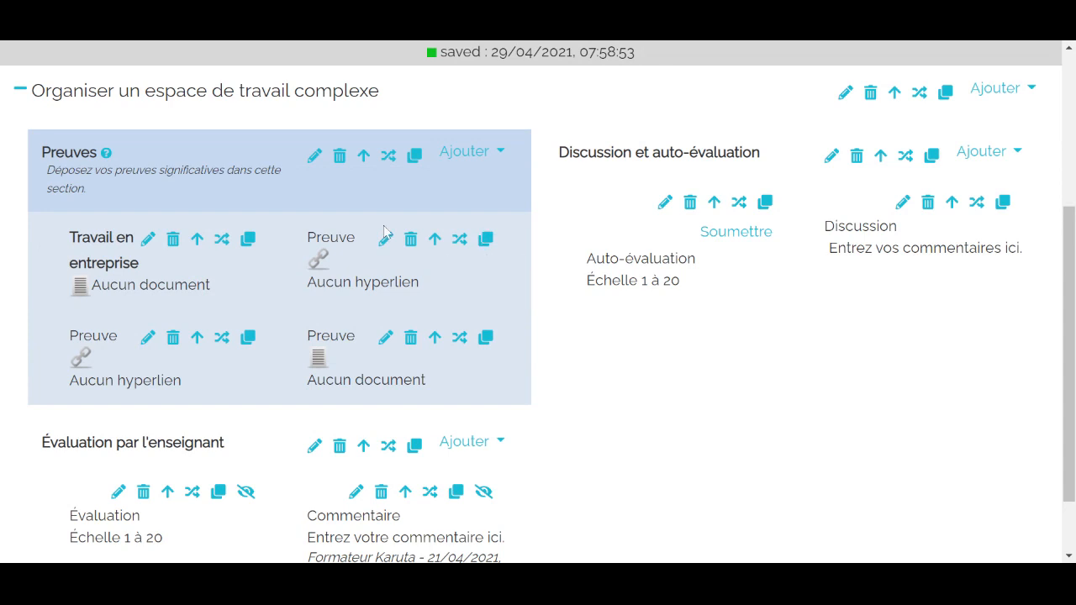
pyautogui.scroll(-1, 769, 470)
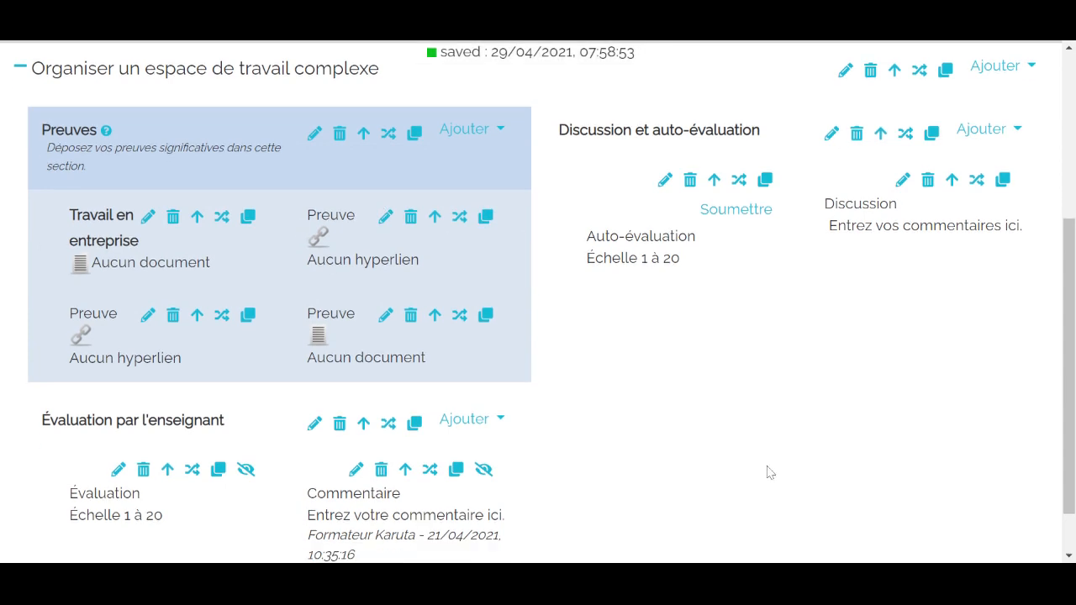
pyautogui.scroll(4, 834, 242)
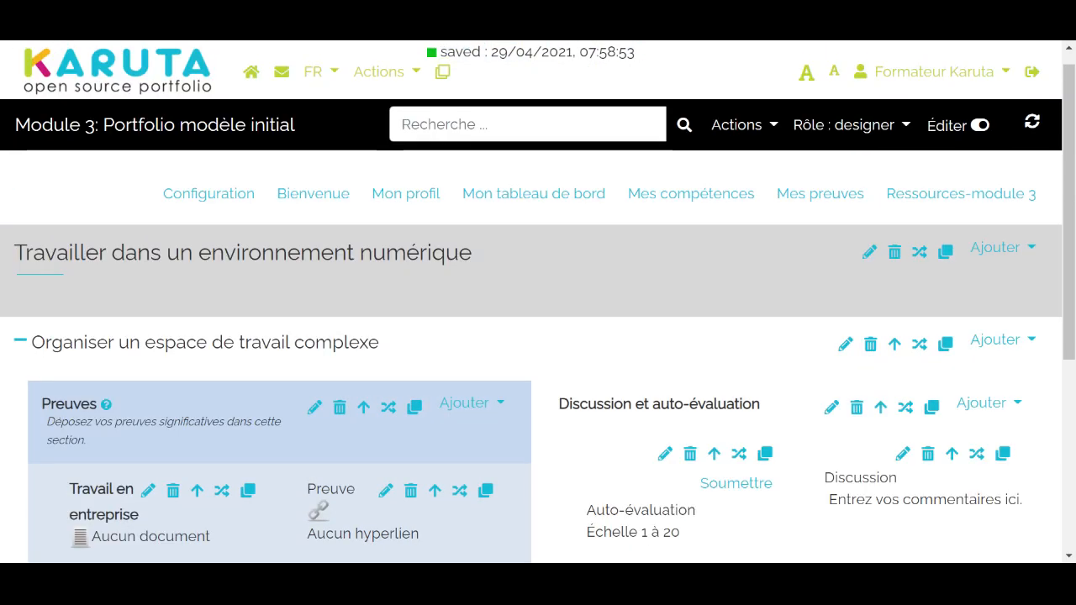
pyautogui.moveTo(657, 217)
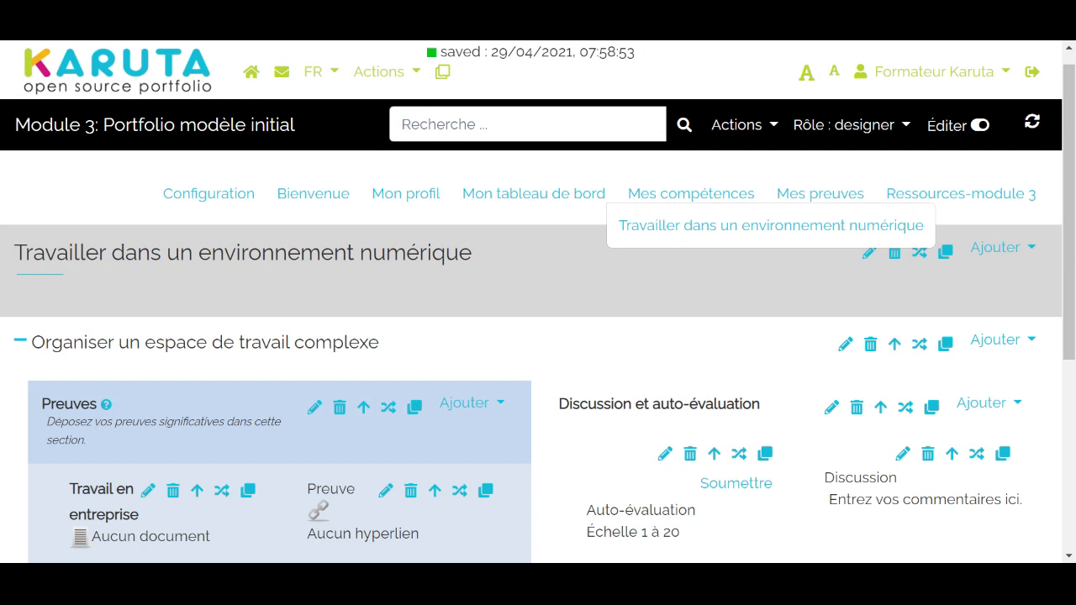
pyautogui.scroll(-2, 589, 308)
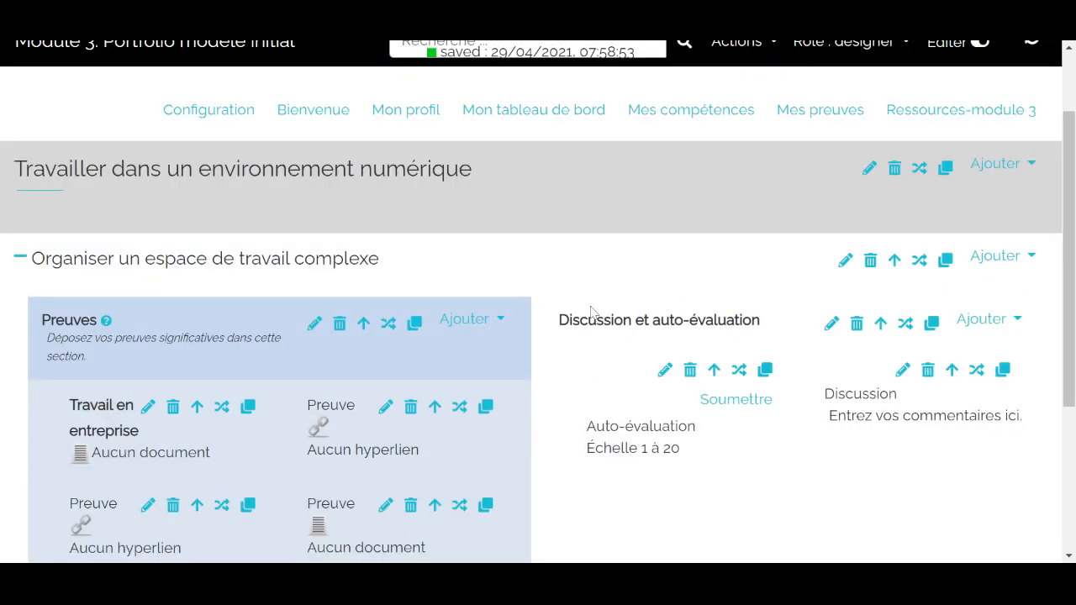
pyautogui.scroll(2, 592, 311)
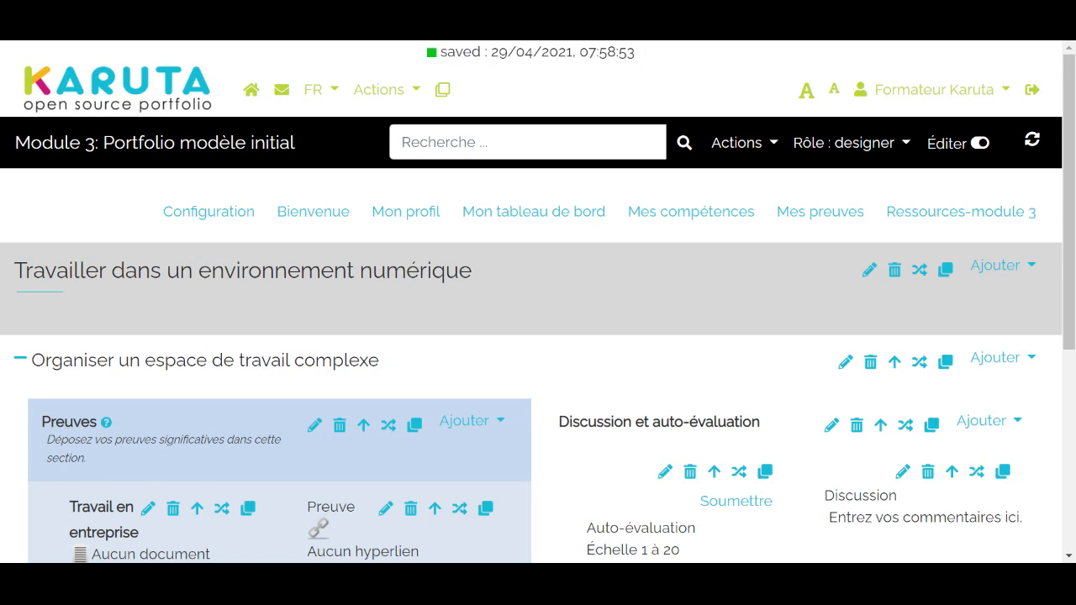
# Step: Return the content display type of the "Organiser un espace de travail complexe" sub-section to default and close its editor
pyautogui.scroll(-3, 563, 362)
pyautogui.scroll(-1, 563, 362)
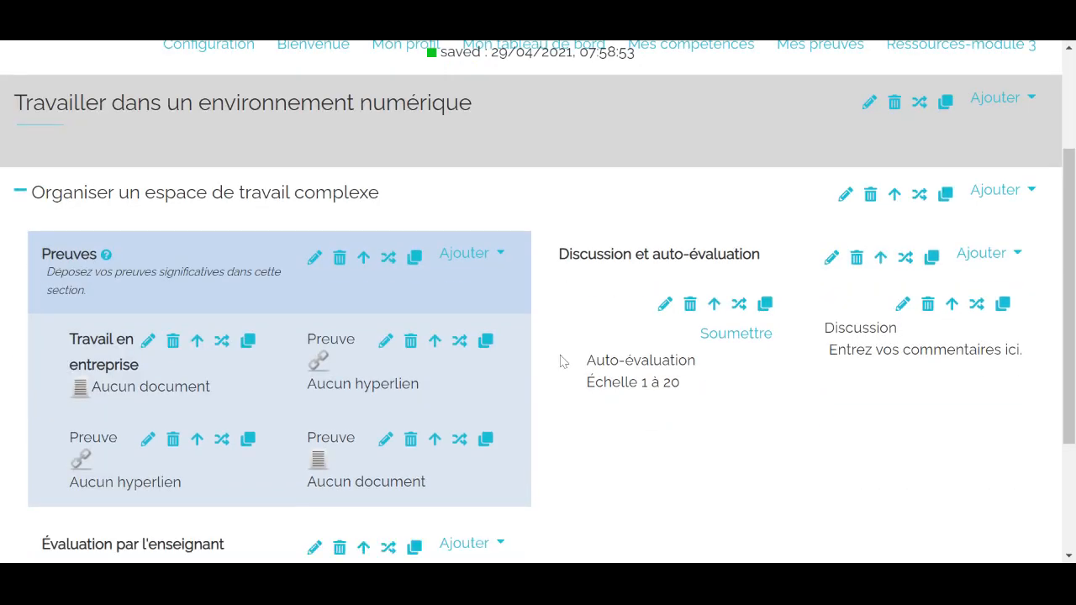
pyautogui.click(845, 196)
pyautogui.click(444, 189)
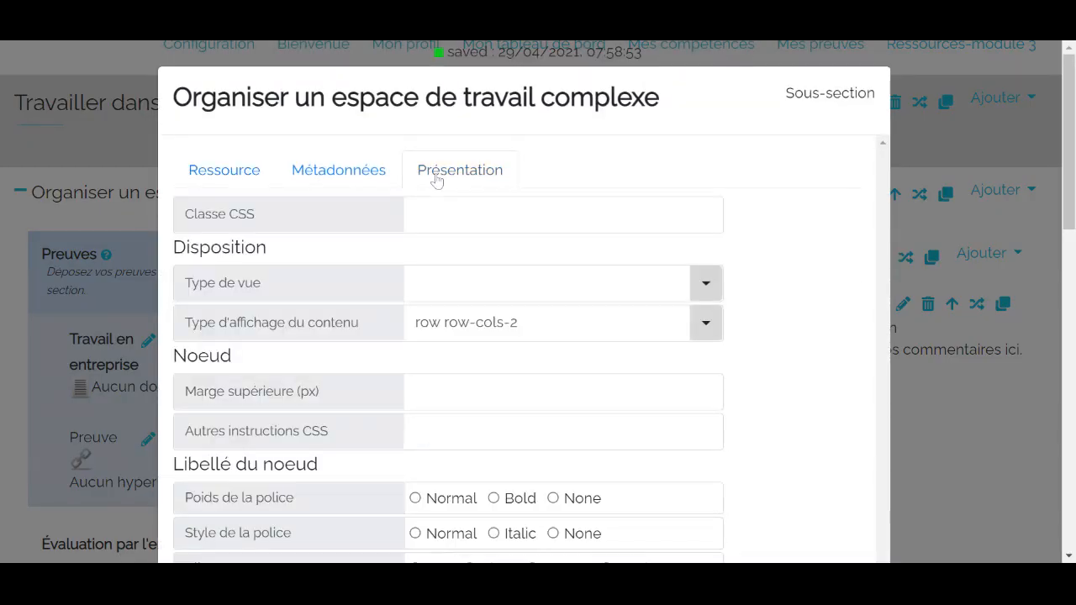
pyautogui.click(705, 331)
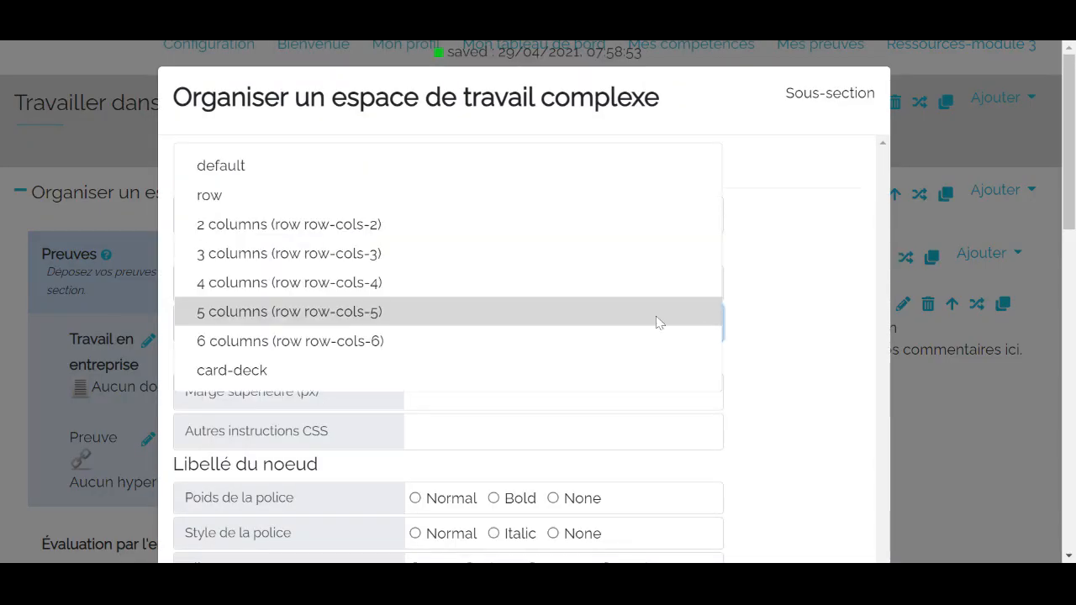
pyautogui.click(535, 178)
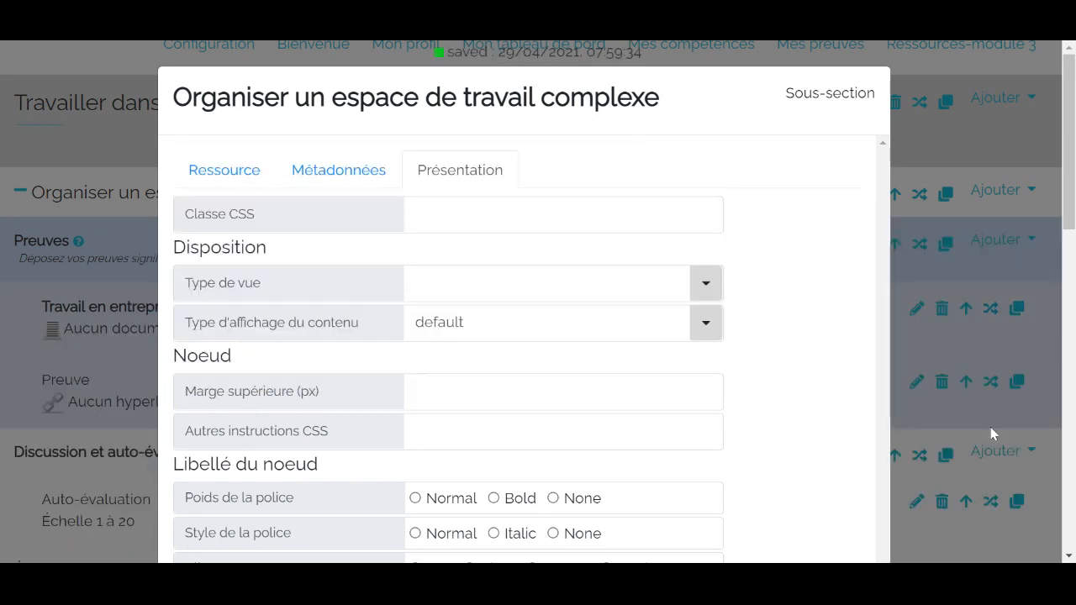
pyautogui.click(992, 430)
pyautogui.scroll(-3, 1043, 412)
pyautogui.scroll(2, 1049, 410)
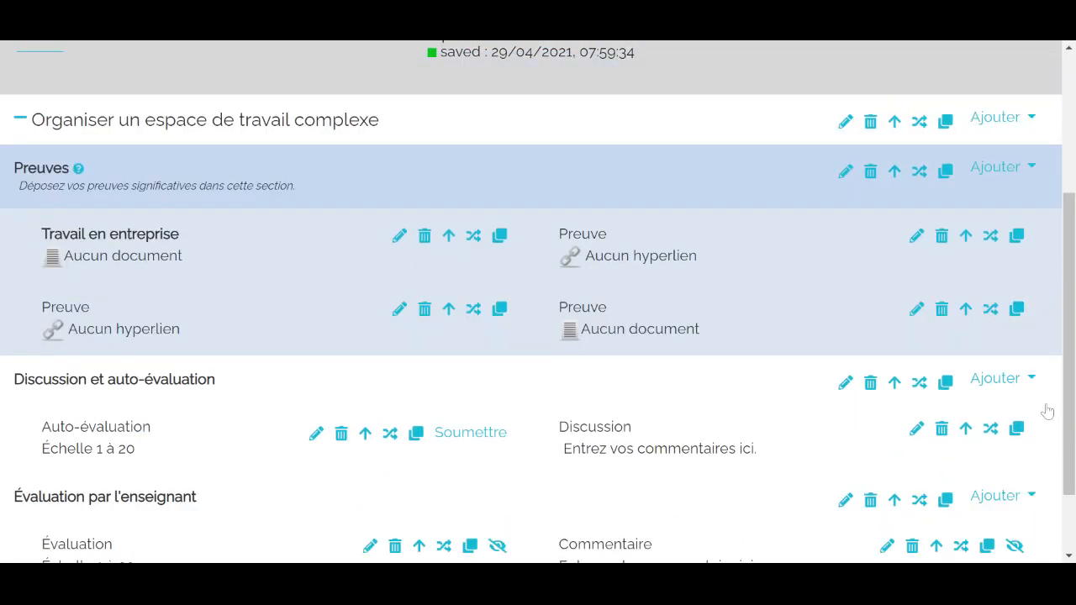
# Step: Review the page layout and examine the presentation settings of the "Discussion et auto-évaluation" sub-section without changing them
pyautogui.scroll(2, 1047, 411)
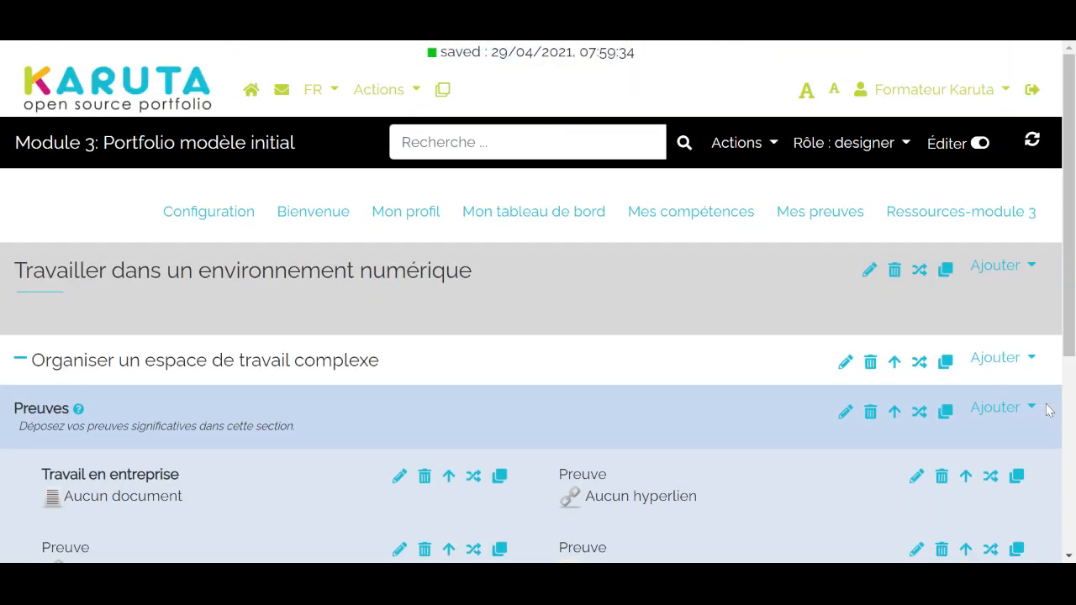
pyautogui.scroll(-1, 643, 354)
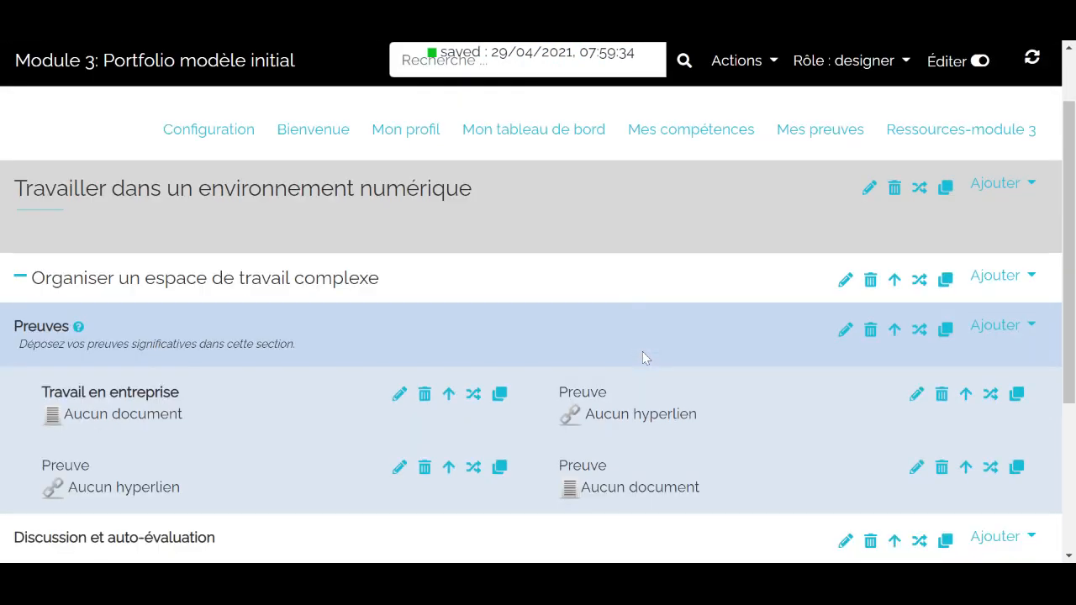
pyautogui.scroll(-1, 643, 357)
pyautogui.scroll(-2, 643, 357)
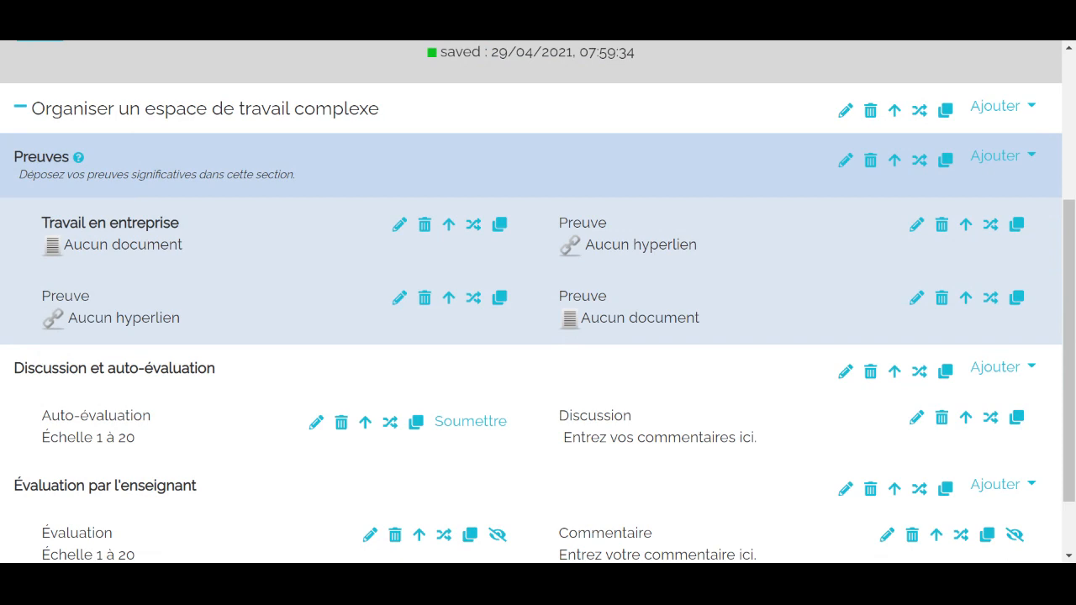
pyautogui.click(843, 381)
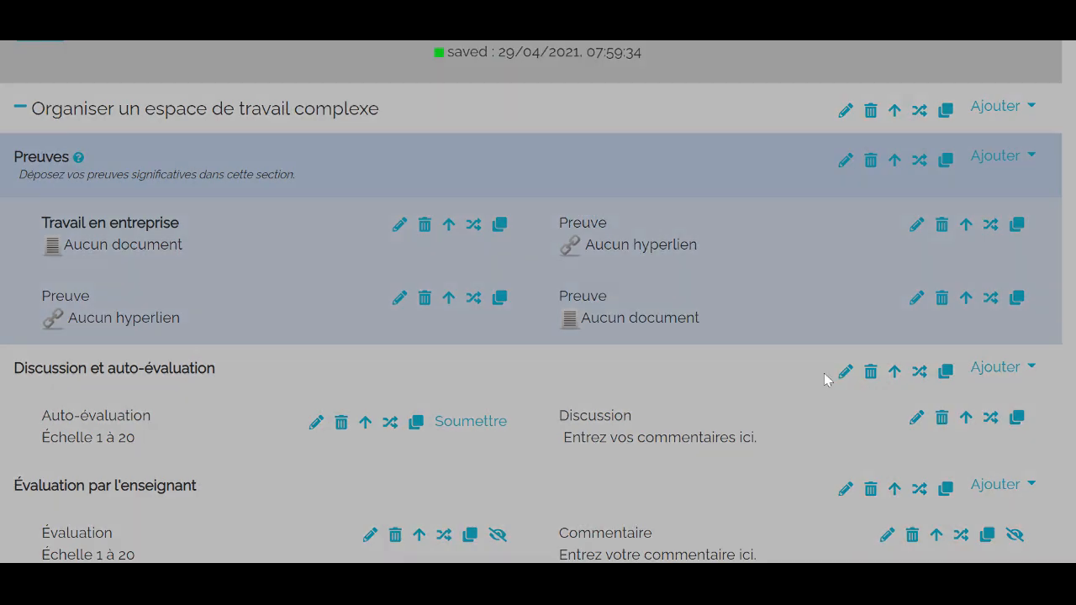
pyautogui.click(448, 182)
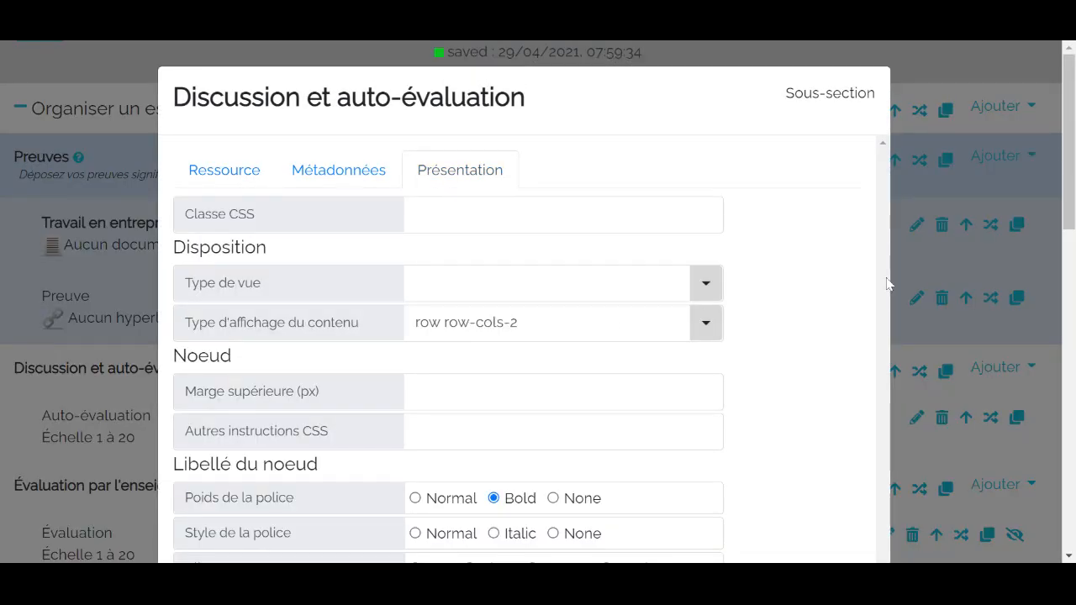
pyautogui.click(967, 131)
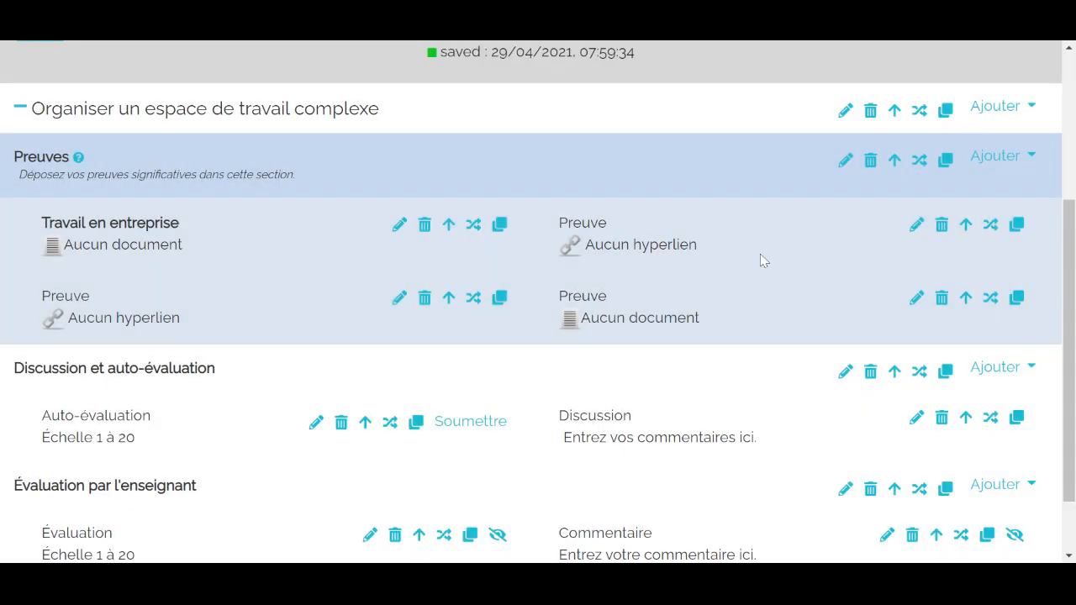
# Step: Open the "Mon profil" page and delete its "À venir Module 3" sub-section, confirming the deletion
pyautogui.scroll(3, 761, 261)
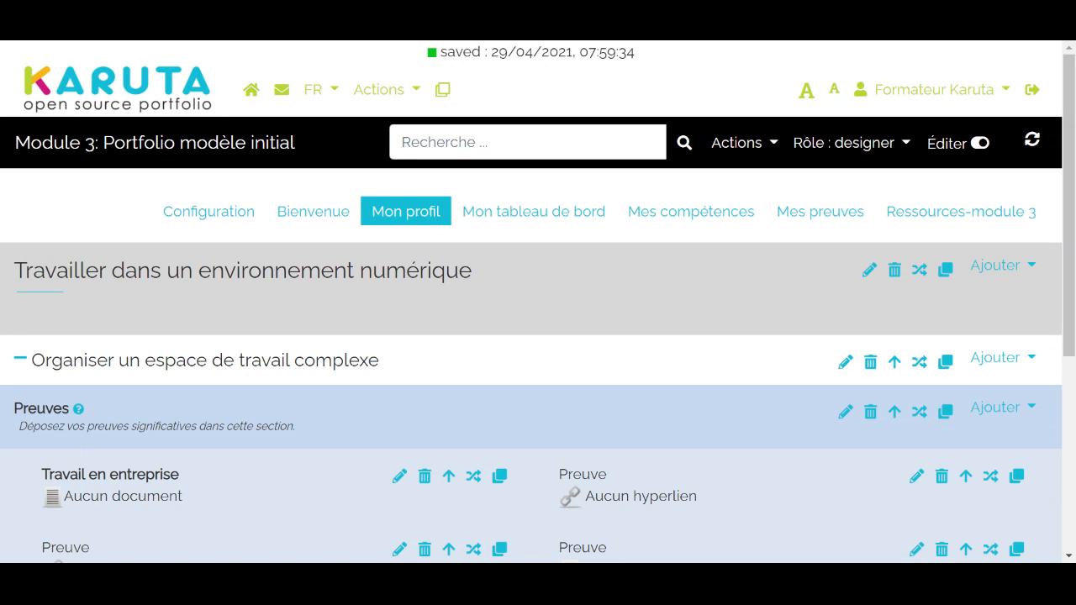
pyautogui.click(406, 211)
pyautogui.scroll(-3, 445, 353)
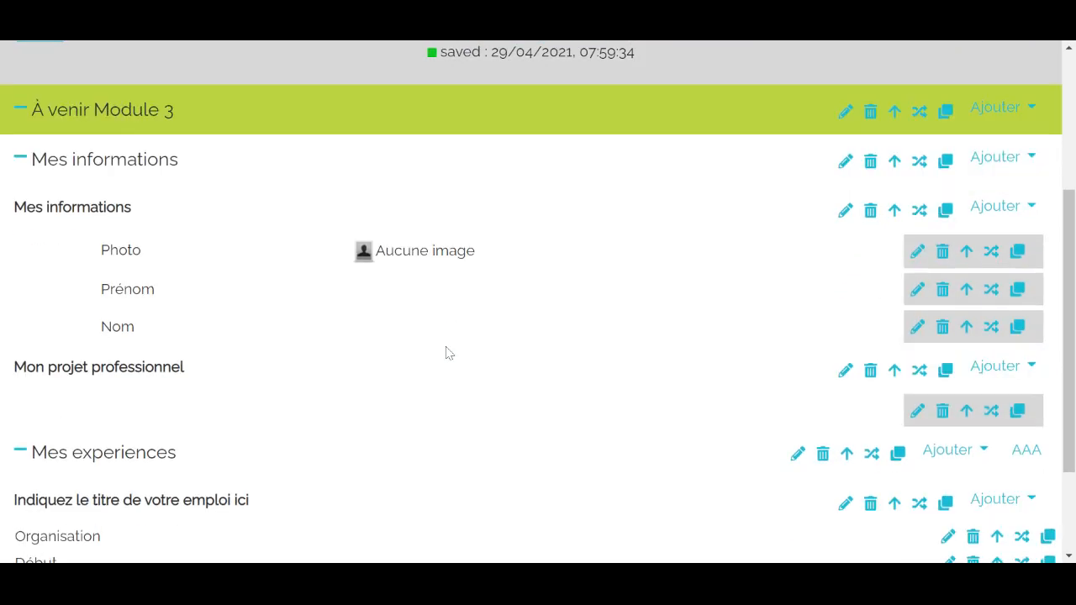
pyautogui.scroll(1, 445, 353)
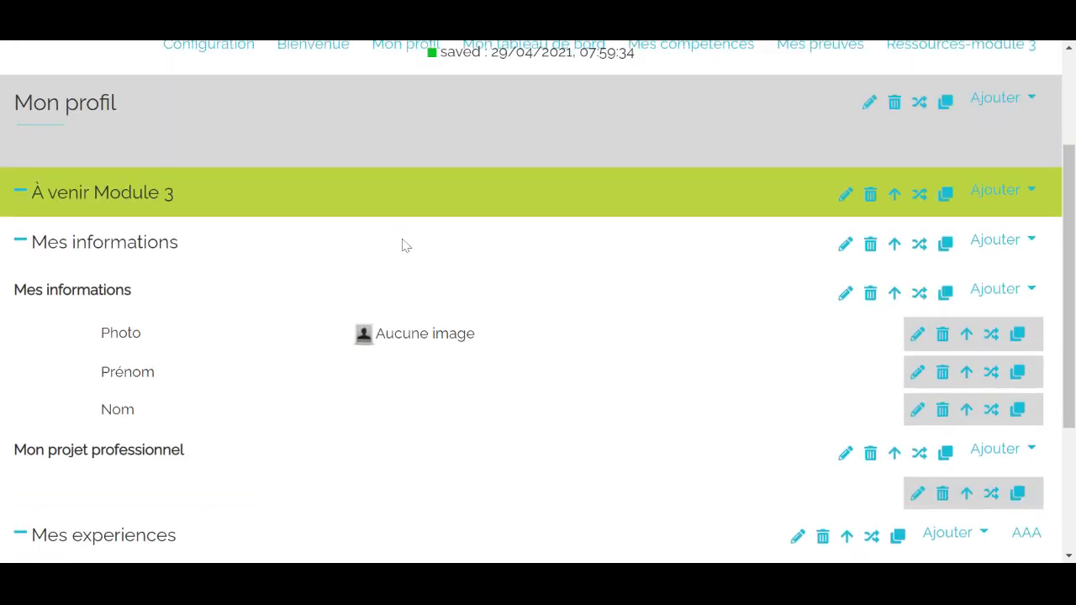
pyautogui.click(872, 197)
pyautogui.click(711, 219)
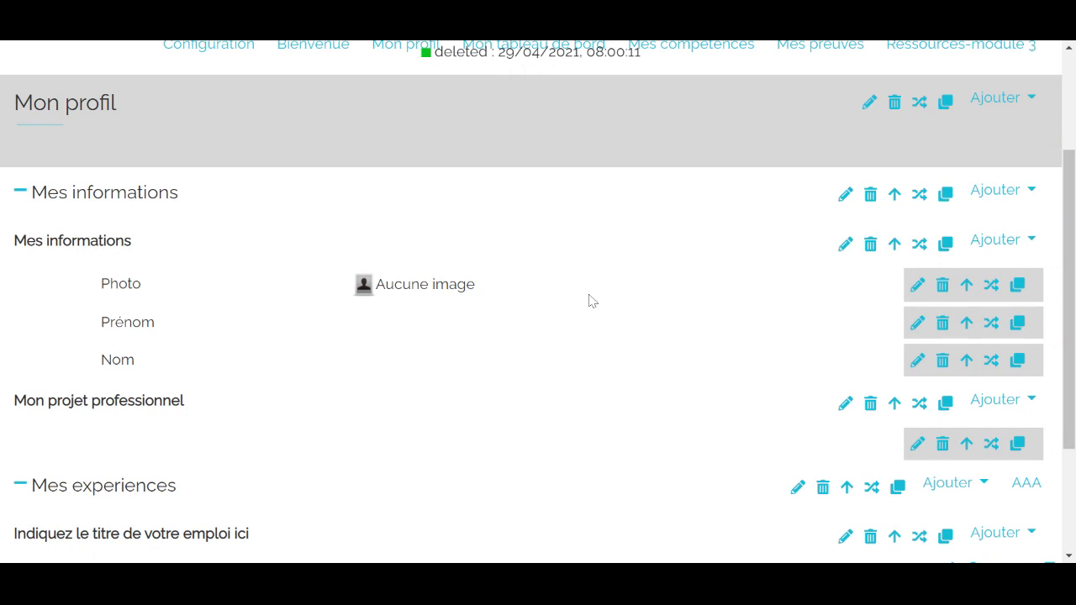
# Step: Set the content display type of the upper-level "Mes informations" sub-section to 2 columns (row row-cols-2) and close its editor
pyautogui.scroll(2, 250, 264)
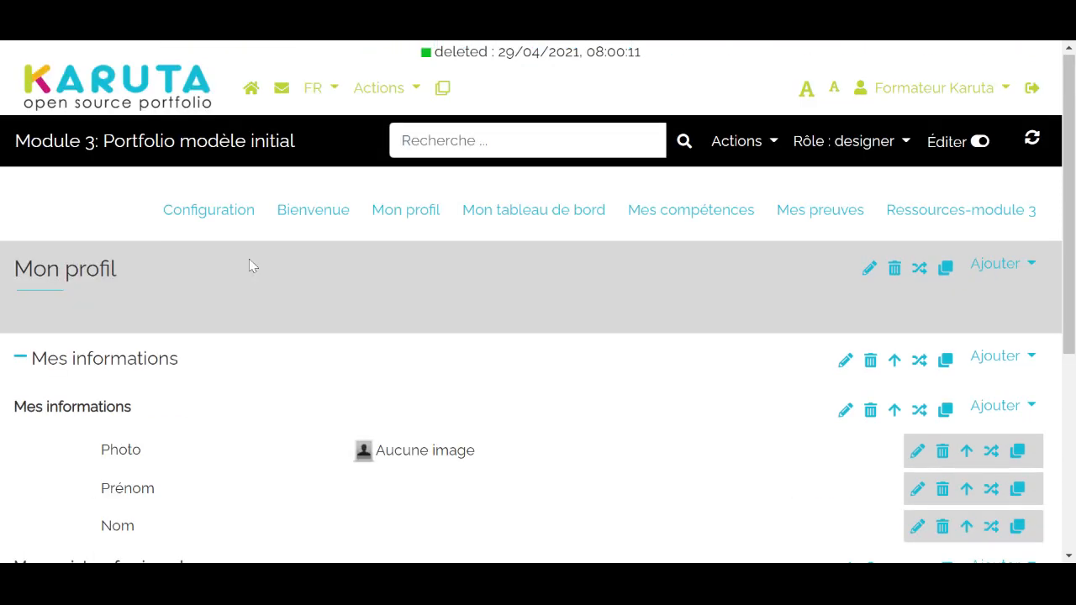
pyautogui.scroll(-4, 163, 299)
pyautogui.scroll(1, 207, 271)
pyautogui.scroll(1, 206, 271)
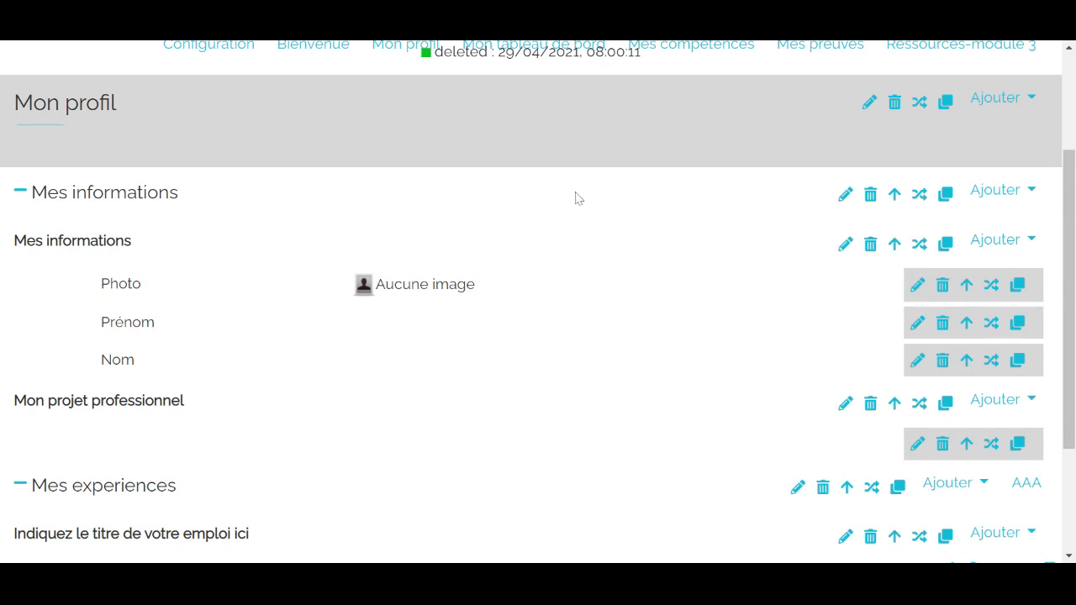
pyautogui.click(845, 197)
pyautogui.click(486, 176)
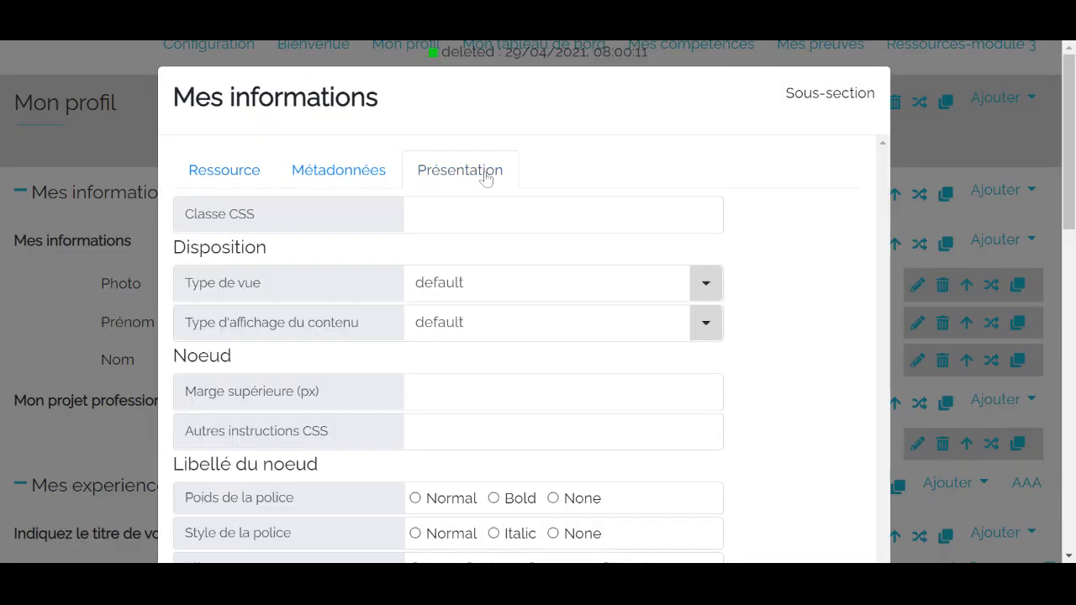
pyautogui.click(711, 332)
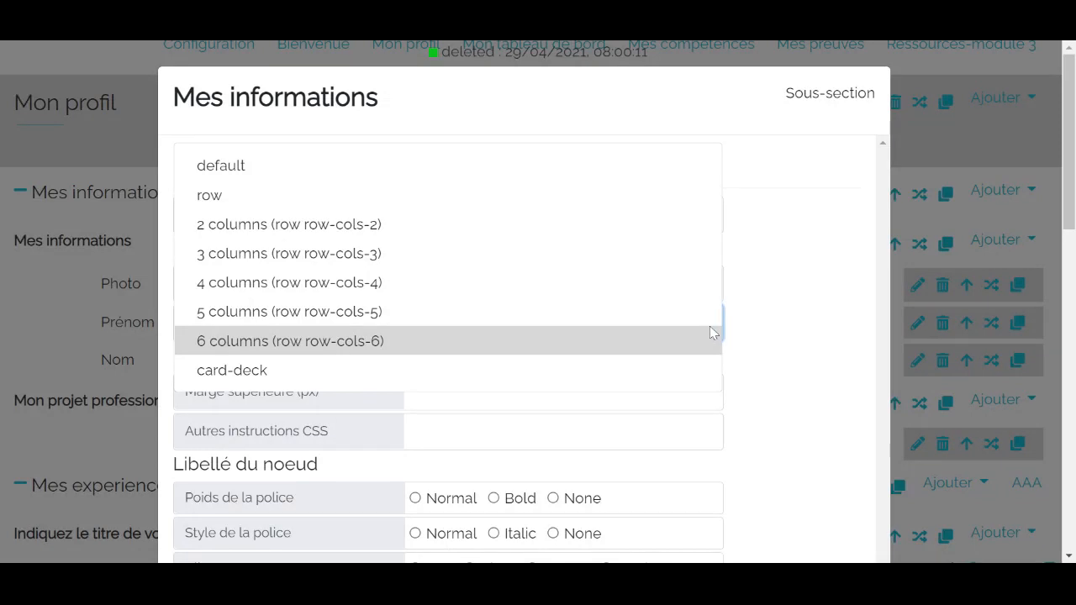
pyautogui.click(642, 222)
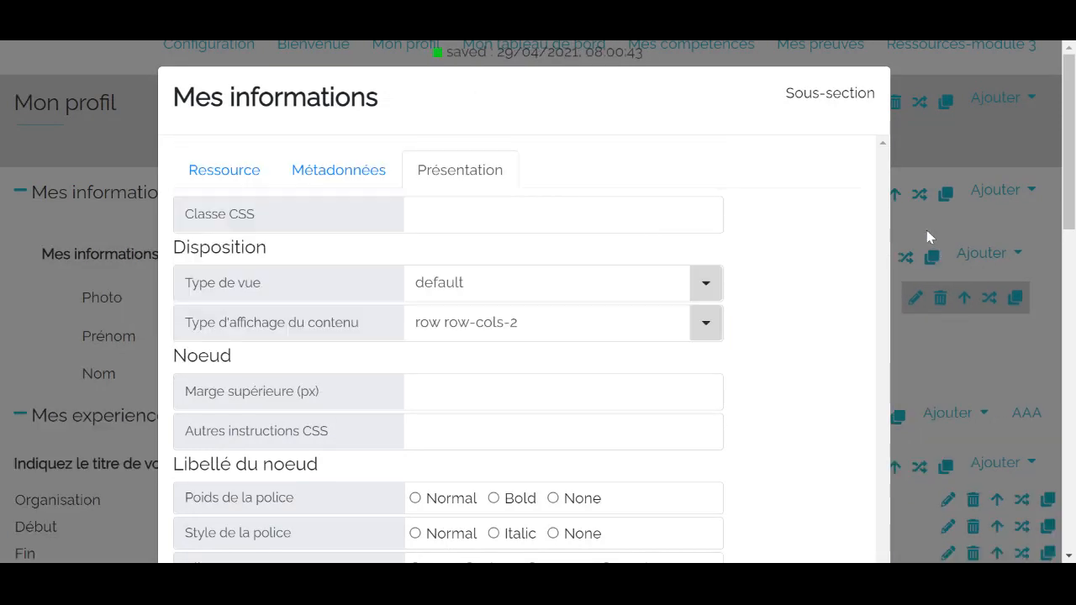
pyautogui.click(929, 238)
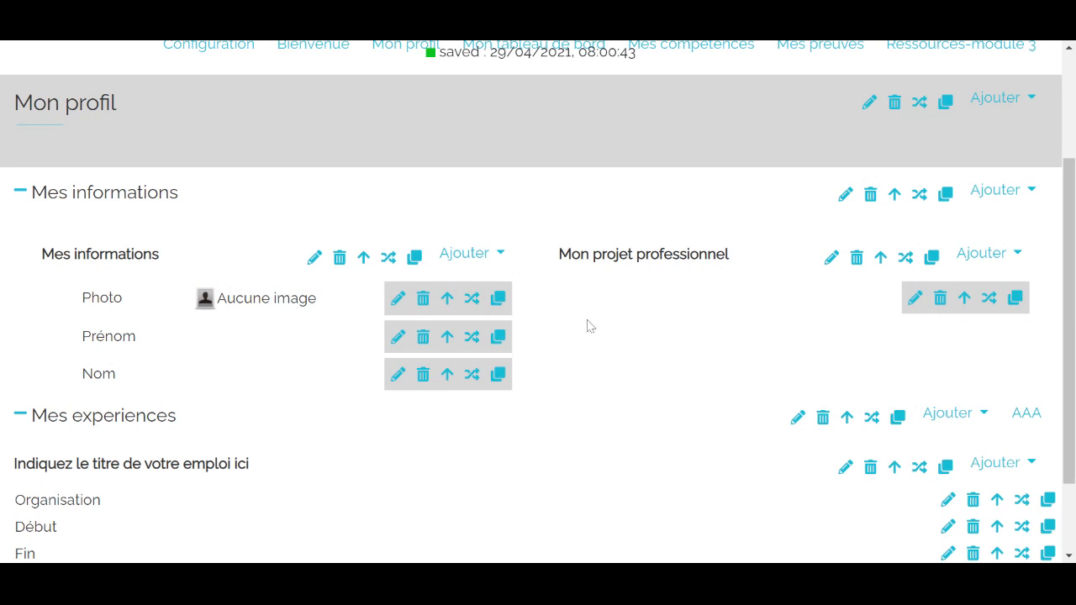
# Step: Give the content of the upper-level "Mes informations" sub-section a pale blue background colour and close the editor
pyautogui.click(846, 197)
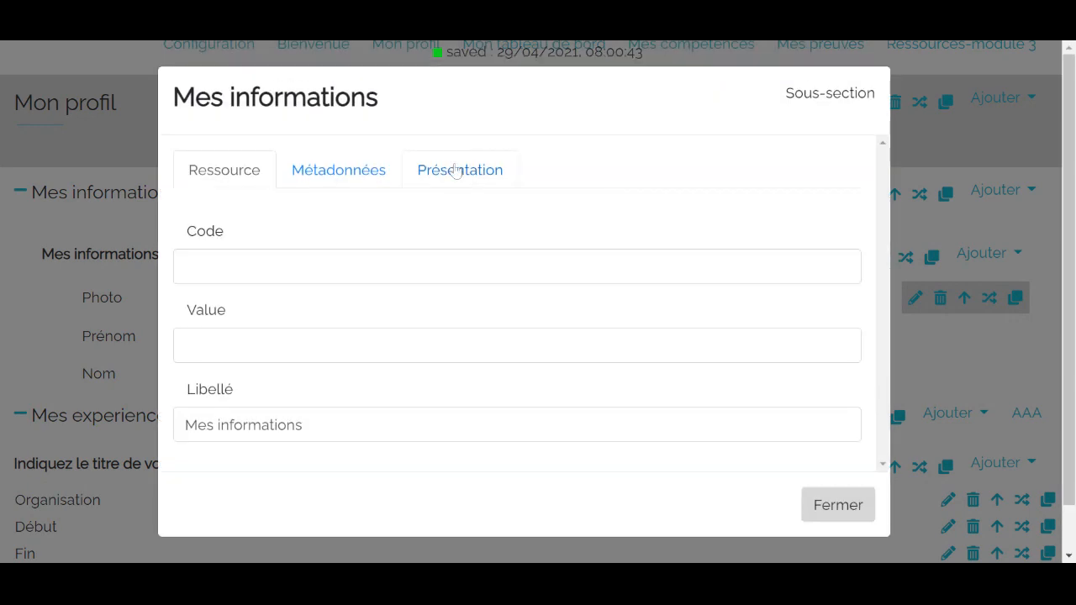
pyautogui.click(455, 174)
pyautogui.scroll(-8, 457, 175)
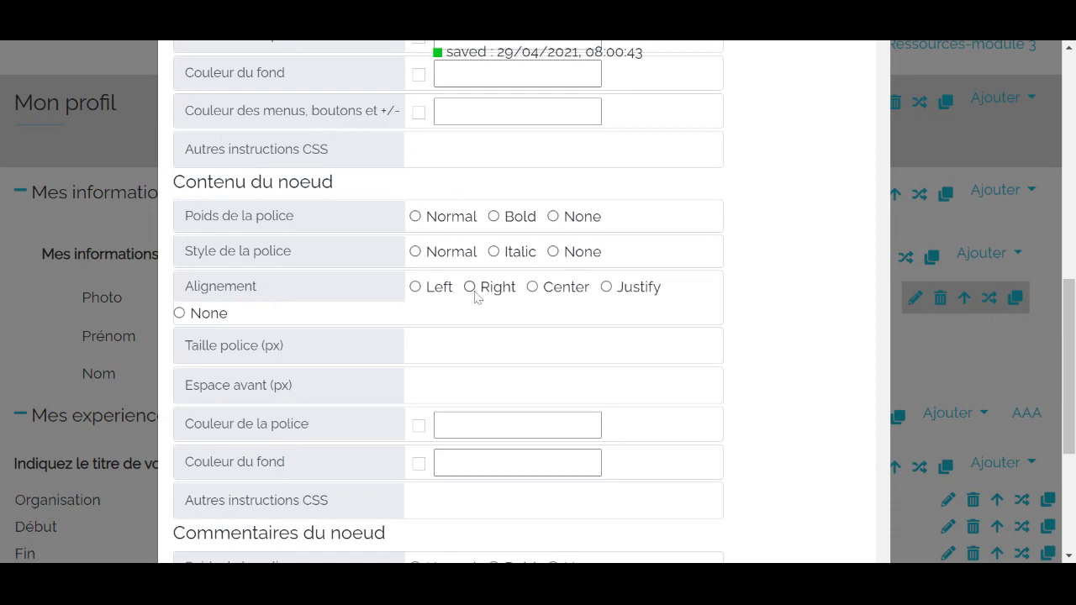
pyautogui.scroll(-2, 514, 297)
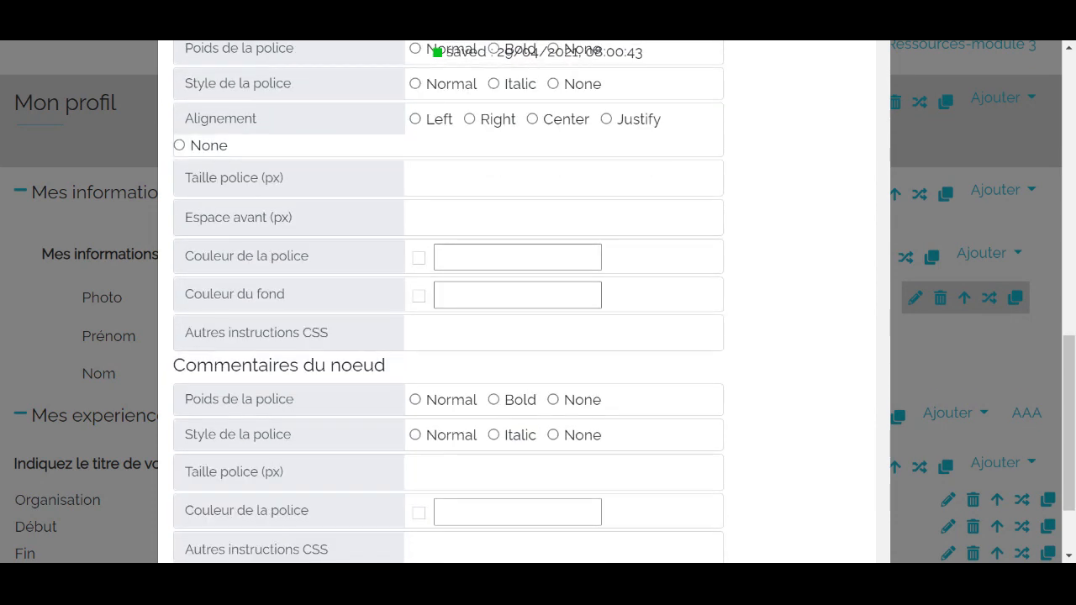
pyautogui.click(517, 295)
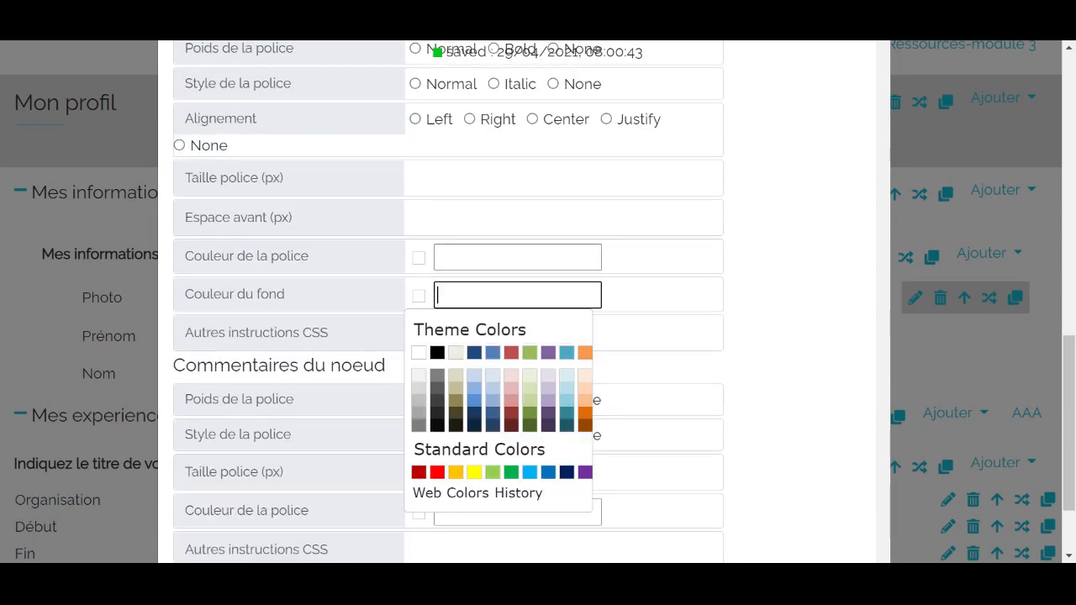
pyautogui.click(492, 376)
pyautogui.click(953, 212)
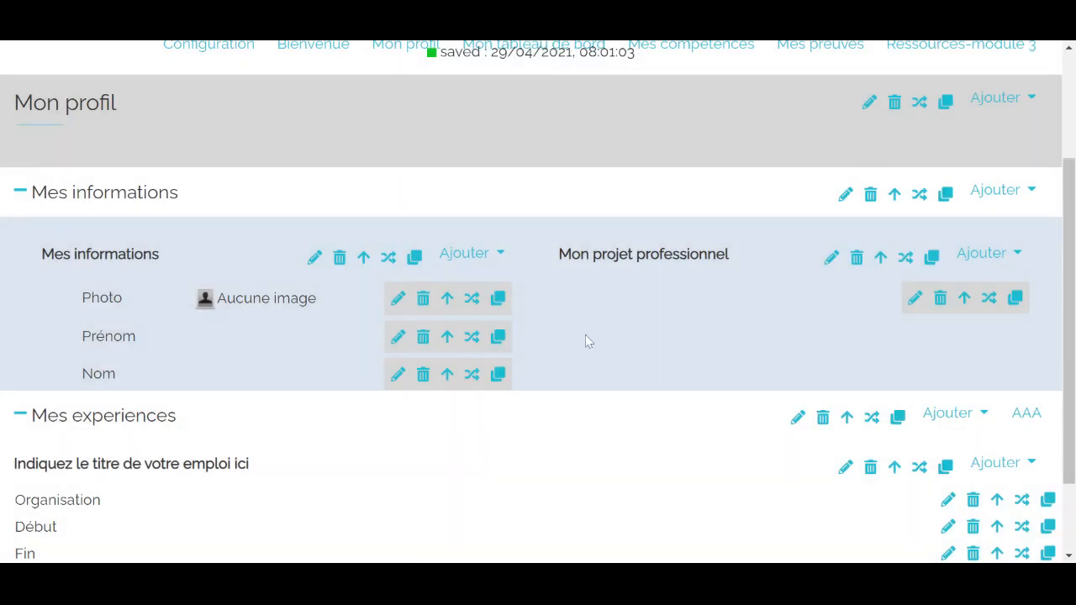
# Step: Set the view type of the Photo resource under "Mes informations" to simple and close its editor
pyautogui.click(399, 303)
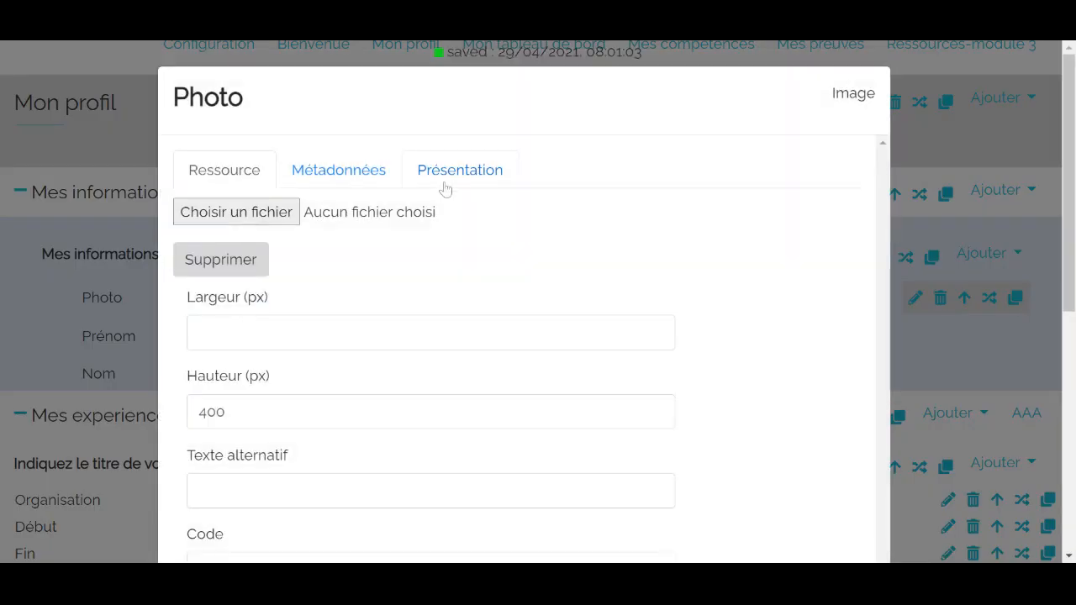
pyautogui.click(446, 185)
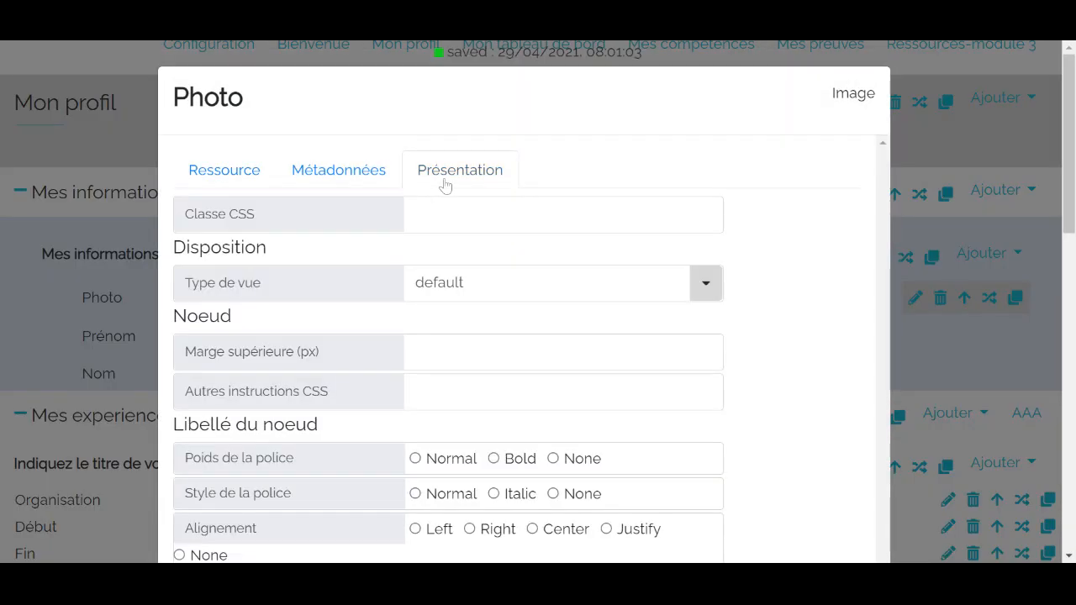
pyautogui.click(711, 296)
pyautogui.click(660, 430)
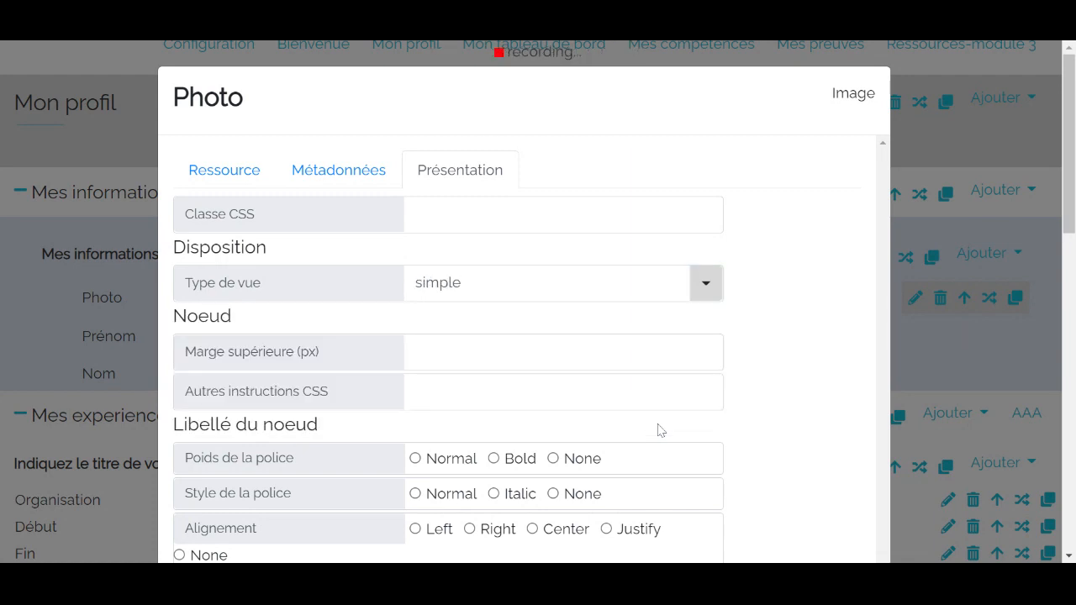
pyautogui.click(30, 354)
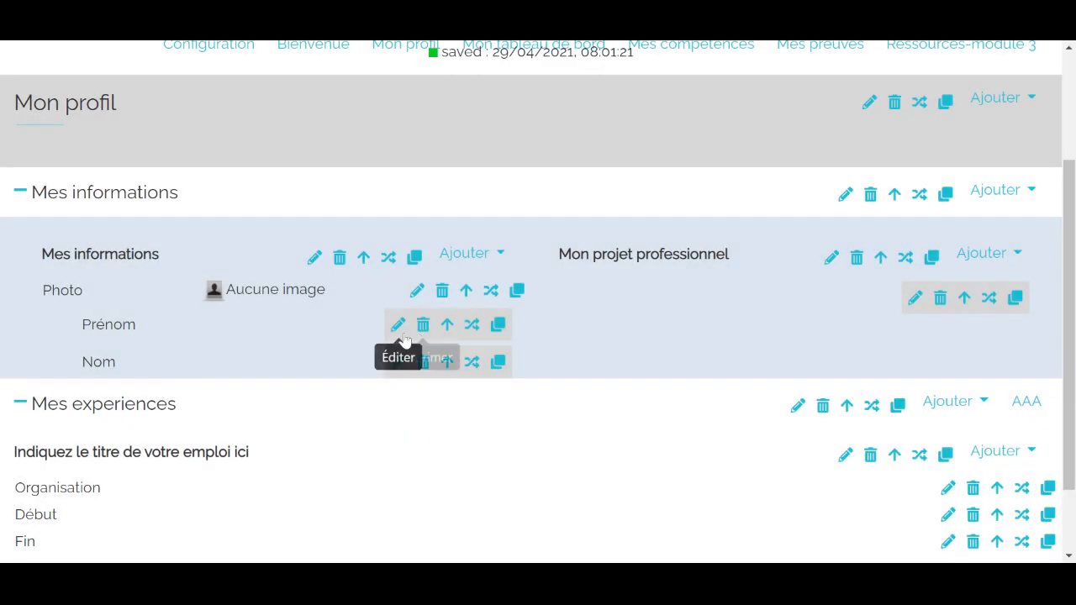
# Step: Check the metadata of the Photo resource and close its editor without making changes
pyautogui.click(417, 291)
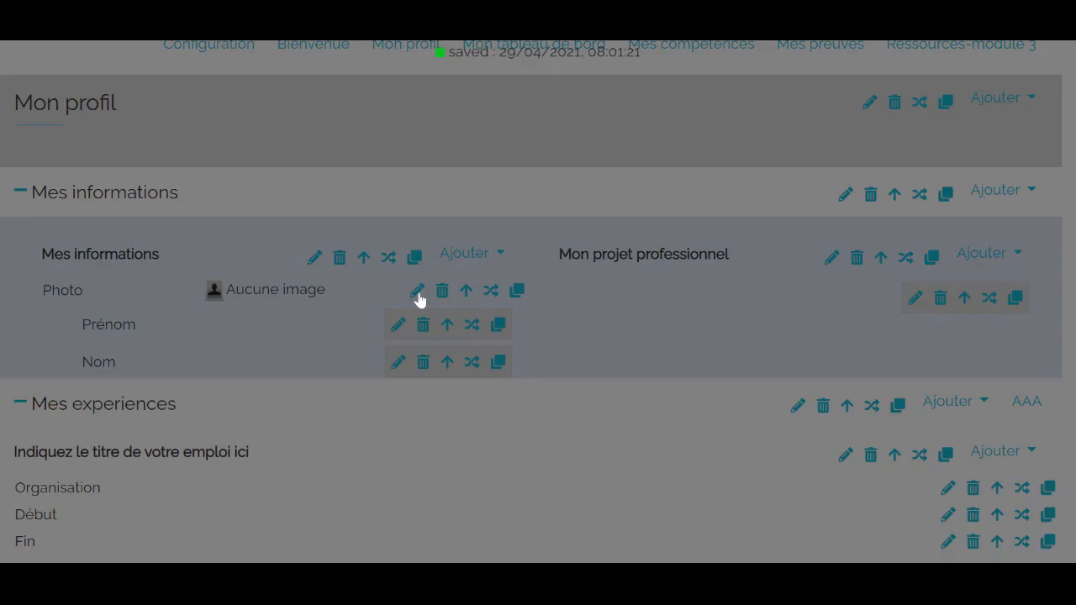
pyautogui.click(341, 177)
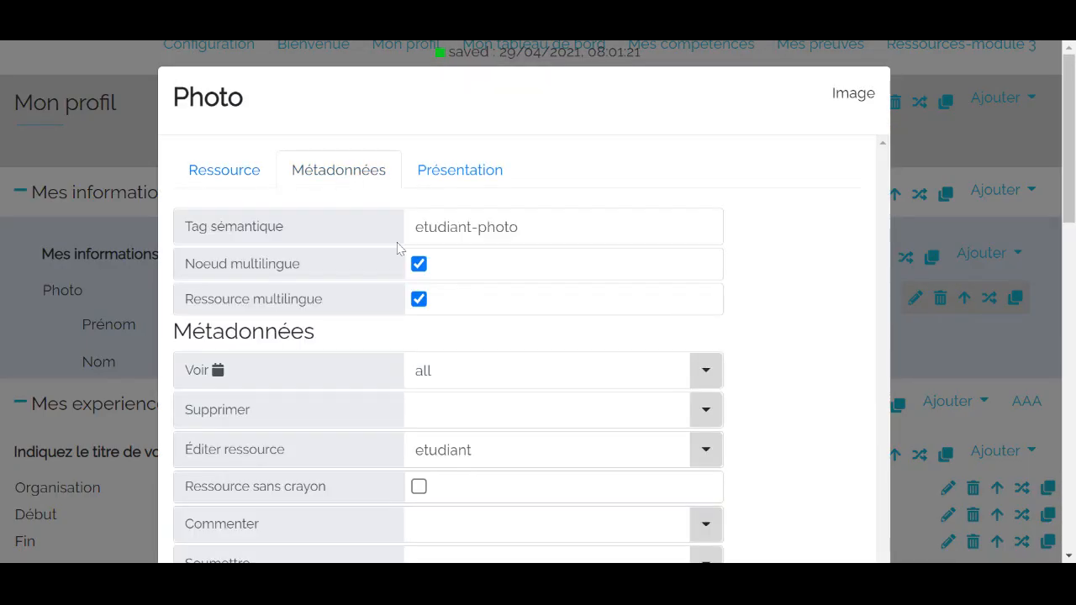
pyautogui.click(44, 171)
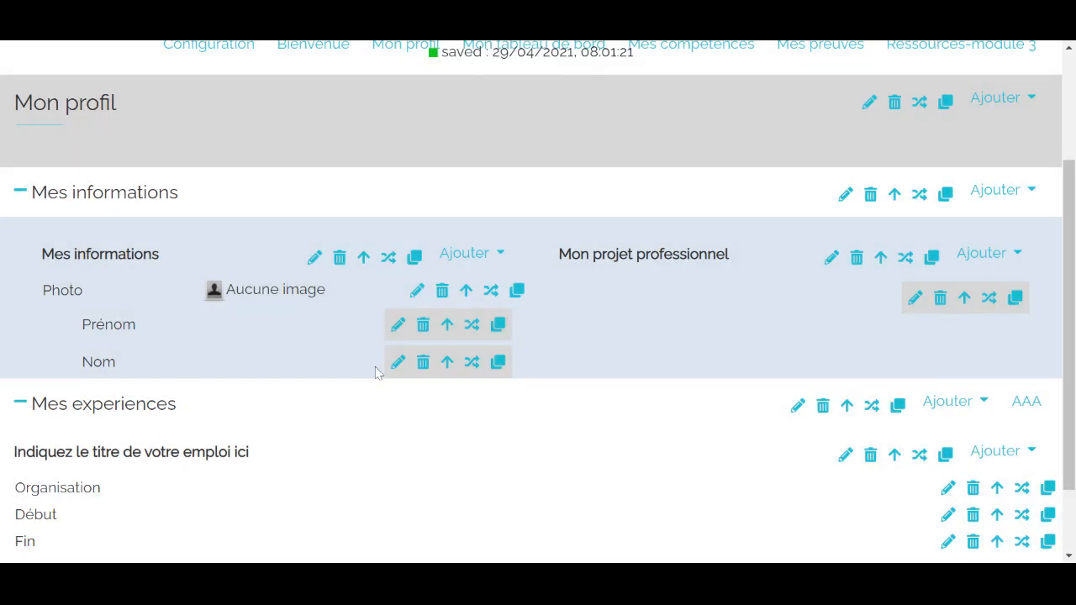
# Step: Set the view type of the Prénom short-text resource to simple and close its editor
pyautogui.click(399, 328)
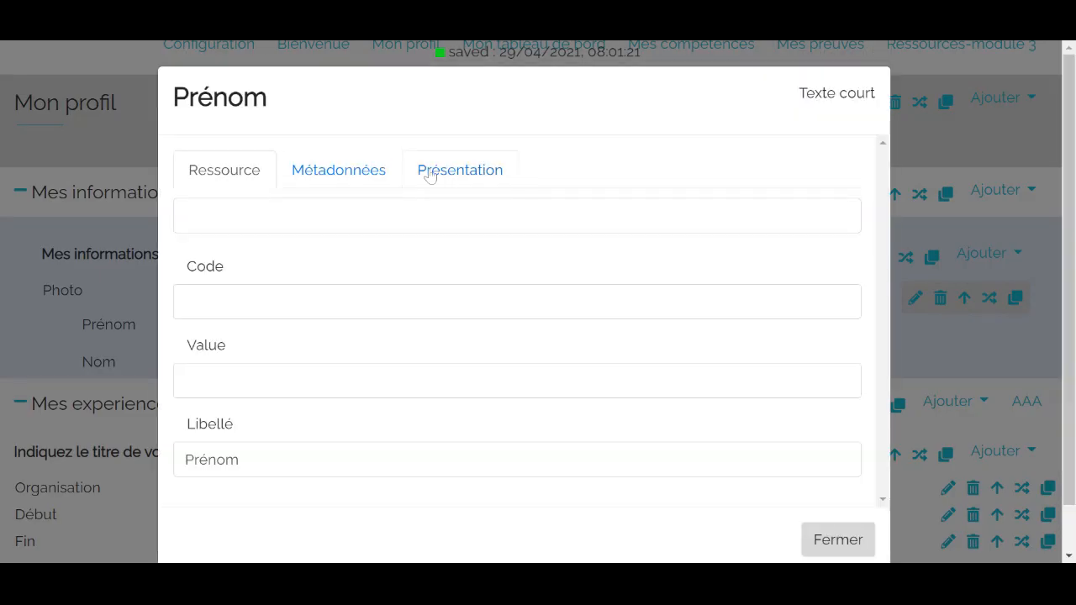
pyautogui.click(430, 175)
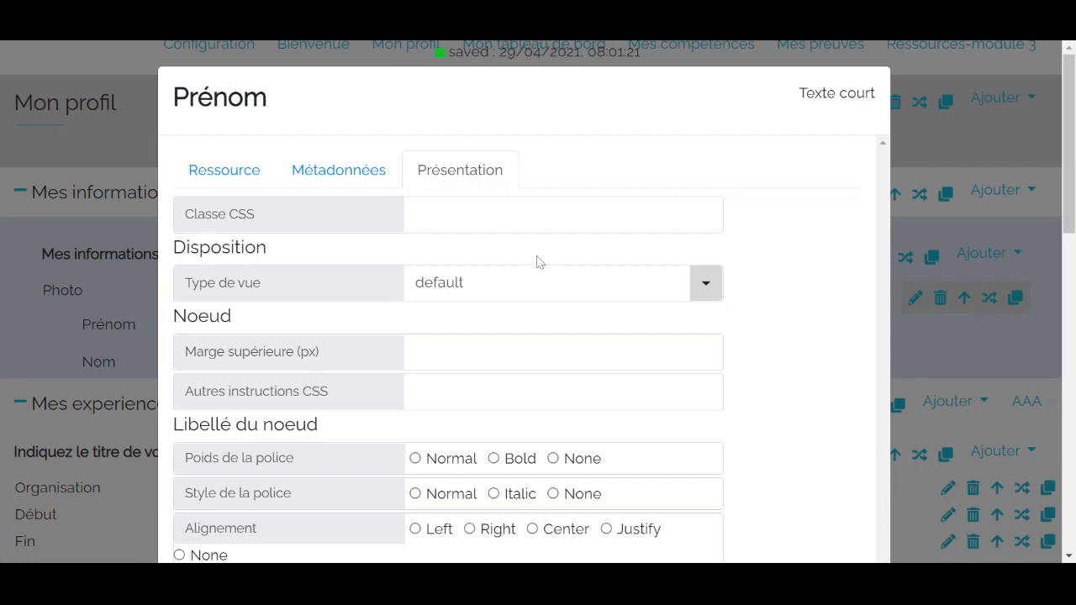
pyautogui.click(705, 283)
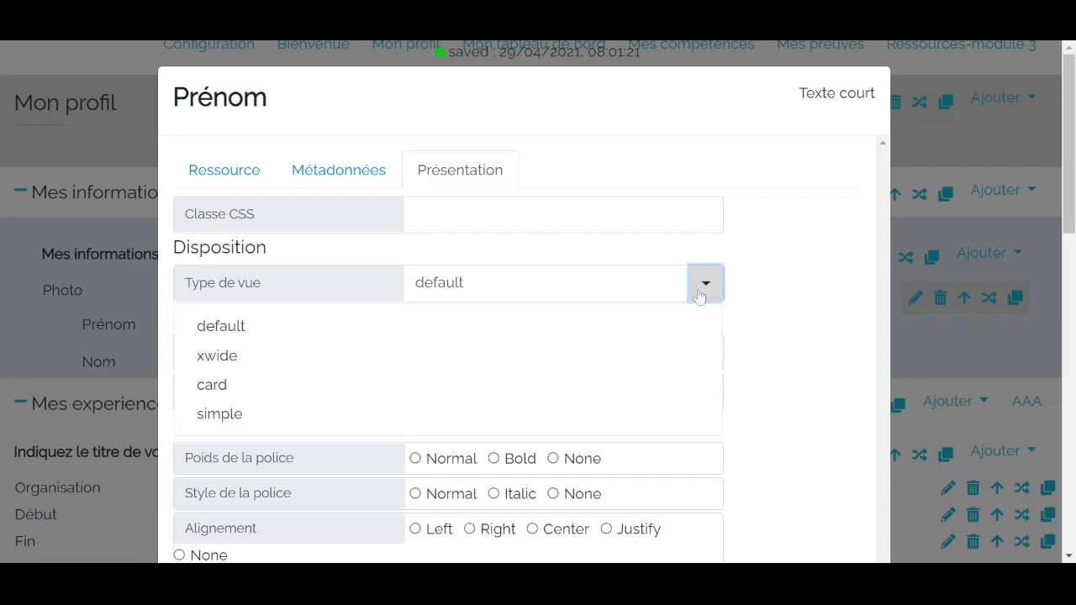
pyautogui.click(627, 424)
pyautogui.click(4, 280)
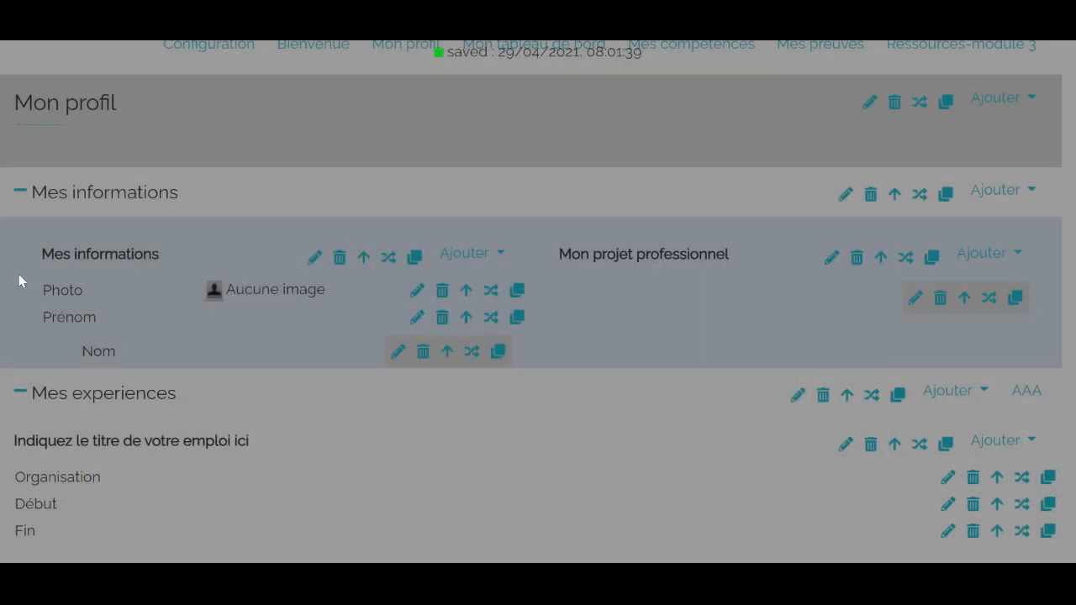
# Step: Set the view type of the Nom short-text resource under "Mes informations" to simple
pyautogui.click(398, 353)
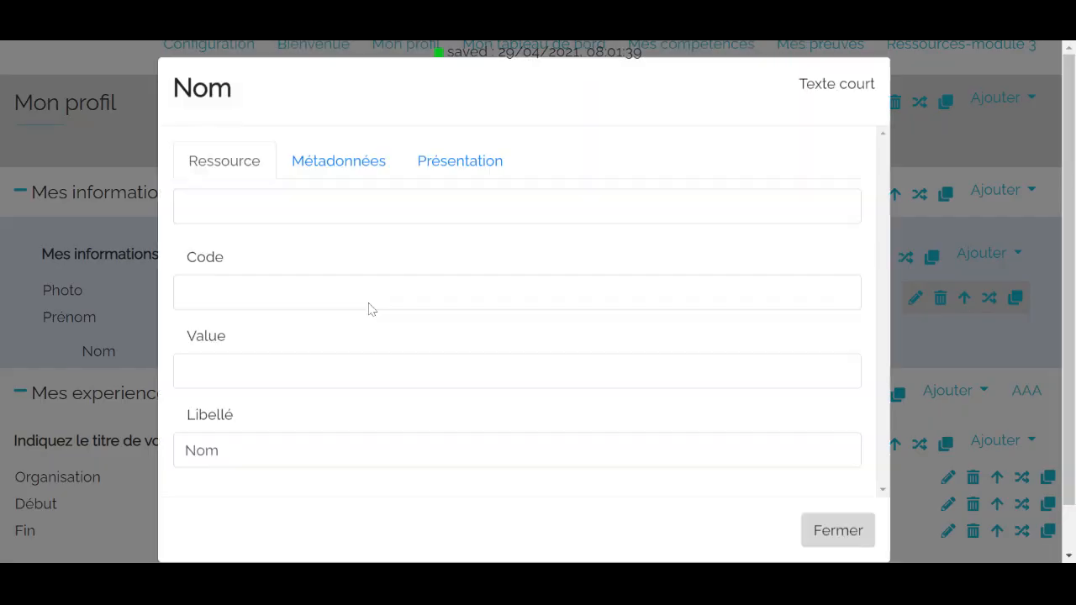
pyautogui.click(458, 177)
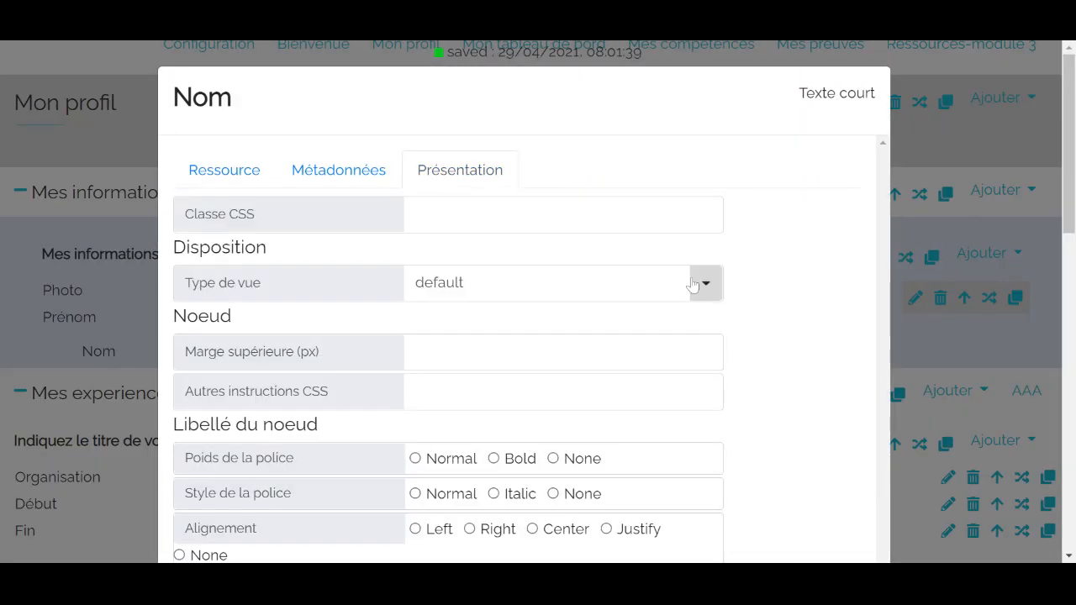
pyautogui.click(705, 286)
pyautogui.click(608, 404)
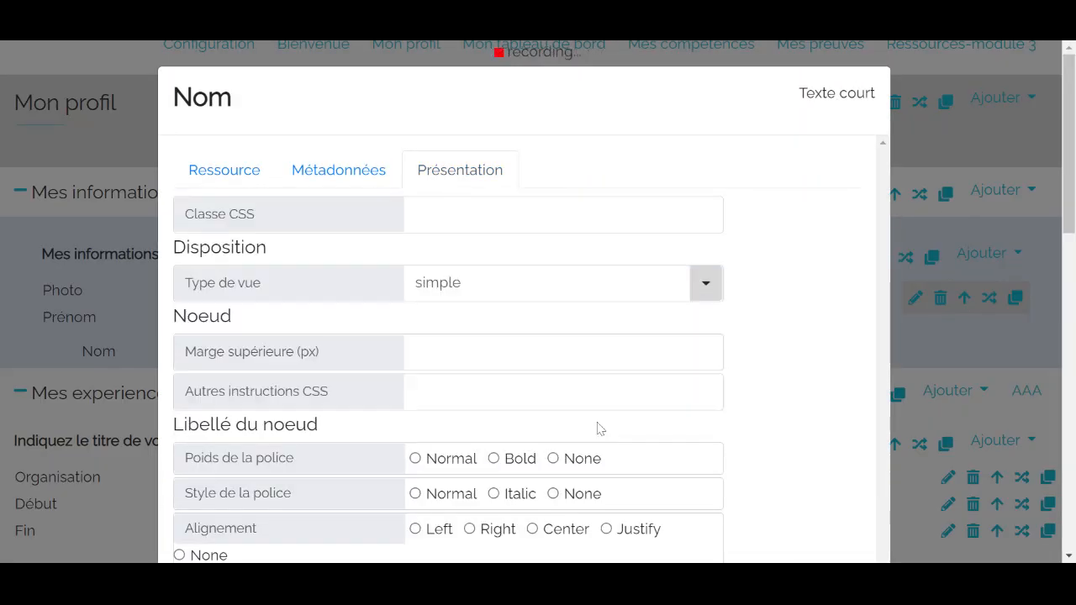
# Step: Close the Nom resource editor and switch the portfolio role to etudiant to view the "Mon profil" page
pyautogui.click(107, 376)
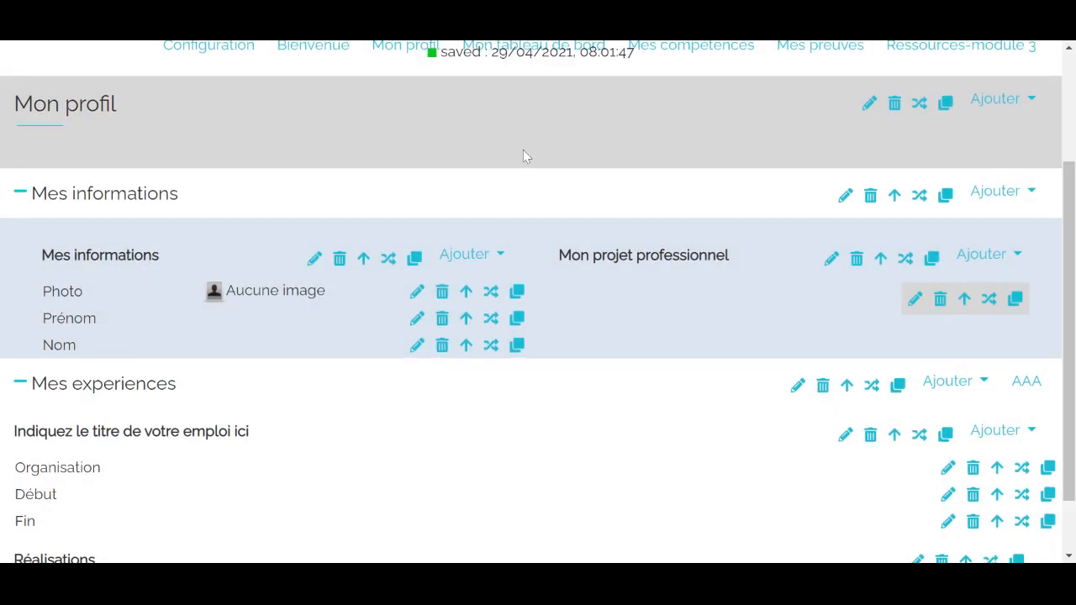
pyautogui.scroll(2, 523, 150)
pyautogui.click(868, 149)
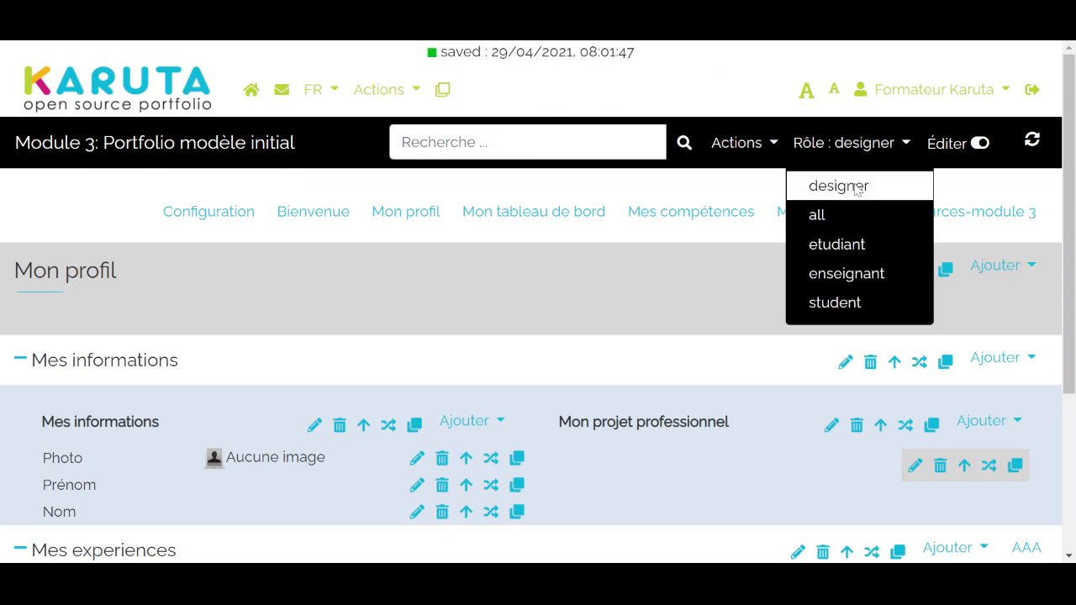
pyautogui.click(852, 251)
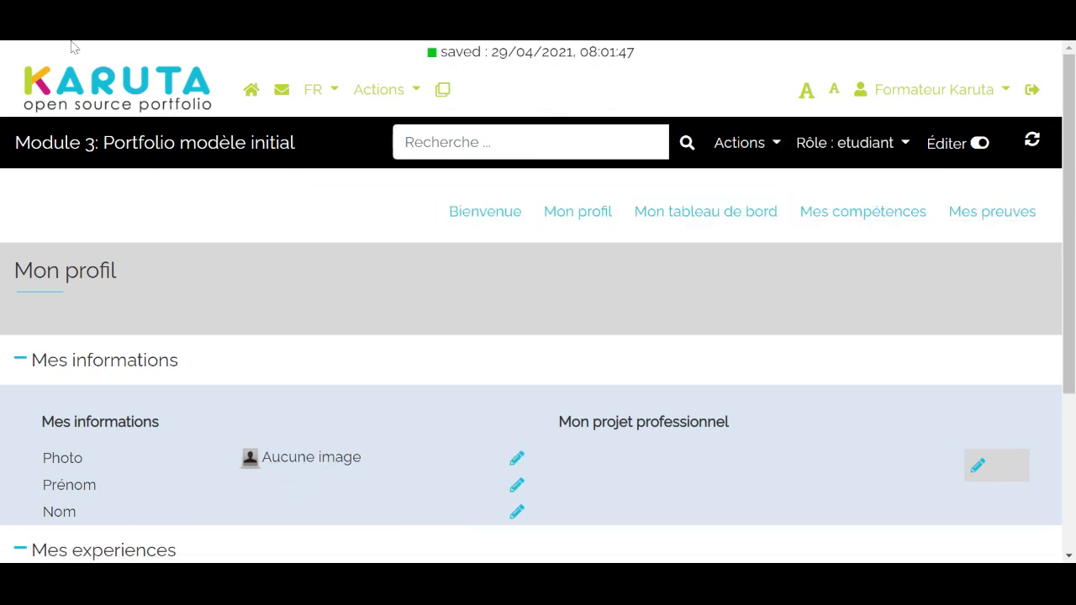
pyautogui.scroll(-3, 272, 299)
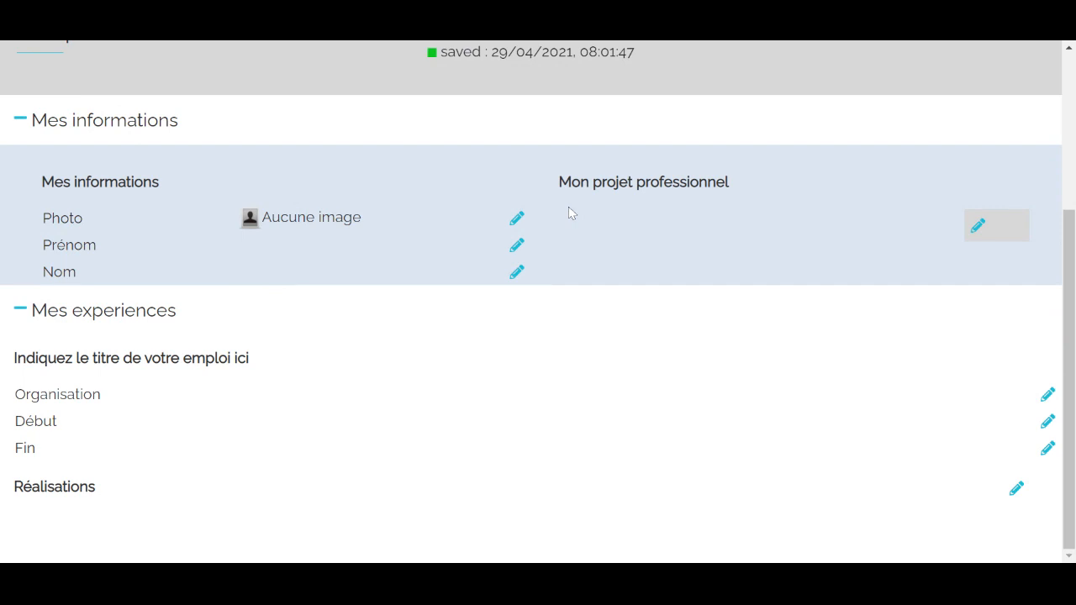
# Step: Enter a first name in the Prénom resource under "Mes informations" and close its editor
pyautogui.click(517, 247)
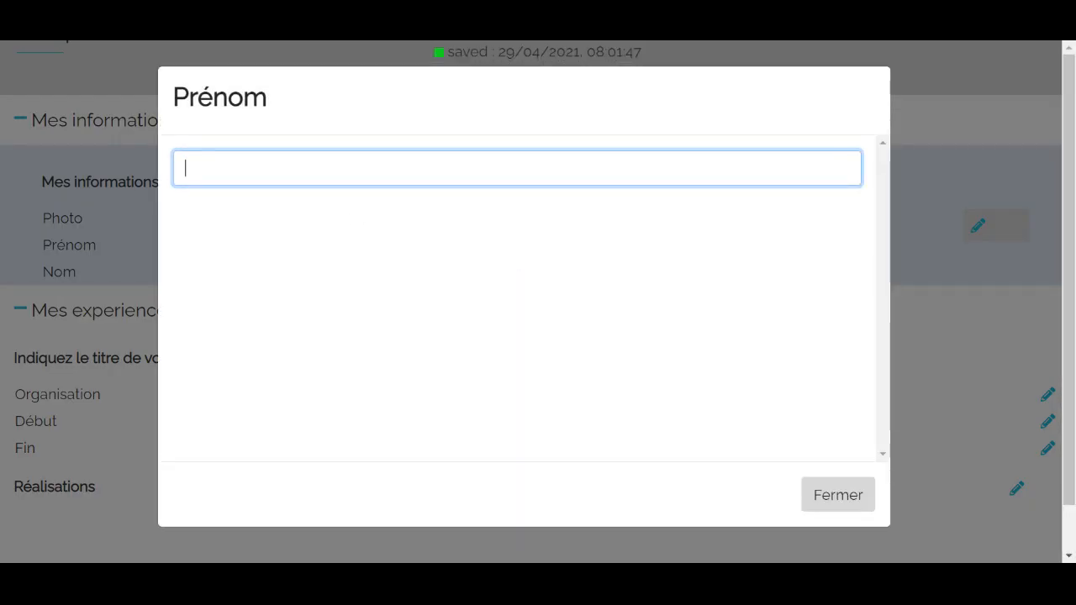
pyautogui.write('Jacques')
pyautogui.click(850, 504)
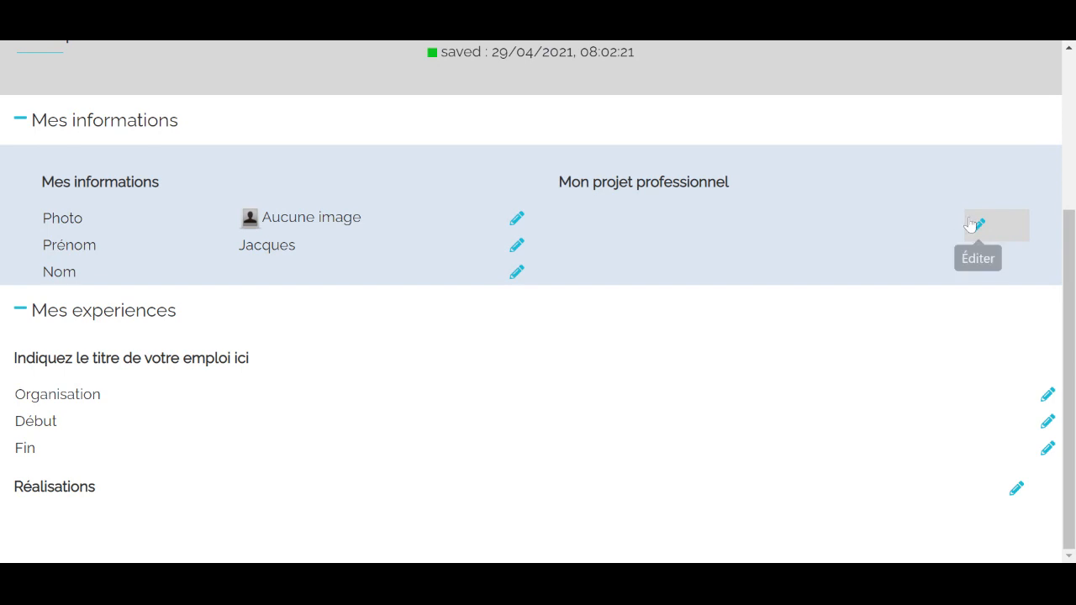
# Step: Switch the portfolio role from etudiant back to designer on the "Mon profil" page
pyautogui.scroll(3, 950, 202)
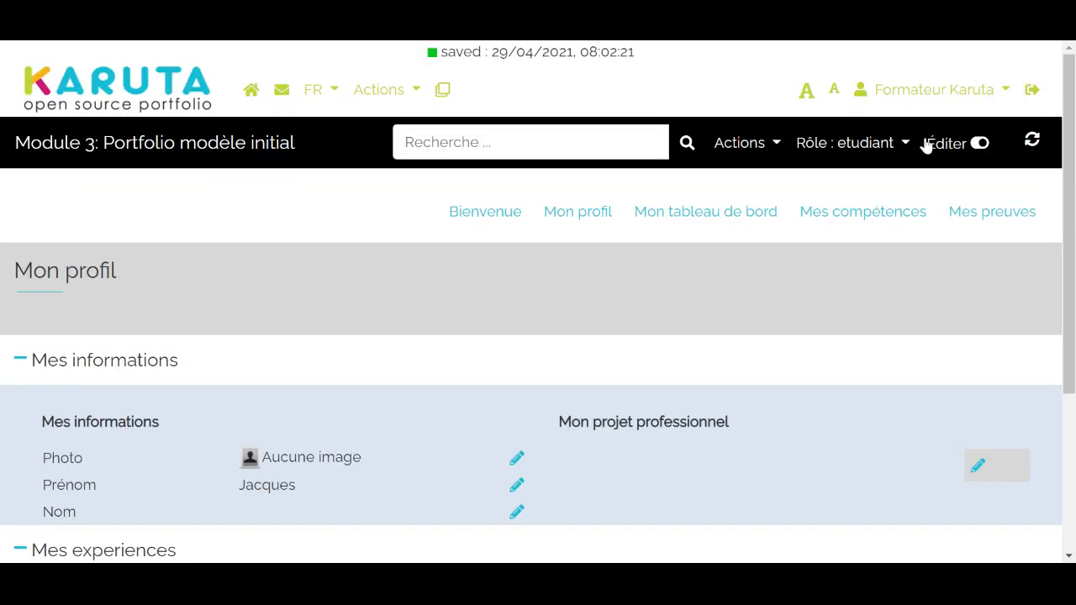
pyautogui.click(904, 156)
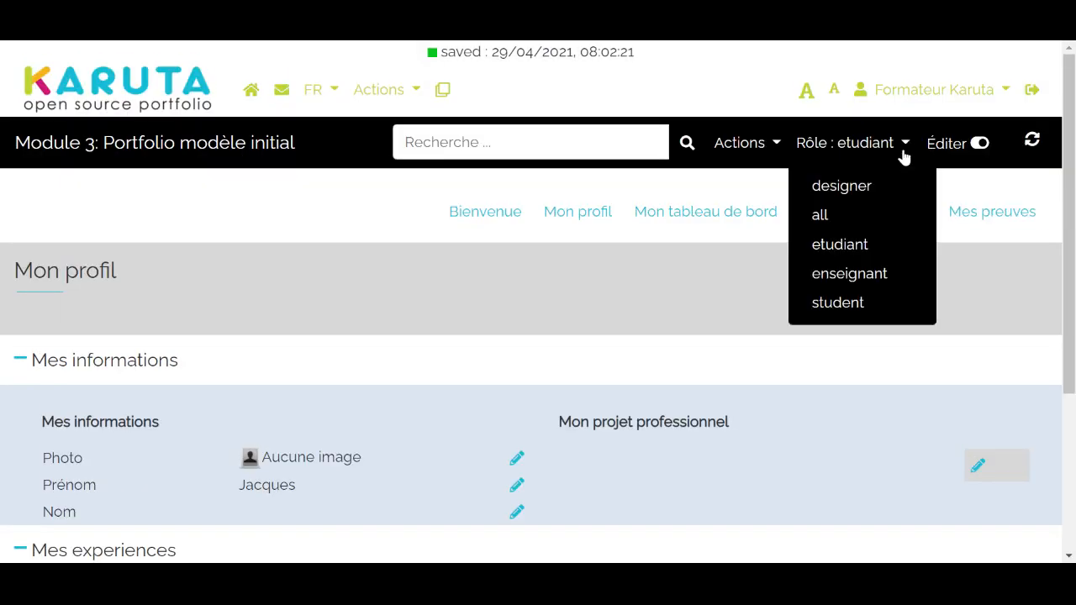
pyautogui.click(872, 186)
pyautogui.scroll(-3, 872, 197)
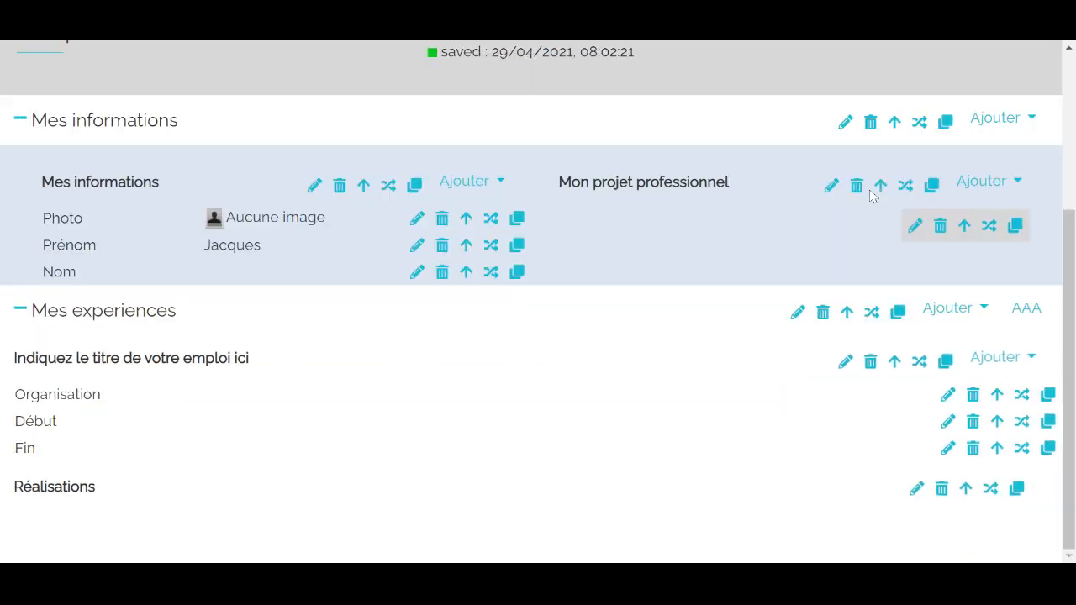
# Step: Set the view type of the long-text resource under "Mon projet professionnel" to simple and close its editor
pyautogui.click(914, 227)
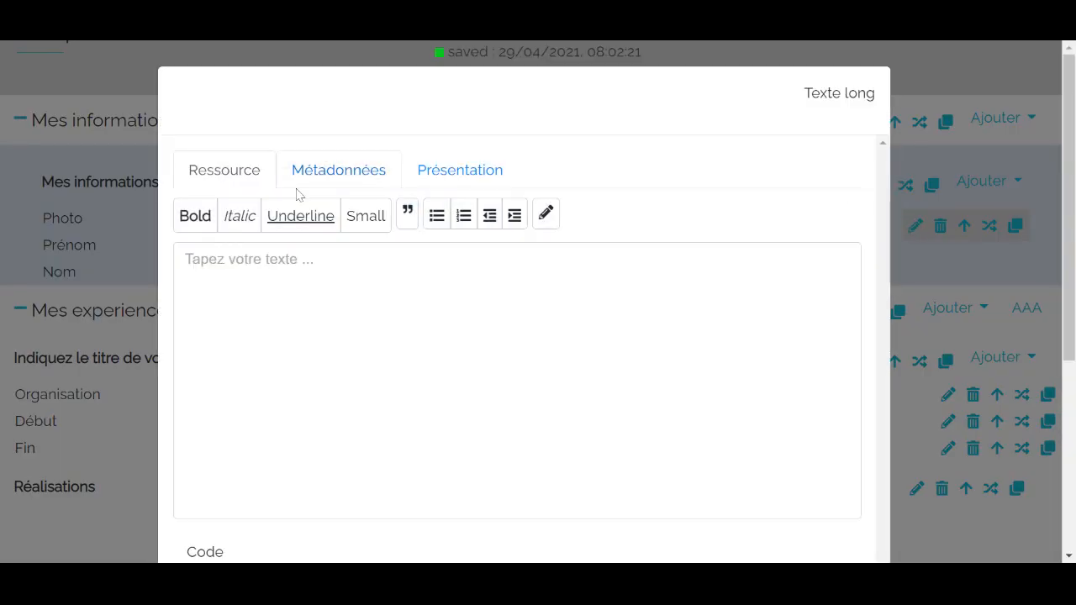
pyautogui.click(458, 175)
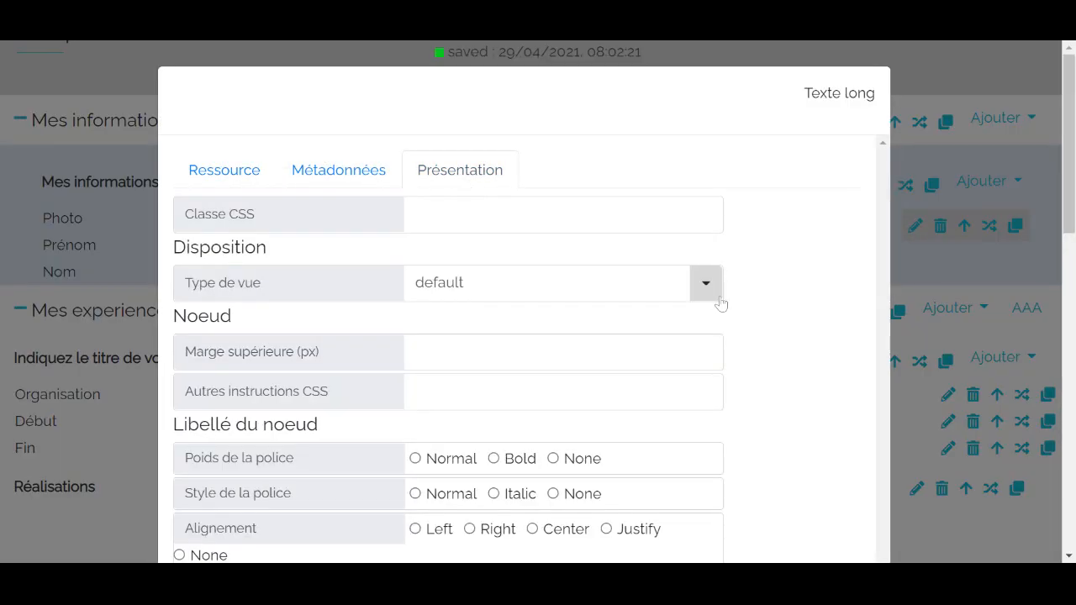
pyautogui.click(719, 300)
pyautogui.click(591, 413)
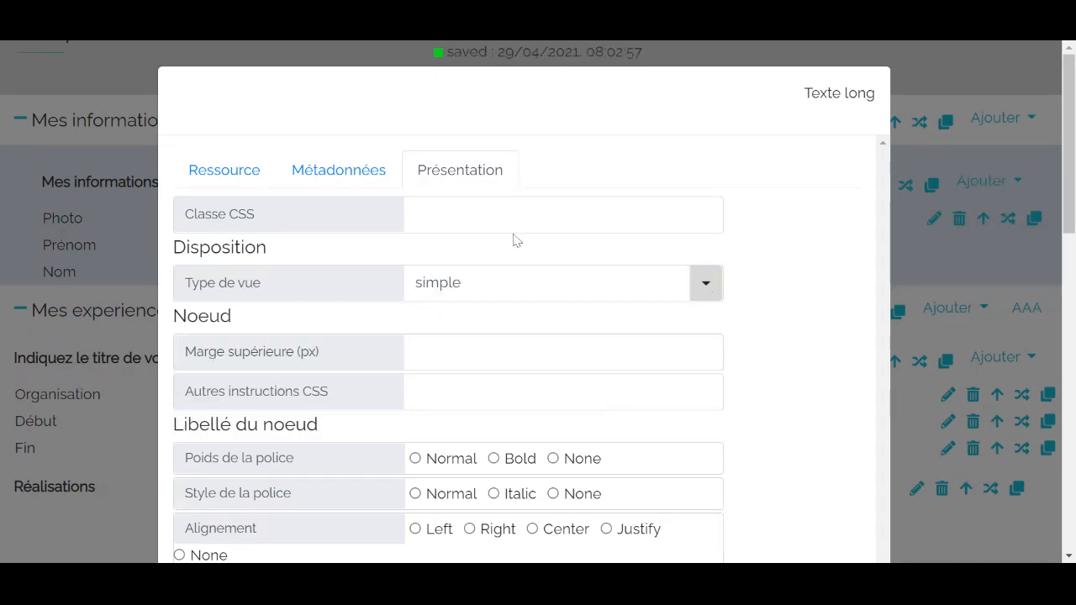
pyautogui.click(212, 172)
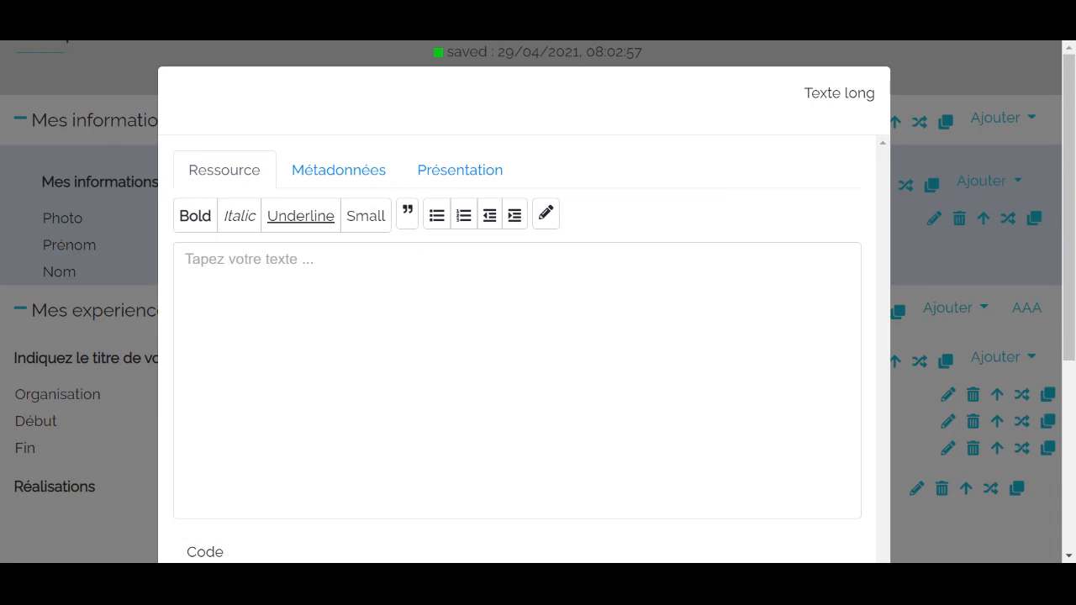
pyautogui.click(152, 305)
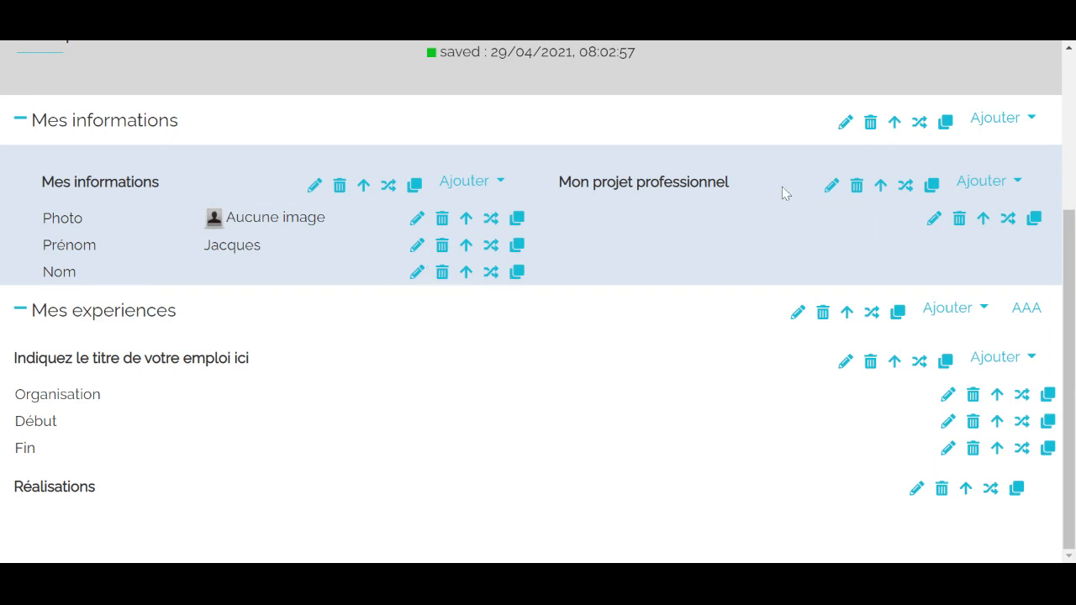
# Step: Set the label alignment of the "Mon projet professionnel" sub-section to Center and close its editor
pyautogui.click(831, 188)
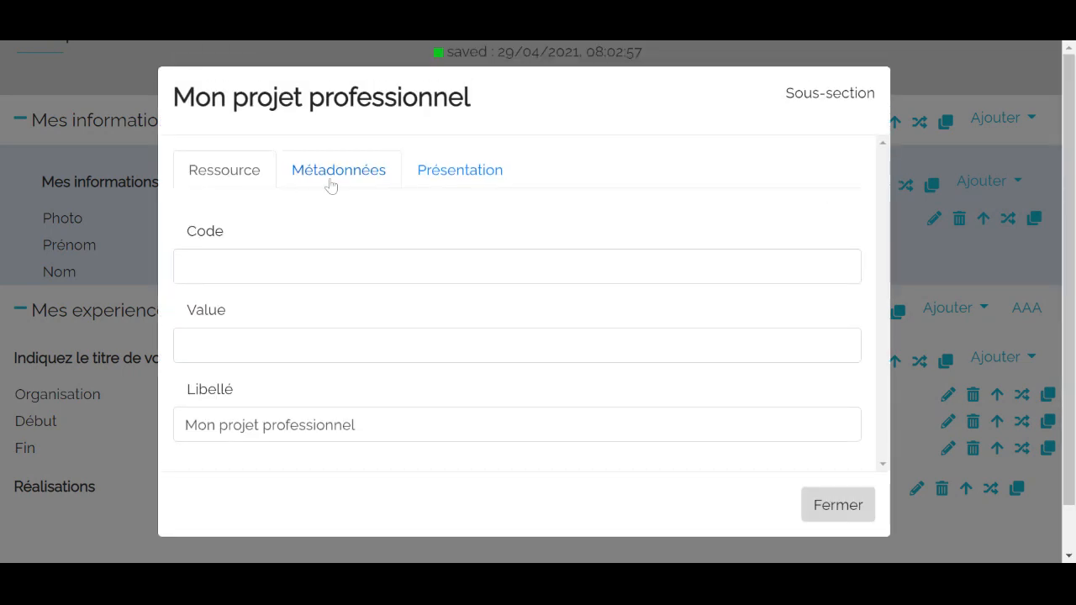
pyautogui.click(439, 183)
pyautogui.scroll(-2, 449, 182)
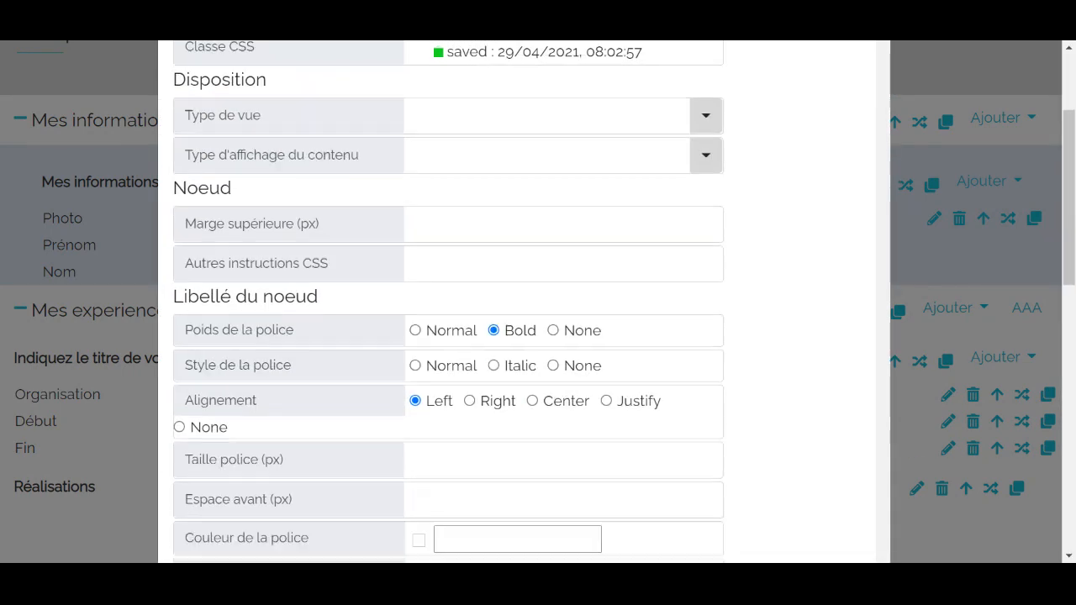
pyautogui.click(532, 401)
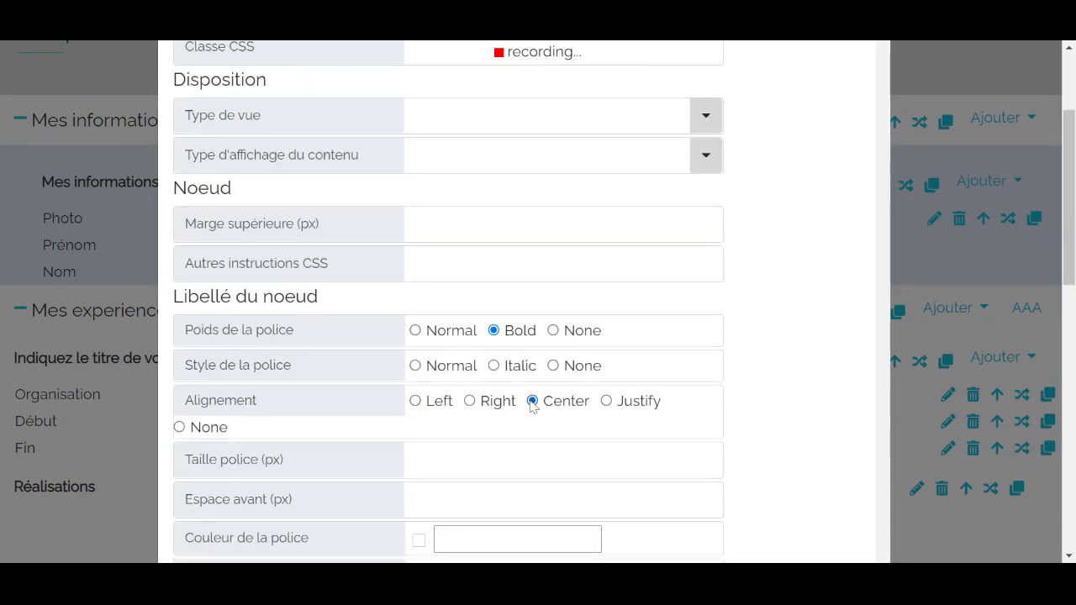
pyautogui.click(904, 290)
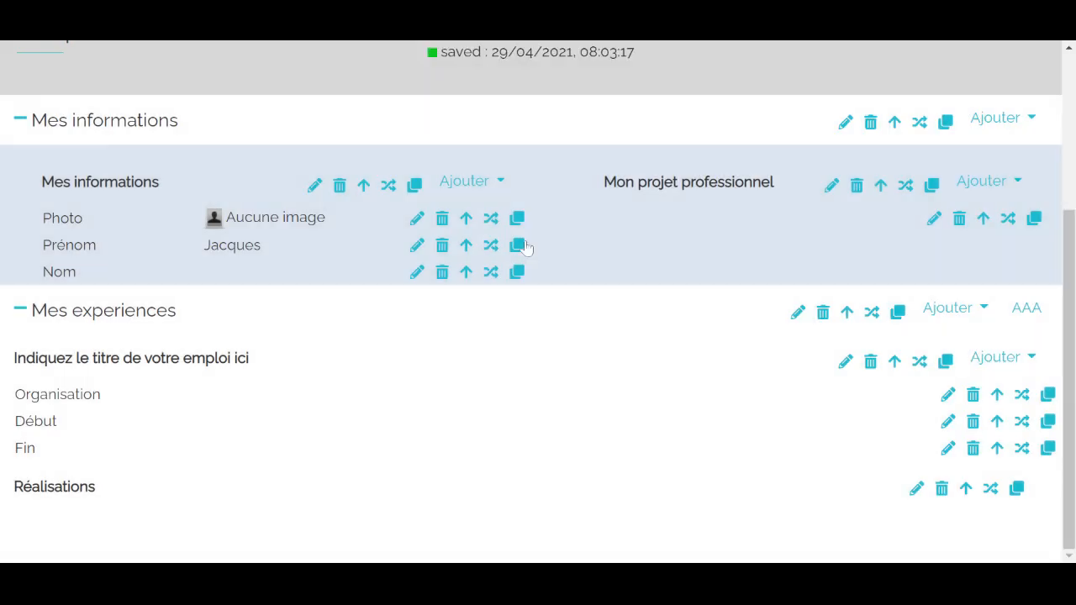
# Step: Set the label alignment of the "Mes informations" sub-section to Center and close its editor
pyautogui.click(314, 187)
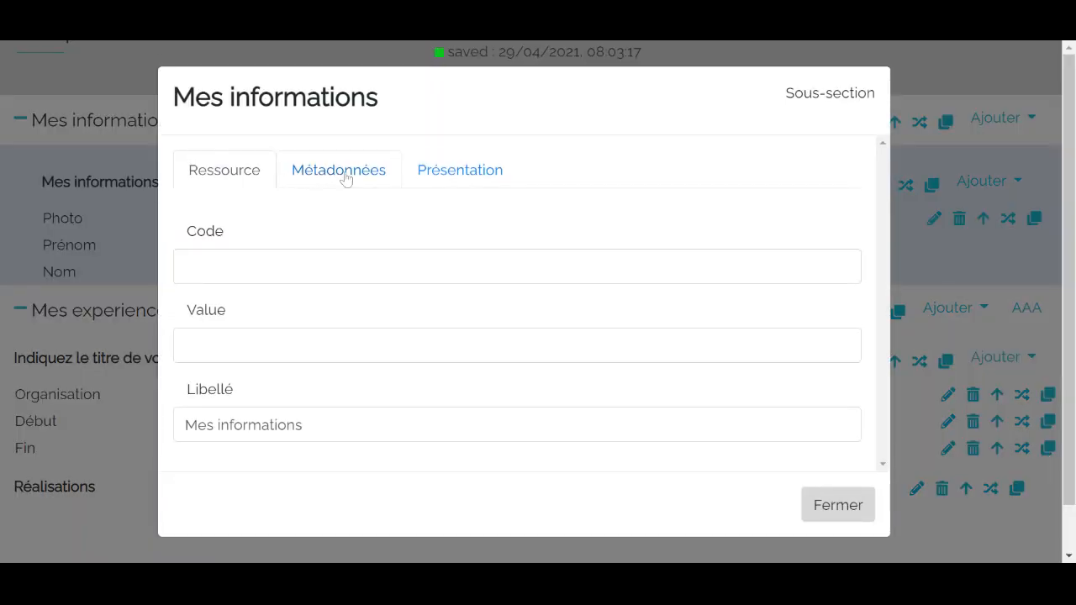
pyautogui.click(342, 177)
pyautogui.scroll(-3, 343, 179)
pyautogui.scroll(3, 387, 172)
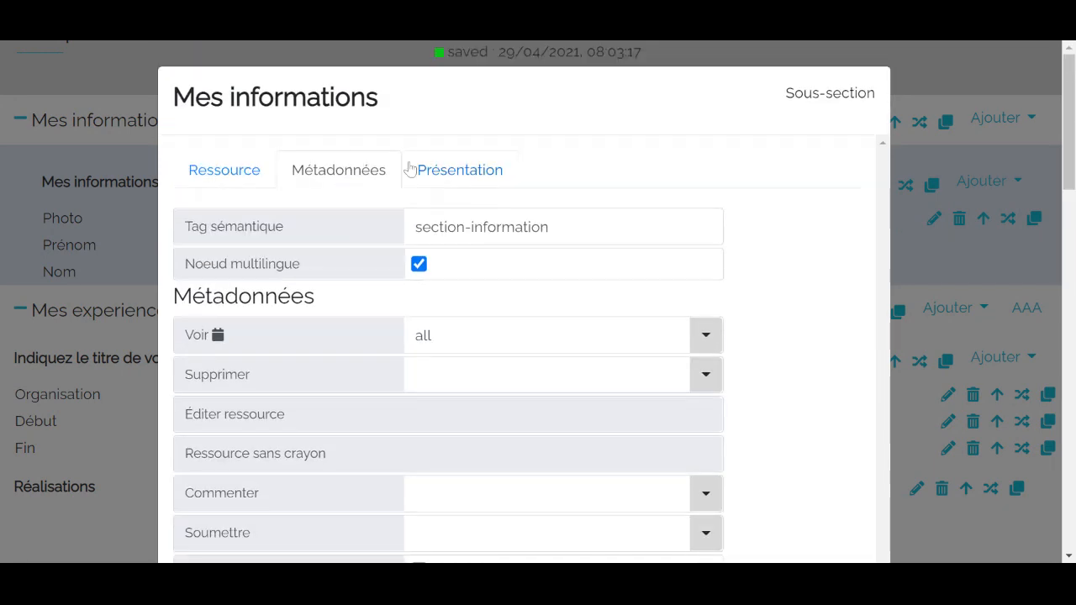
pyautogui.click(443, 172)
pyautogui.scroll(-4, 445, 168)
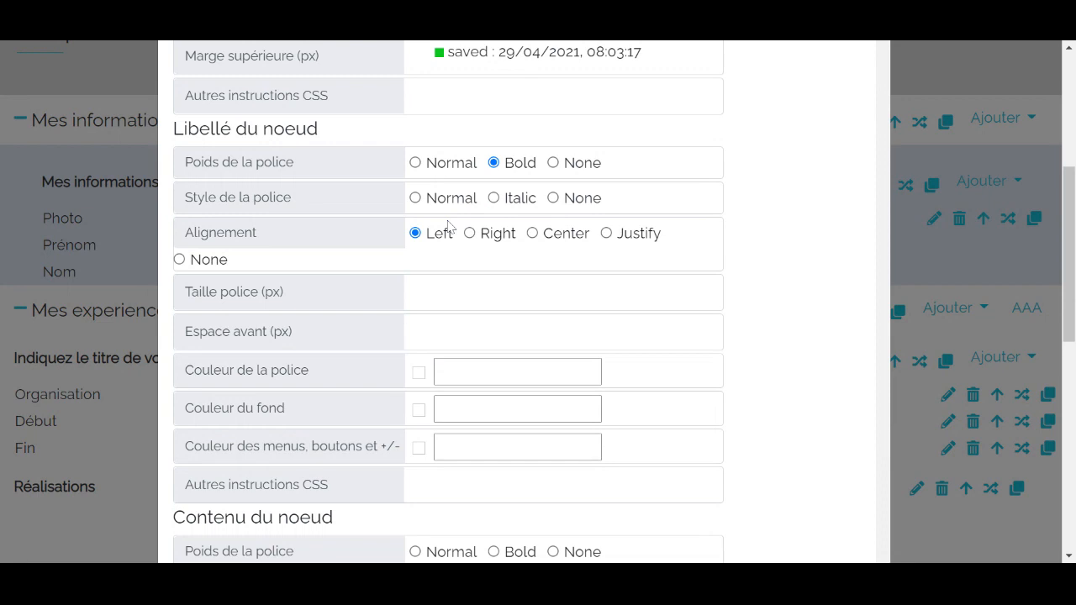
pyautogui.click(534, 239)
pyautogui.click(982, 162)
# Step: Switch to the etudiant role and check the centred sub-section headings on the "Mon profil" page
pyautogui.scroll(3, 981, 163)
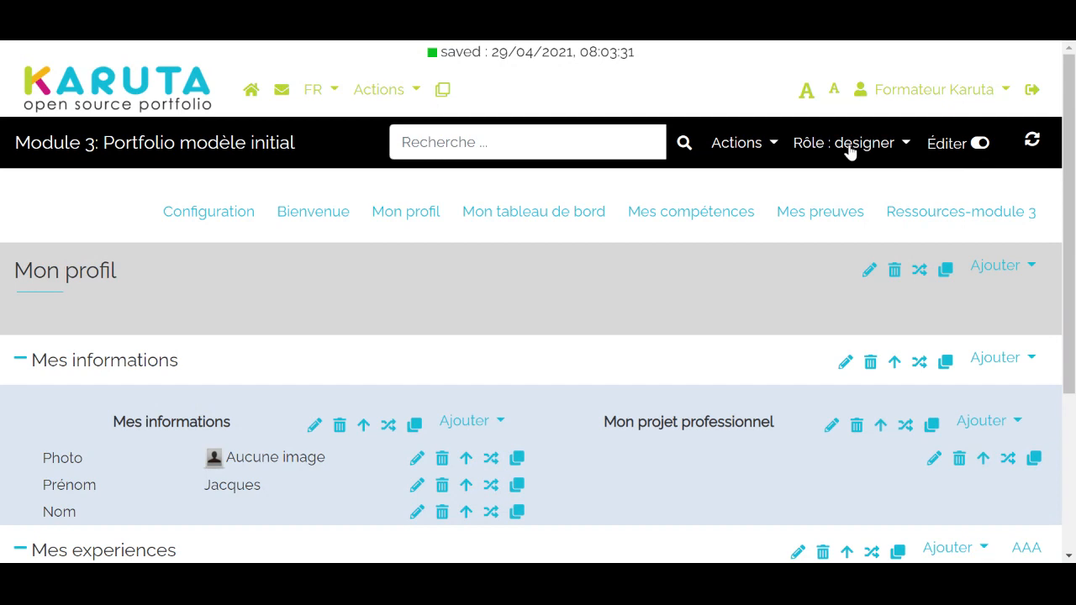
pyautogui.click(887, 144)
pyautogui.click(888, 245)
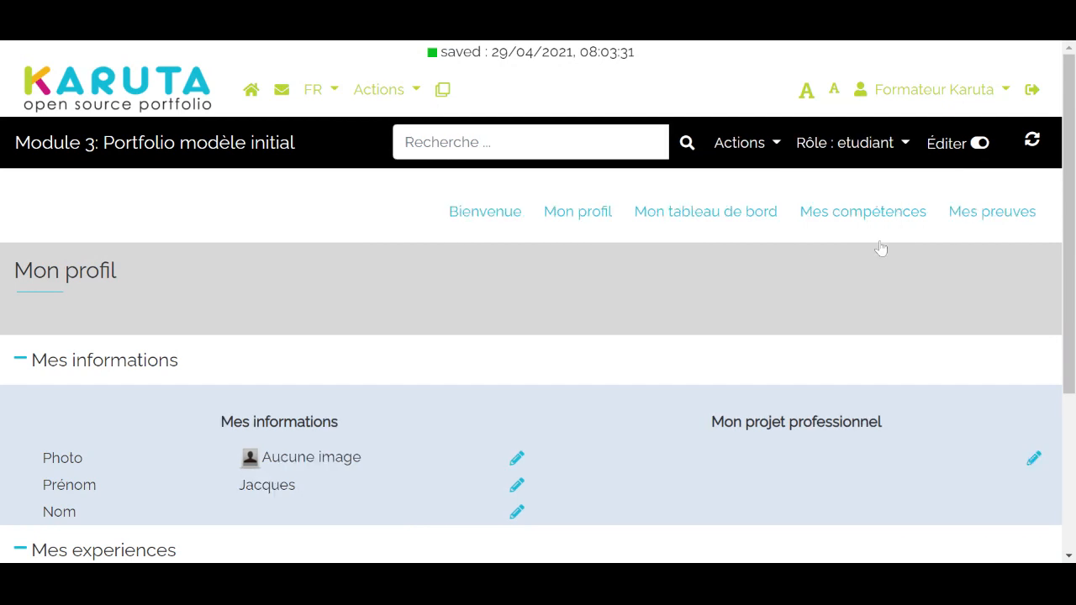
pyautogui.scroll(-2, 661, 267)
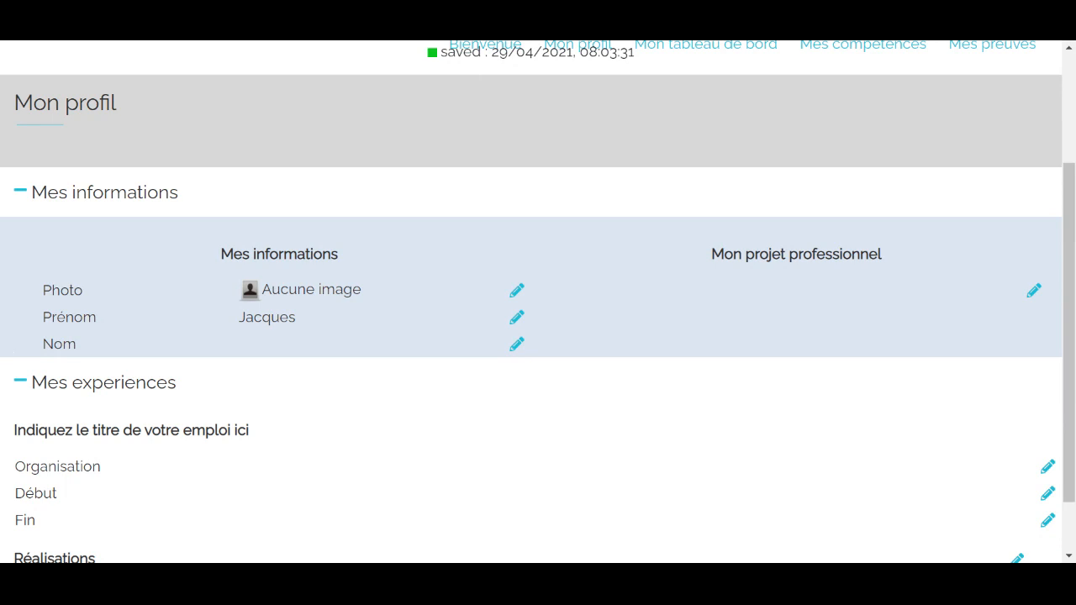
pyautogui.scroll(-1, 539, 303)
pyautogui.scroll(1, 538, 303)
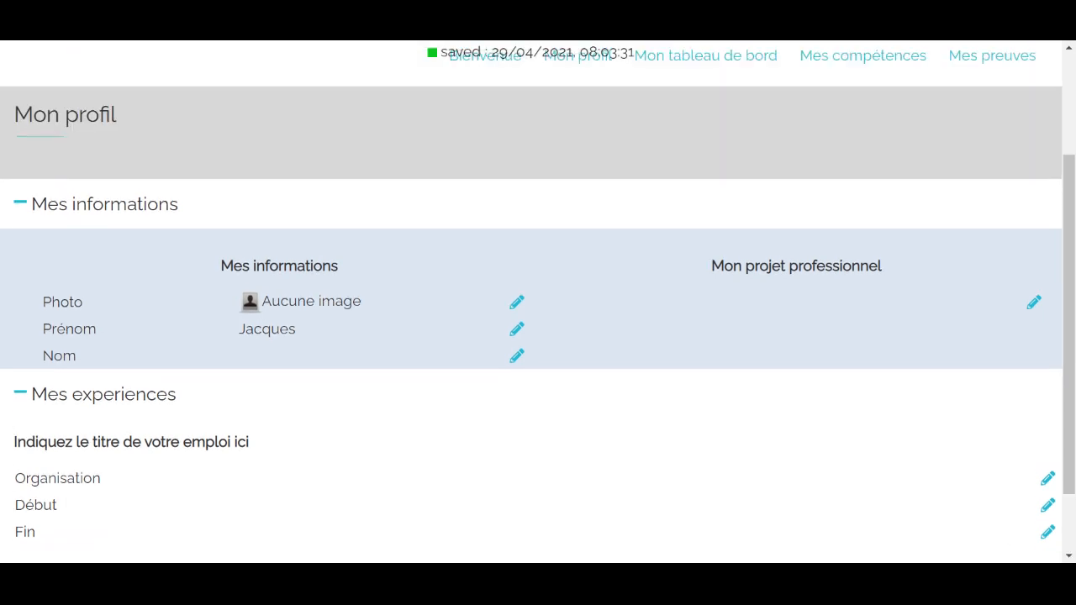
pyautogui.scroll(2, 168, 379)
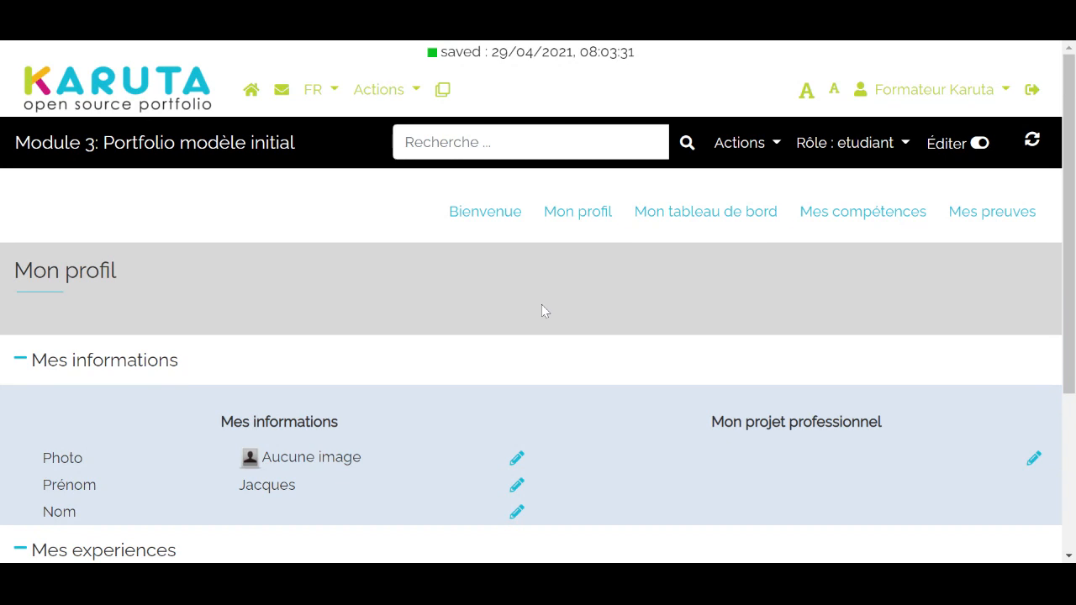
# Step: Return to the designer role and look over the "Mon profil" sections
pyautogui.click(866, 153)
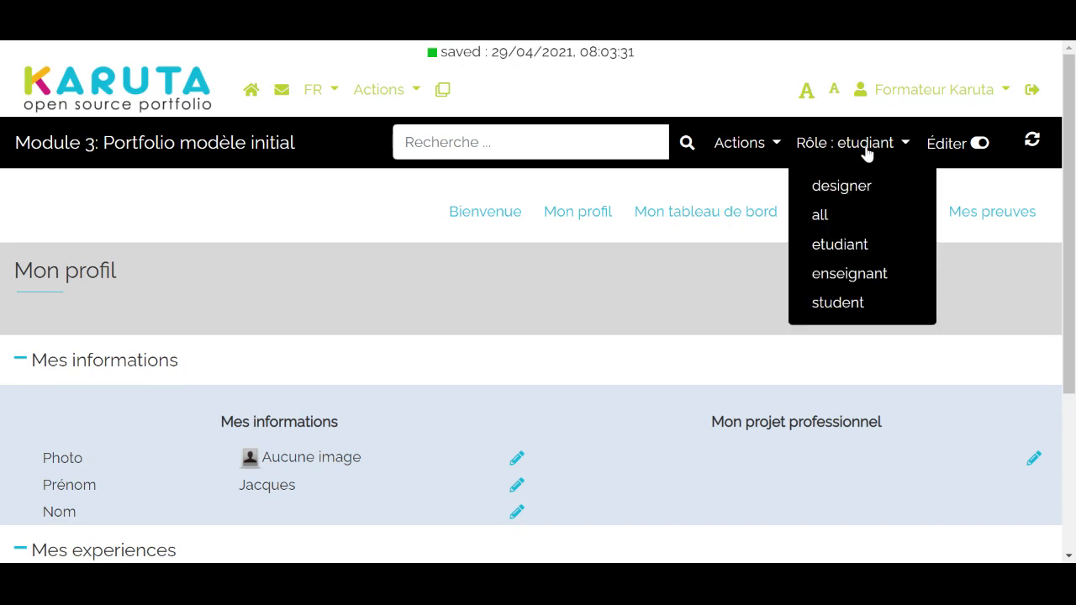
pyautogui.click(860, 193)
pyautogui.scroll(-2, 560, 307)
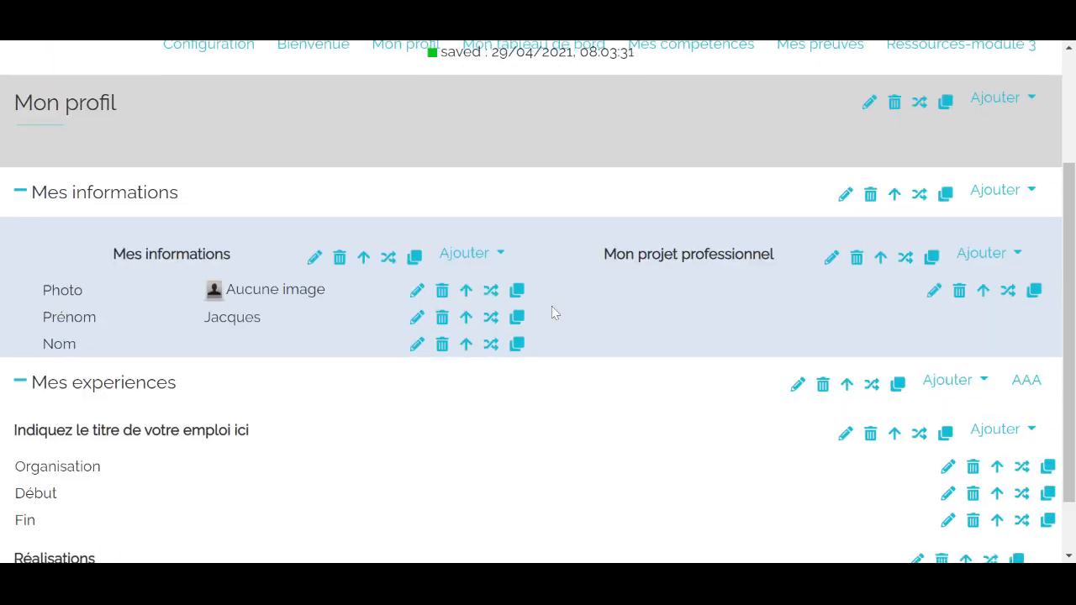
pyautogui.scroll(1, 552, 307)
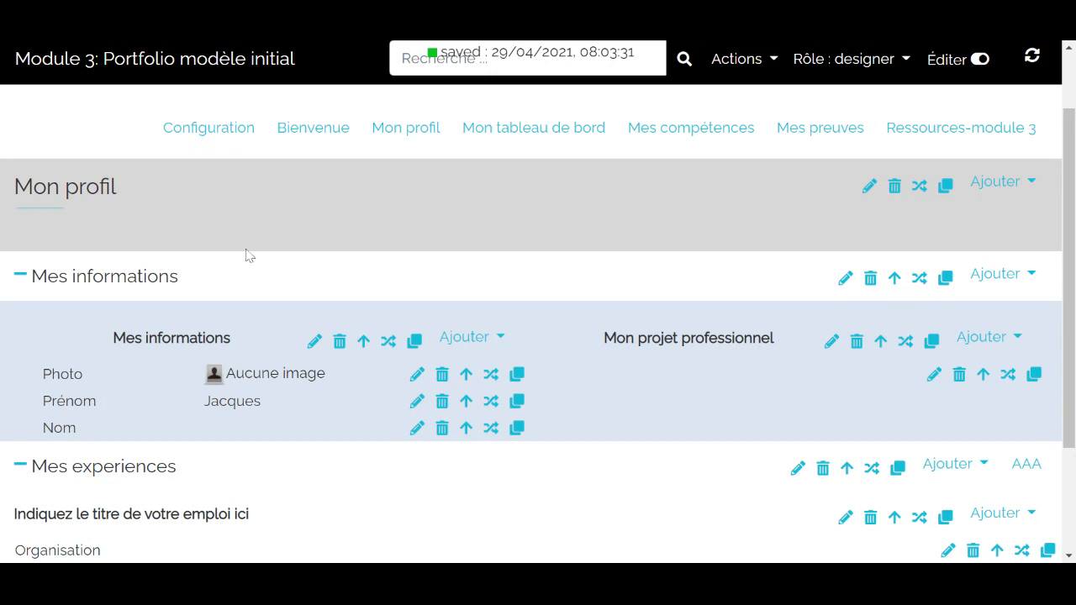
pyautogui.scroll(-2, 249, 255)
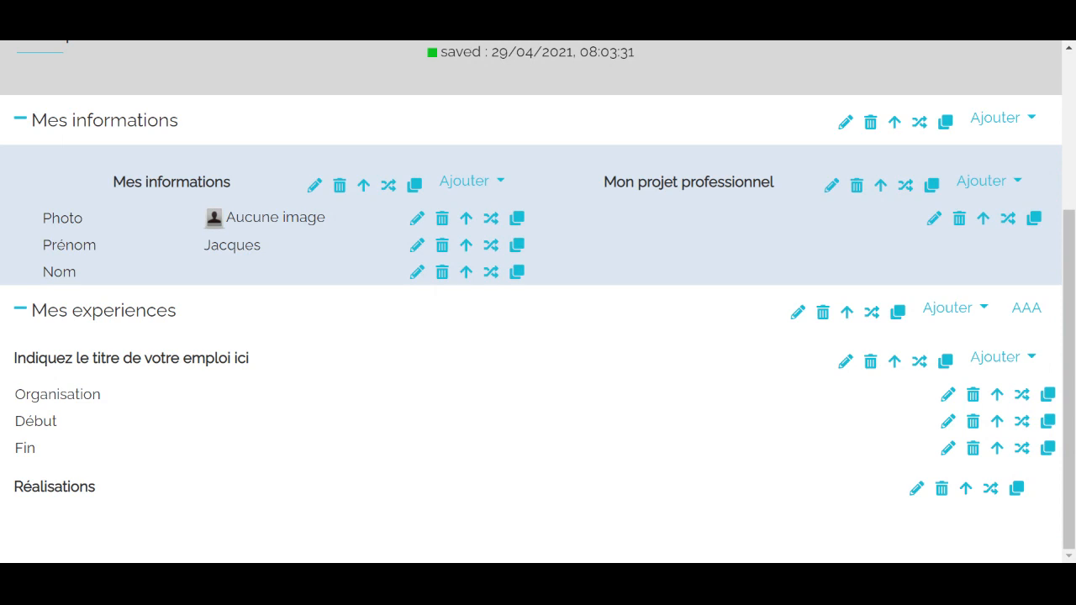
# Step: Review the presentation settings of the "Mes informations" sub-section, including its label, content and comment options, and close the editor
pyautogui.click(308, 189)
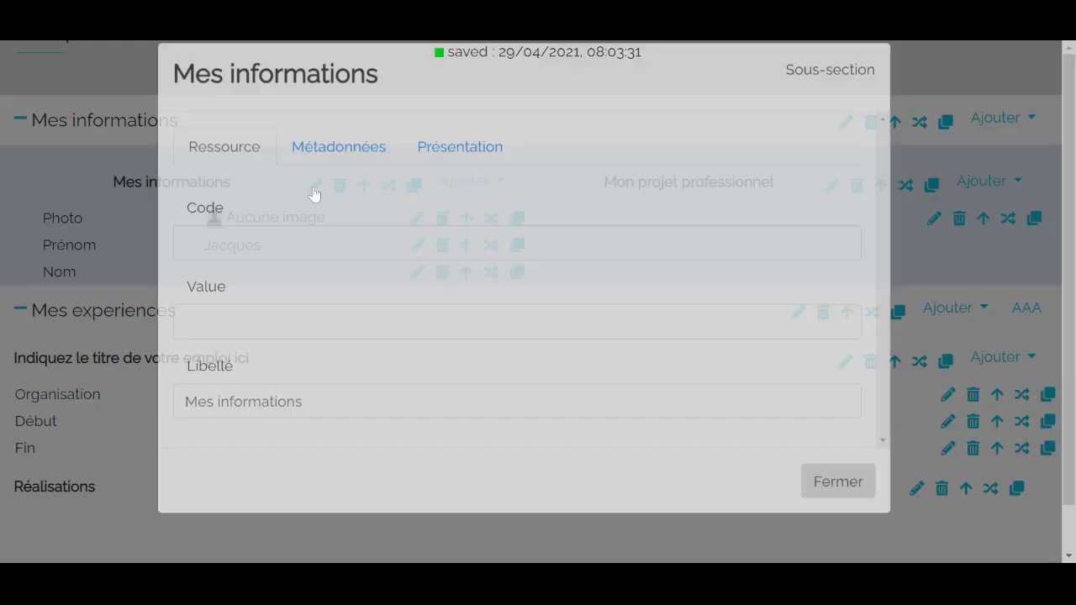
pyautogui.click(429, 169)
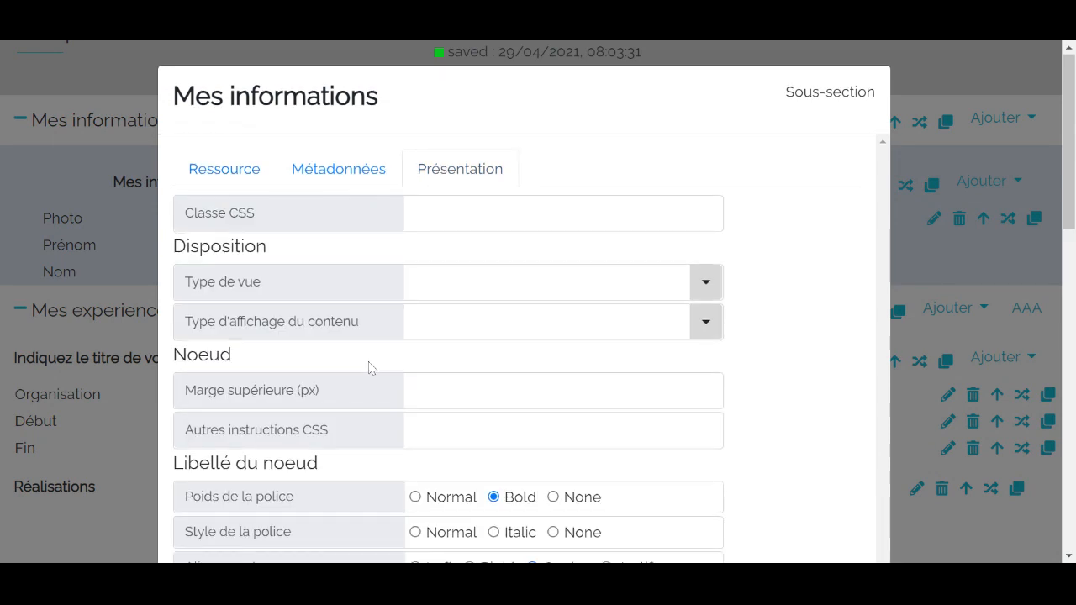
pyautogui.scroll(-4, 370, 367)
pyautogui.scroll(-2, 368, 368)
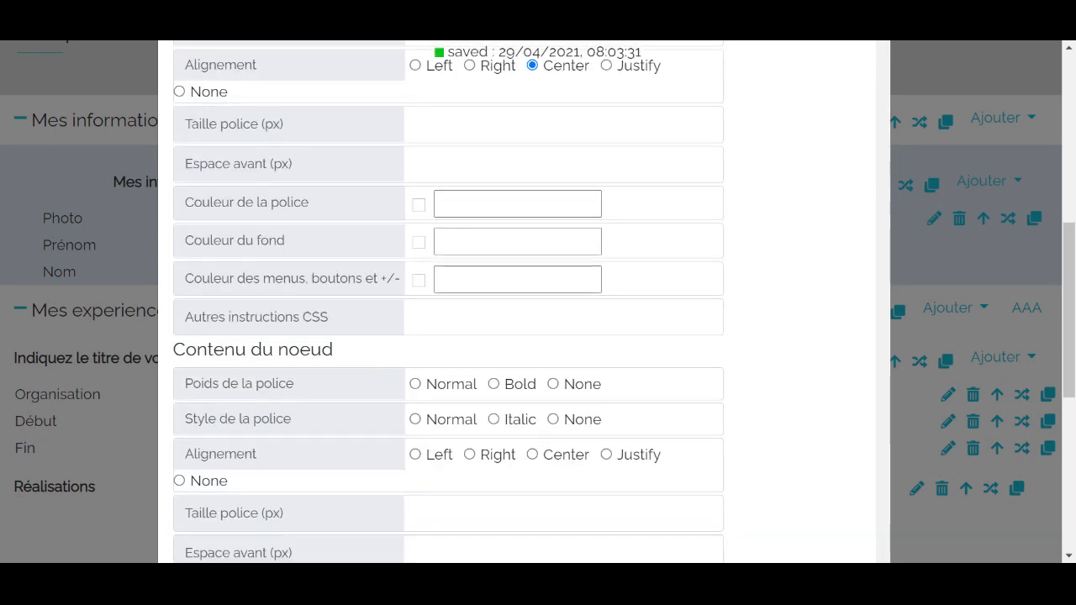
pyautogui.click(417, 318)
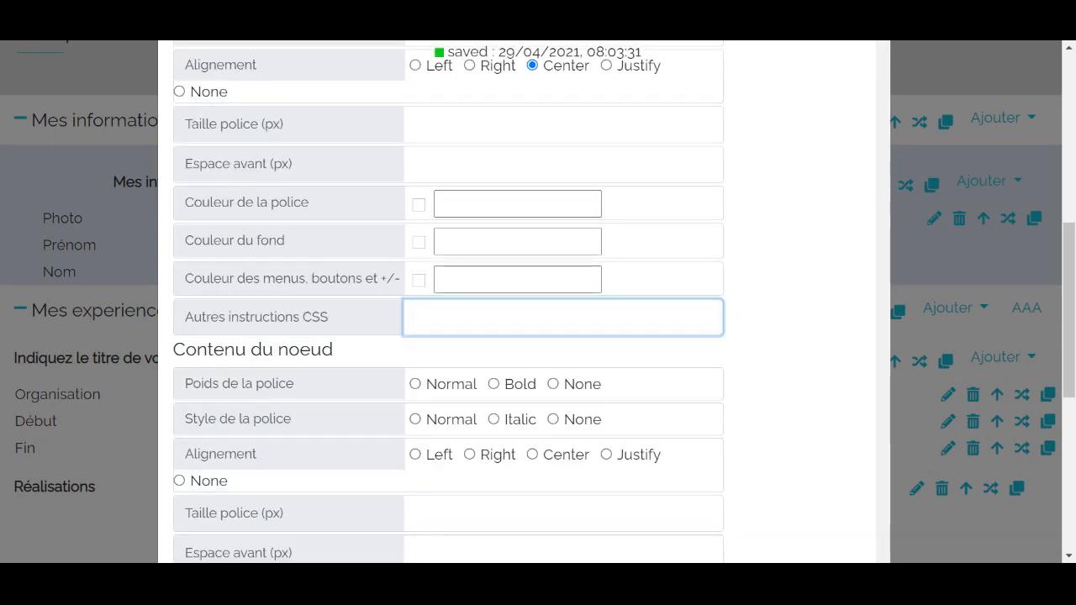
pyautogui.scroll(6, 451, 323)
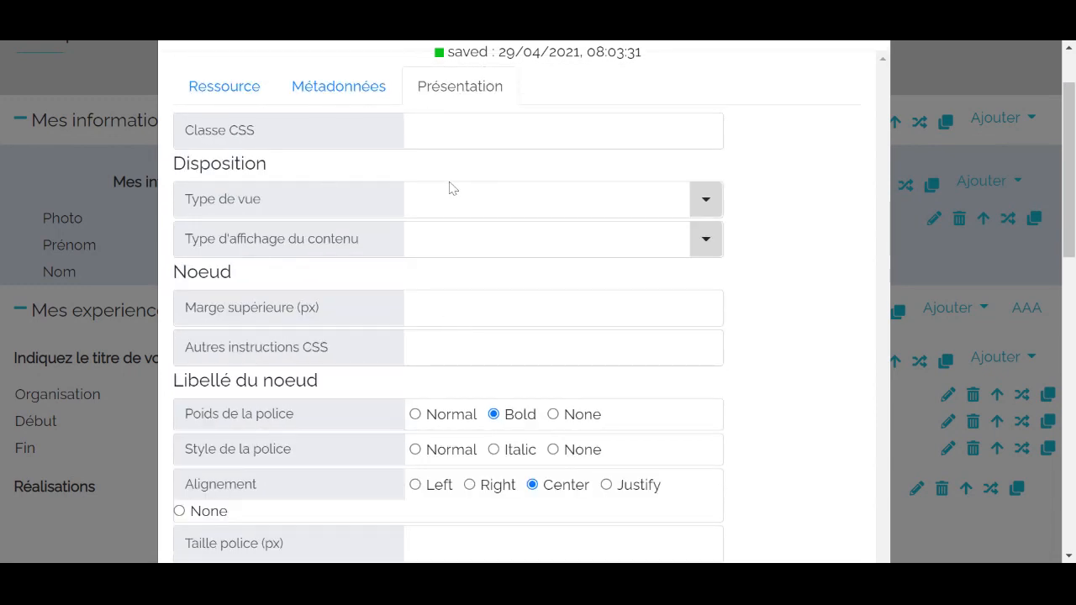
pyautogui.scroll(-5, 473, 290)
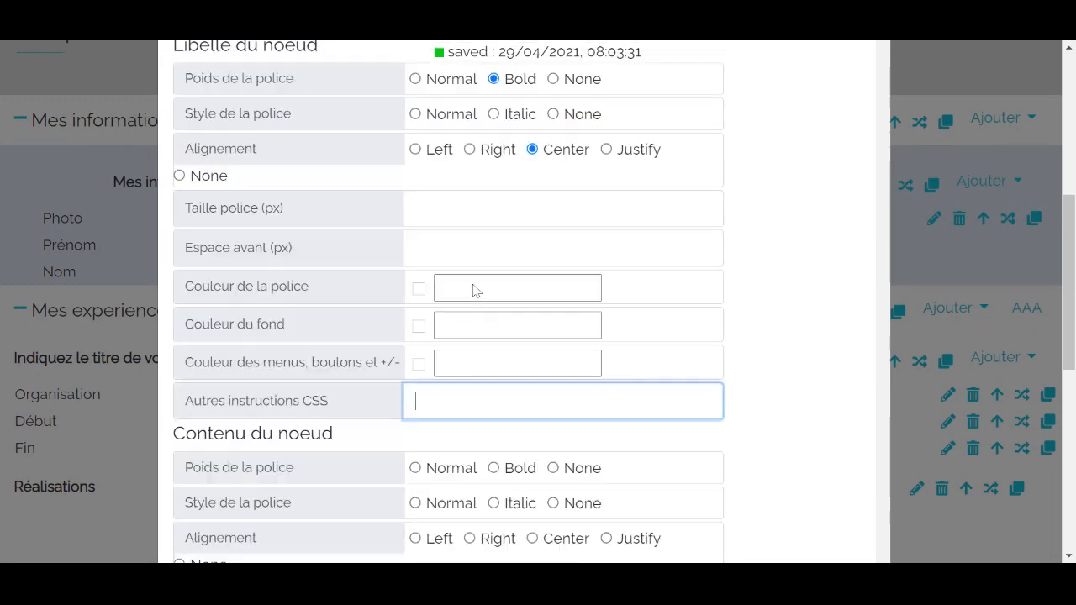
pyautogui.scroll(-5, 487, 336)
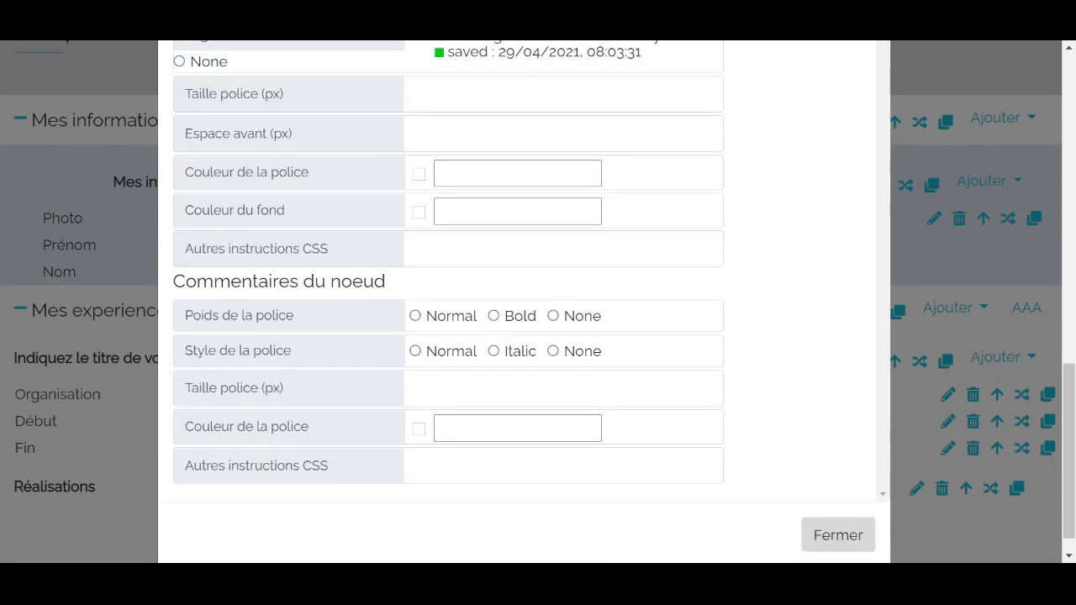
pyautogui.click(59, 140)
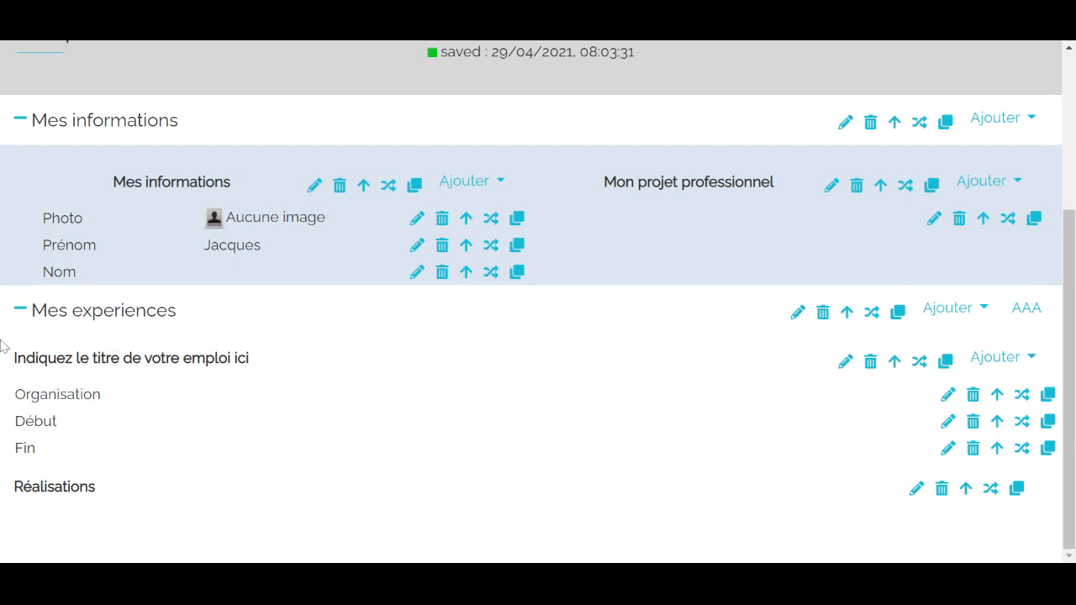
# Step: Clear the Menus definition in the metadata of the "Mes experiences" sub-section and close its editor
pyautogui.scroll(3, 5, 341)
pyautogui.scroll(-3, 3, 256)
pyautogui.click(798, 313)
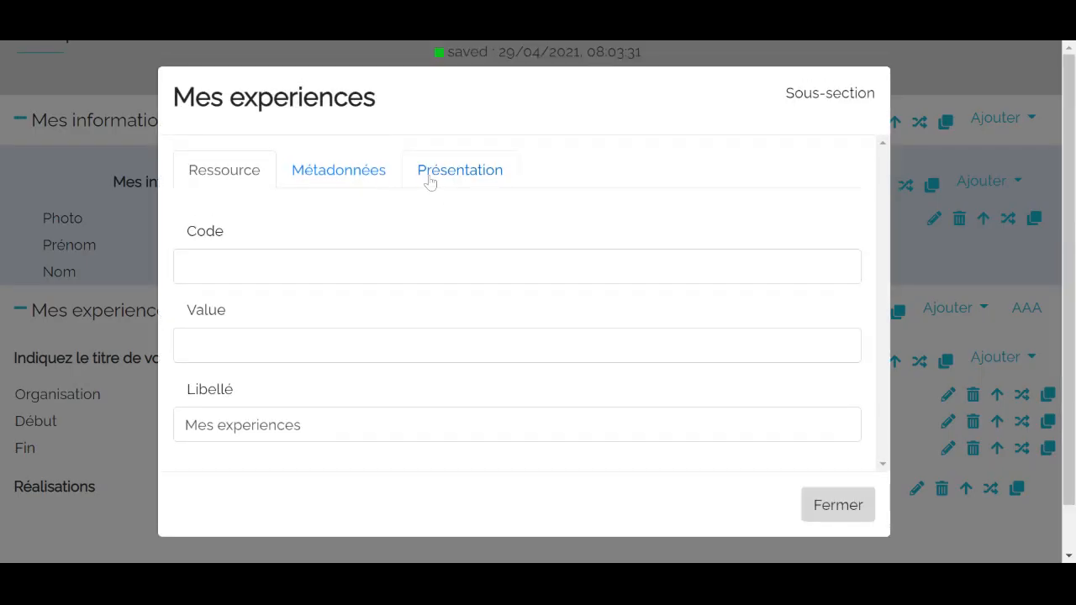
pyautogui.click(364, 169)
pyautogui.scroll(-10, 401, 202)
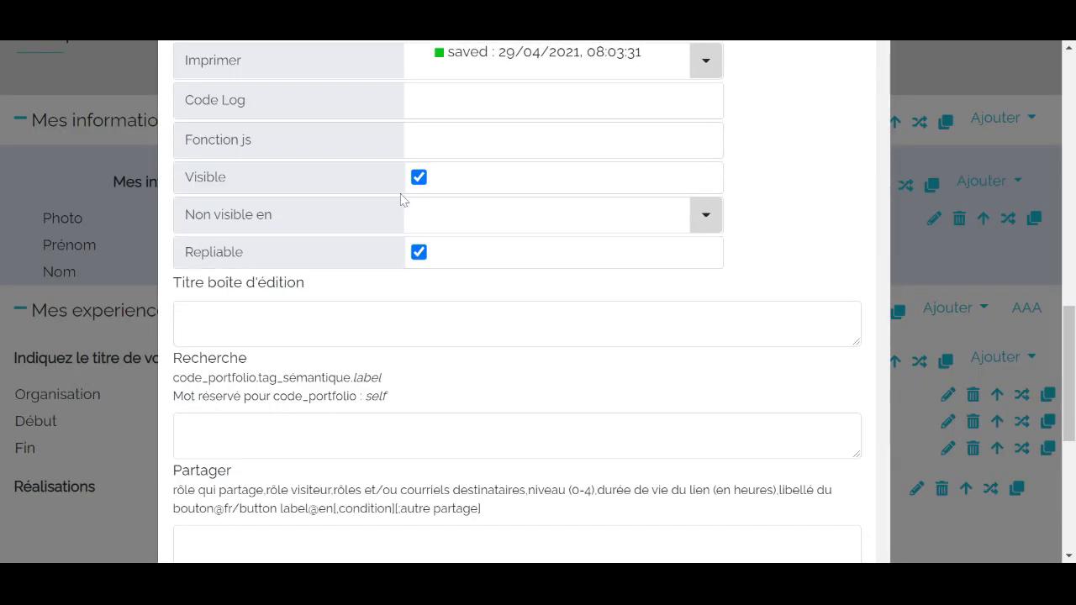
pyautogui.scroll(-1, 401, 199)
pyautogui.scroll(-2, 470, 441)
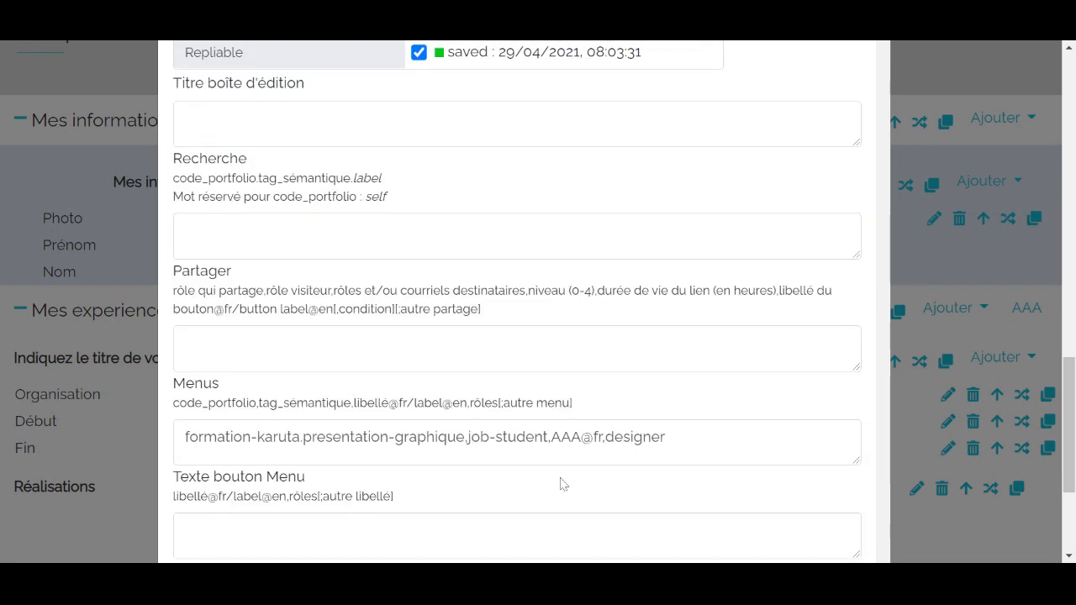
pyautogui.moveTo(668, 438); pyautogui.dragTo(4, 429)
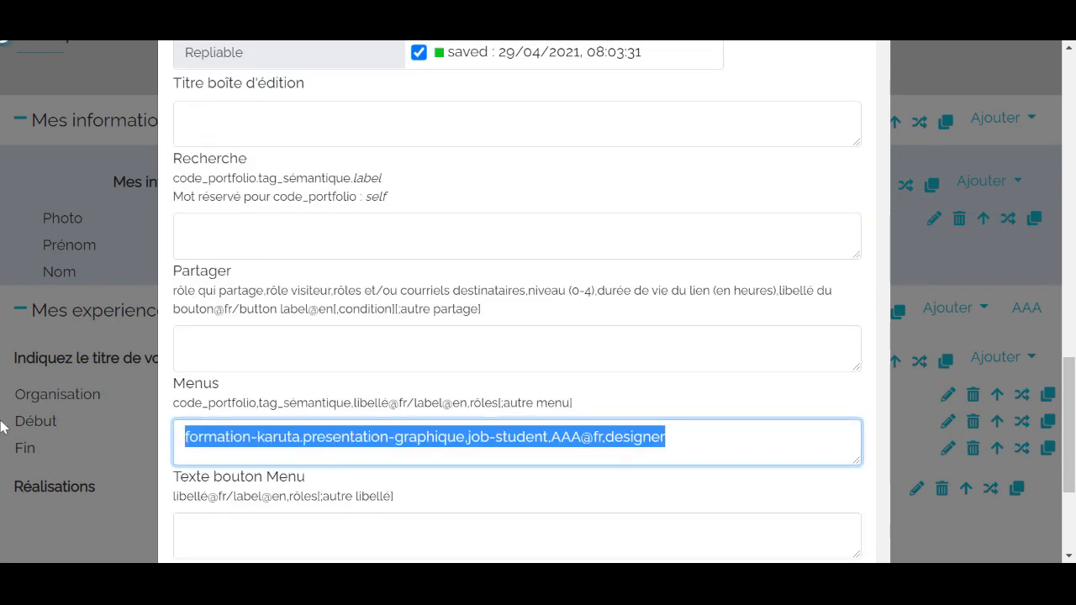
pyautogui.press('BackSpace')
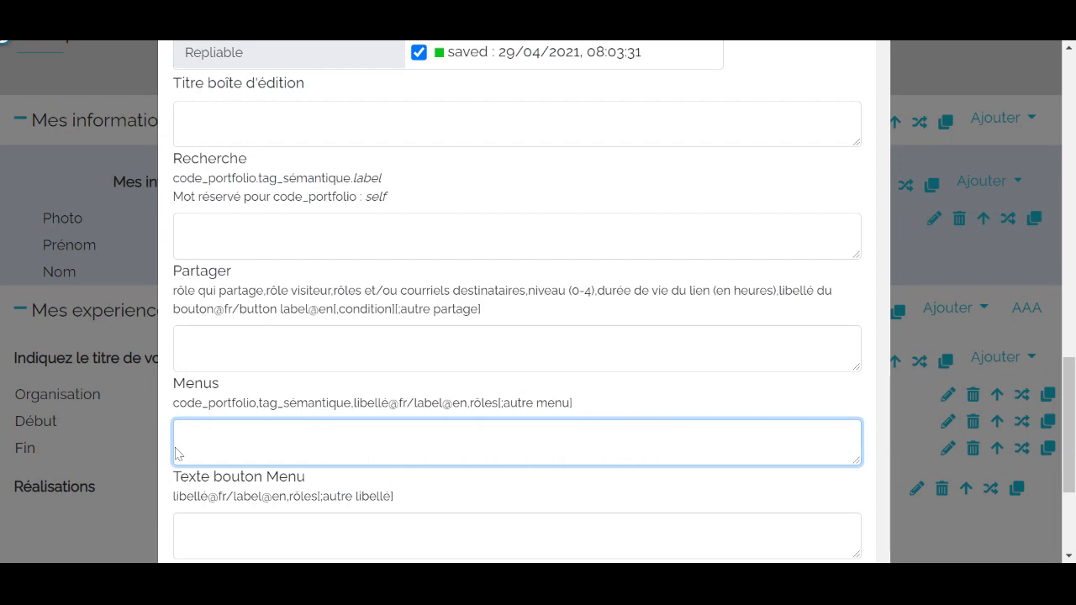
pyautogui.click(135, 412)
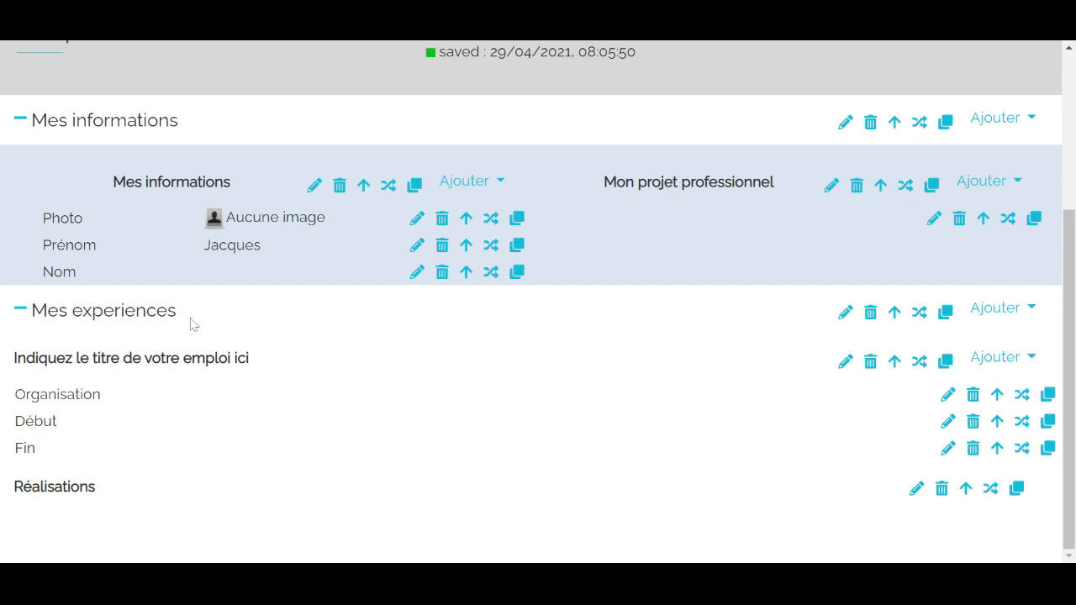
# Step: Check the job title sub-section's resource settings and the "Organisation" field's presentation settings, closing each editor
pyautogui.click(845, 361)
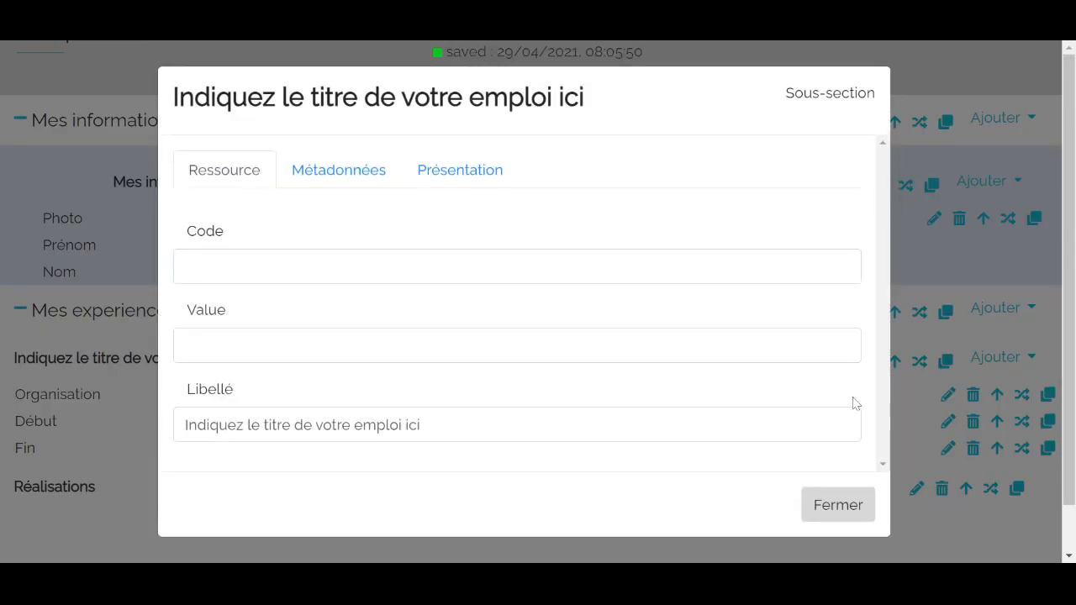
pyautogui.click(843, 514)
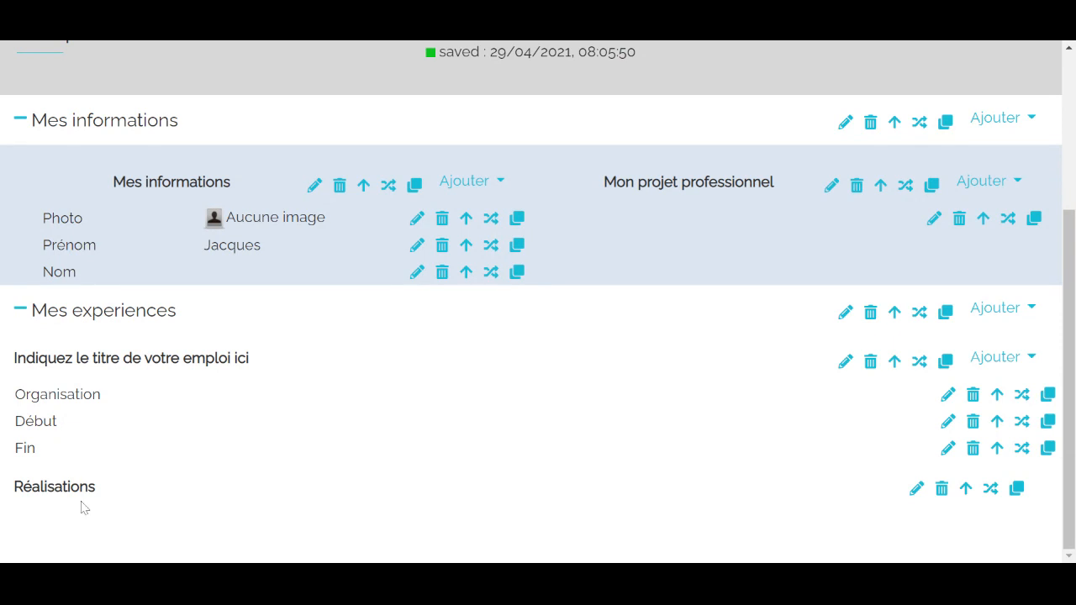
pyautogui.click(948, 394)
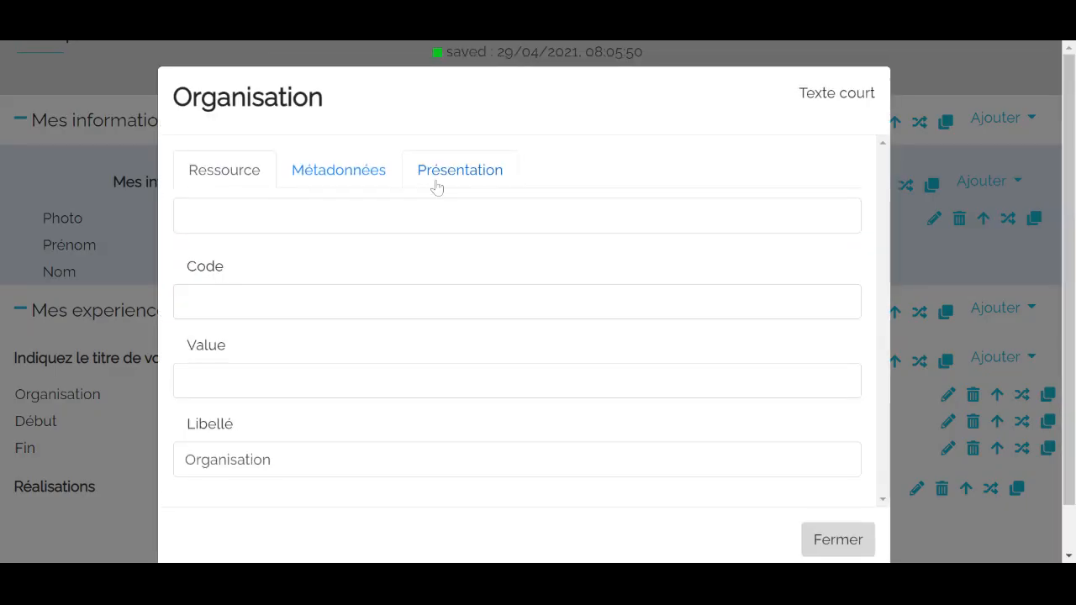
pyautogui.click(445, 175)
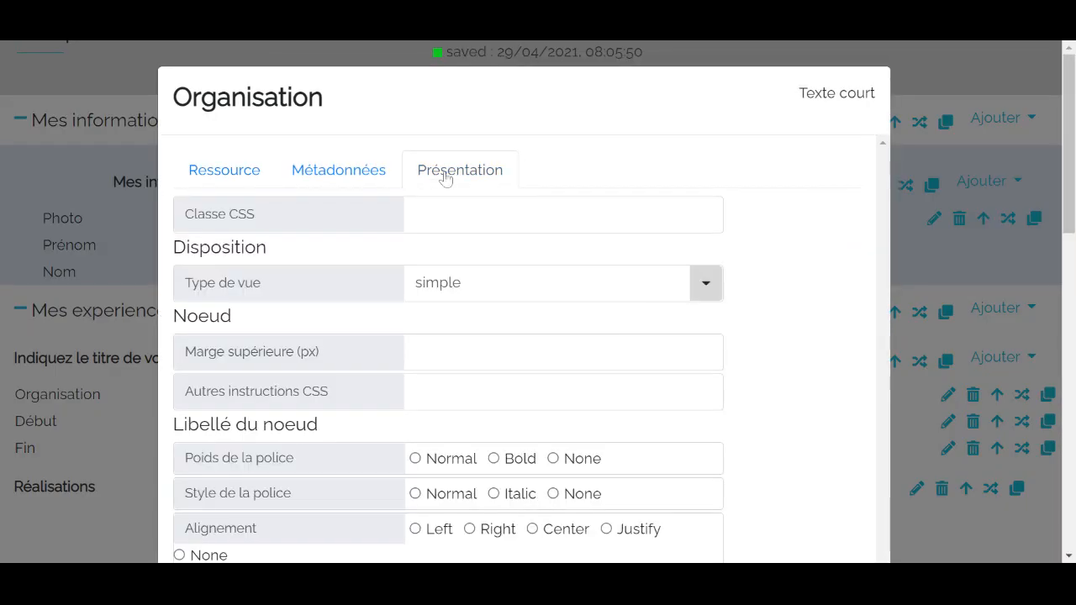
pyautogui.click(907, 243)
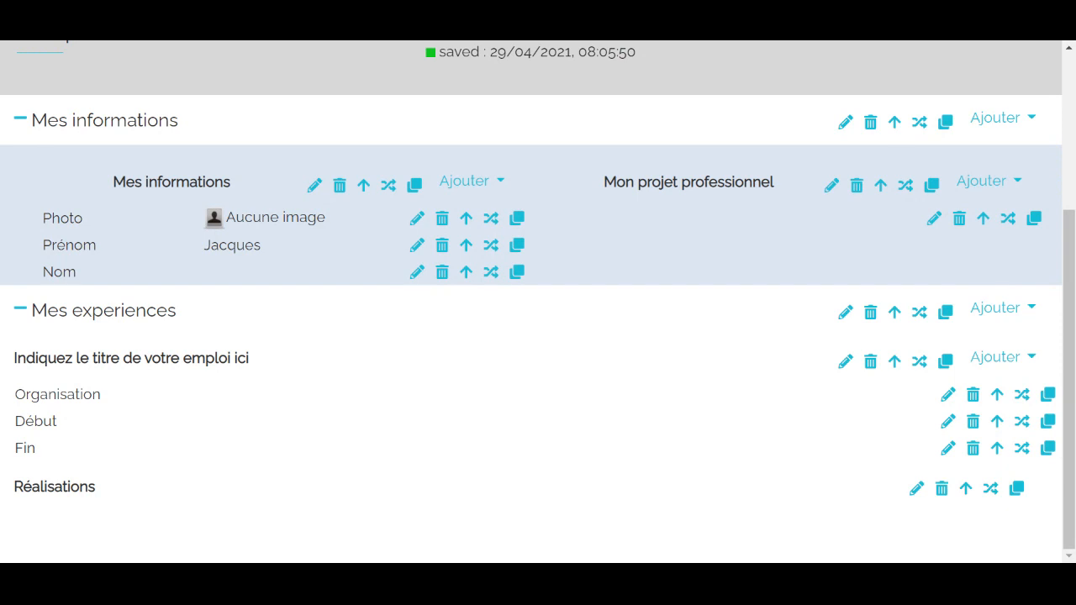
# Step: Set the view type of the "Indiquez le titre de votre emploi ici" sub-section to card and close its editor
pyautogui.click(846, 362)
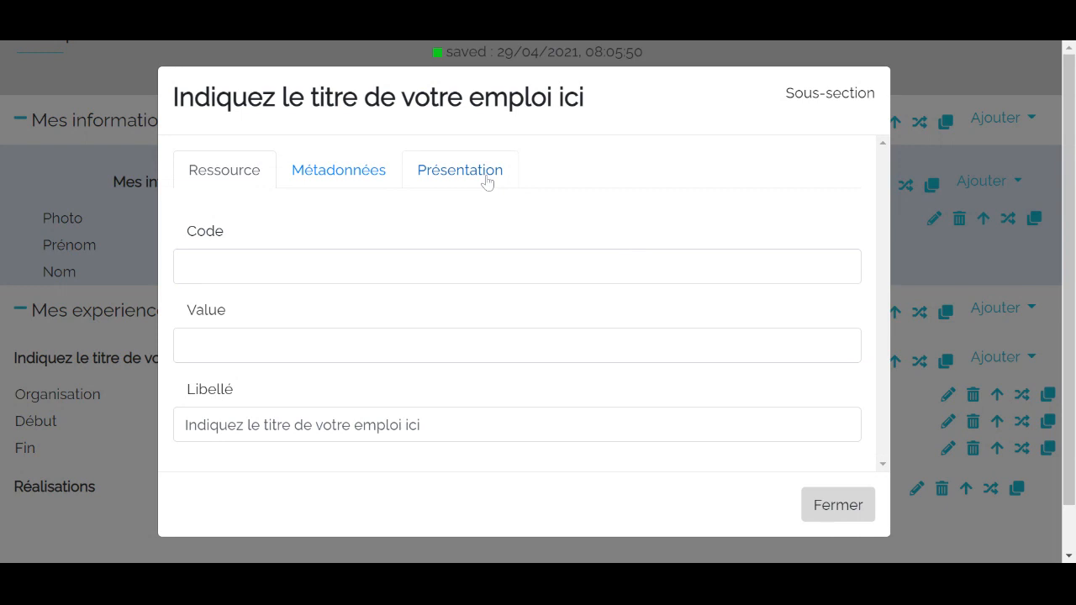
pyautogui.click(487, 177)
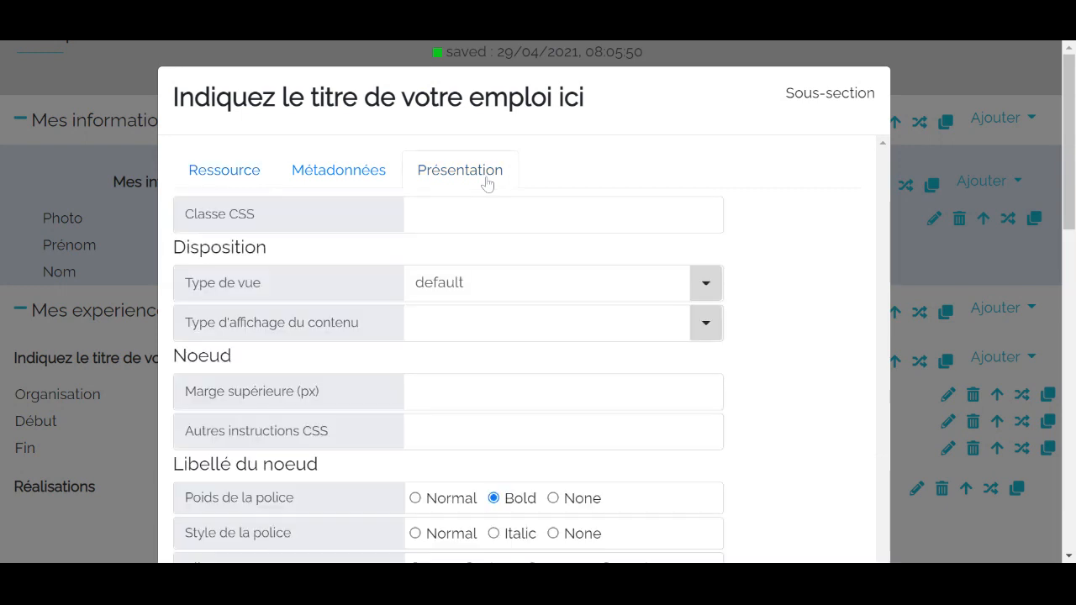
pyautogui.click(712, 339)
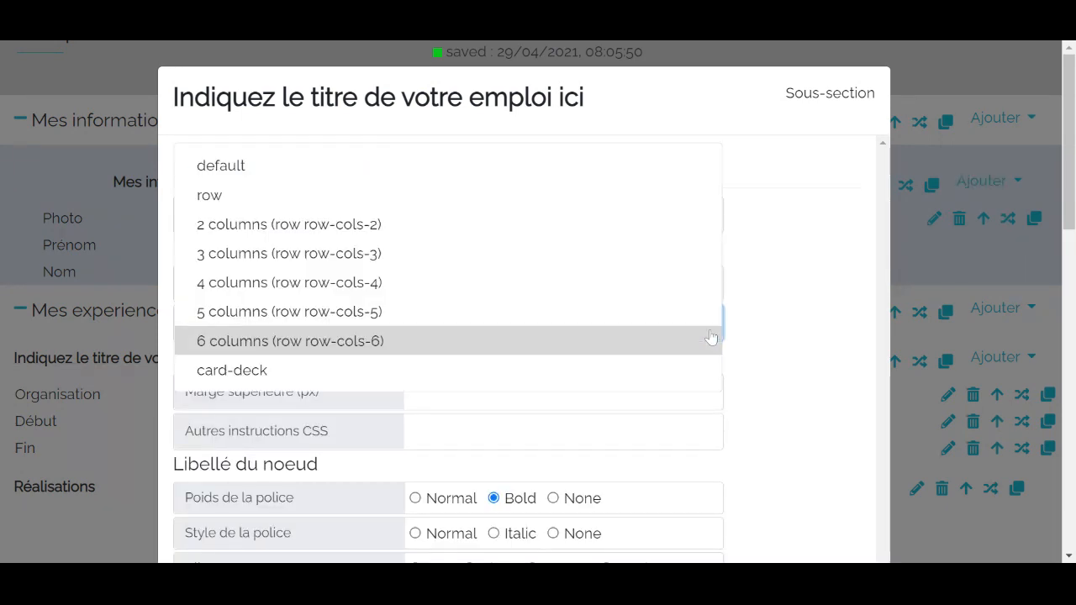
pyautogui.click(806, 259)
pyautogui.click(700, 290)
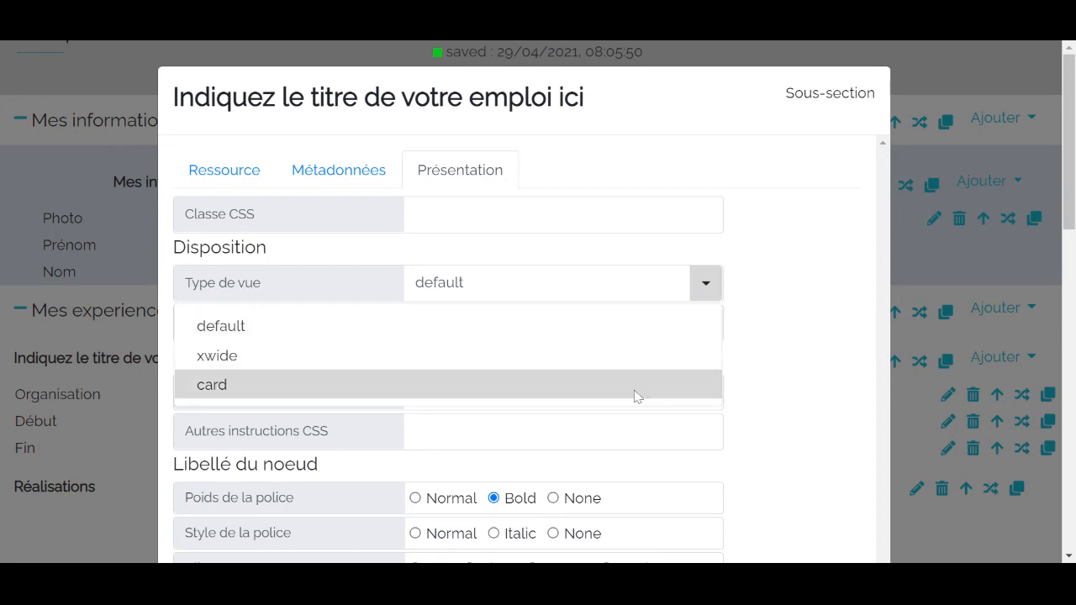
pyautogui.click(637, 396)
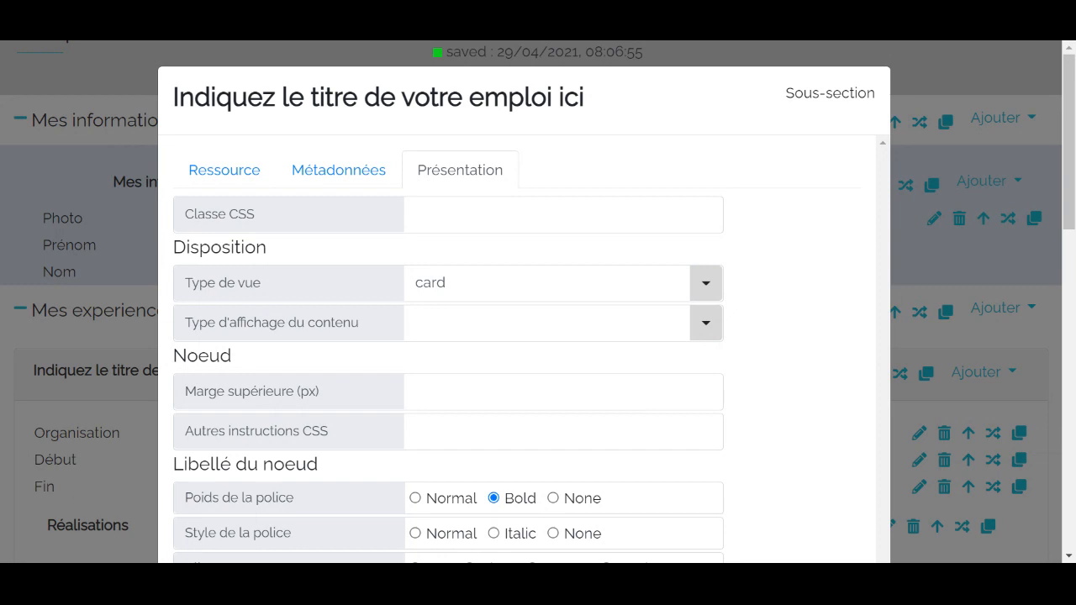
pyautogui.click(10, 490)
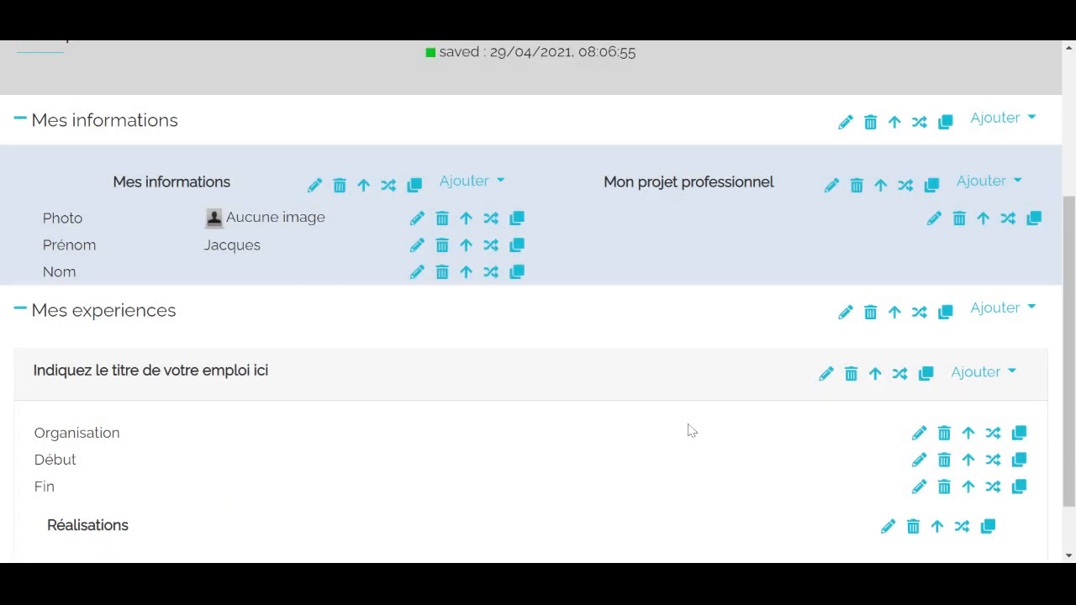
# Step: Set the label background colour of the "Indiquez le titre de votre emploi ici" card to #fae5b7 and close its editor
pyautogui.click(823, 380)
pyautogui.click(434, 174)
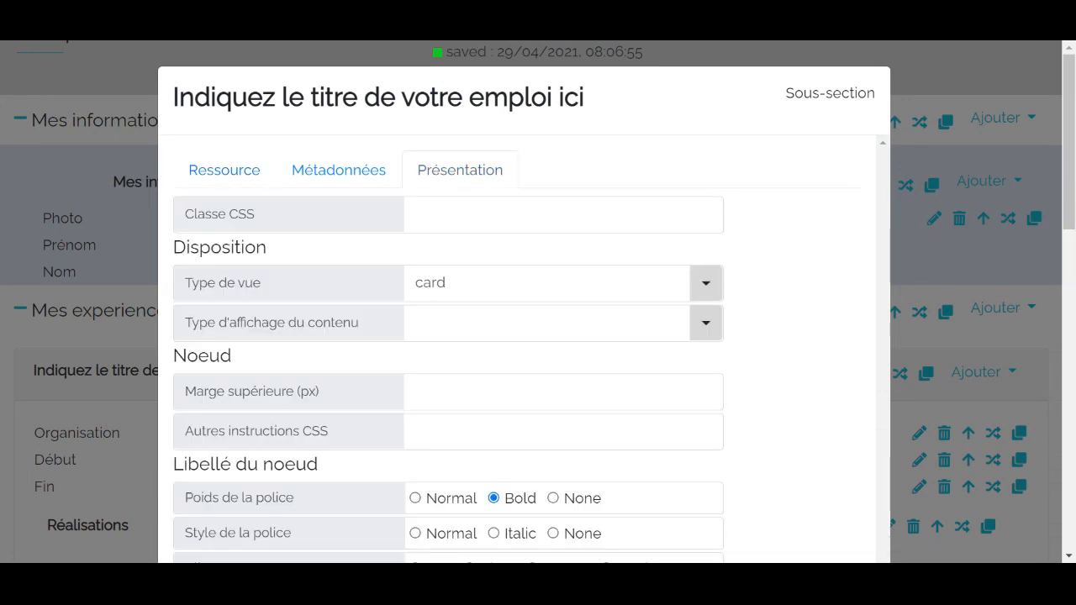
pyautogui.scroll(-3, 505, 292)
pyautogui.scroll(-2, 503, 286)
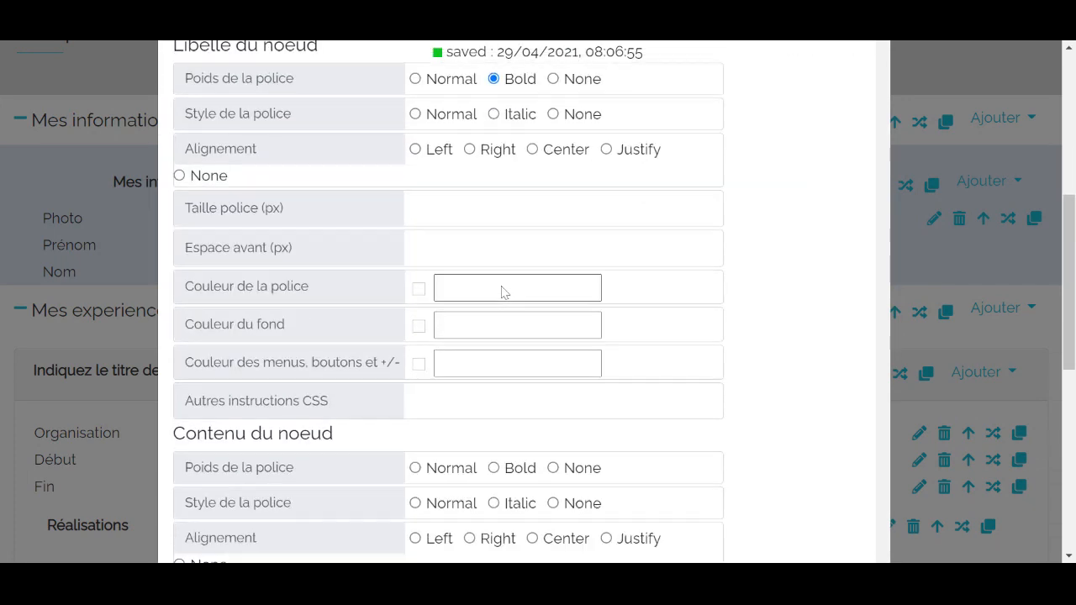
pyautogui.click(517, 324)
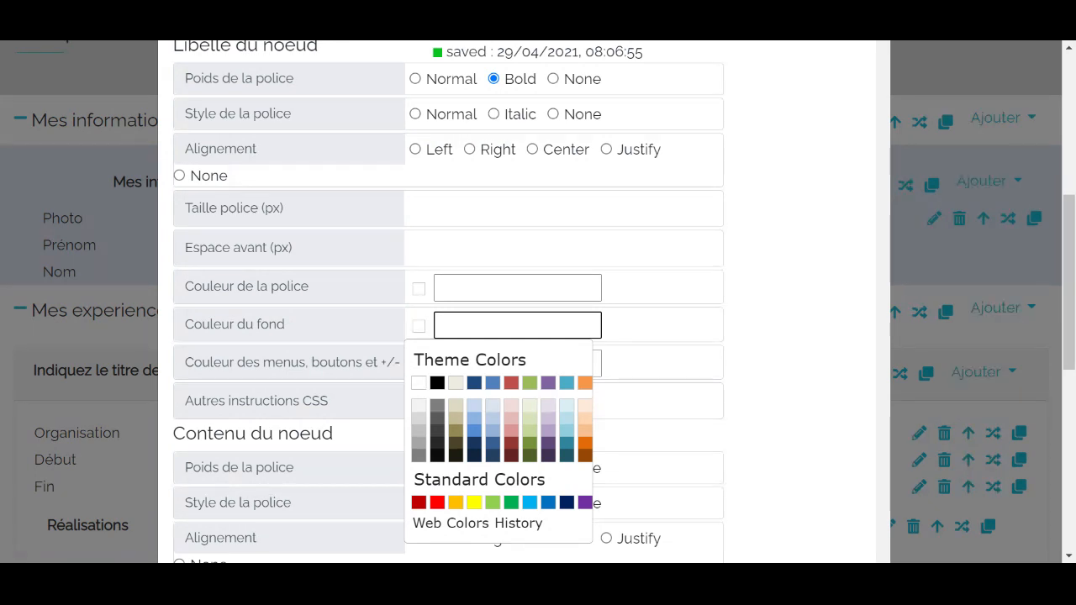
pyautogui.write('#')
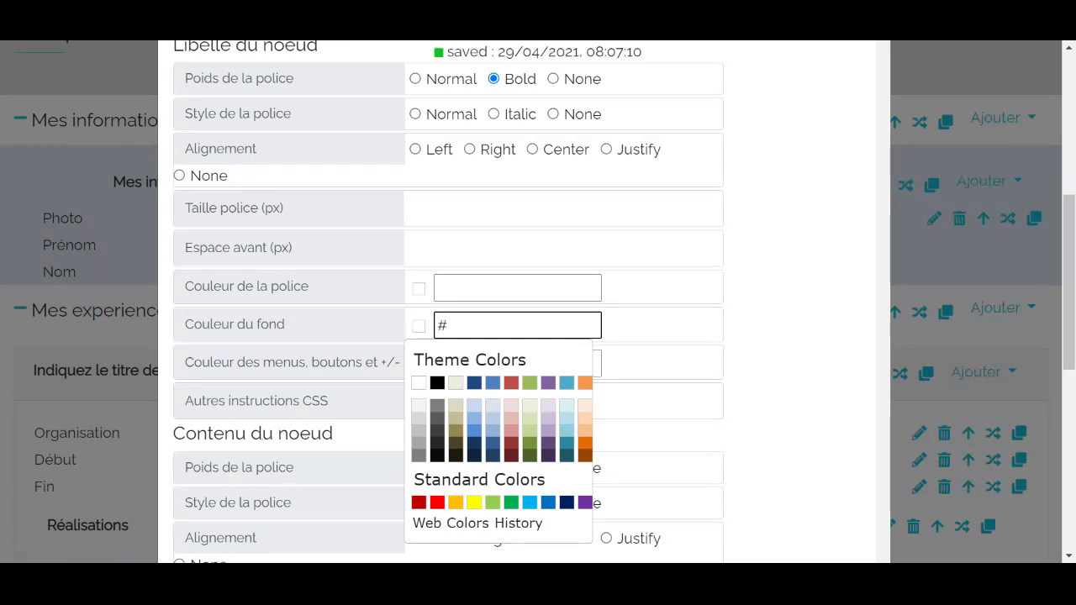
pyautogui.write('fae')
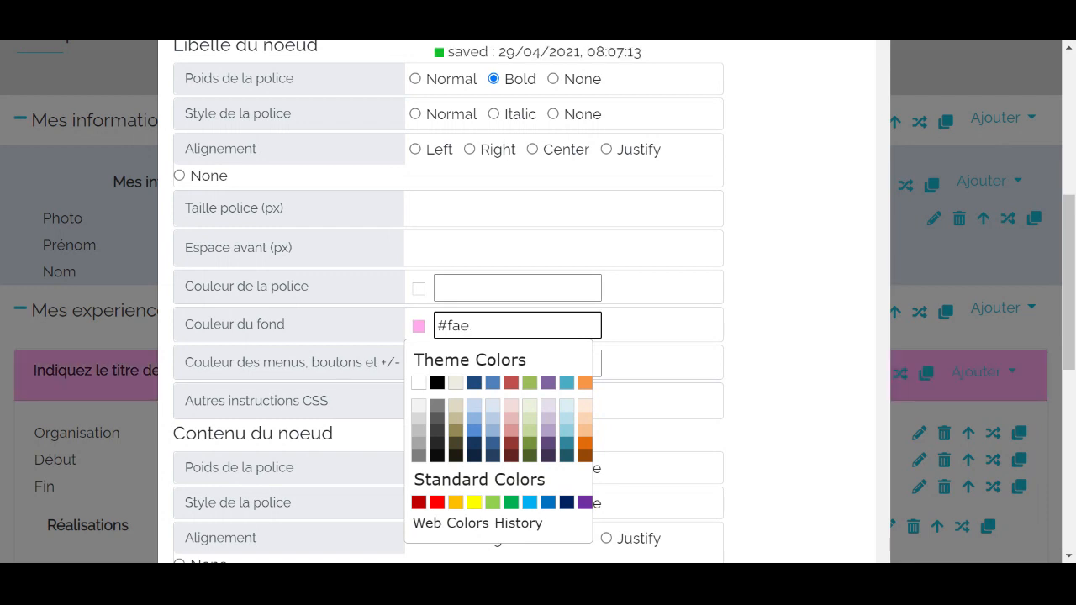
pyautogui.write('5b7')
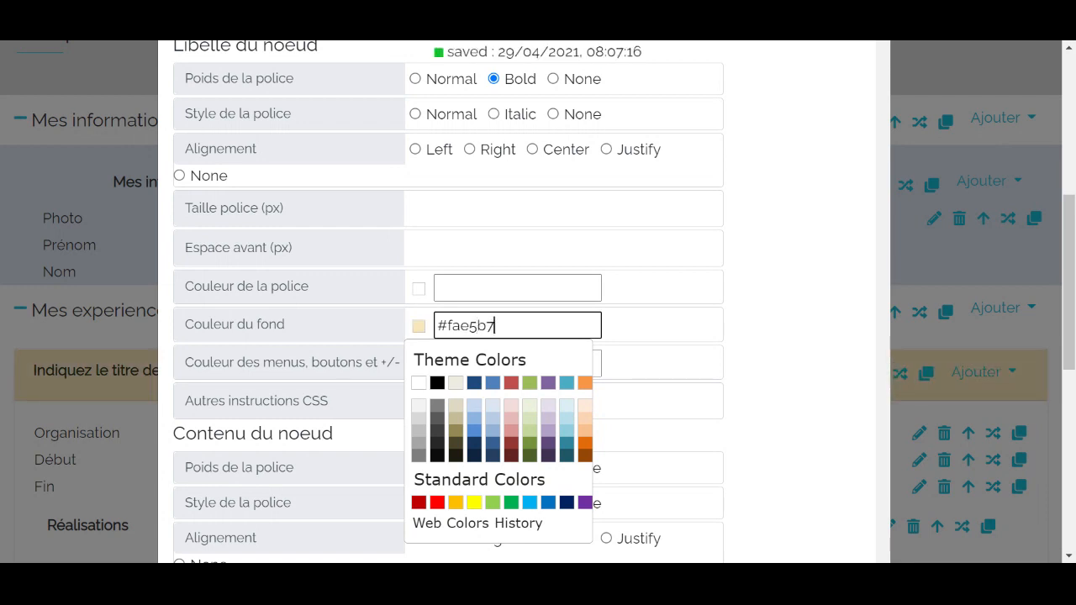
pyautogui.click(947, 334)
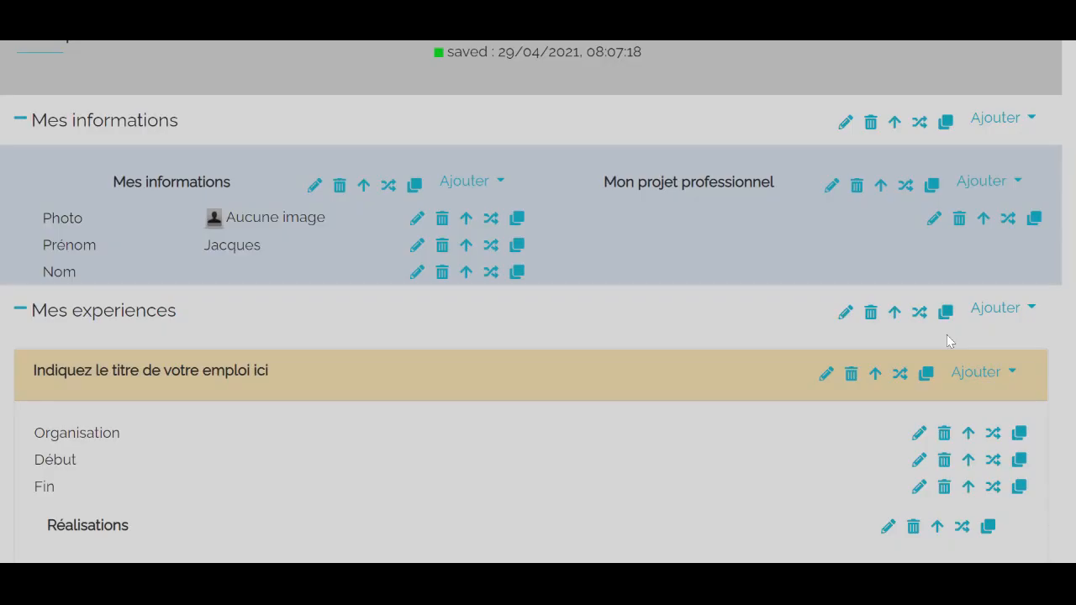
pyautogui.scroll(-2, 442, 399)
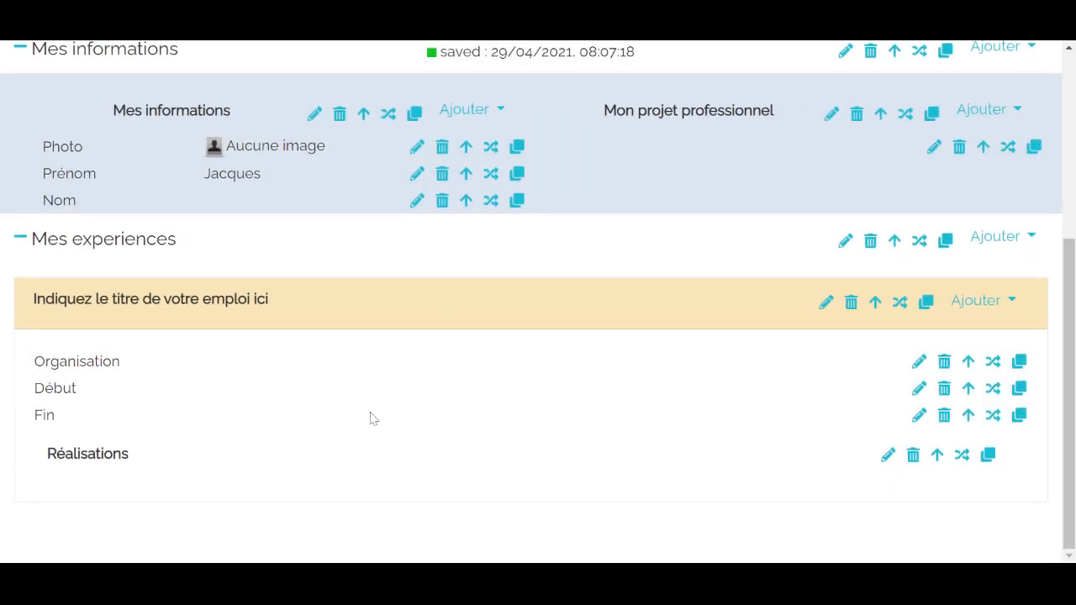
pyautogui.scroll(1, 372, 419)
pyautogui.scroll(-1, 373, 418)
pyautogui.scroll(2, 364, 419)
pyautogui.scroll(-2, 367, 421)
pyautogui.scroll(1, 259, 446)
pyautogui.scroll(-1, 256, 442)
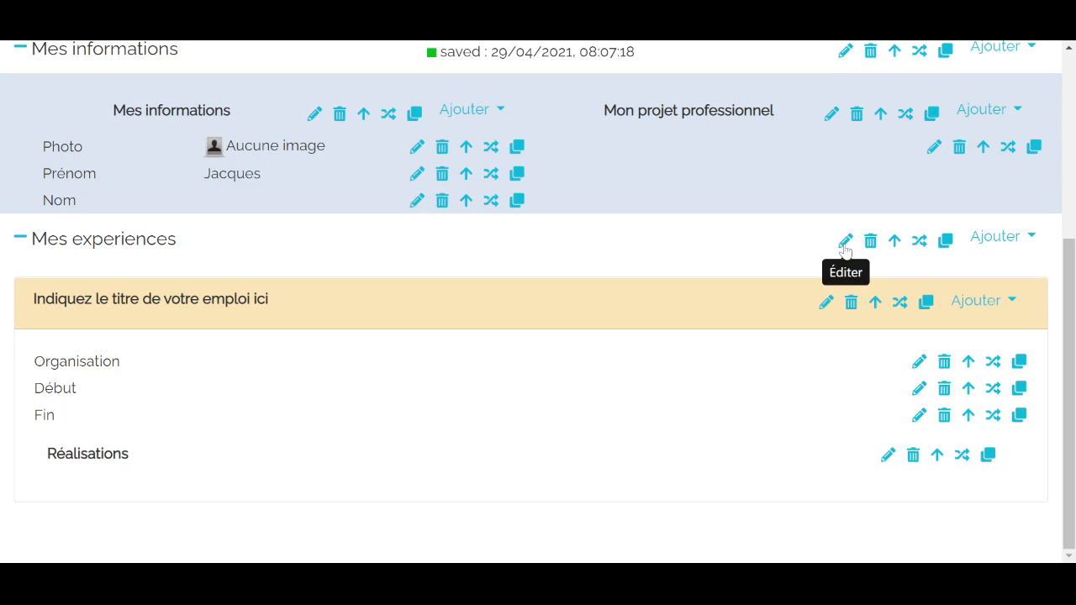
# Step: Set the content display type of the "Mes experiences" sub-section to 2 columns (row row-cols-2) and close its editor
pyautogui.click(845, 244)
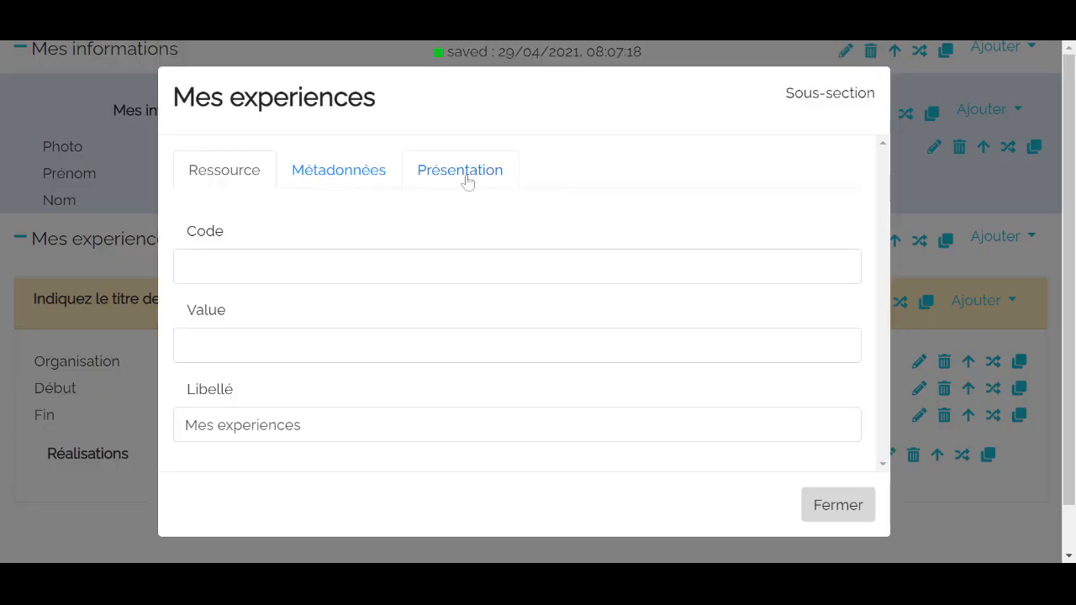
pyautogui.click(468, 180)
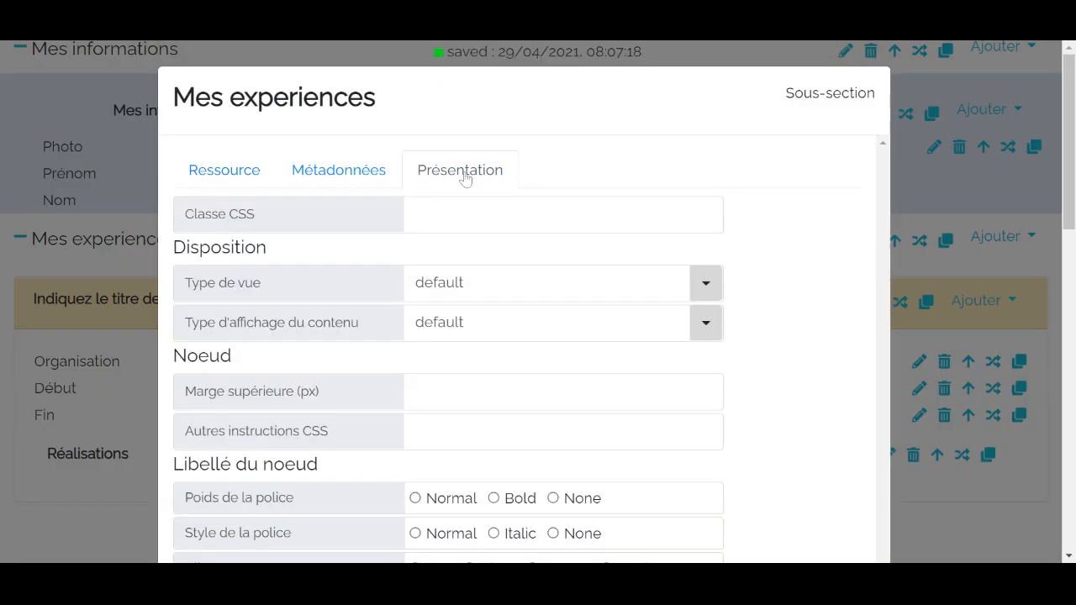
pyautogui.click(714, 330)
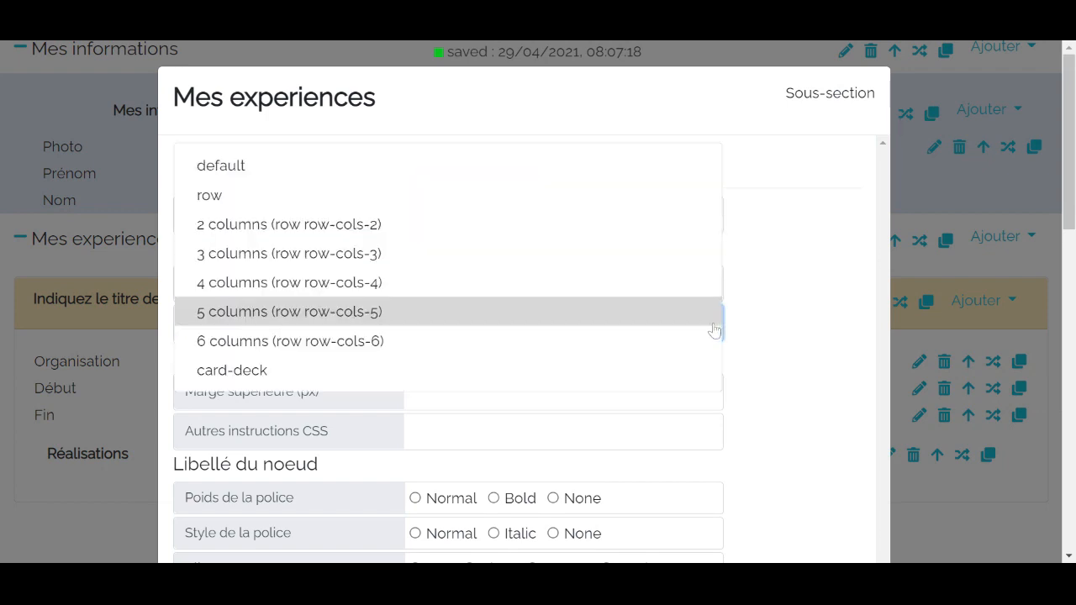
pyautogui.click(627, 233)
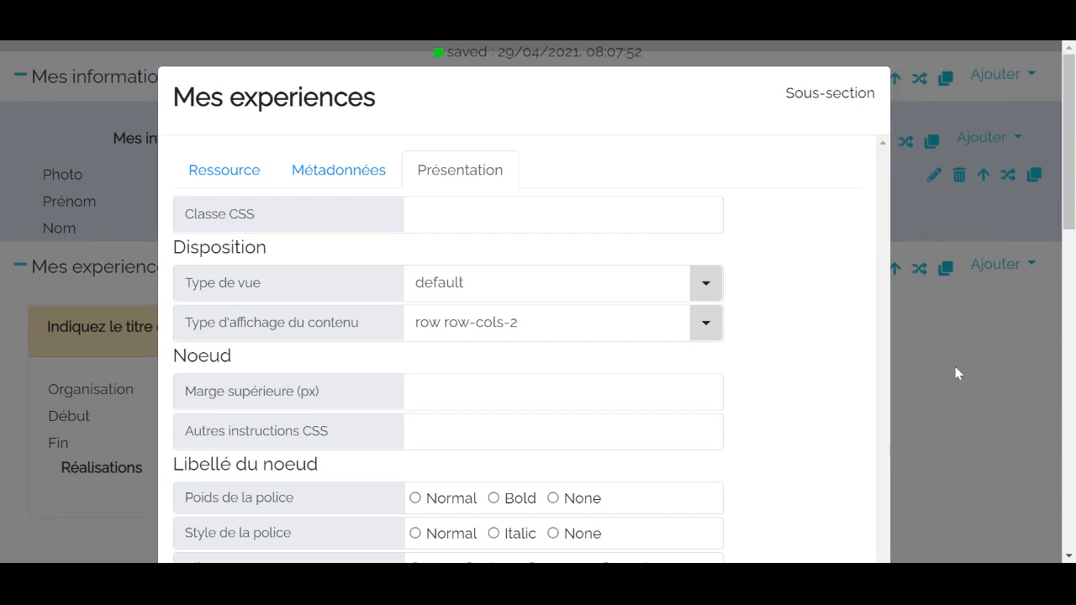
pyautogui.click(957, 374)
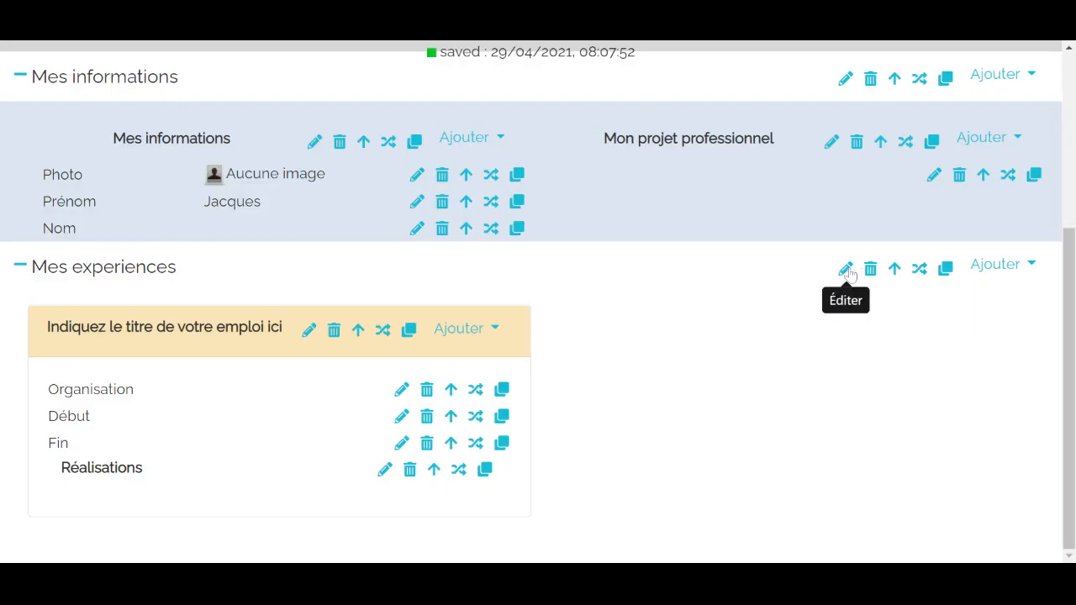
# Step: Set the content display type of the "Mes experiences" sub-section to 3 columns (row row-cols-3) and close its editor
pyautogui.click(848, 270)
pyautogui.click(449, 182)
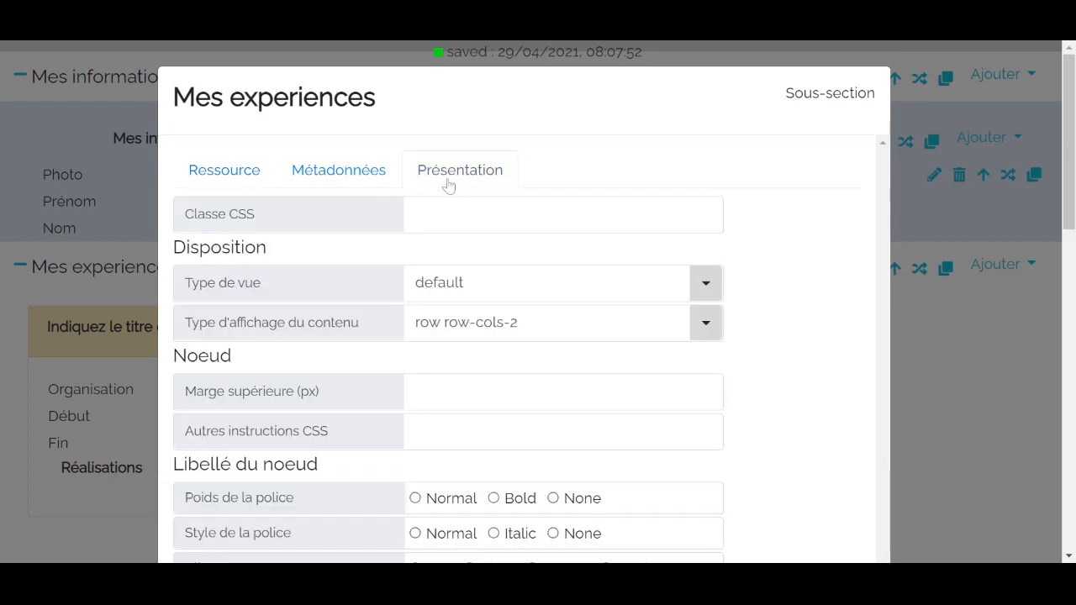
pyautogui.click(707, 325)
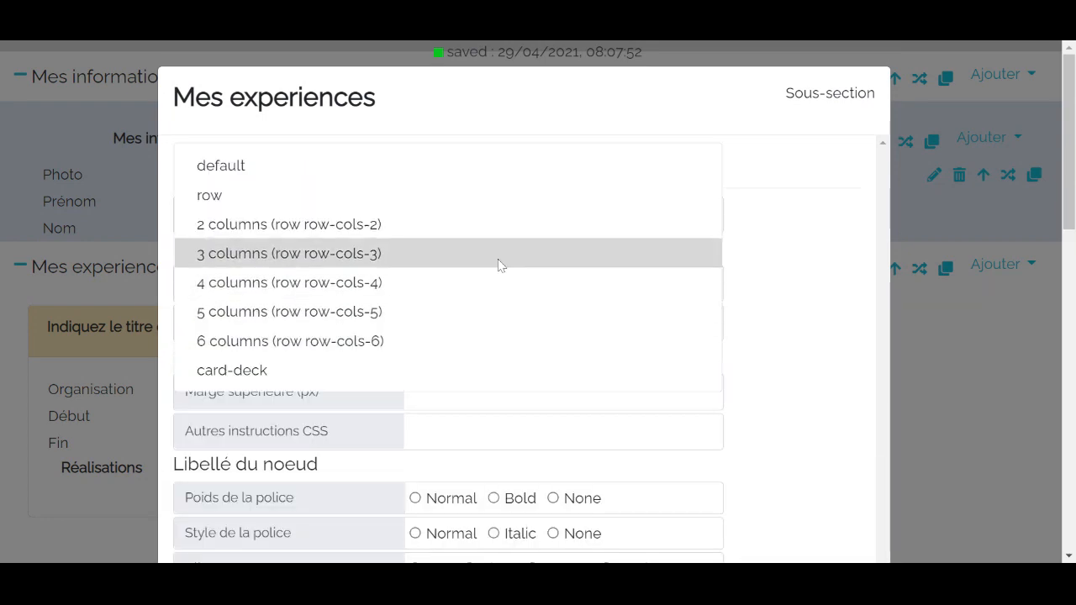
pyautogui.click(499, 254)
pyautogui.click(1003, 370)
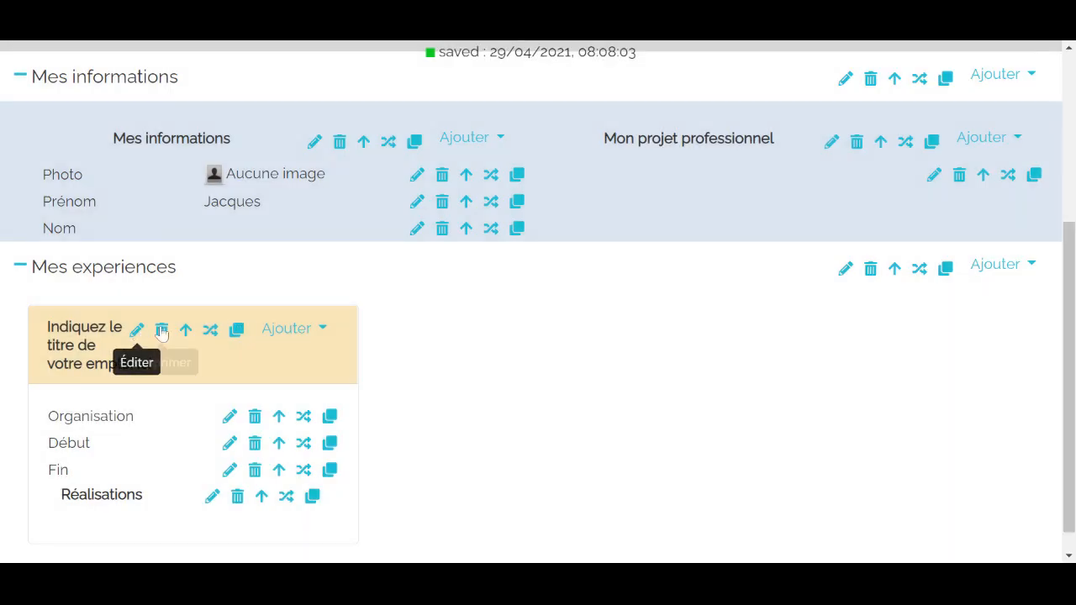
# Step: Duplicate the "Indiquez le titre de votre emploi ici" card twice in "Mes experiences"
pyautogui.click(236, 330)
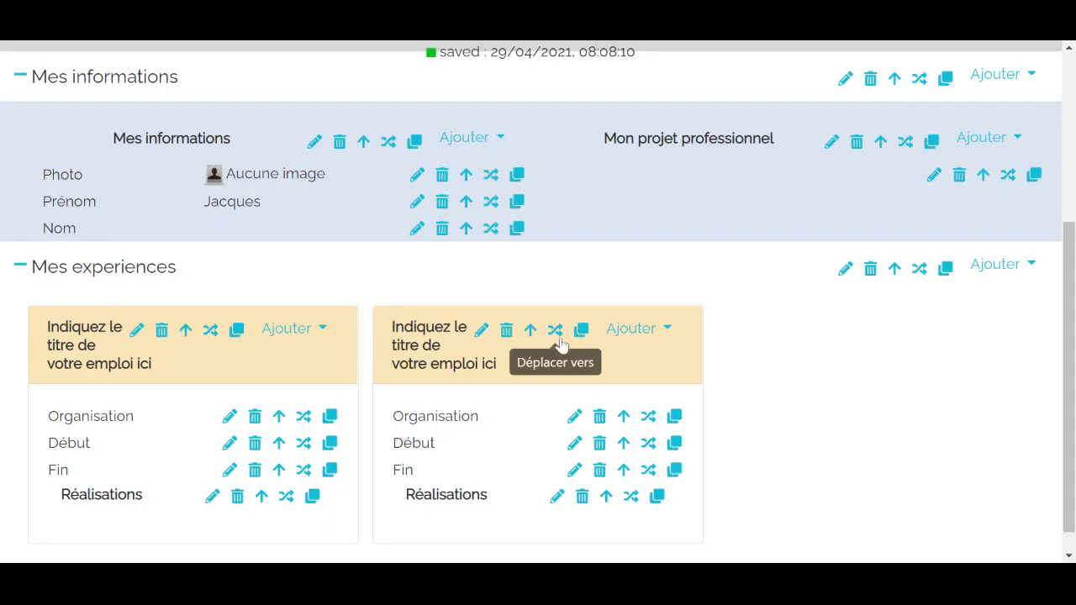
pyautogui.click(581, 330)
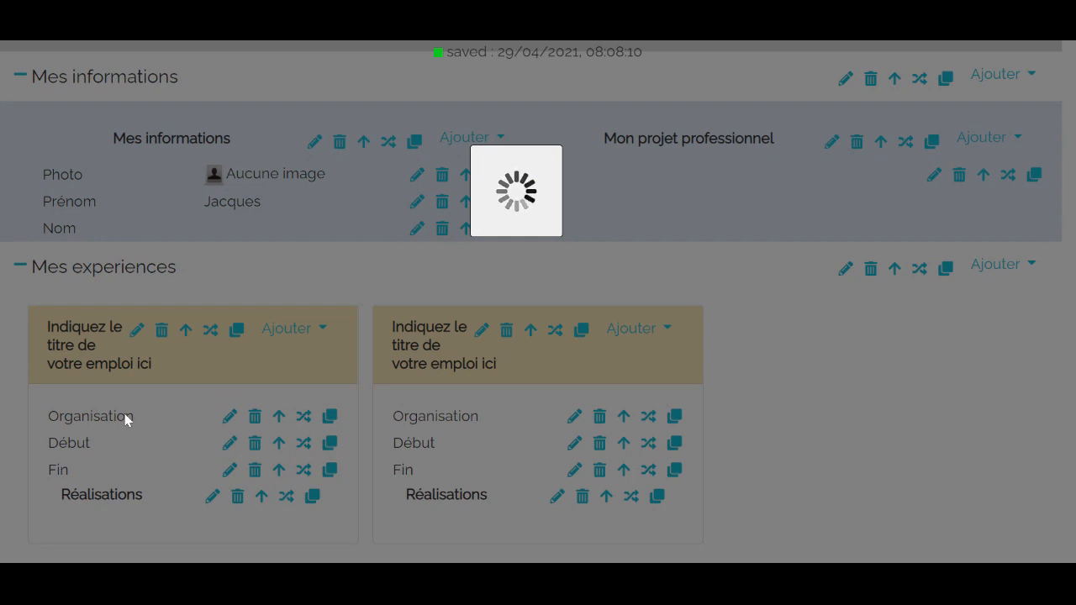
# Step: Switch to the etudiant role to examine the cards in "Mes experiences", and return to the designer role
pyautogui.scroll(3, 434, 290)
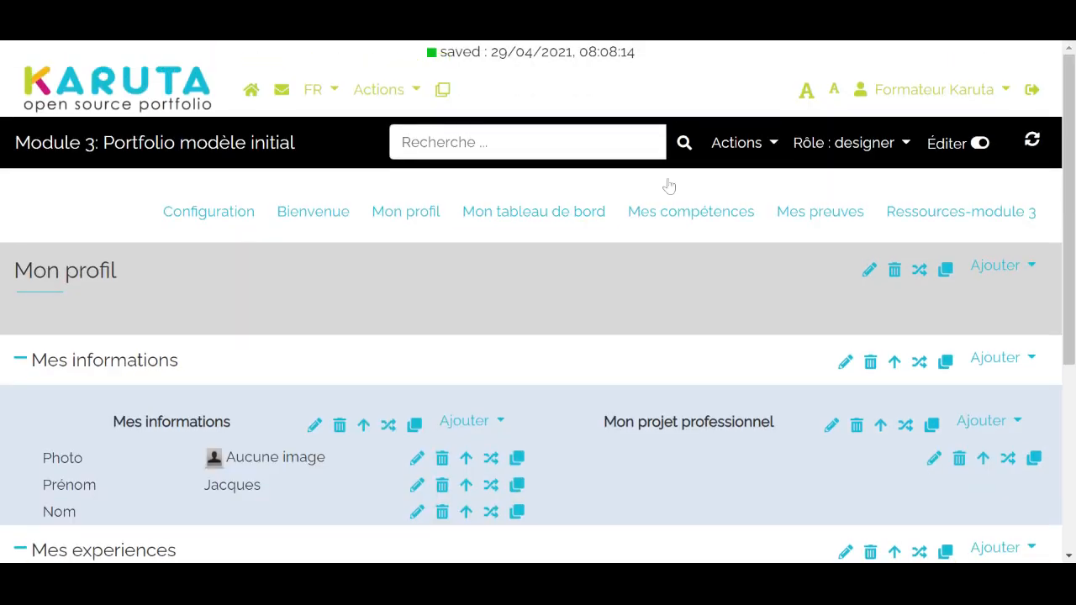
pyautogui.click(875, 146)
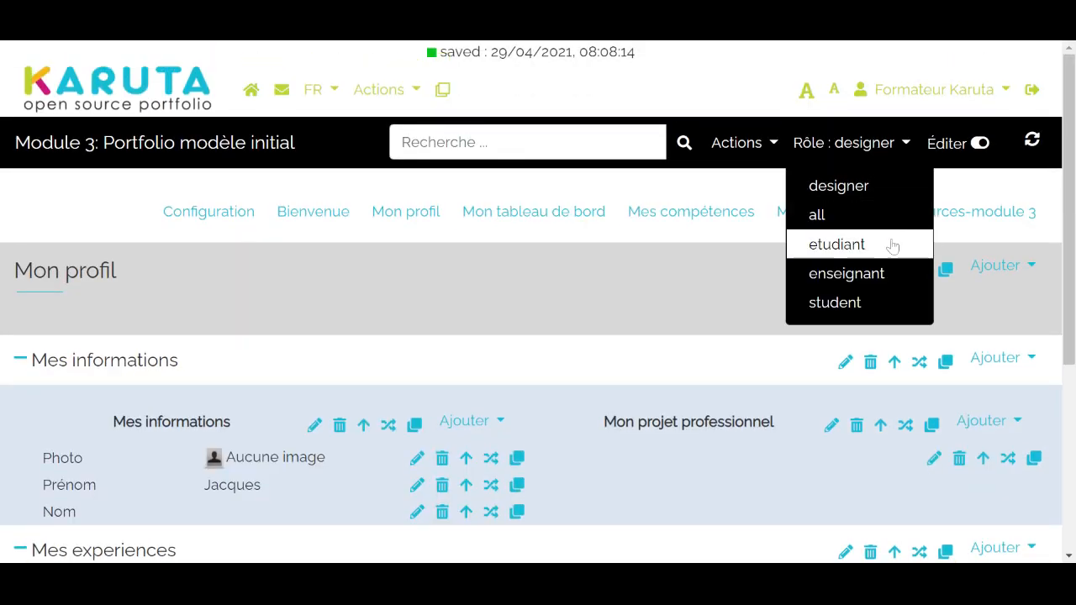
pyautogui.click(891, 243)
pyautogui.scroll(-3, 492, 425)
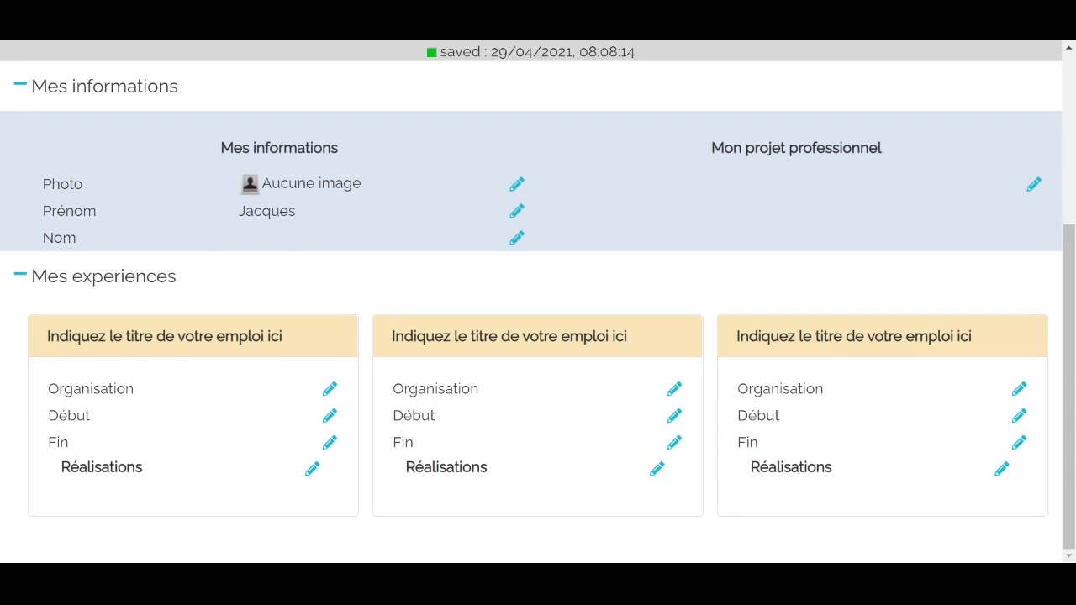
pyautogui.scroll(3, 475, 383)
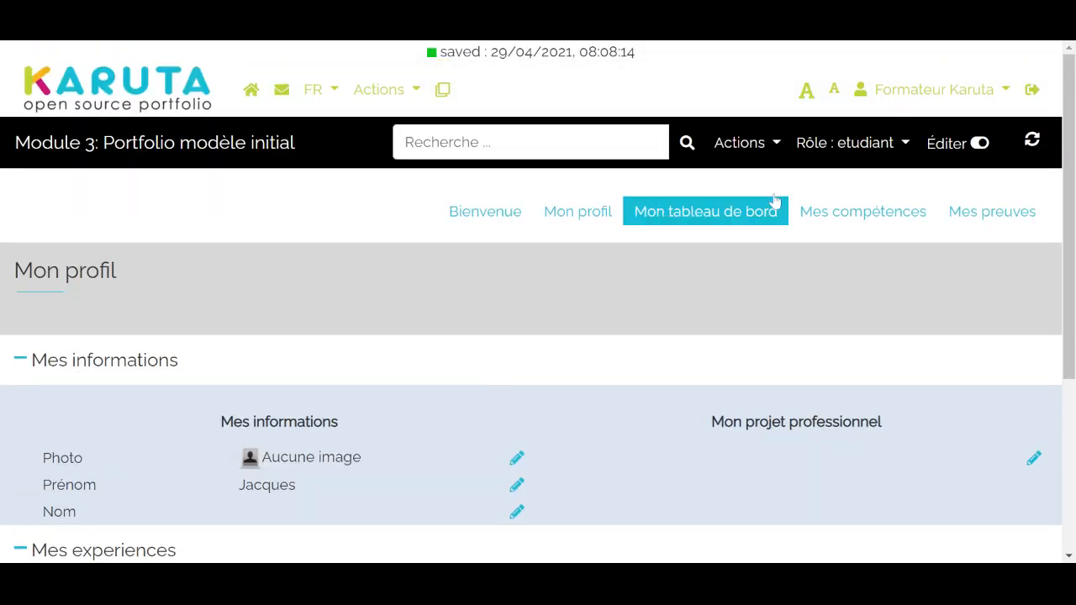
pyautogui.click(853, 143)
pyautogui.click(846, 197)
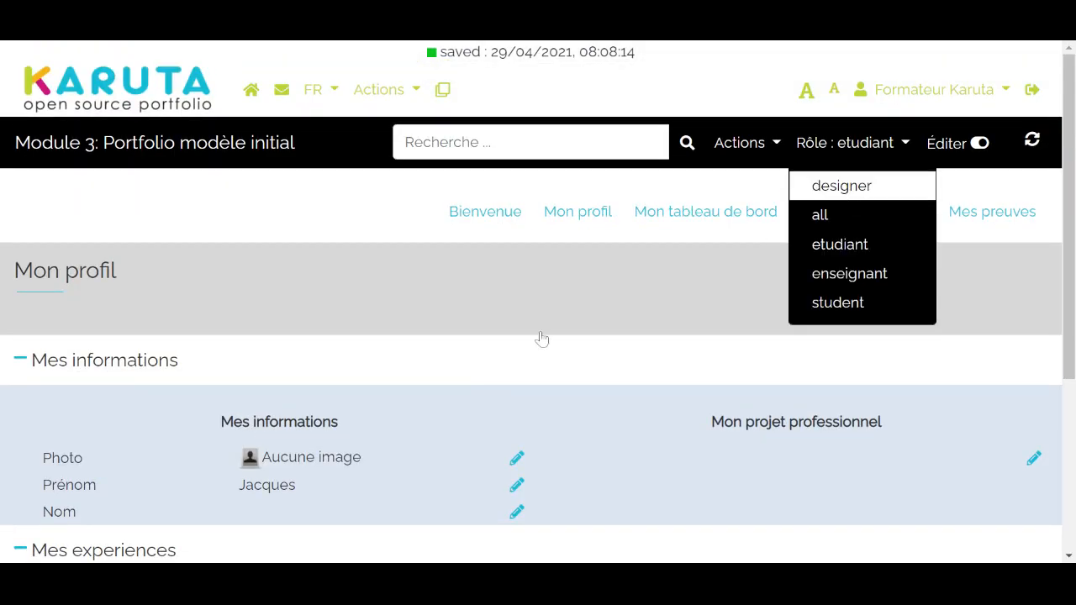
# Step: Grant the etudiant role label editing (Éditer libellé) in the first job title card's metadata and close its editor
pyautogui.scroll(-3, 357, 390)
pyautogui.scroll(-1, 356, 389)
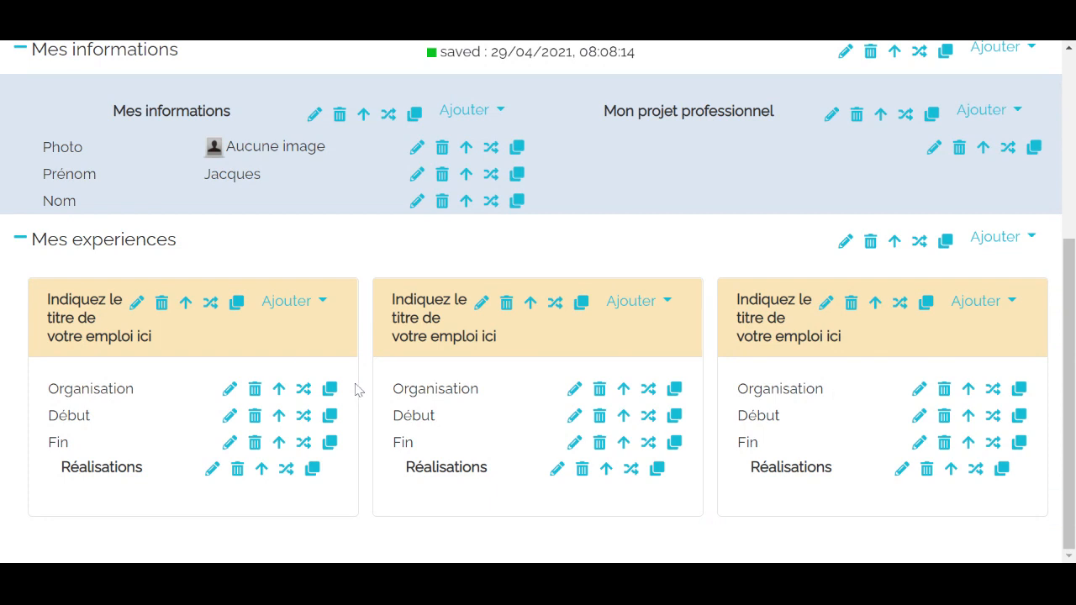
pyautogui.click(137, 304)
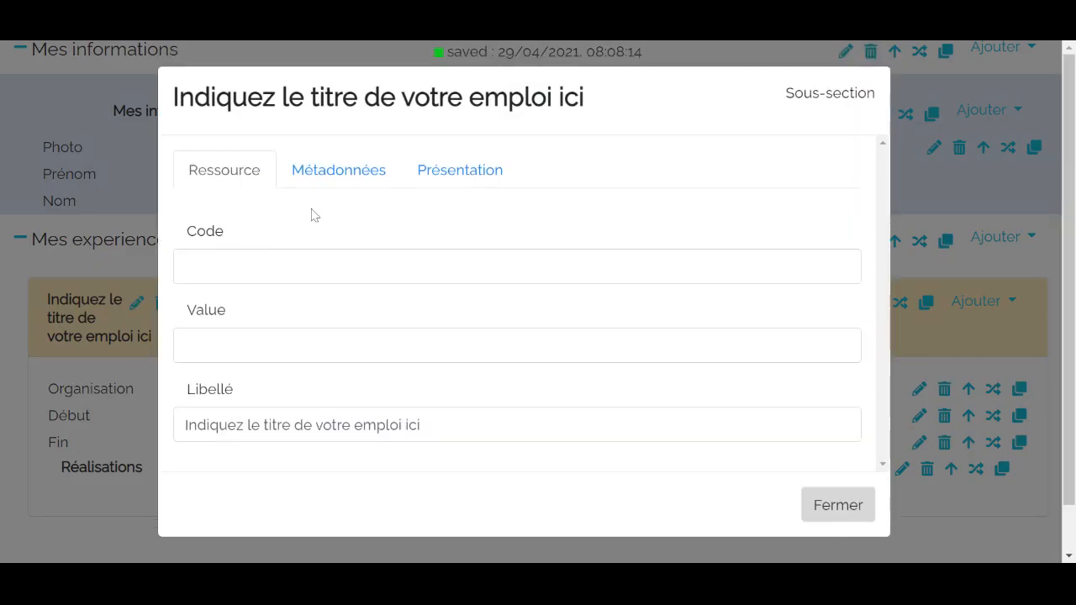
pyautogui.scroll(-6, 395, 286)
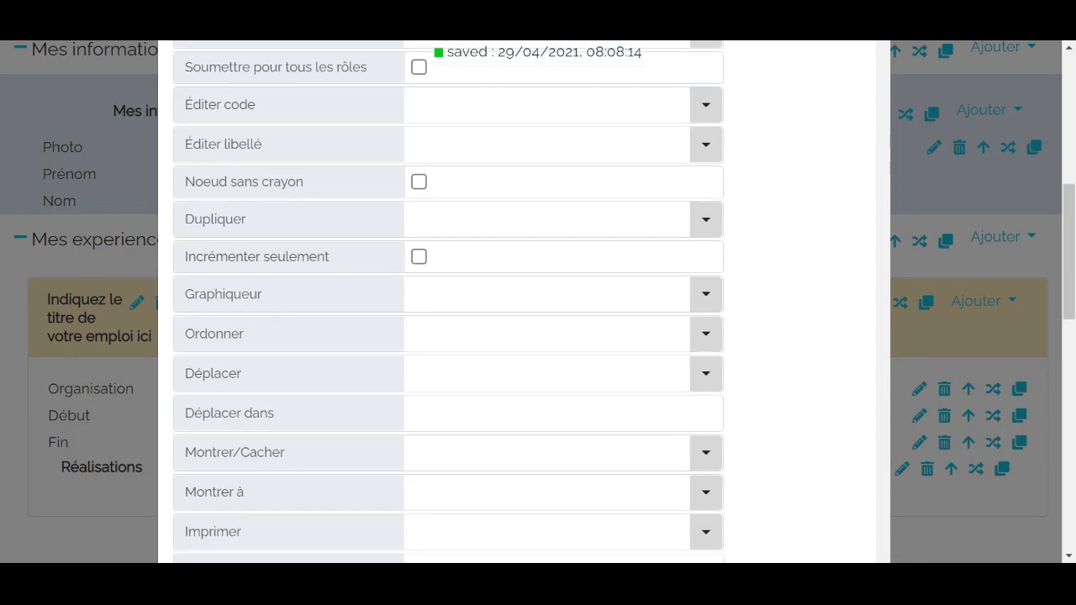
pyautogui.click(454, 145)
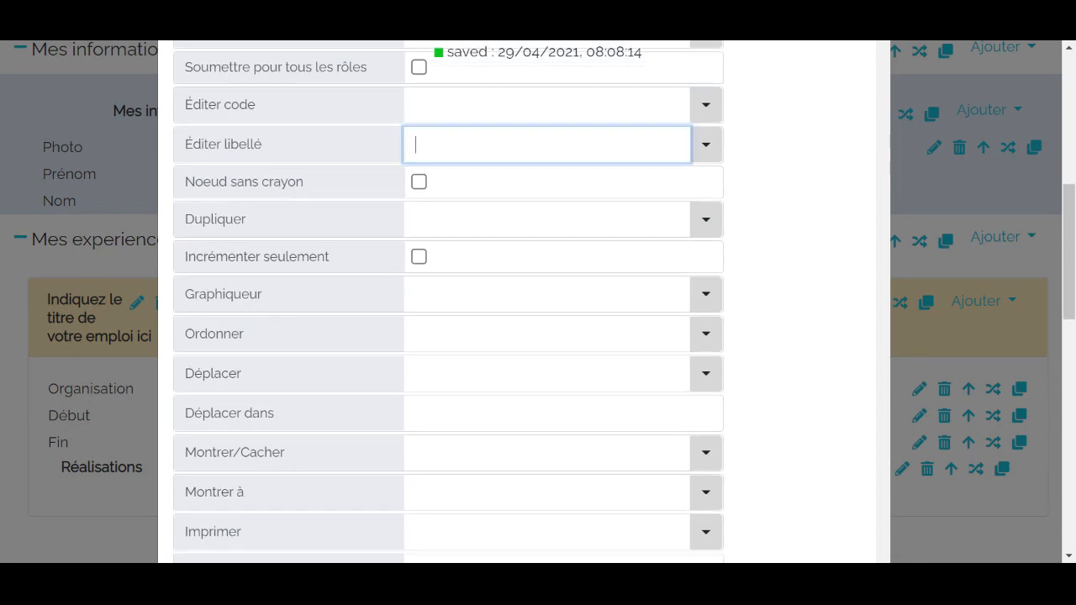
pyautogui.click(701, 150)
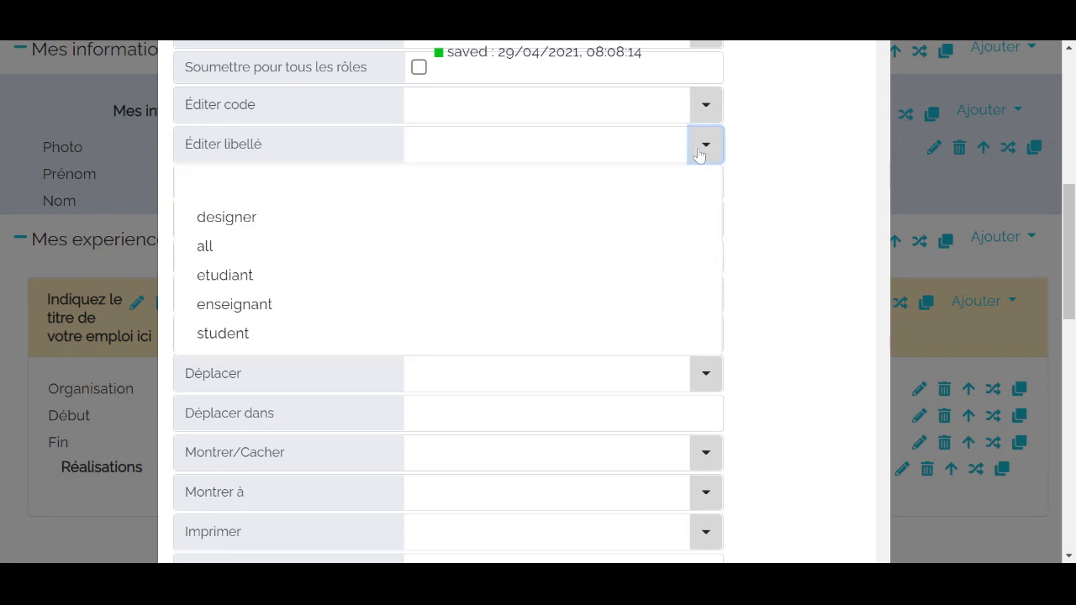
pyautogui.click(495, 276)
pyautogui.click(921, 200)
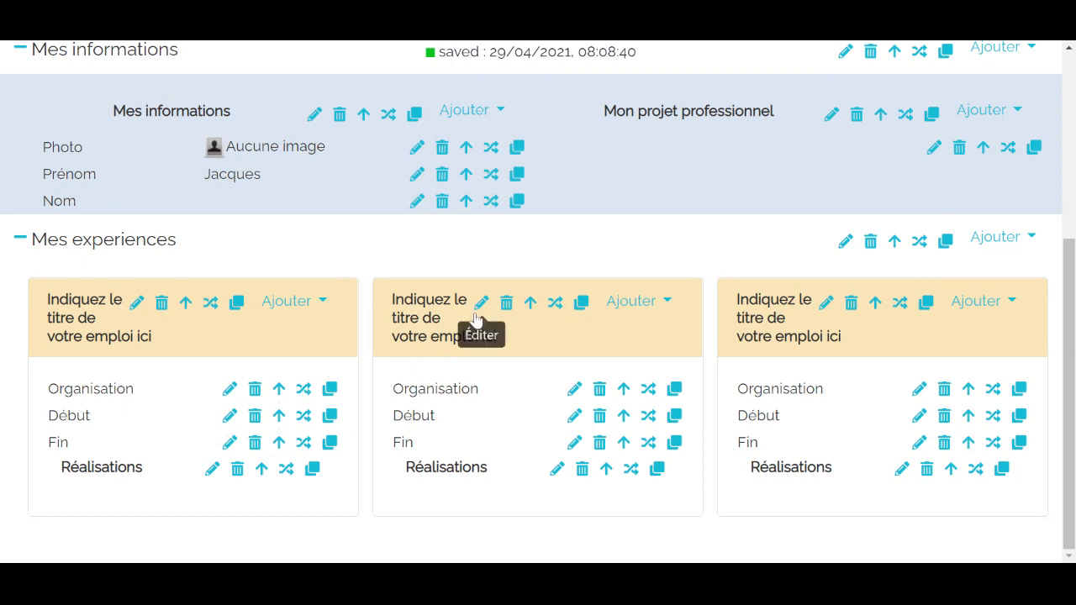
# Step: Duplicate the second job title card in "Mes experiences" and delete the fourth card
pyautogui.click(581, 302)
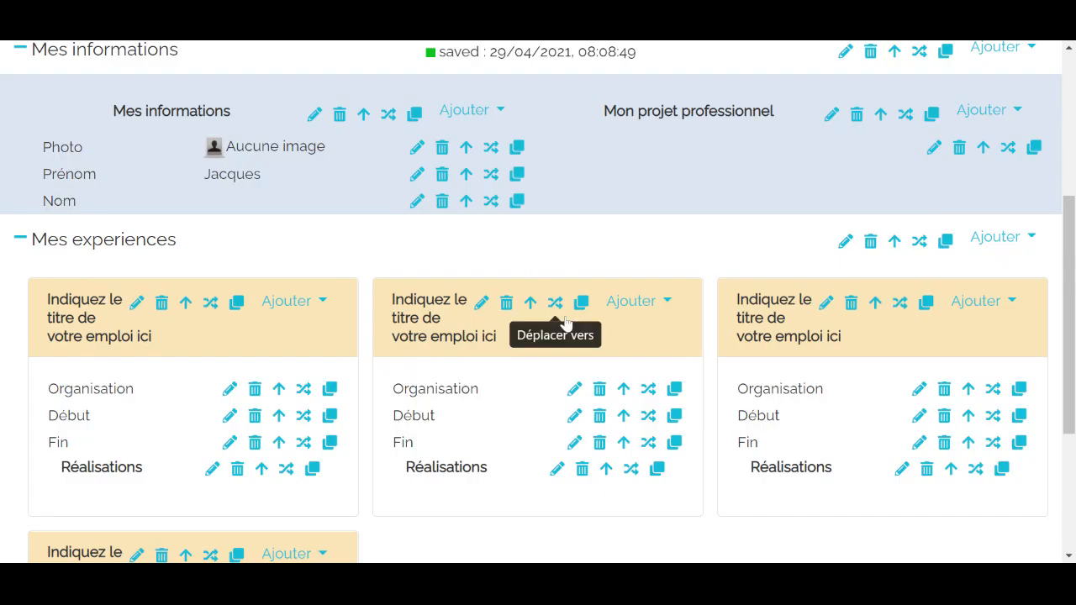
pyautogui.scroll(-2, 564, 330)
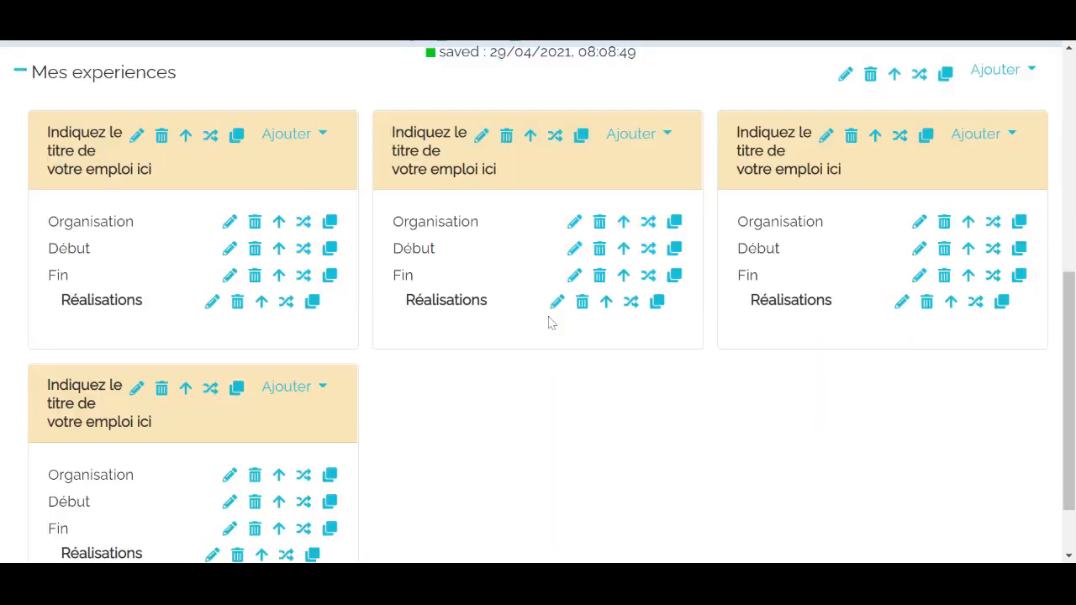
pyautogui.click(166, 393)
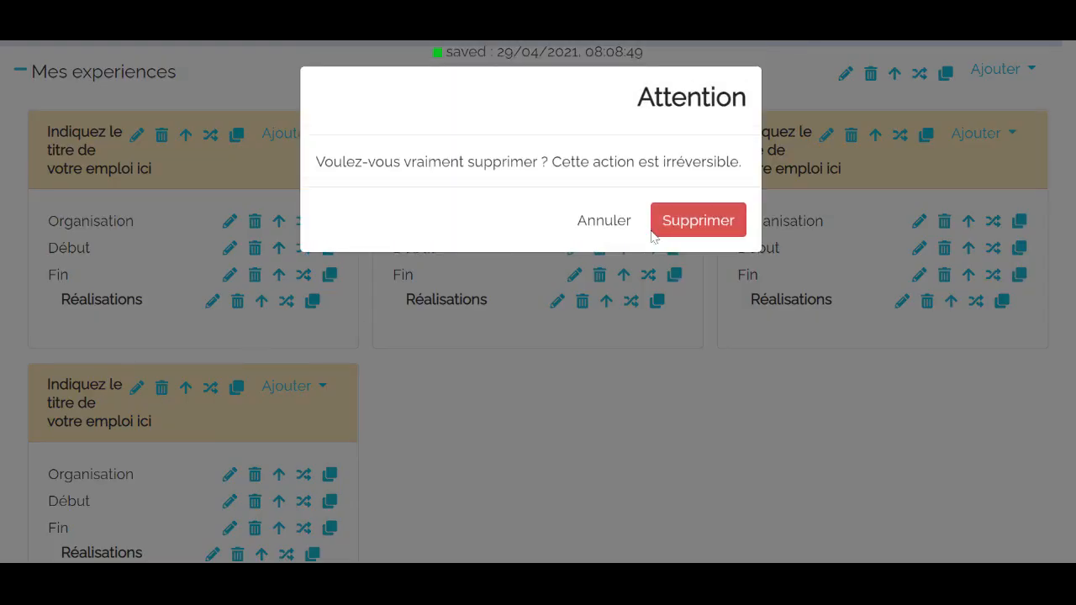
pyautogui.click(666, 223)
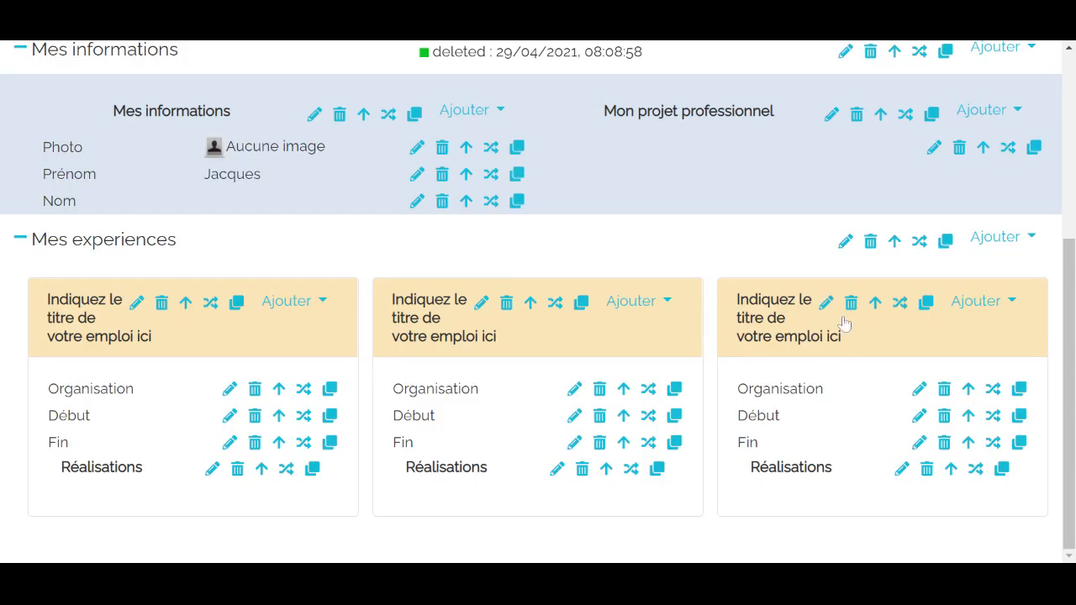
# Step: Delete the third and second job title cards in "Mes experiences", keeping only the first
pyautogui.click(851, 303)
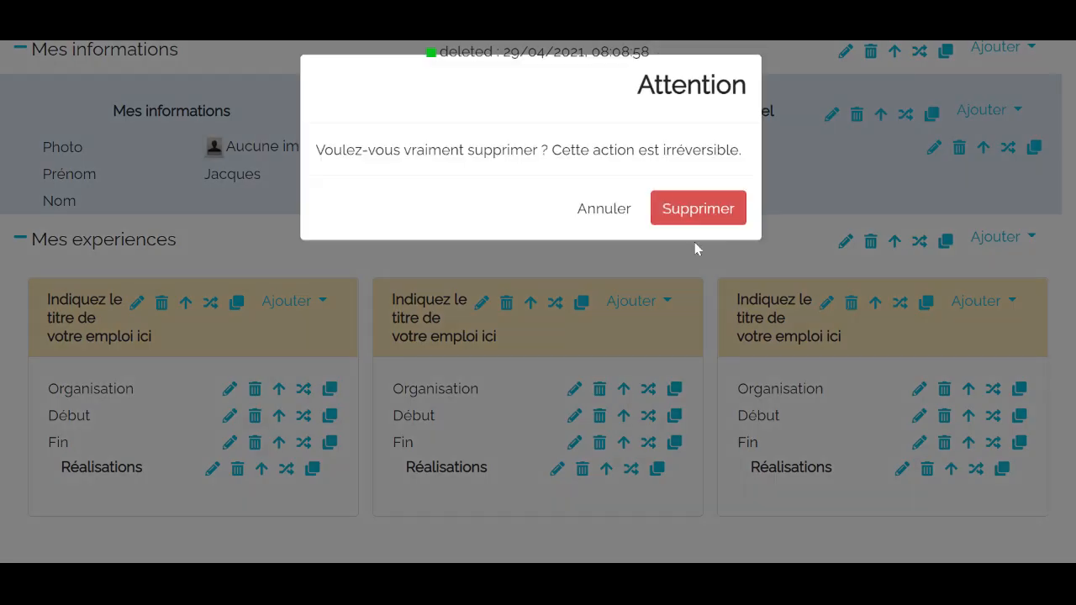
pyautogui.click(700, 221)
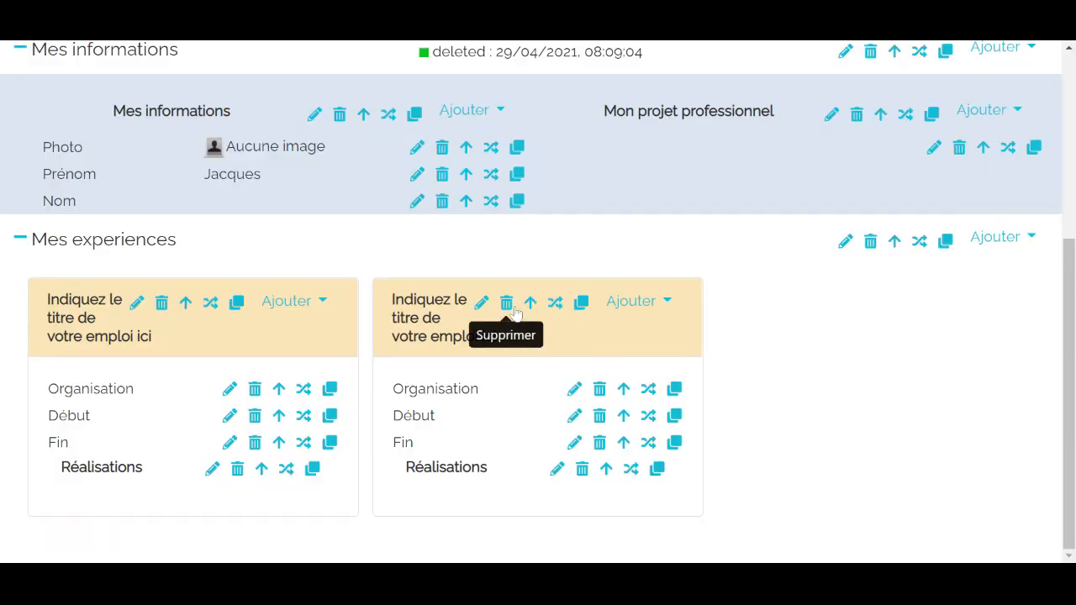
pyautogui.click(508, 305)
pyautogui.click(676, 229)
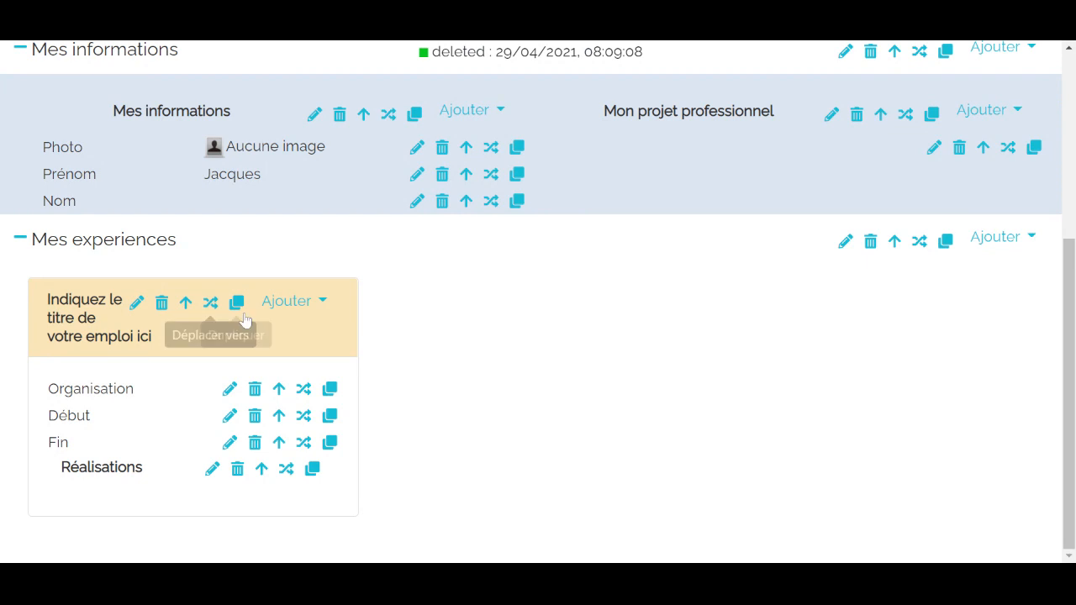
# Step: Duplicate the remaining job title card and view "Mes experiences" in the etudiant role
pyautogui.click(235, 306)
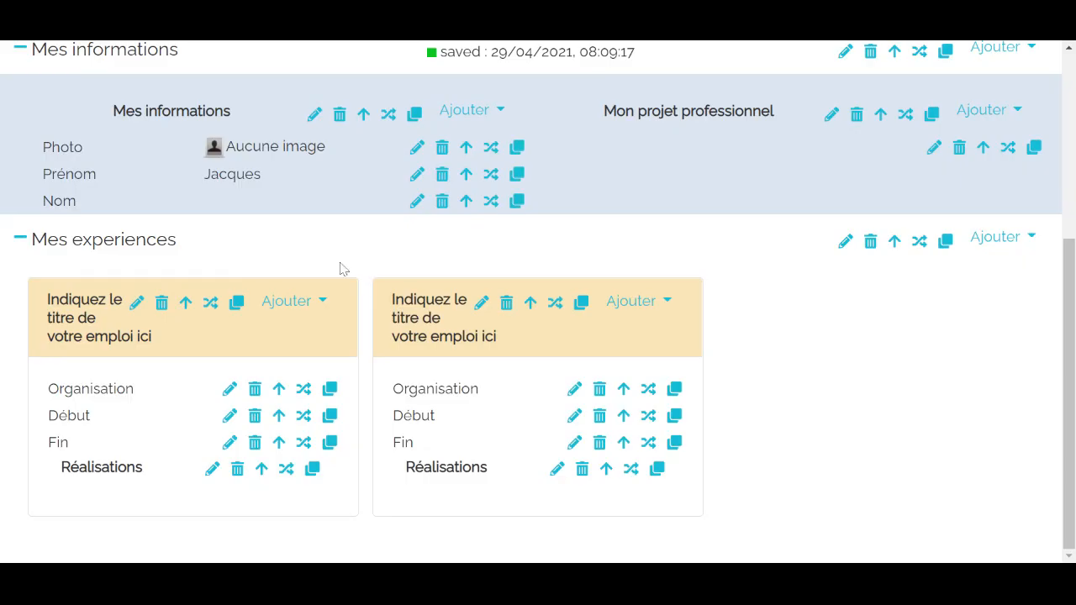
pyautogui.scroll(4, 342, 266)
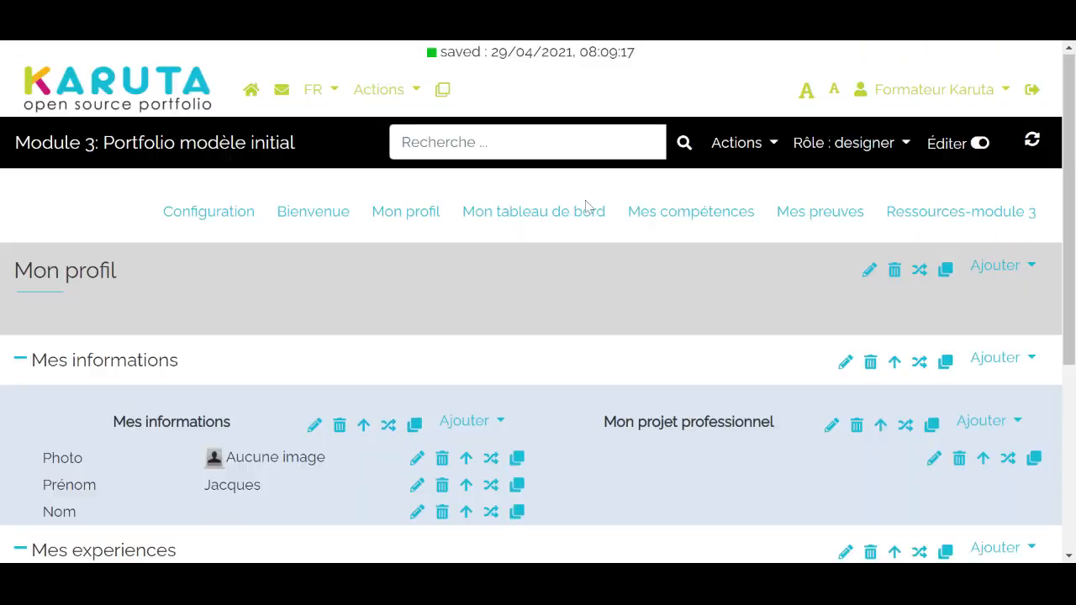
pyautogui.click(819, 142)
pyautogui.click(878, 244)
pyautogui.scroll(-3, 548, 288)
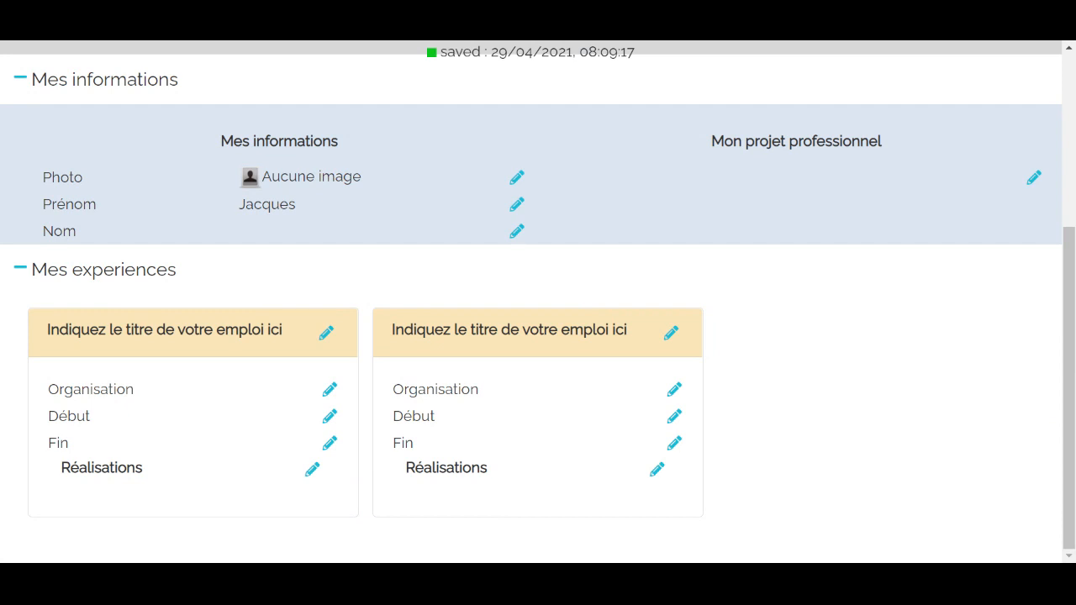
# Step: Change the label of the first job title card in "Mes experiences" to "Stagiaire" and close its editor
pyautogui.click(327, 333)
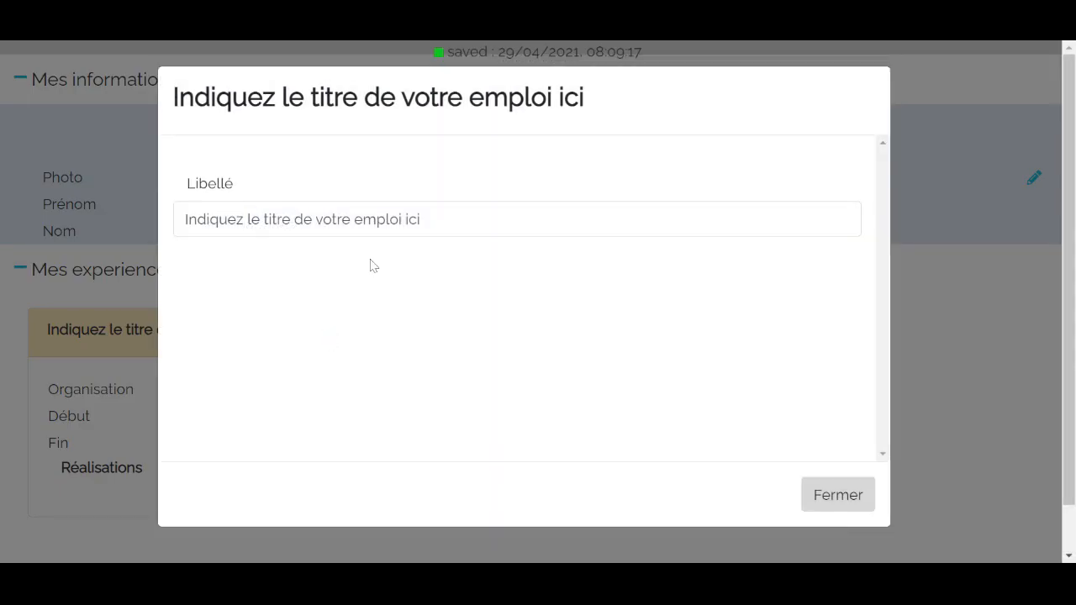
pyautogui.press('BackSpace')
pyautogui.press('BackSpace')
pyautogui.press('BackSpace')
pyautogui.press('BackSpace')
pyautogui.press('BackSpace')
pyautogui.press('BackSpace')
pyautogui.press('BackSpace')
pyautogui.press('BackSpace')
pyautogui.press('BackSpace')
pyautogui.press('BackSpace')
pyautogui.press('BackSpace')
pyautogui.press('BackSpace')
pyautogui.press('BackSpace')
pyautogui.press('BackSpace')
pyautogui.press('BackSpace')
pyautogui.press('BackSpace')
pyautogui.press('BackSpace')
pyautogui.press('BackSpace')
pyautogui.press('BackSpace')
pyautogui.press('BackSpace')
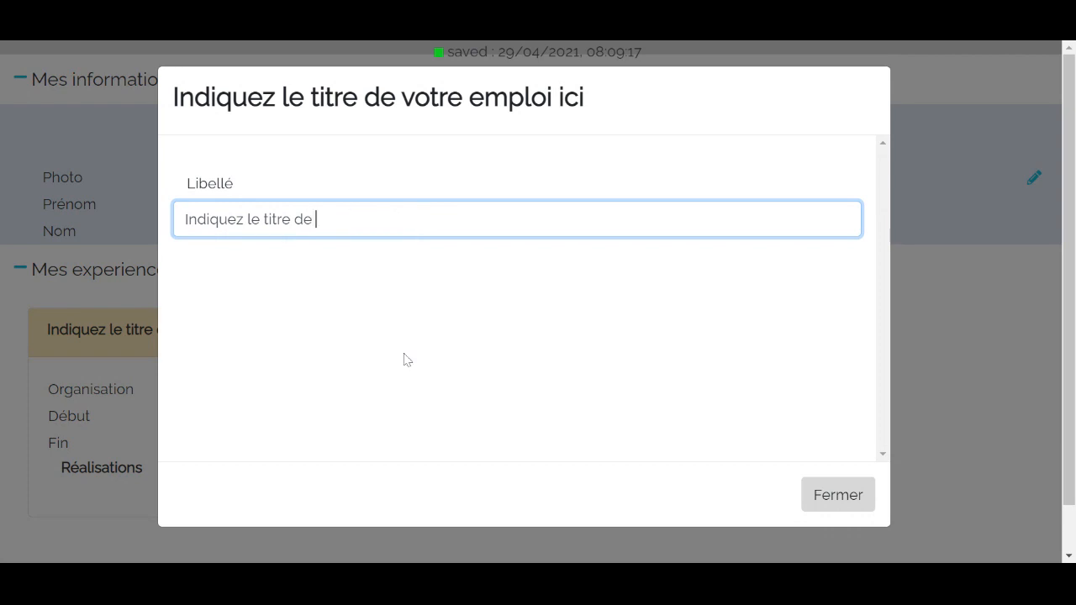
pyautogui.write('Stagiare')
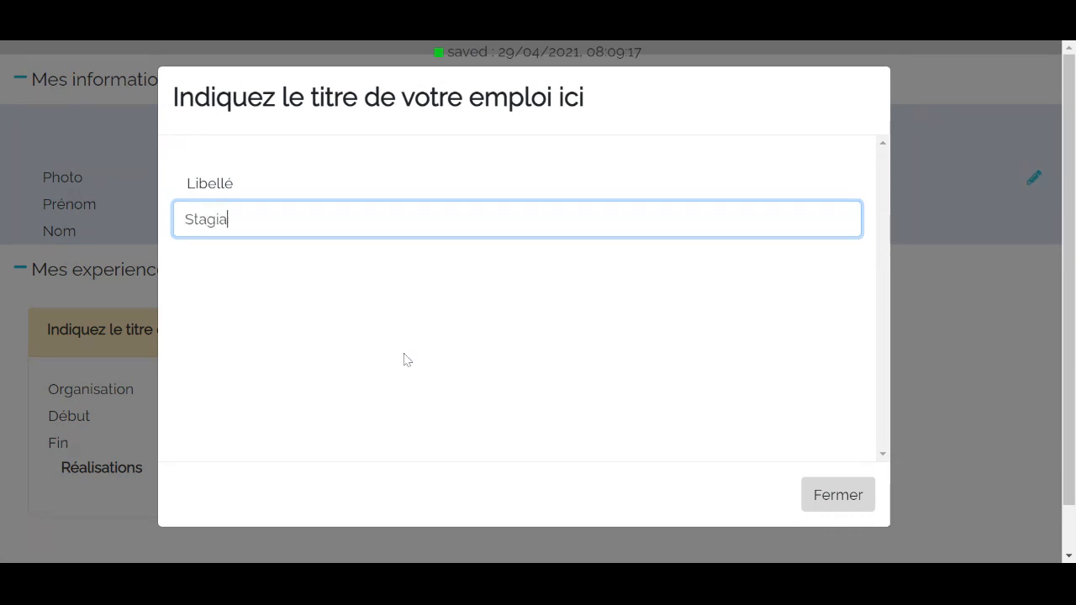
pyautogui.press('BackSpace')
pyautogui.press('BackSpace')
pyautogui.write('ire')
pyautogui.click(836, 496)
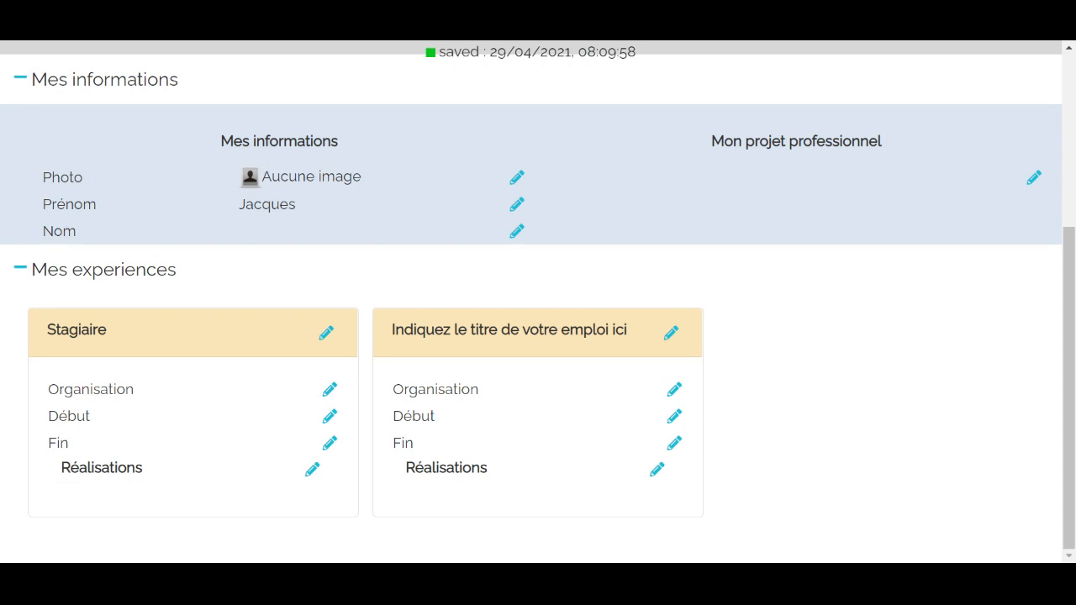
# Step: Review the "Mes informations" and "Mes experiences" sections of Mon profil in the etudiant role
pyautogui.scroll(2, 381, 471)
pyautogui.scroll(-2, 382, 471)
pyautogui.scroll(1, 217, 354)
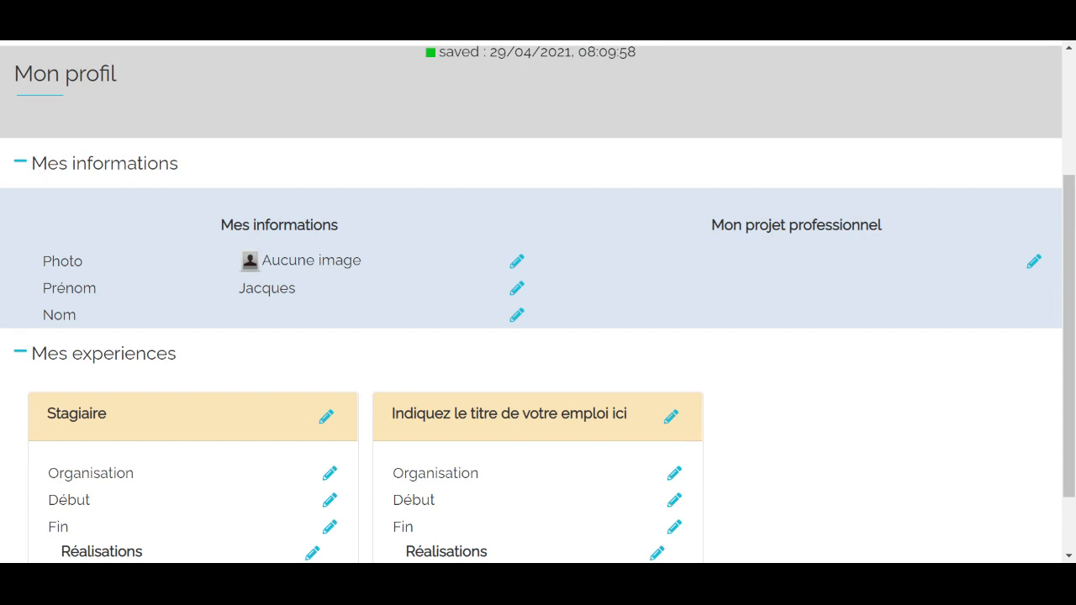
pyautogui.scroll(-1, 3, 349)
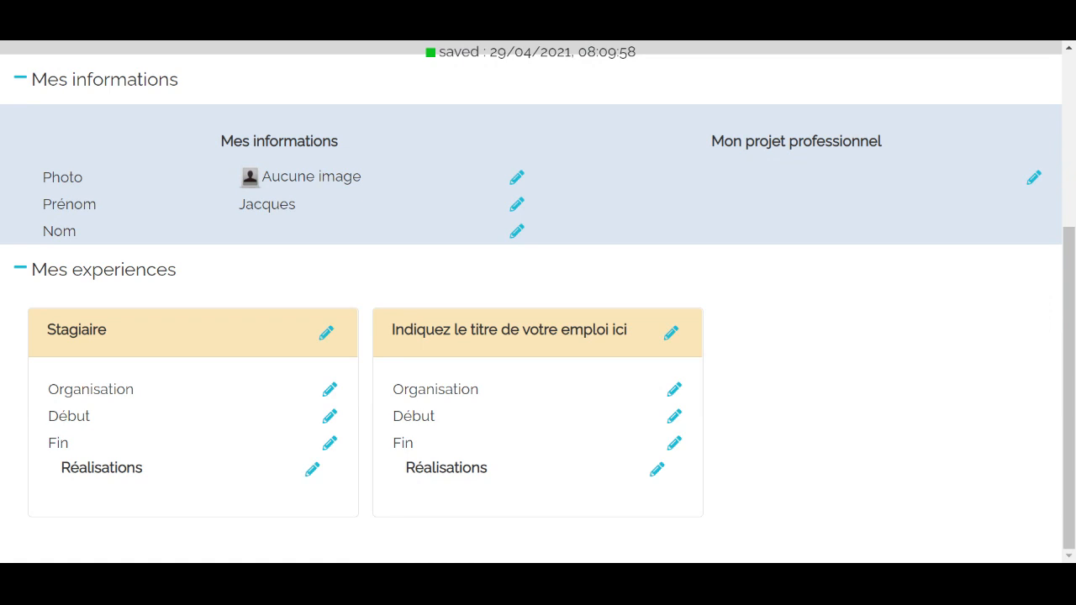
pyautogui.scroll(4, 255, 514)
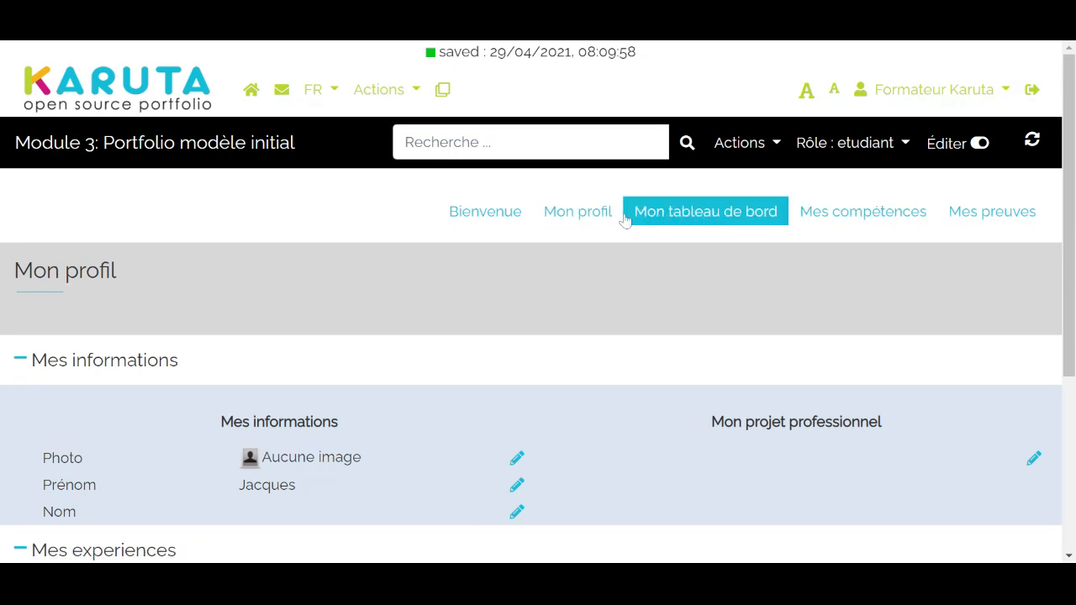
pyautogui.scroll(-2, 459, 302)
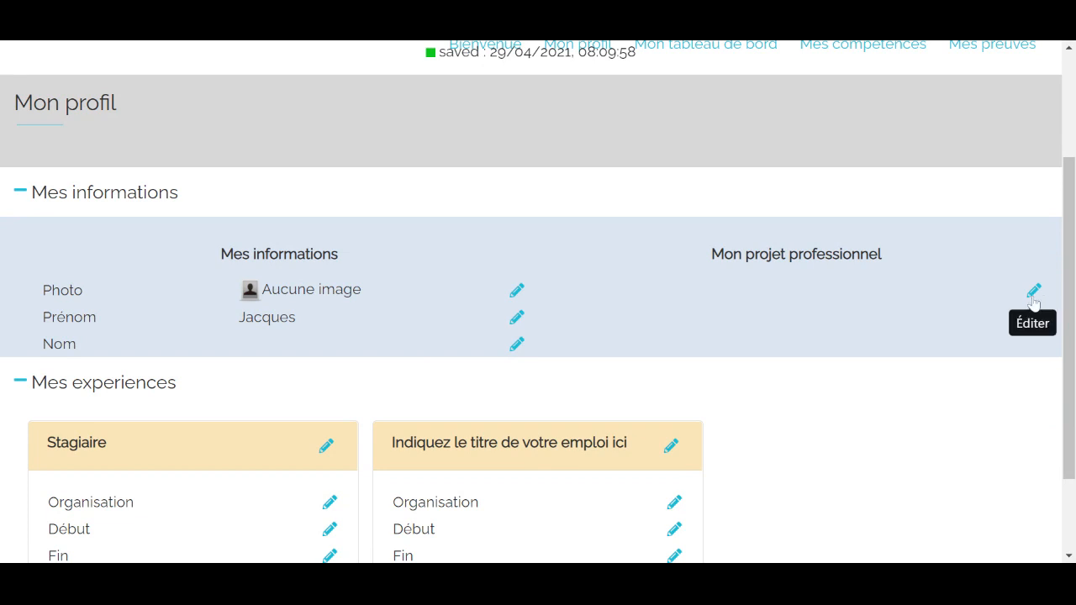
pyautogui.scroll(2, 1009, 269)
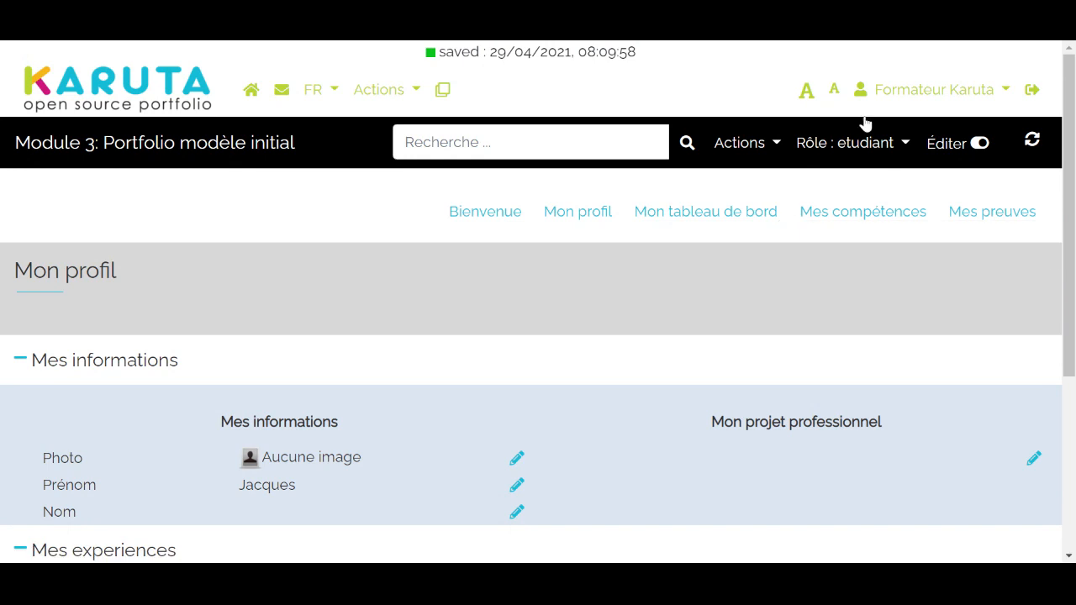
# Step: Switch the portfolio's role to designer and check the Mon profil page
pyautogui.click(898, 153)
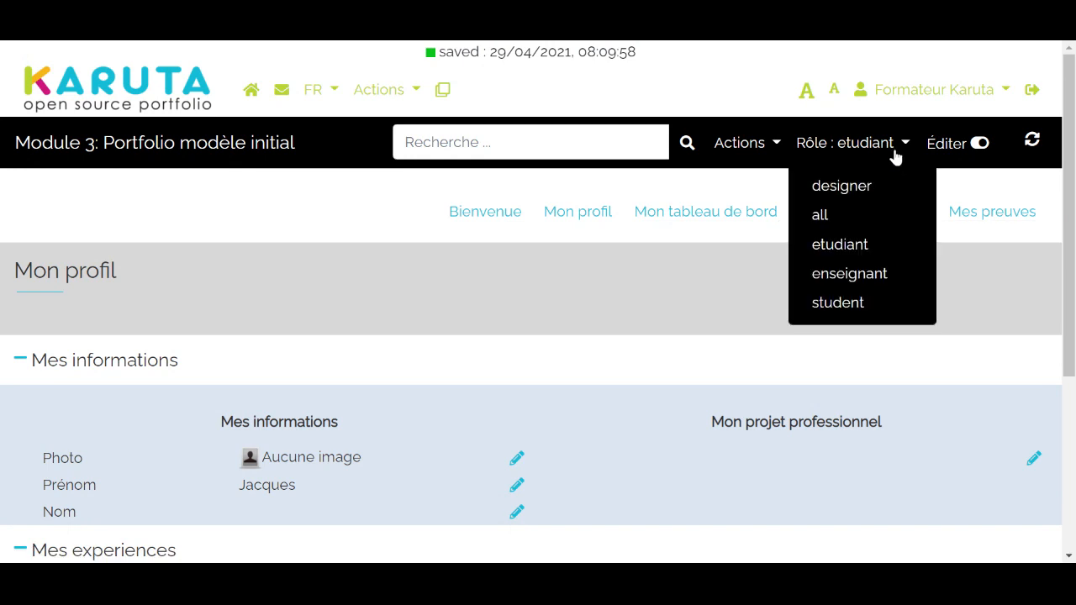
pyautogui.click(845, 187)
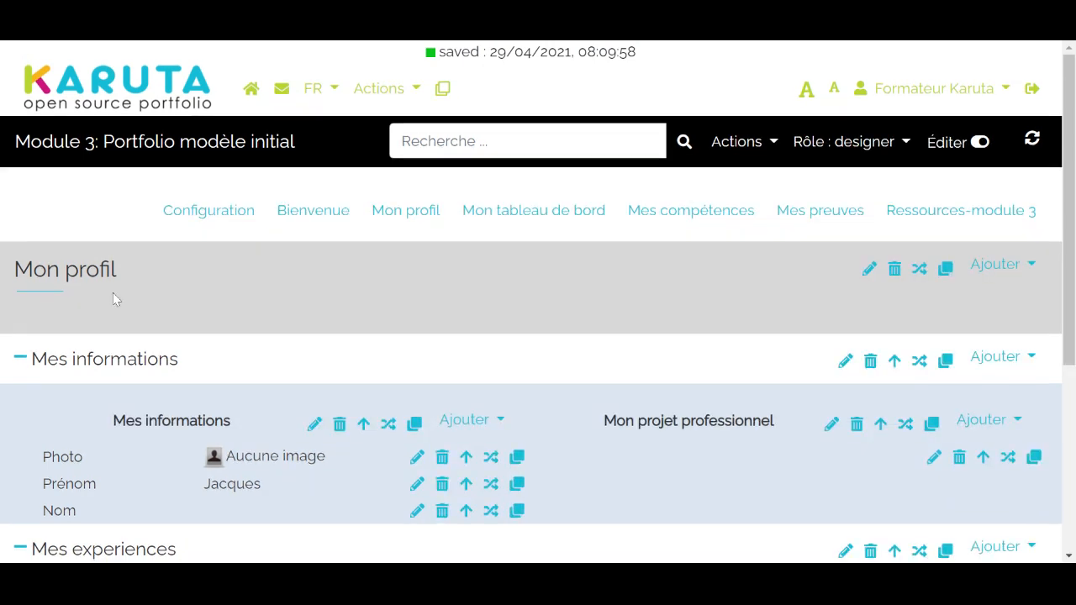
pyautogui.scroll(-4, 112, 294)
pyautogui.scroll(4, 113, 303)
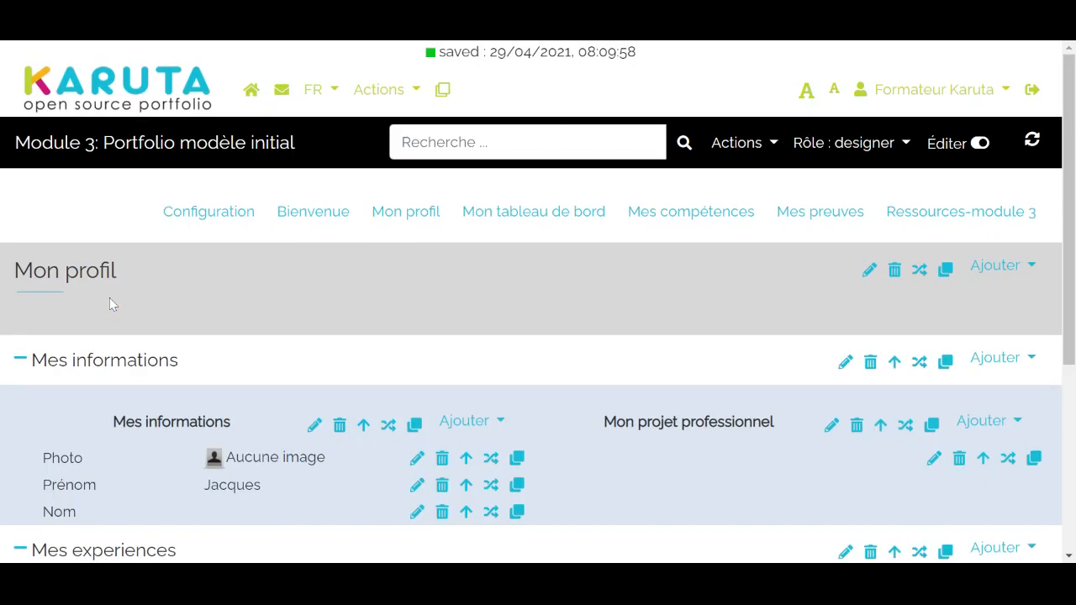
# Step: Open the Bienvenue page and examine its Accueil section, including the banner, the three Mon profil columns and the footer
pyautogui.click(318, 212)
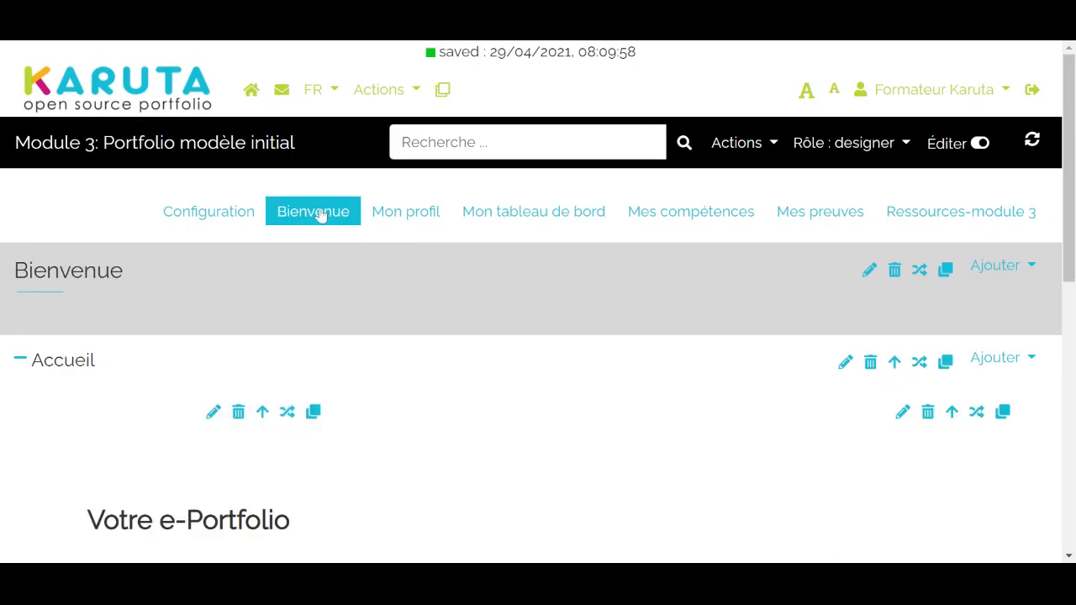
pyautogui.scroll(-3, 202, 338)
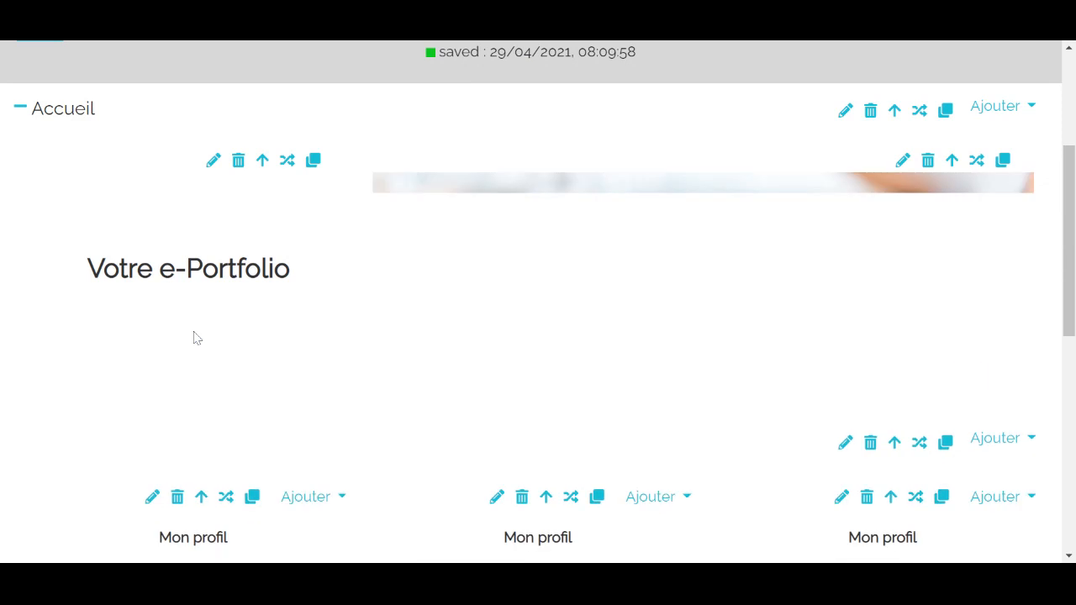
pyautogui.scroll(-1, 193, 338)
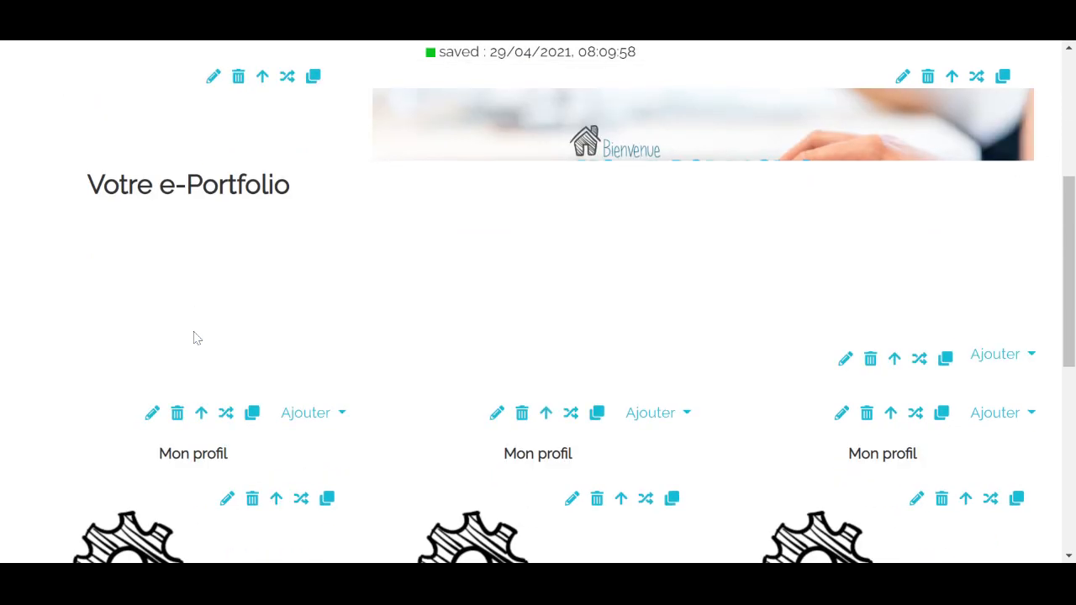
pyautogui.scroll(-2, 193, 338)
pyautogui.scroll(-3, 193, 338)
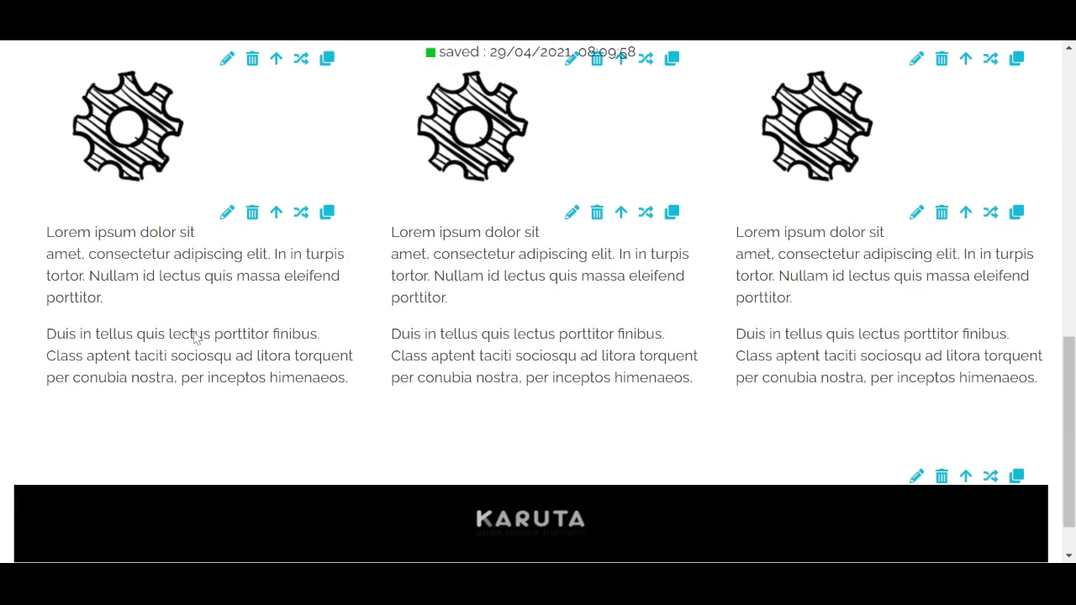
pyautogui.scroll(6, 194, 338)
pyautogui.scroll(-7, 193, 338)
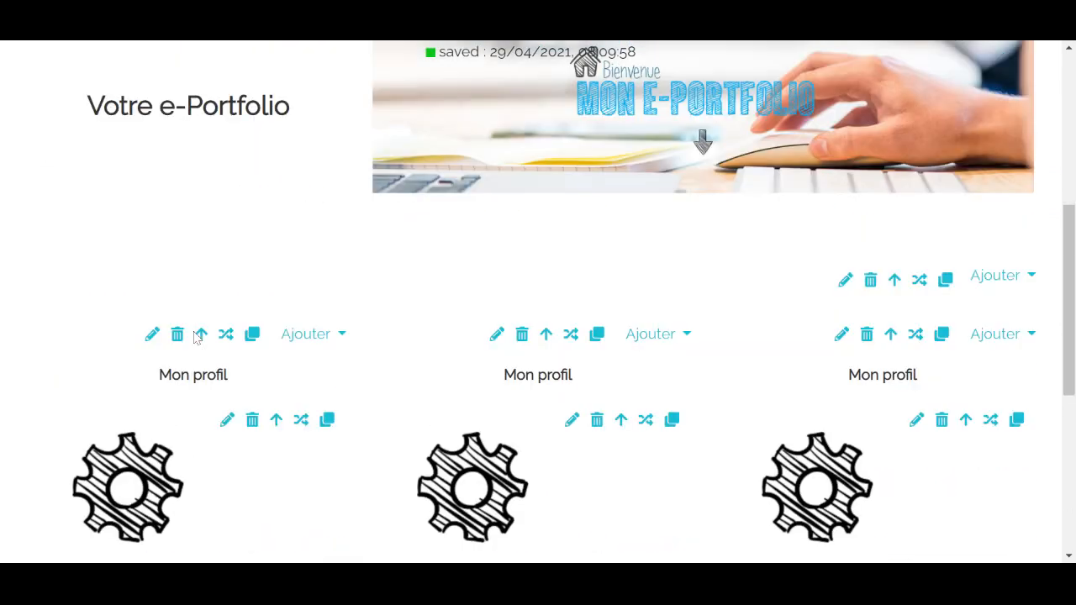
pyautogui.scroll(7, 194, 338)
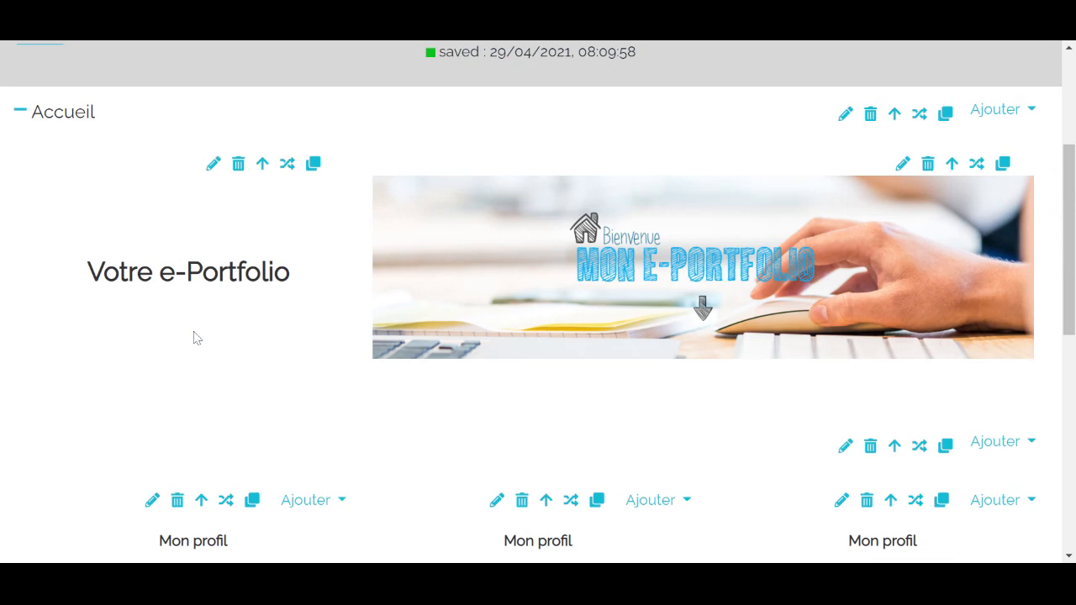
pyautogui.scroll(-1, 193, 356)
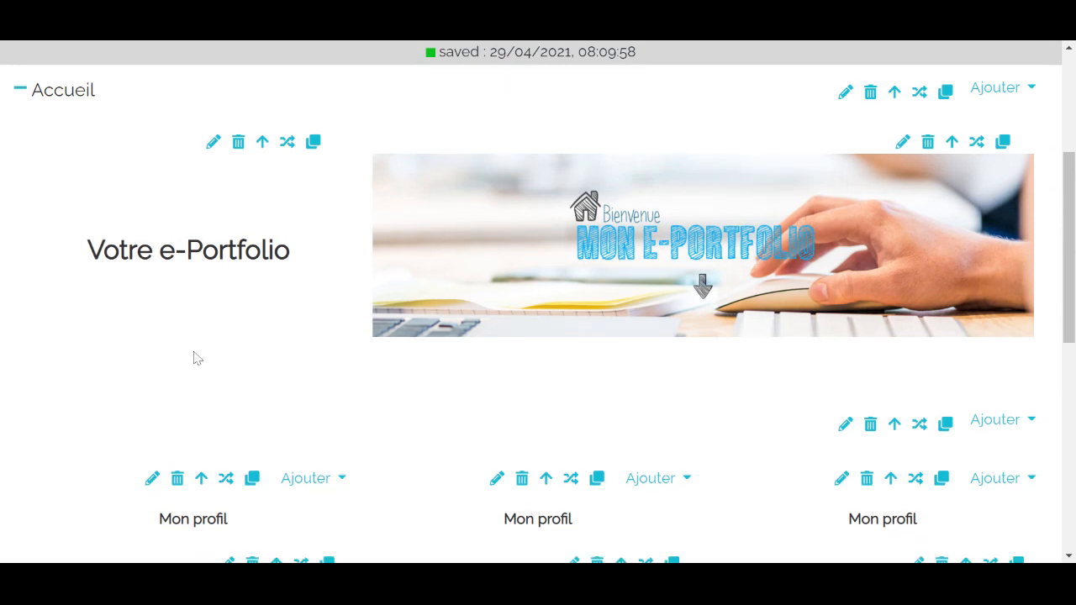
pyautogui.scroll(3, 194, 359)
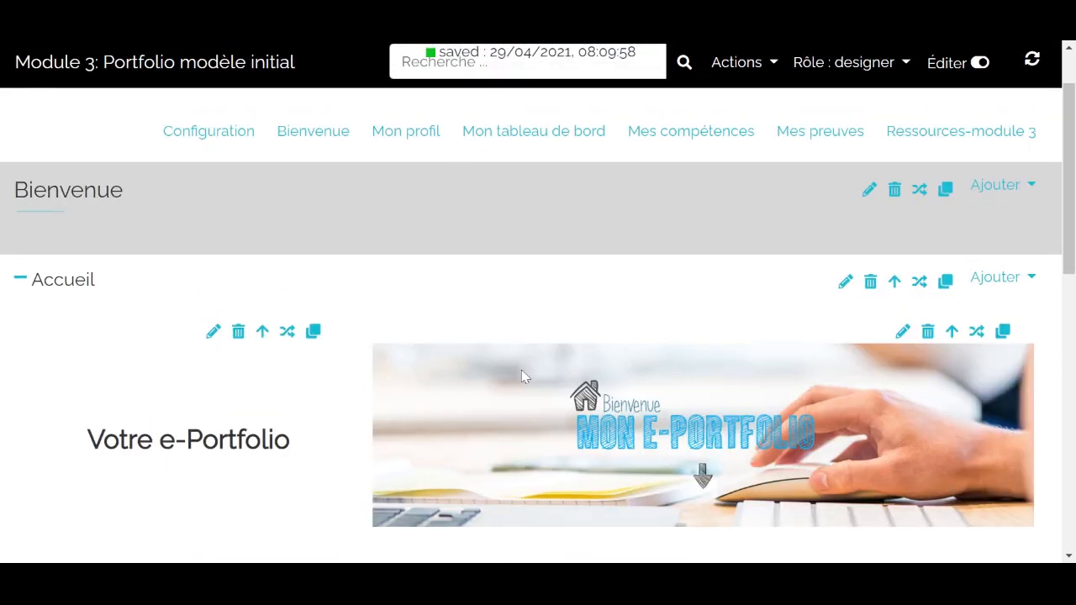
pyautogui.scroll(-3, 521, 375)
pyautogui.scroll(-4, 412, 375)
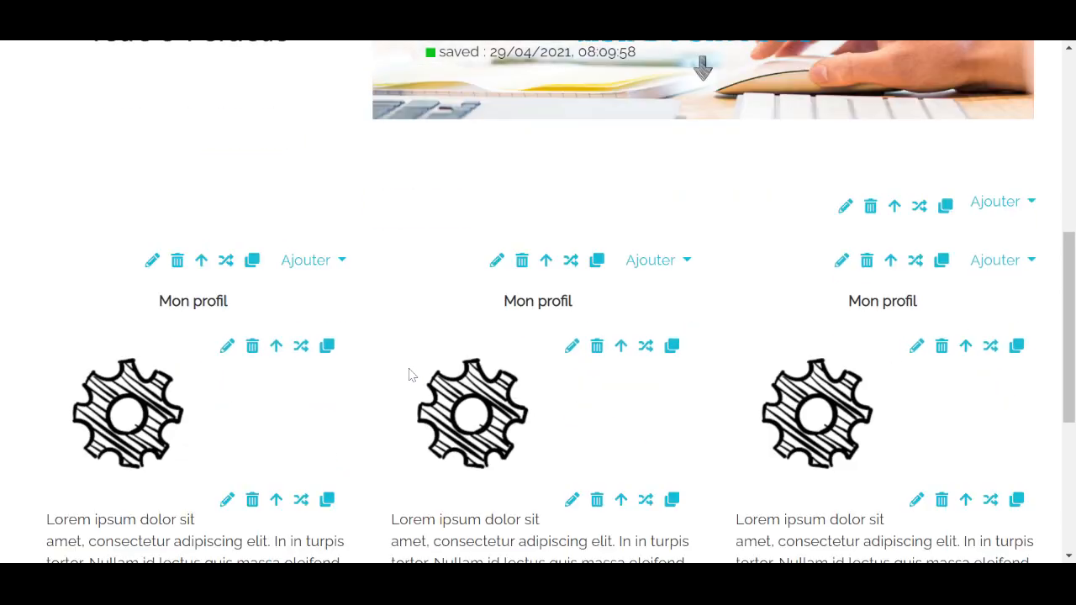
pyautogui.scroll(6, 409, 375)
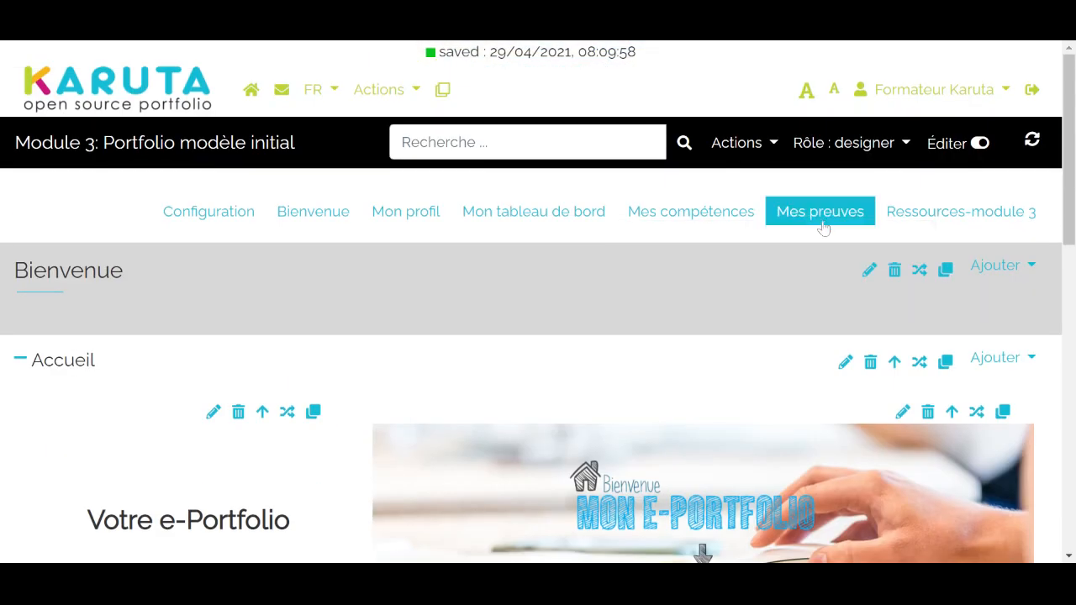
# Step: Open "Travailler dans un environnement numérique" under Mes compétences and examine its evidence, self-evaluation and teacher evaluation blocks
pyautogui.click(727, 244)
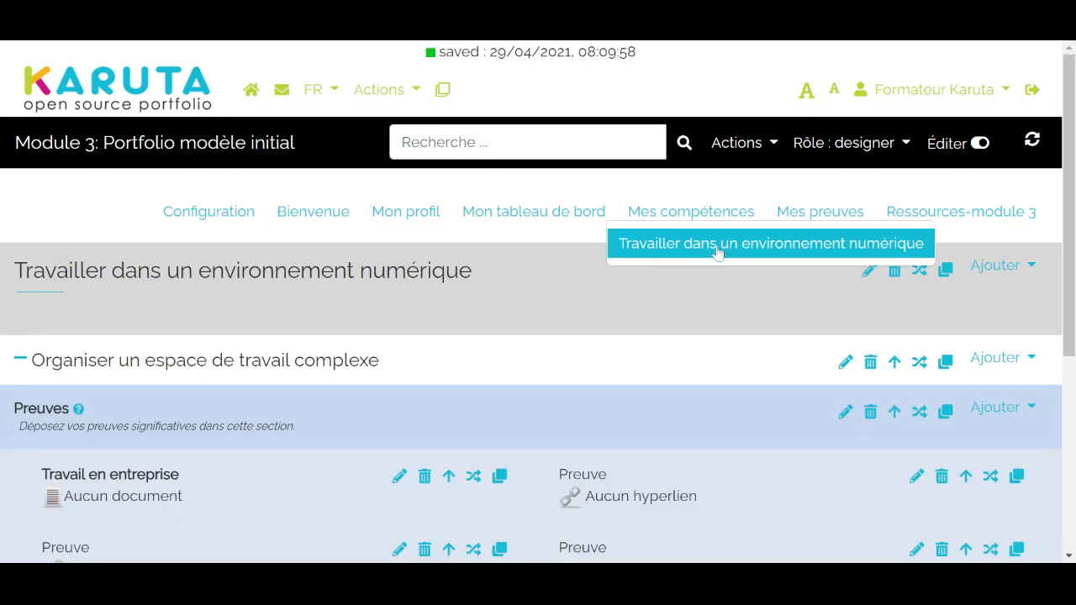
pyautogui.scroll(-2, 561, 333)
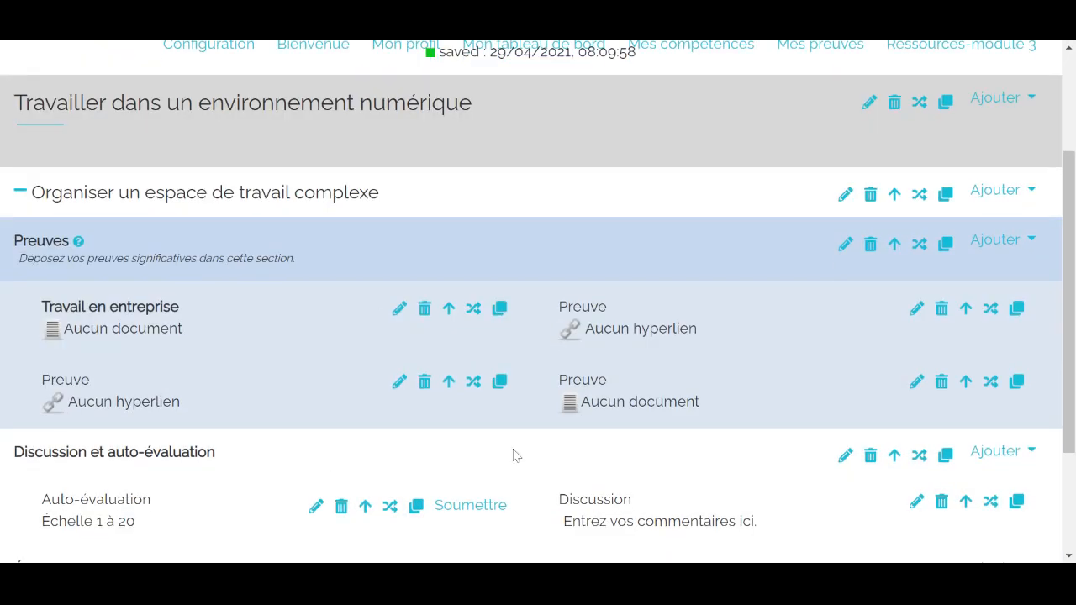
pyautogui.scroll(-2, 515, 451)
pyautogui.scroll(2, 518, 452)
pyautogui.scroll(-2, 517, 450)
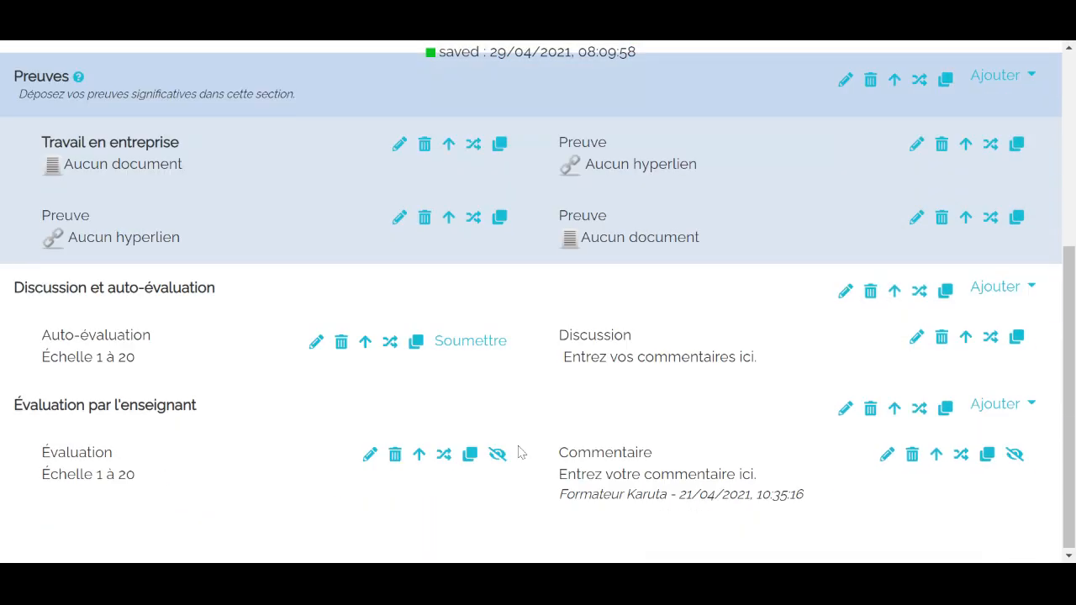
pyautogui.scroll(2, 517, 449)
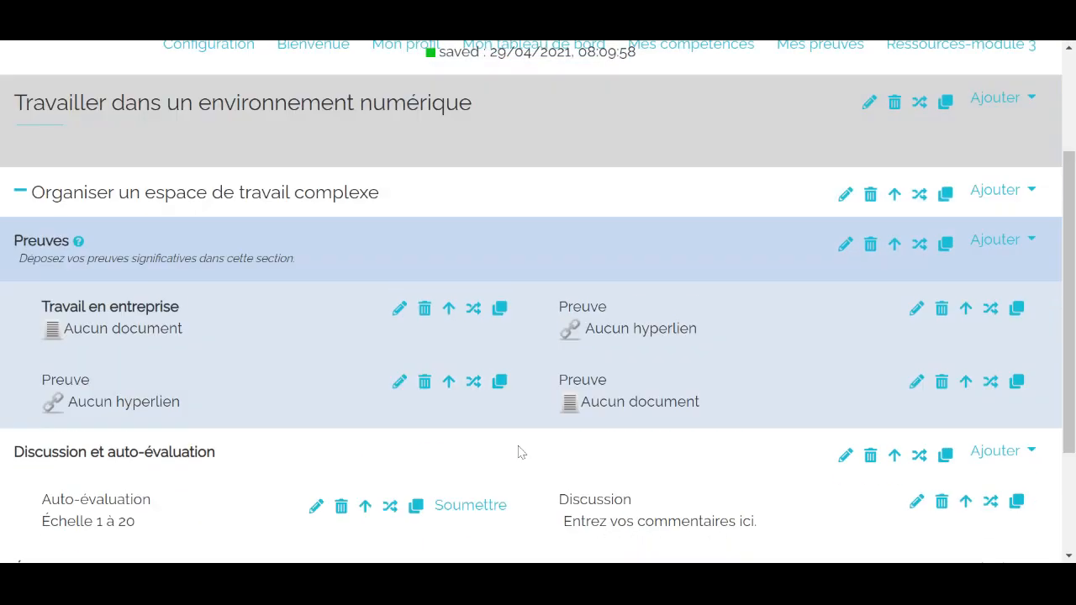
# Step: Collapse and duplicate the "Organiser un espace de travail complexe" section, then expand the first copy to check its contents
pyautogui.click(19, 197)
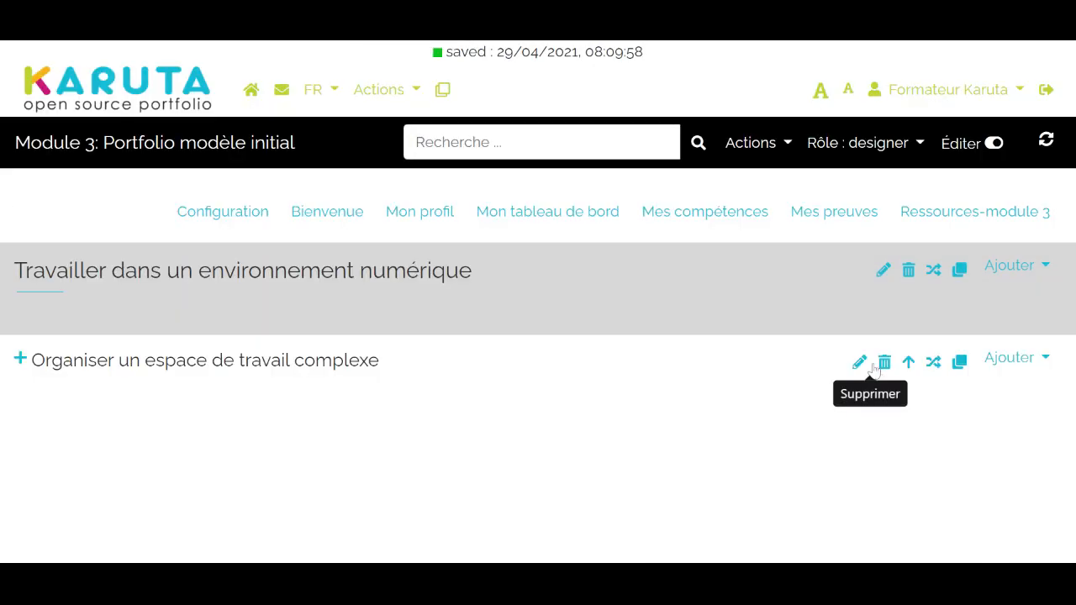
pyautogui.click(961, 374)
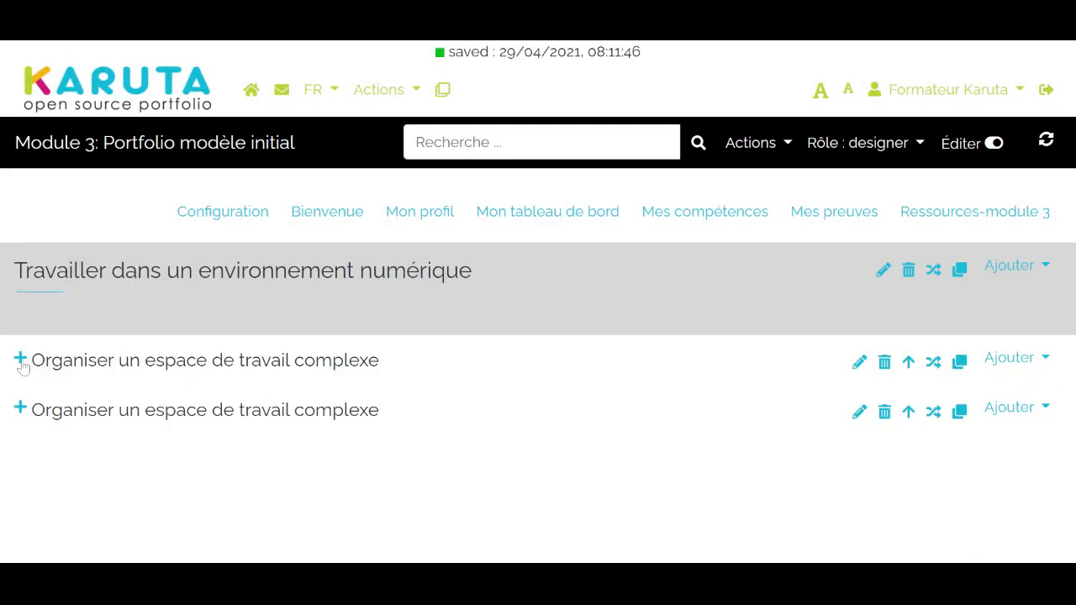
pyautogui.click(21, 362)
pyautogui.scroll(-2, 99, 323)
pyautogui.scroll(-2, 99, 324)
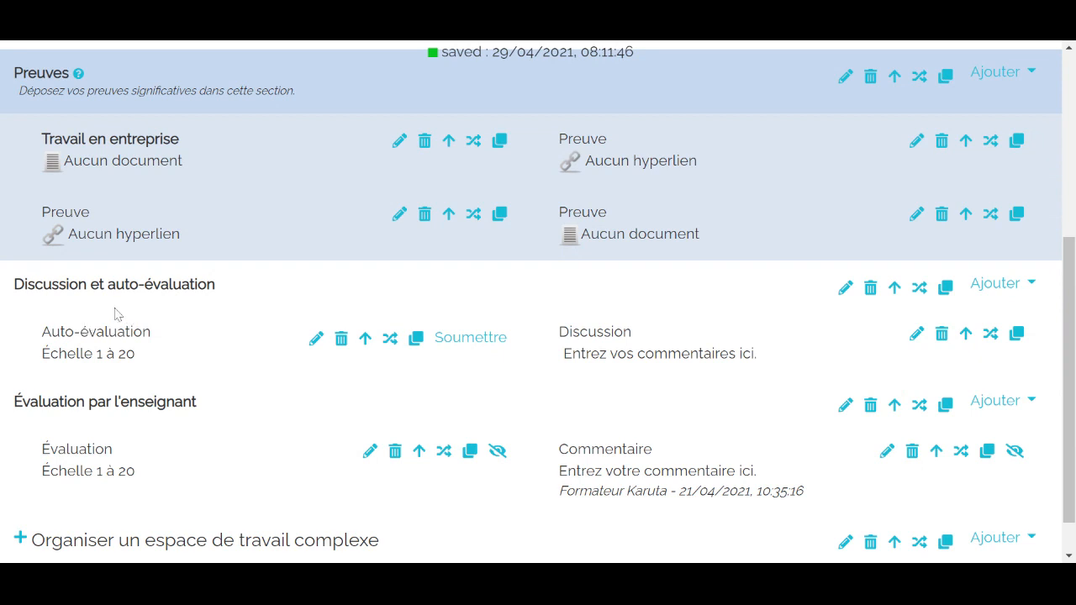
pyautogui.scroll(4, 119, 314)
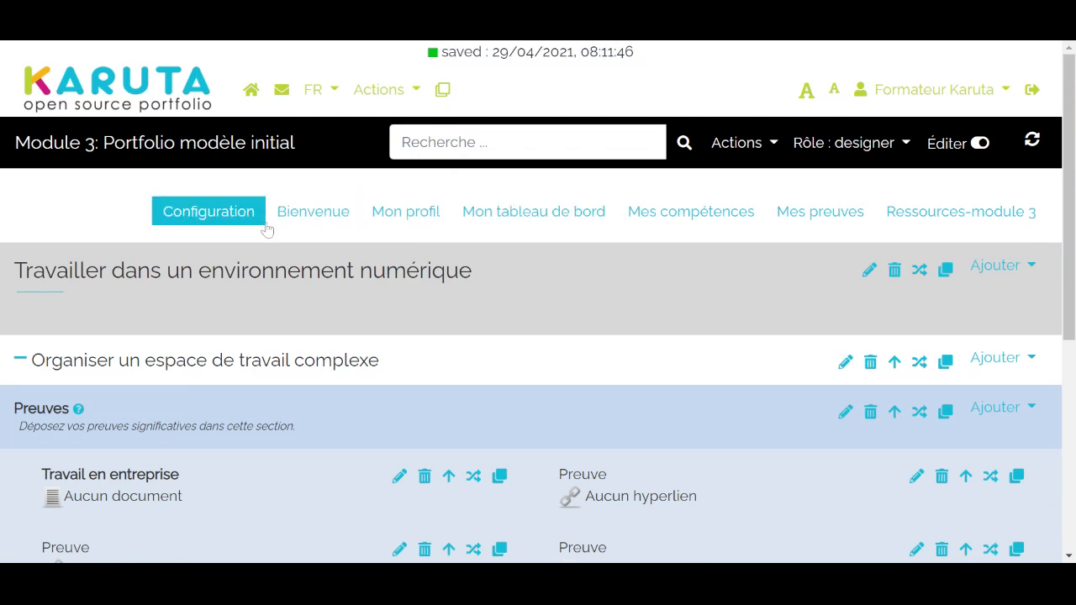
# Step: Return to Mon profil and review the "Mes informations" and "Mes experiences" layouts in the designer role
pyautogui.click(391, 218)
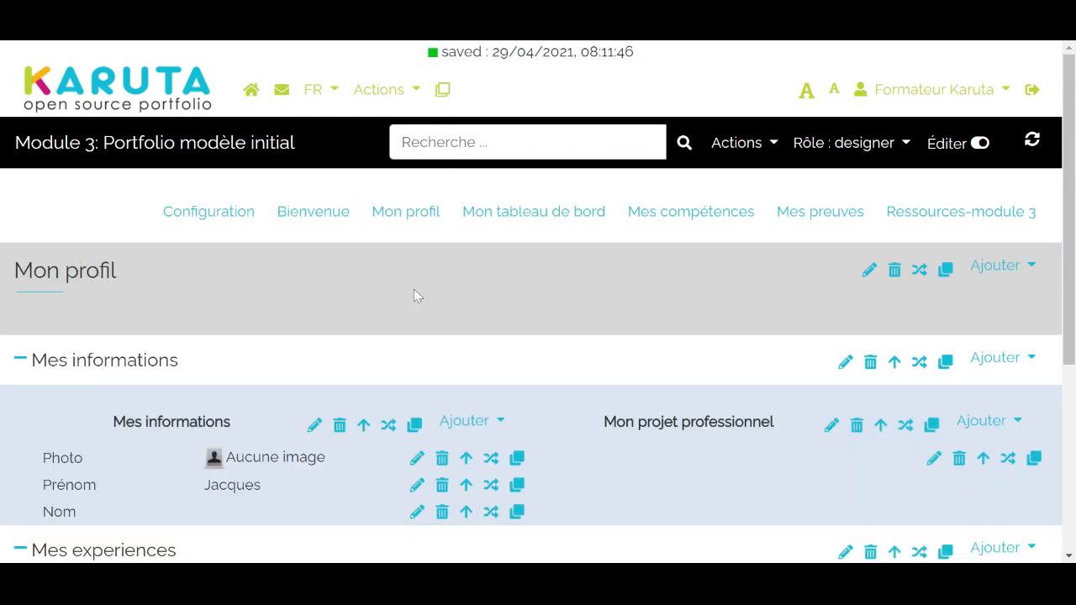
pyautogui.scroll(-4, 413, 295)
pyautogui.scroll(1, 414, 291)
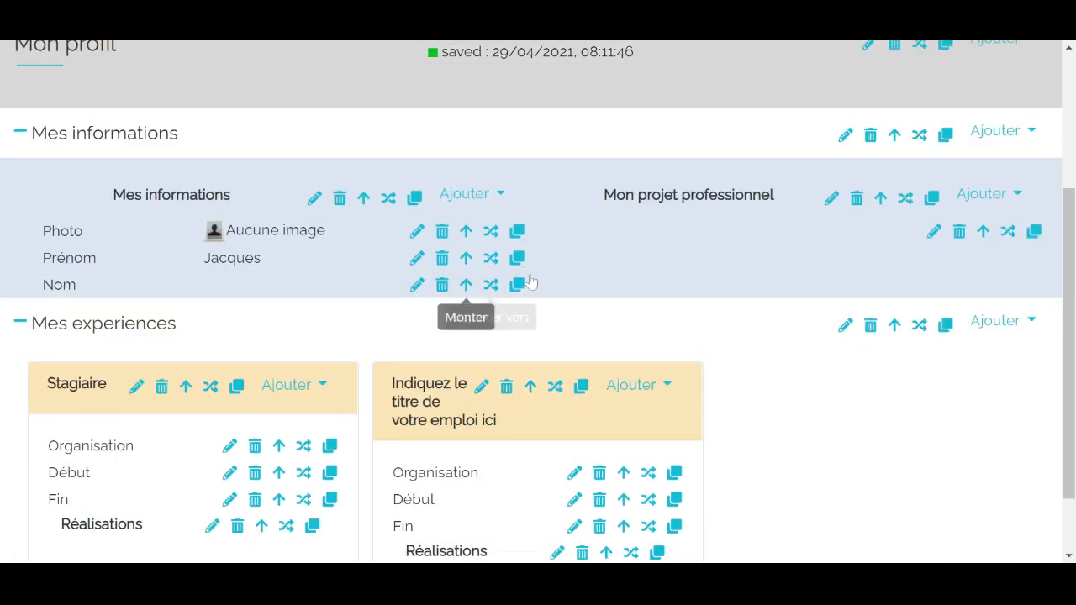
pyautogui.scroll(-1, 568, 315)
pyautogui.scroll(-1, 568, 314)
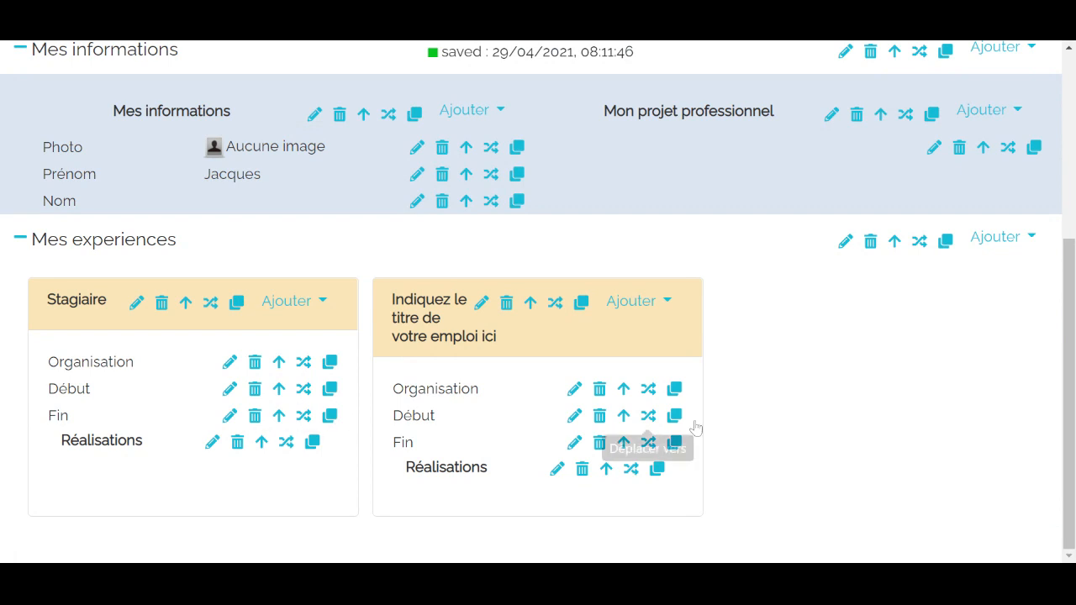
pyautogui.scroll(2, 798, 418)
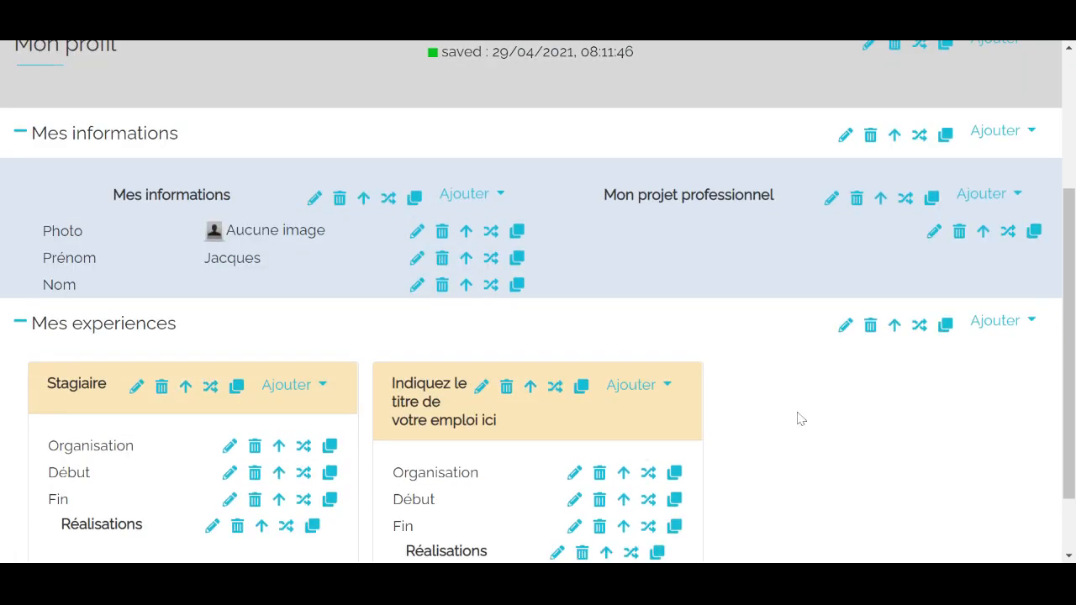
pyautogui.scroll(-2, 800, 418)
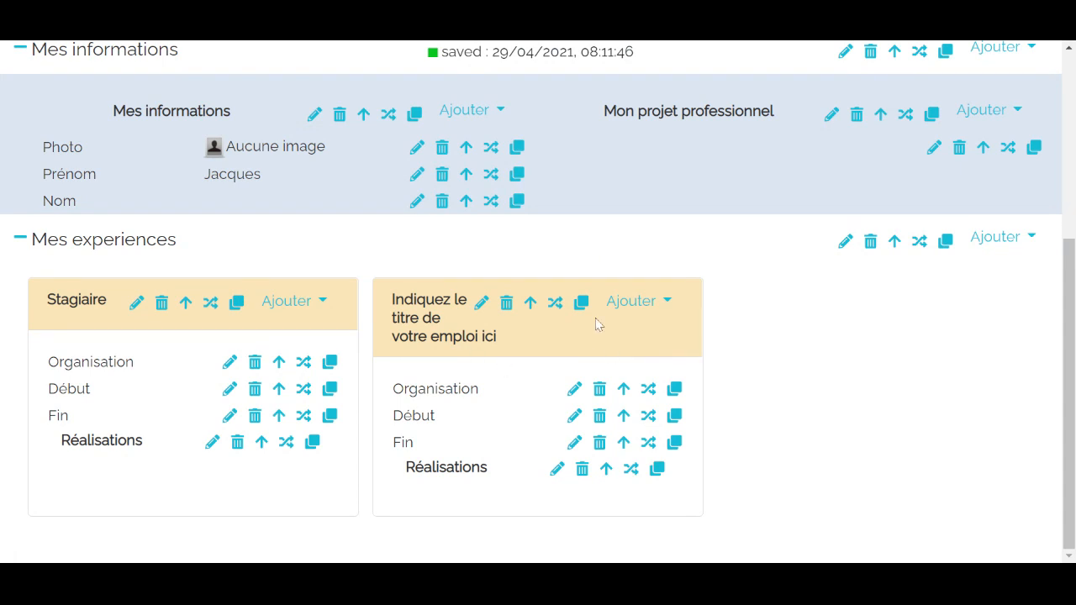
# Step: Switch the portfolio role to etudiant and review the "Mes informations" and "Mes experiences" sections of Mon profil as a student
pyautogui.scroll(7, 600, 326)
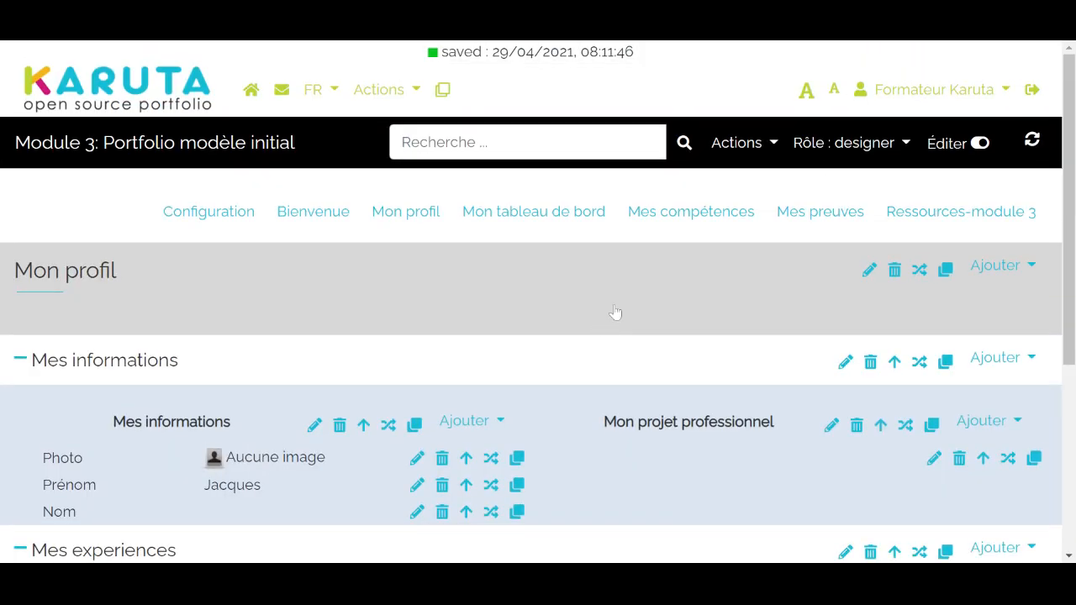
pyautogui.click(846, 156)
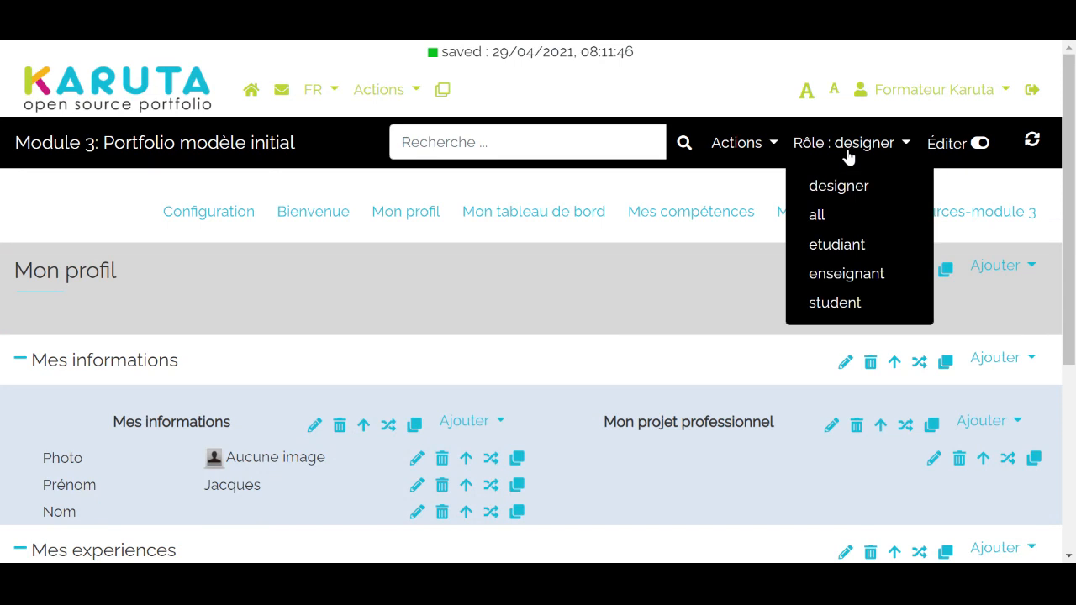
pyautogui.click(877, 247)
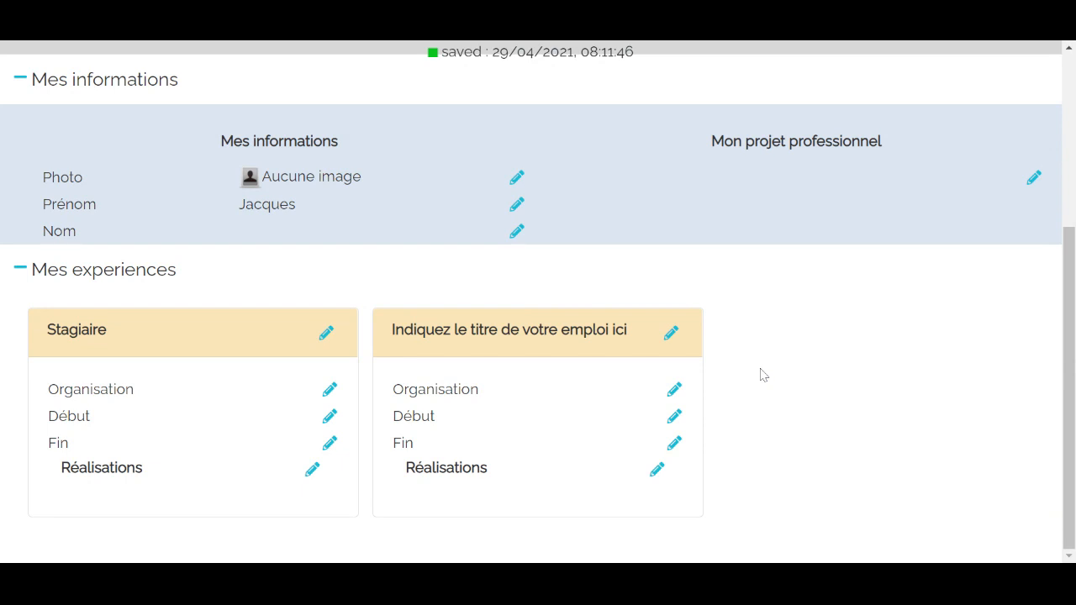
pyautogui.scroll(5, 763, 375)
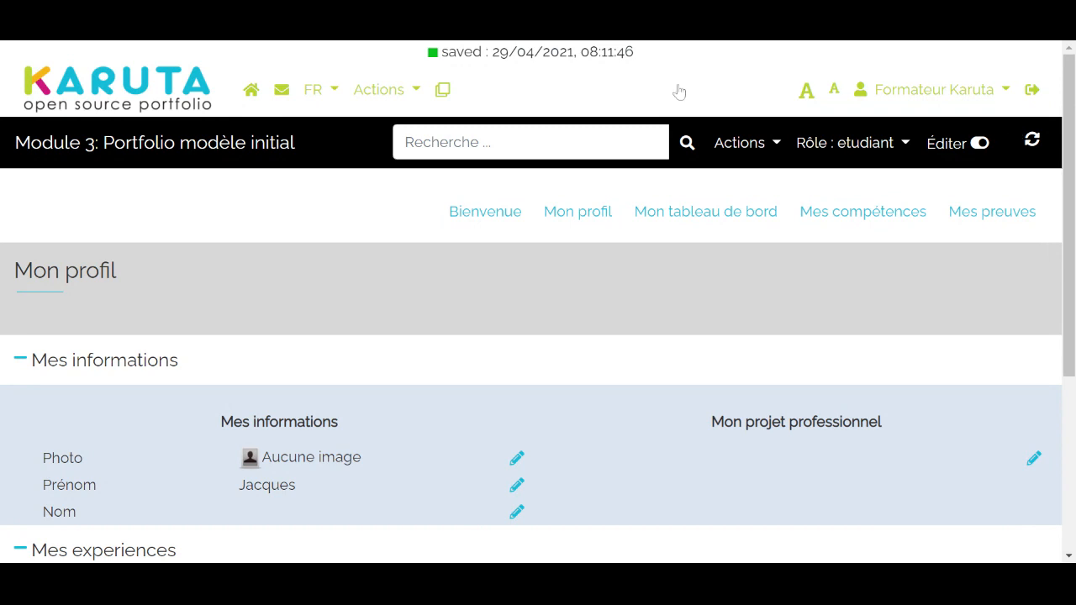
pyautogui.scroll(-2, 691, 96)
pyautogui.scroll(2, 691, 96)
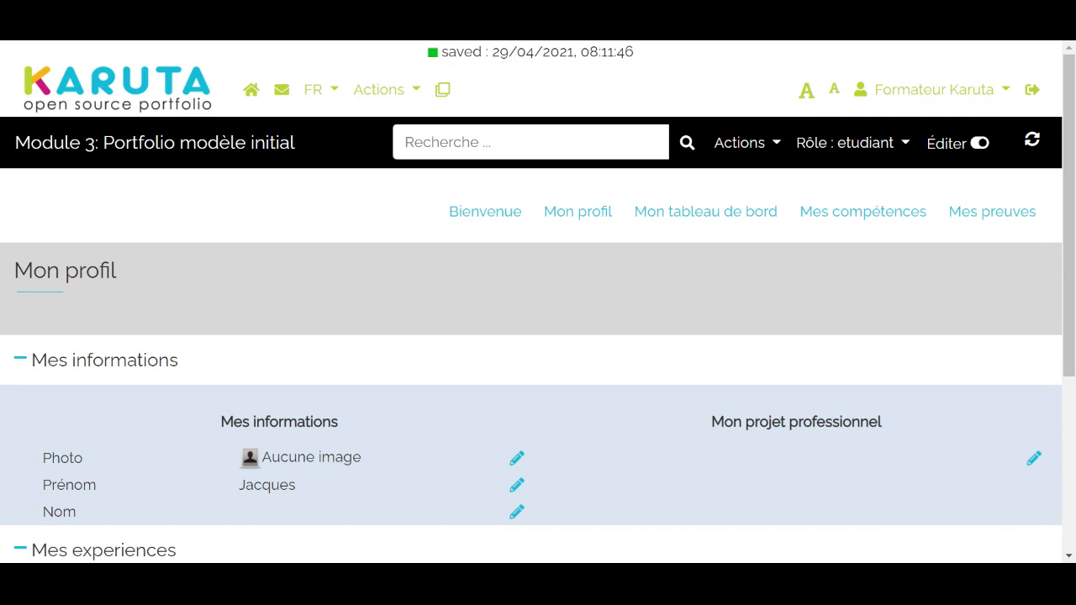
pyautogui.scroll(-3, 684, 220)
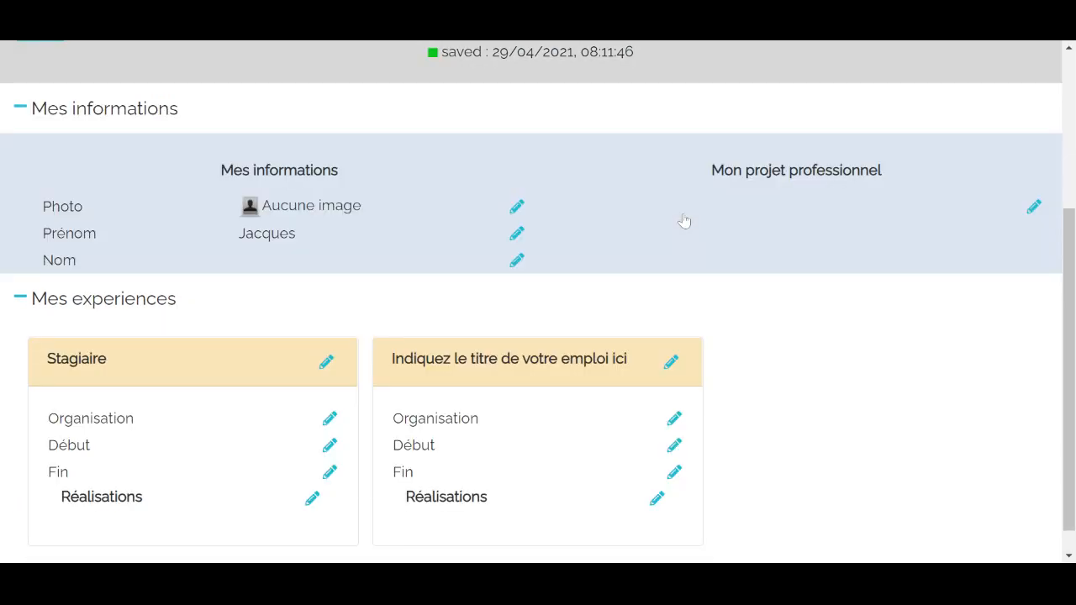
pyautogui.scroll(3, 684, 220)
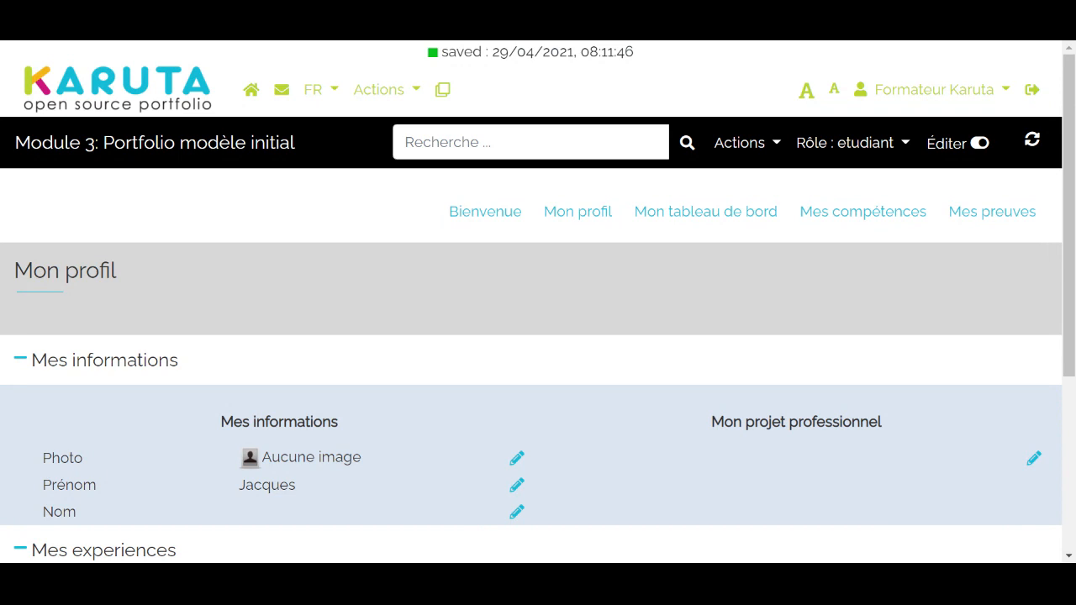
pyautogui.scroll(-3, 1, 218)
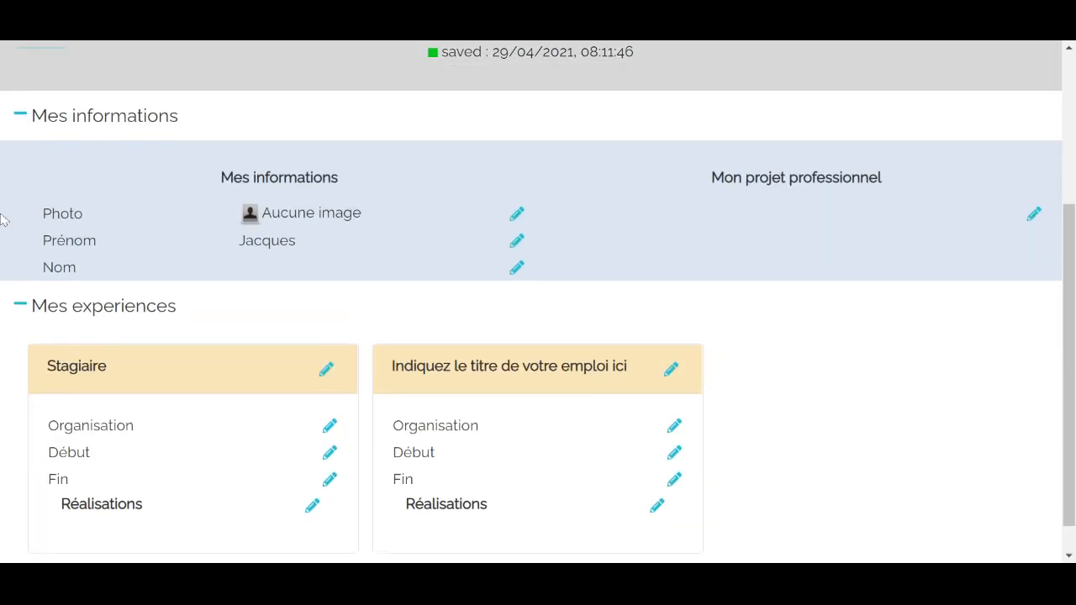
pyautogui.scroll(3, 2, 218)
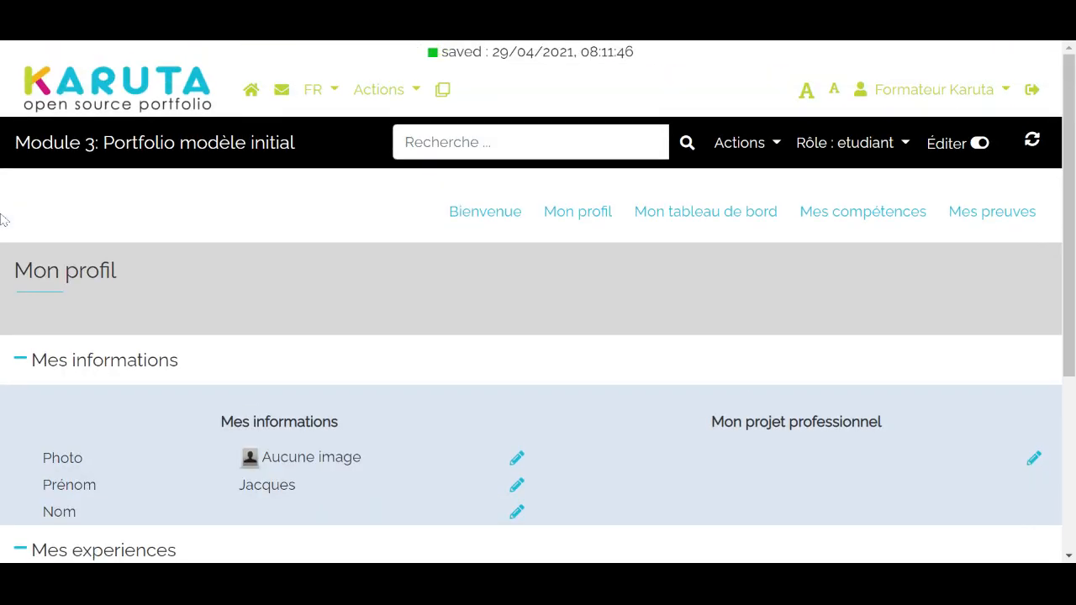